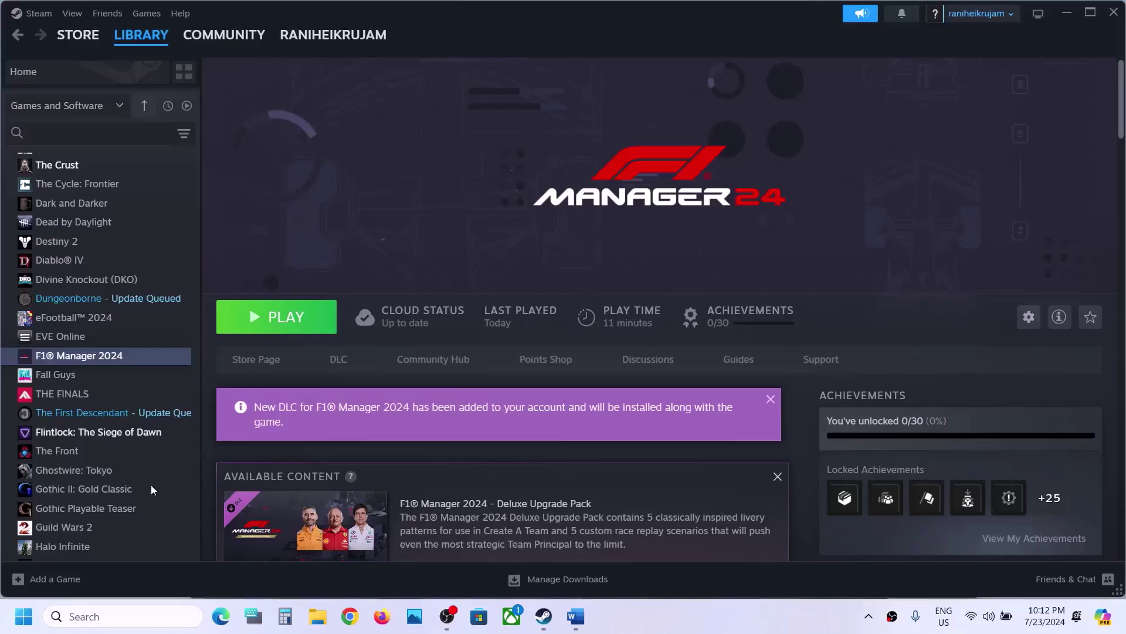
- Display the Restart option among the Windows power choices, and highlight "Restart Steam" under Step 1 in the Word notes
left_click(19, 631)
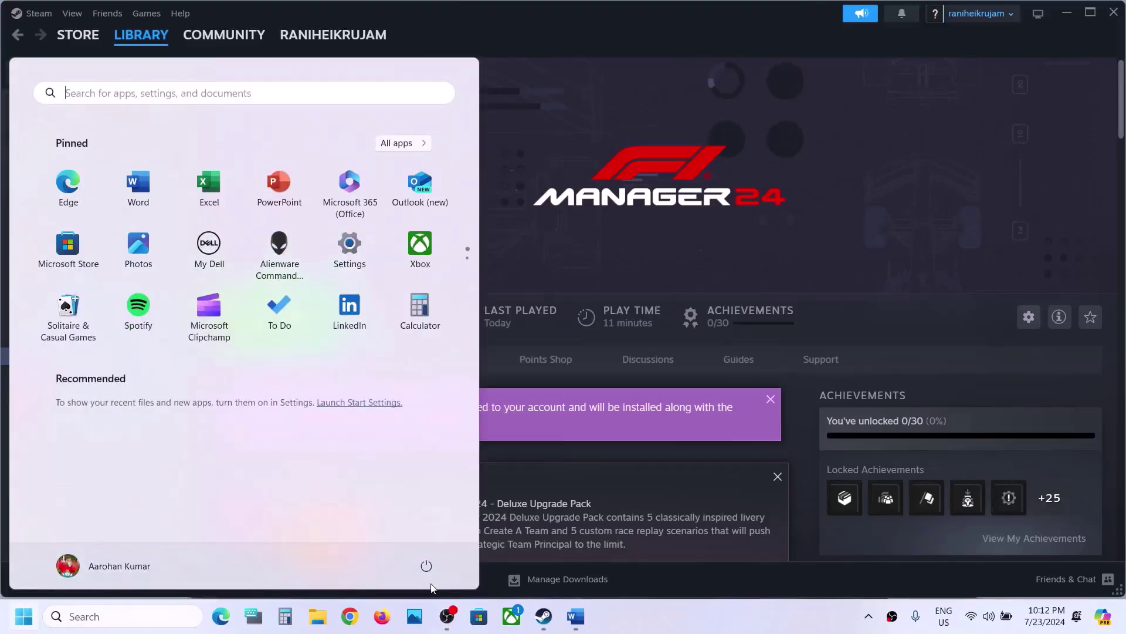
left_click(434, 574)
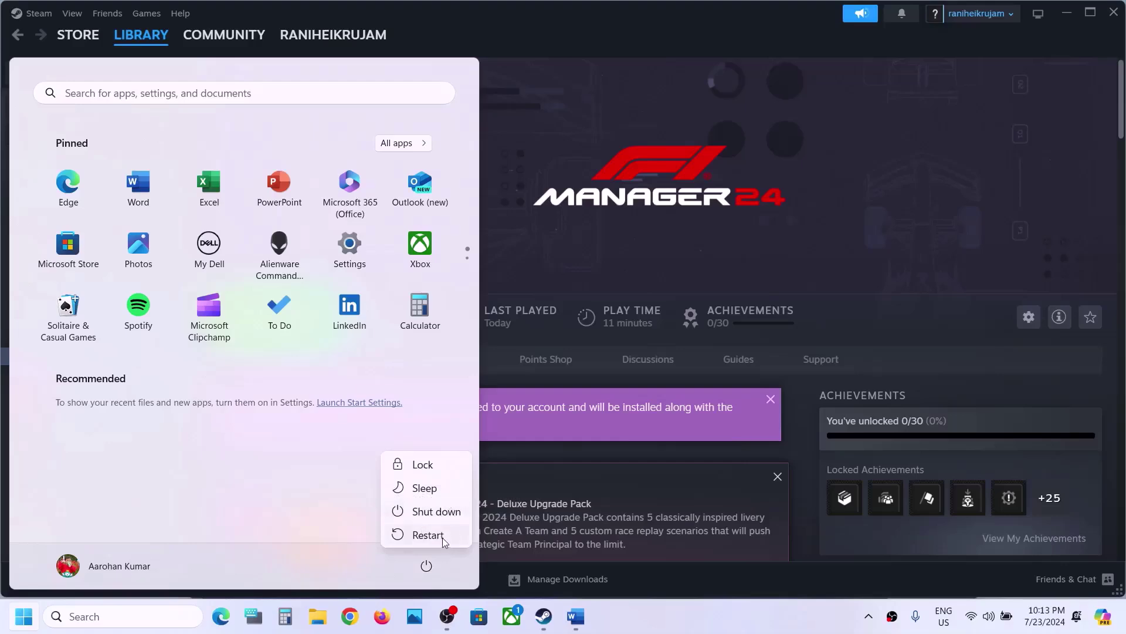
mouse_move(575, 616)
left_click(636, 519)
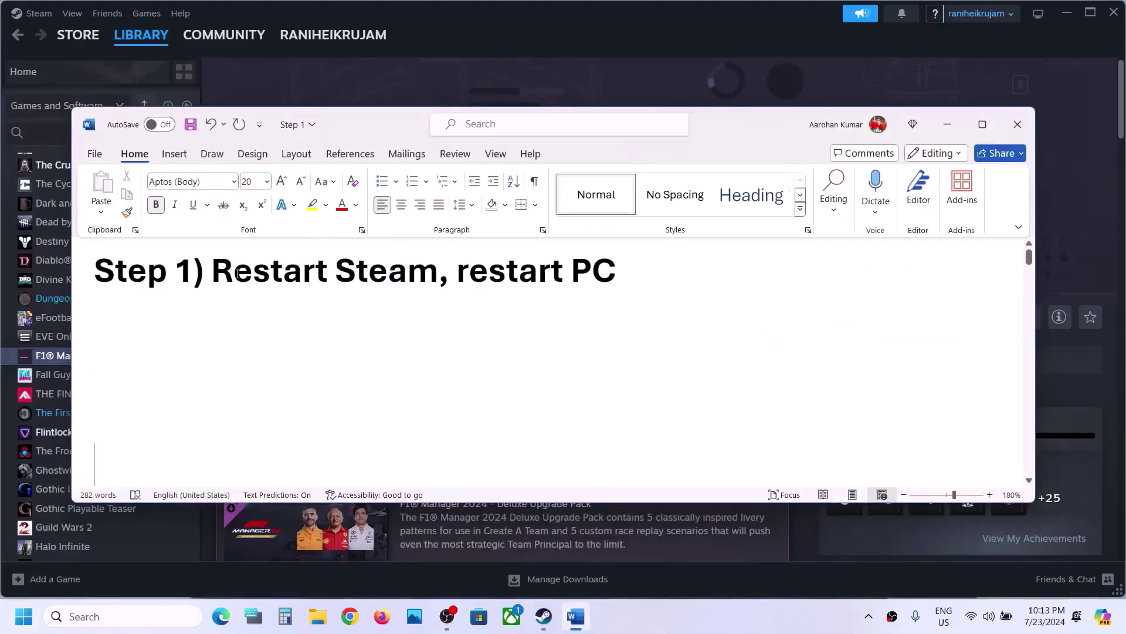
left_click_drag(229, 275, 405, 273)
- Switch to Steam and look at the Exit option for closing the client
left_click(438, 9)
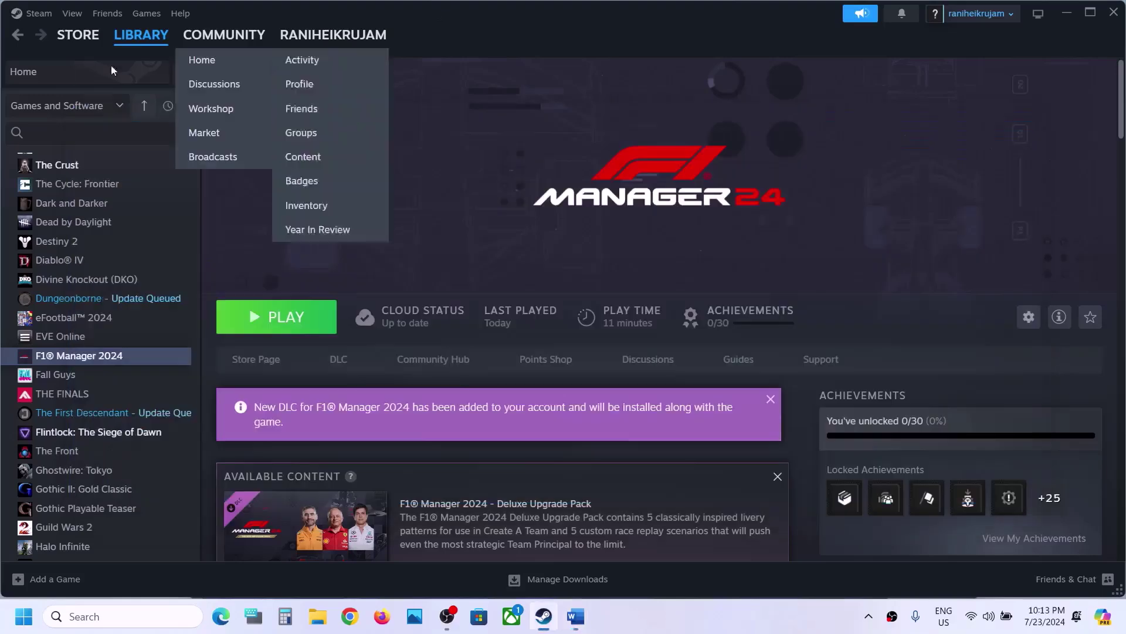
left_click(30, 18)
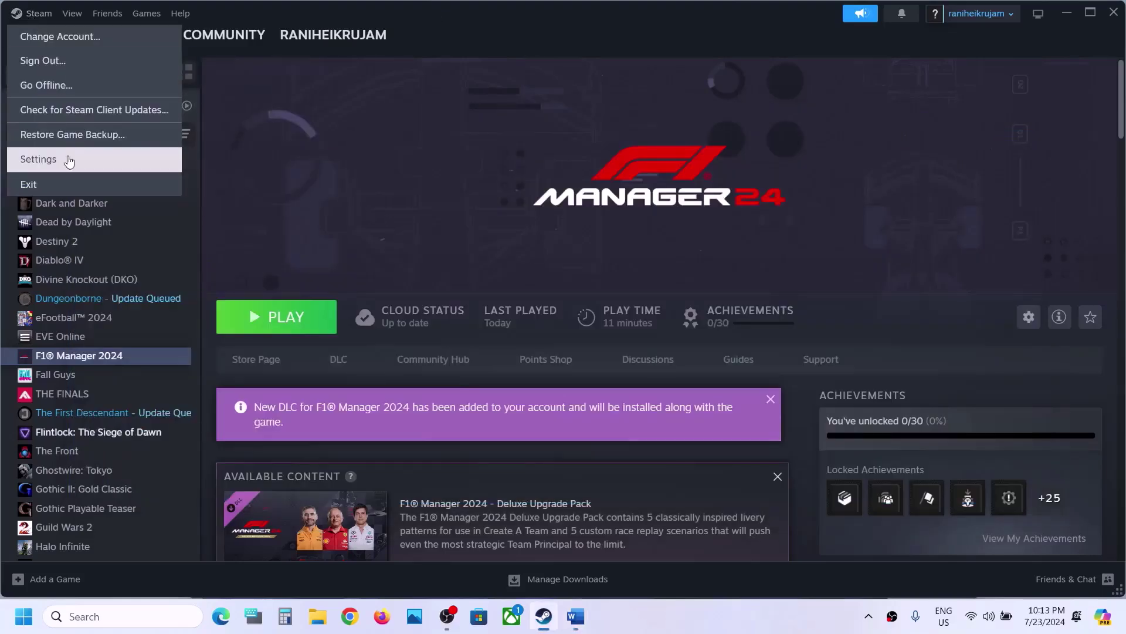
left_click(34, 180)
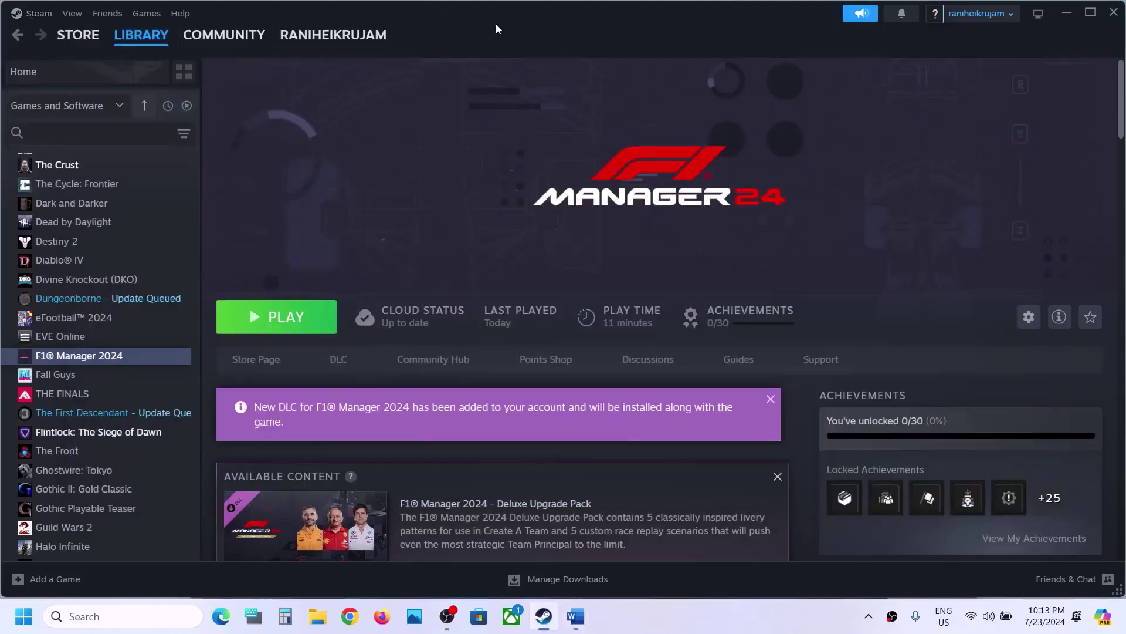
- Review Step 2 in the Word notes, highlighting the -dx11/-dx12 or -nohmd launch option advice, and minimise Word
left_click(575, 616)
scroll(417, 337, "down", 5)
scroll(417, 336, "down", 2)
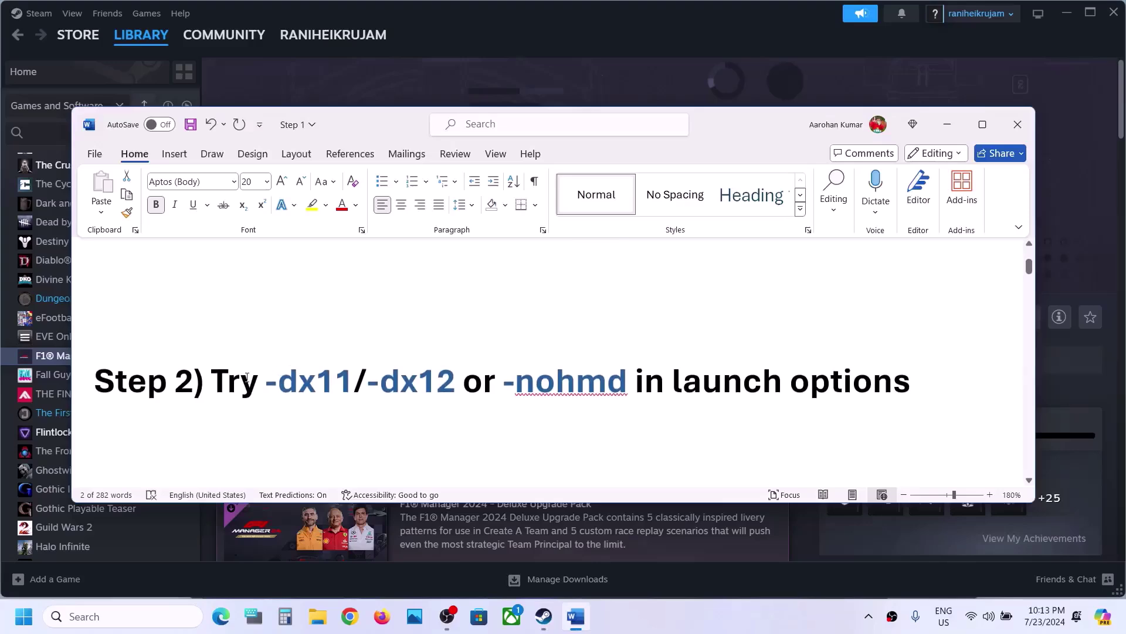
left_click_drag(212, 381, 552, 393)
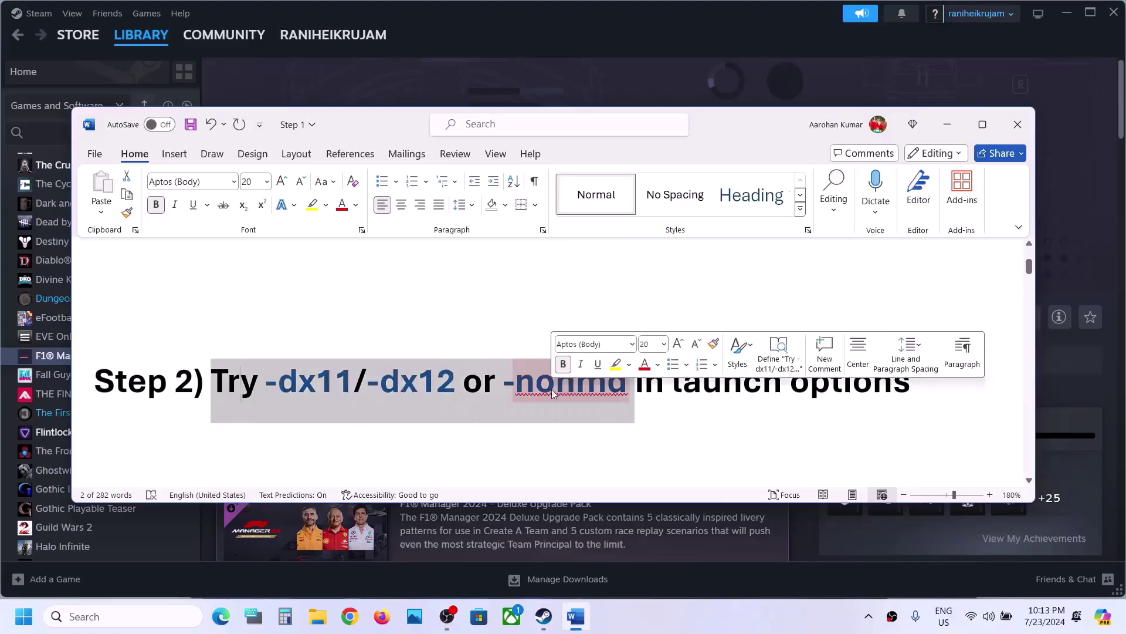
left_click(947, 124)
- Set the launch options of F1 Manager 2024 to -dx11 in its Steam properties and close them
right_click(149, 359)
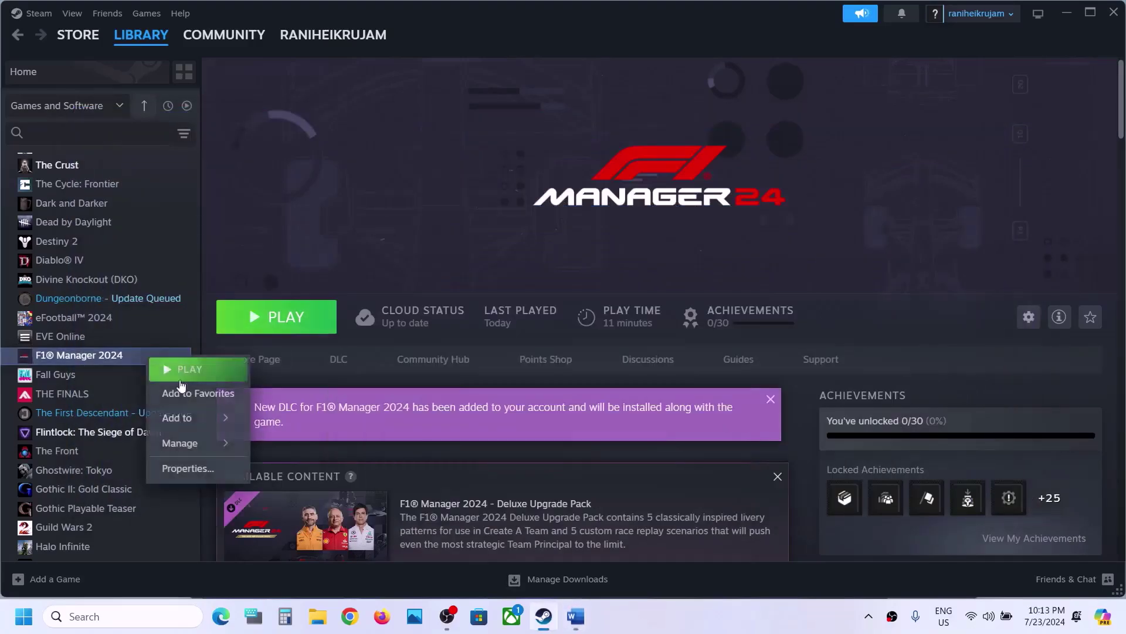
left_click(183, 468)
left_click(469, 388)
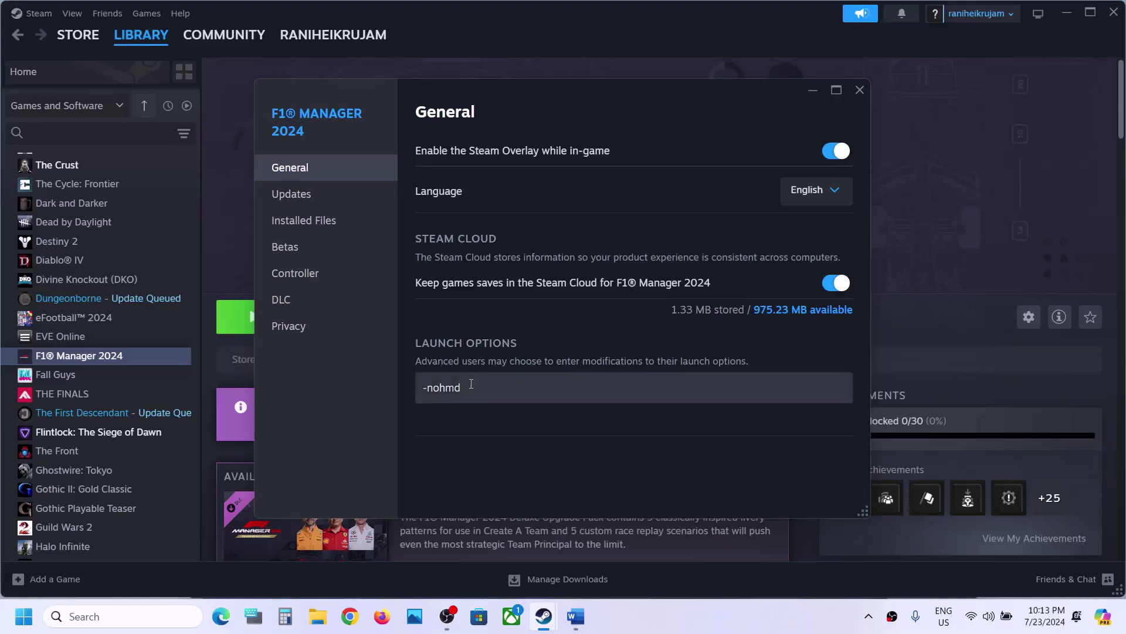
key("ctrl+a")
type("-dx11")
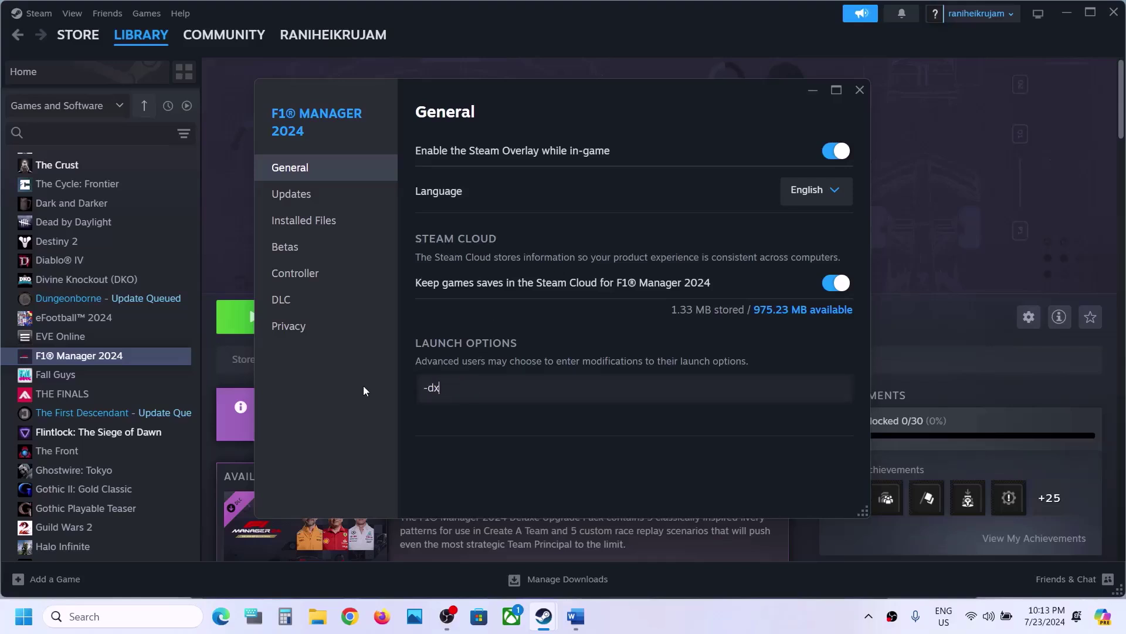
left_click(465, 457)
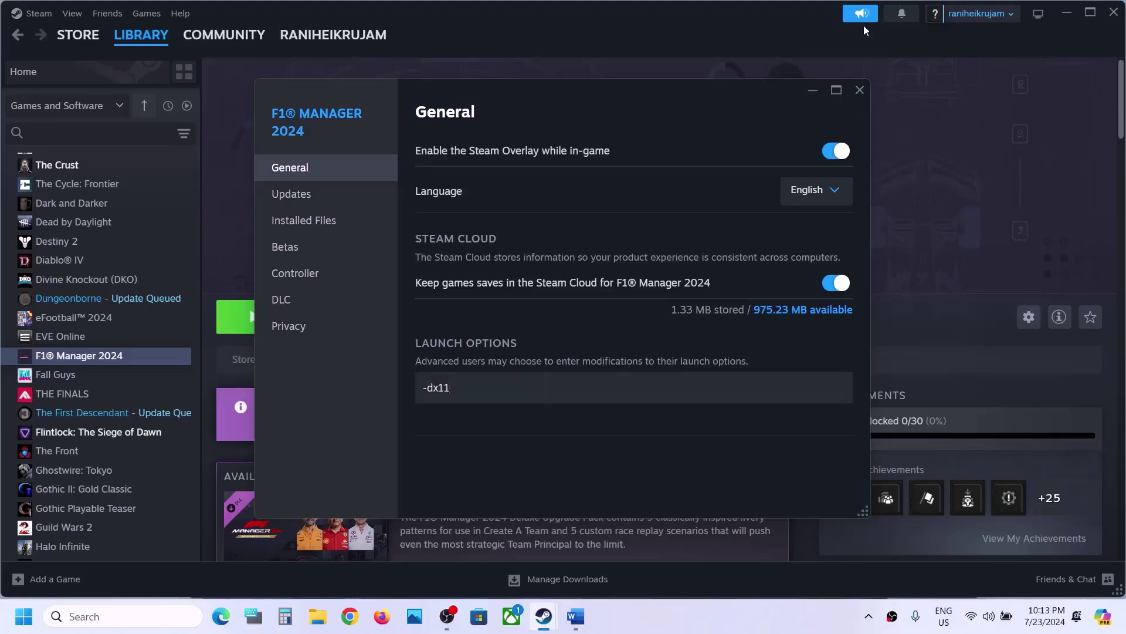
left_click(860, 90)
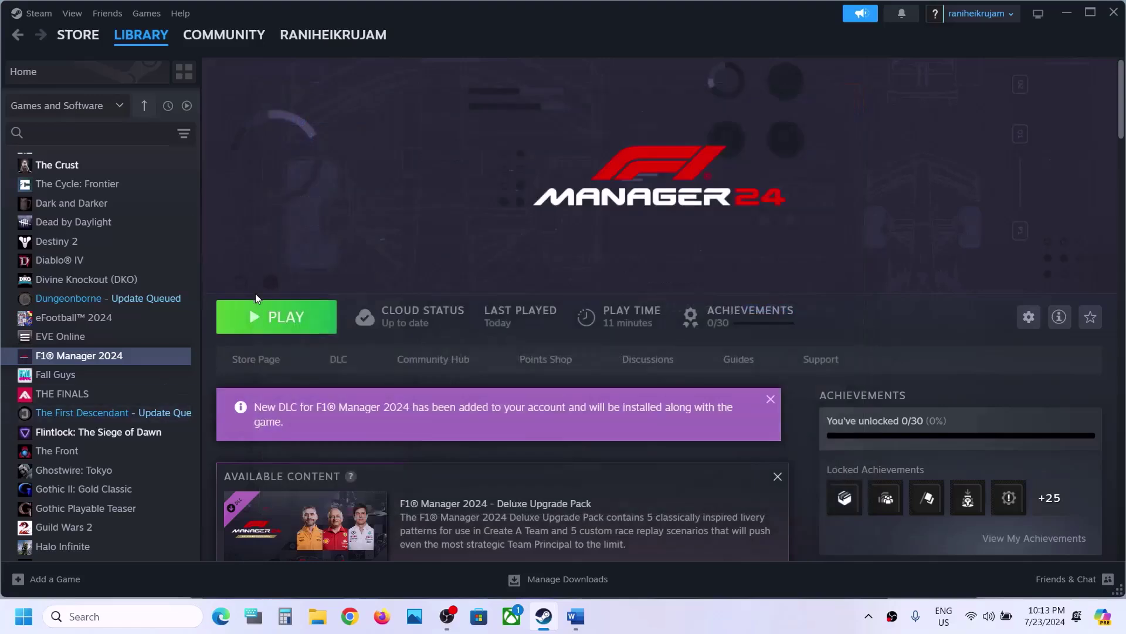
- Replace the launch options of F1 Manager 2024 with -dx12 and close its properties
right_click(139, 361)
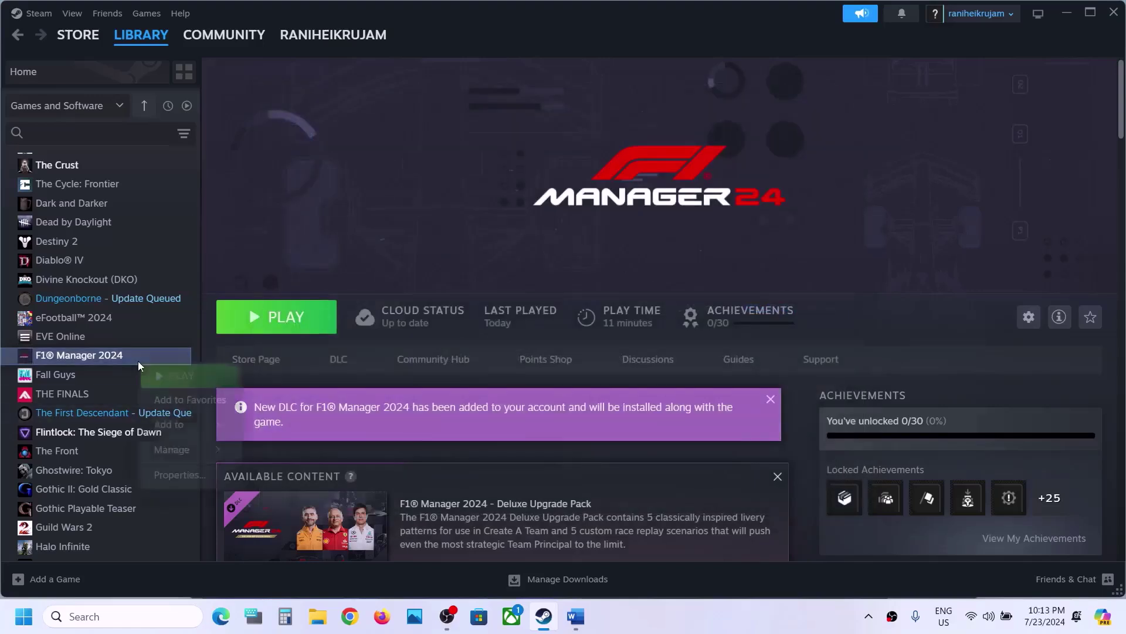
left_click(177, 474)
triple_click(480, 386)
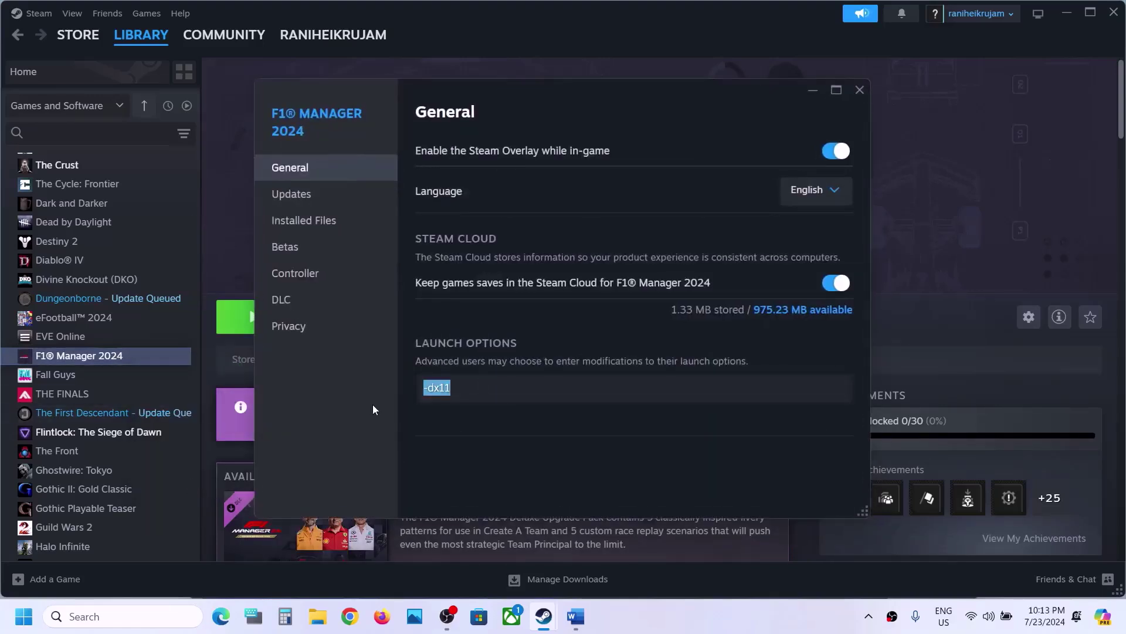
type("-dx12")
left_click(476, 455)
left_click(859, 91)
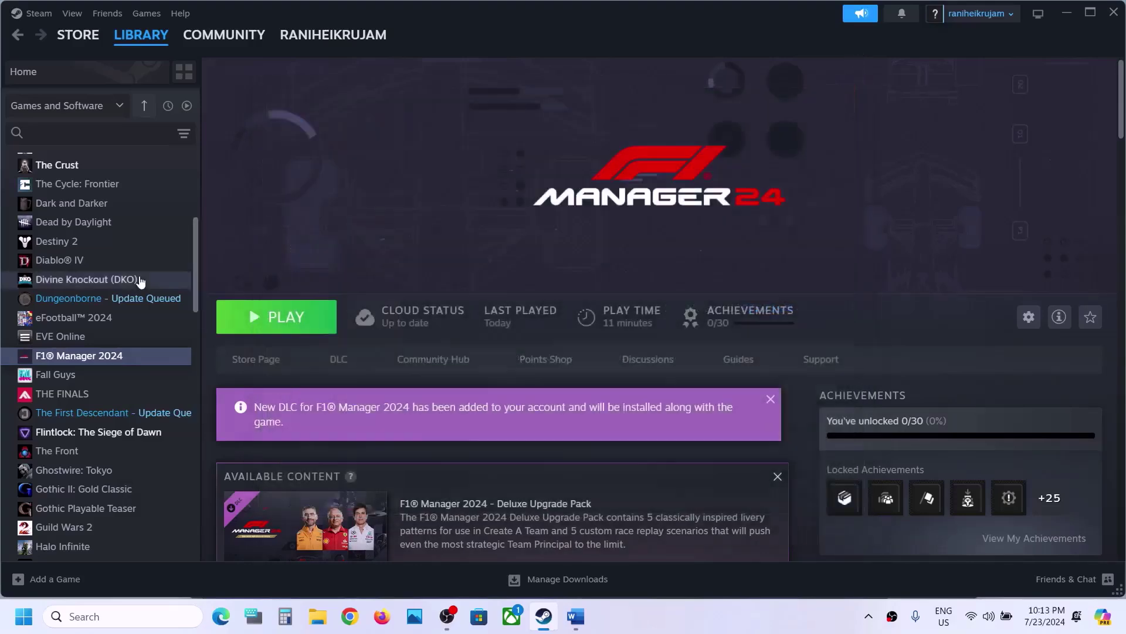
- Open the properties of F1 Manager 2024 and copy the -nohmd option from Step 2 of the Word notes
right_click(87, 355)
left_click(124, 465)
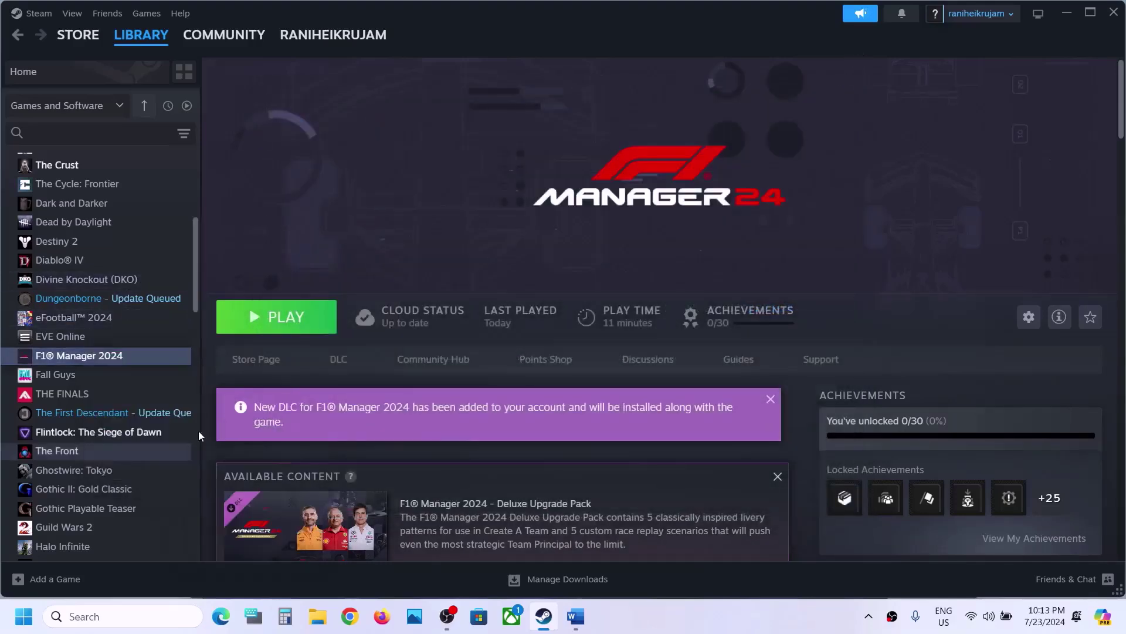
left_click(575, 616)
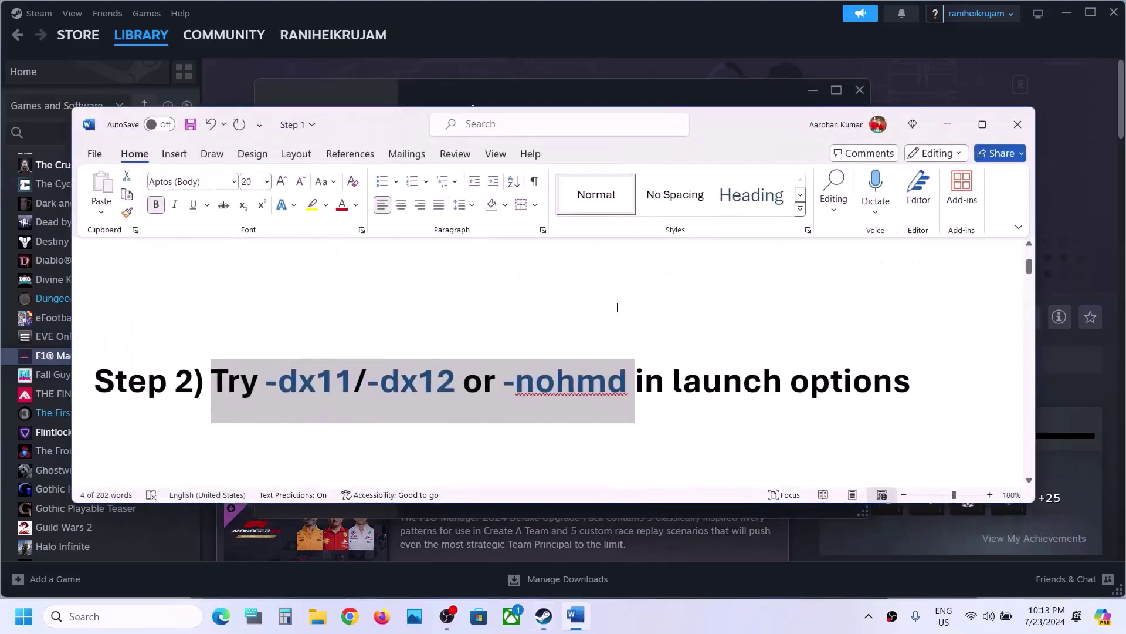
double_click(524, 396)
right_click(516, 398)
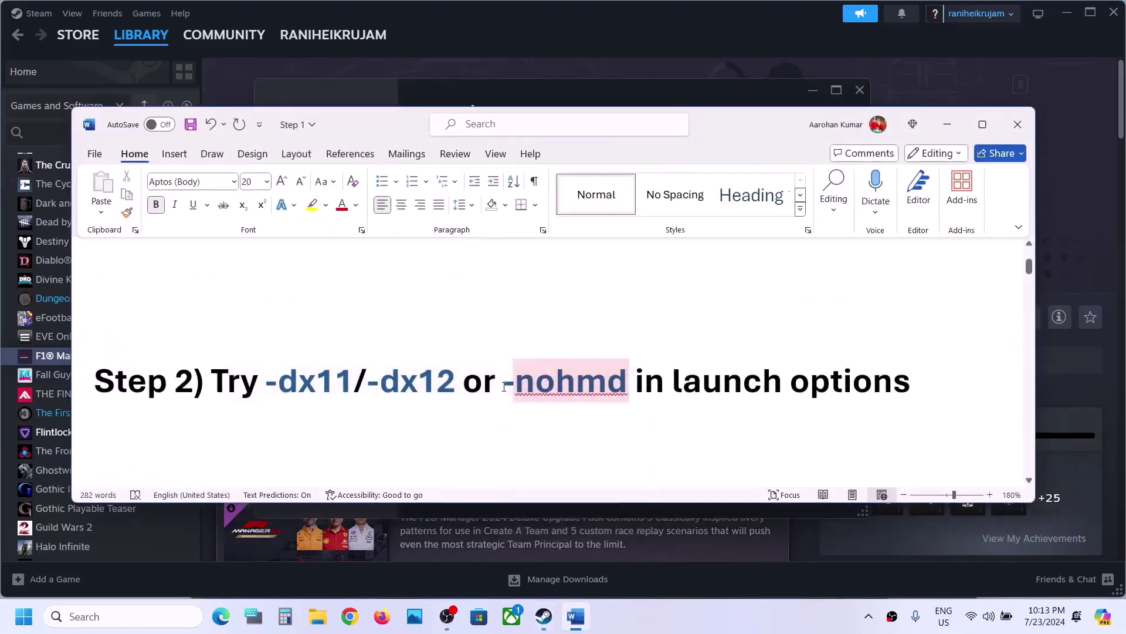
left_click_drag(505, 387, 592, 384)
key("ctrl+c")
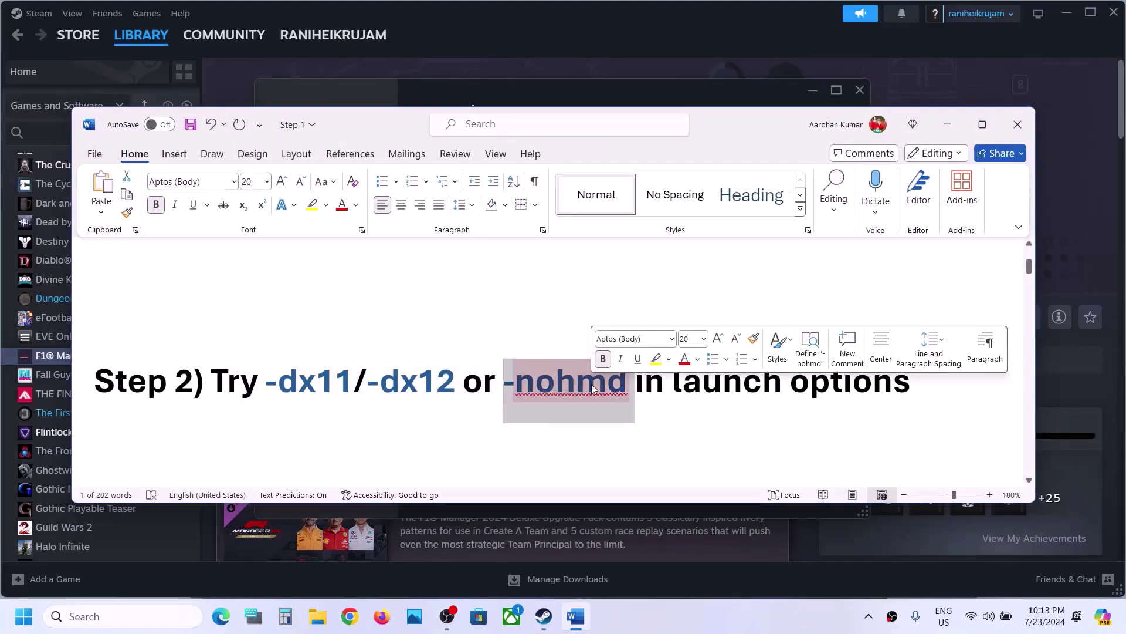
- Switch back to Steam, replace the game's launch options with the copied -nohmd, and close the properties
key("alt+Tab")
left_click(524, 322)
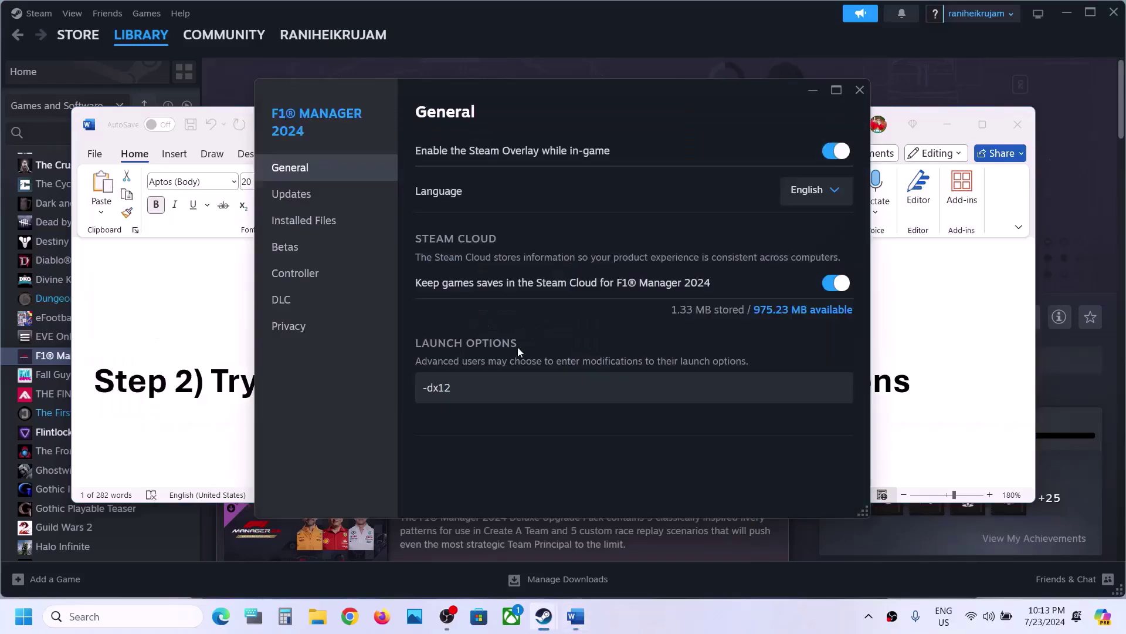
left_click_drag(469, 393, 410, 391)
key("ctrl+v")
left_click(860, 90)
left_click(660, 51)
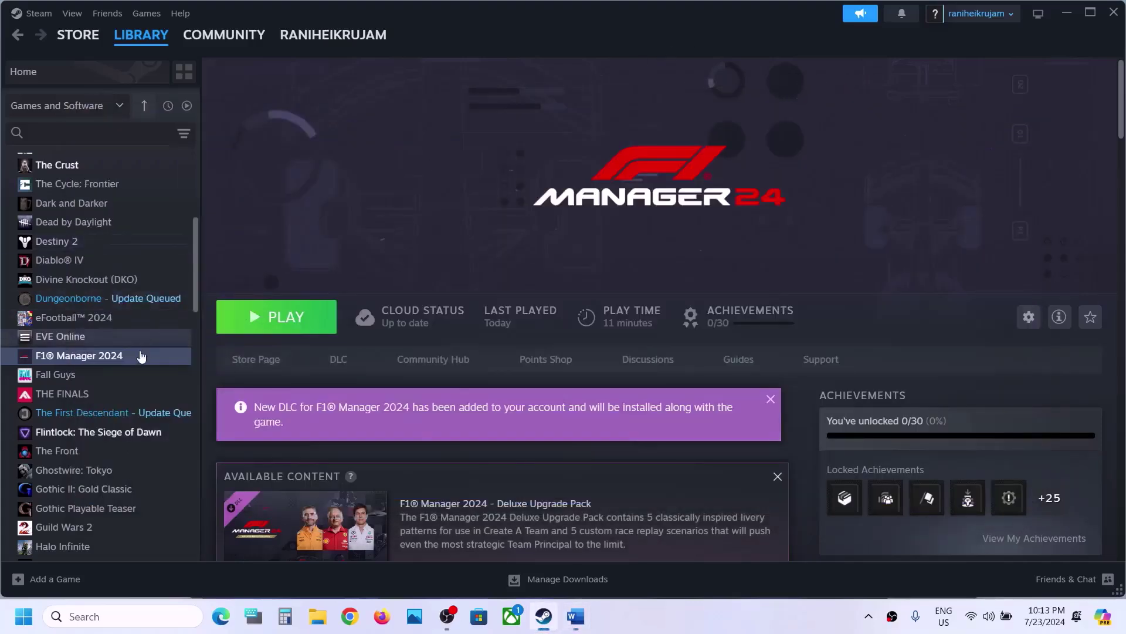
- Clear the launch options of F1 Manager 2024 and close its properties
right_click(122, 354)
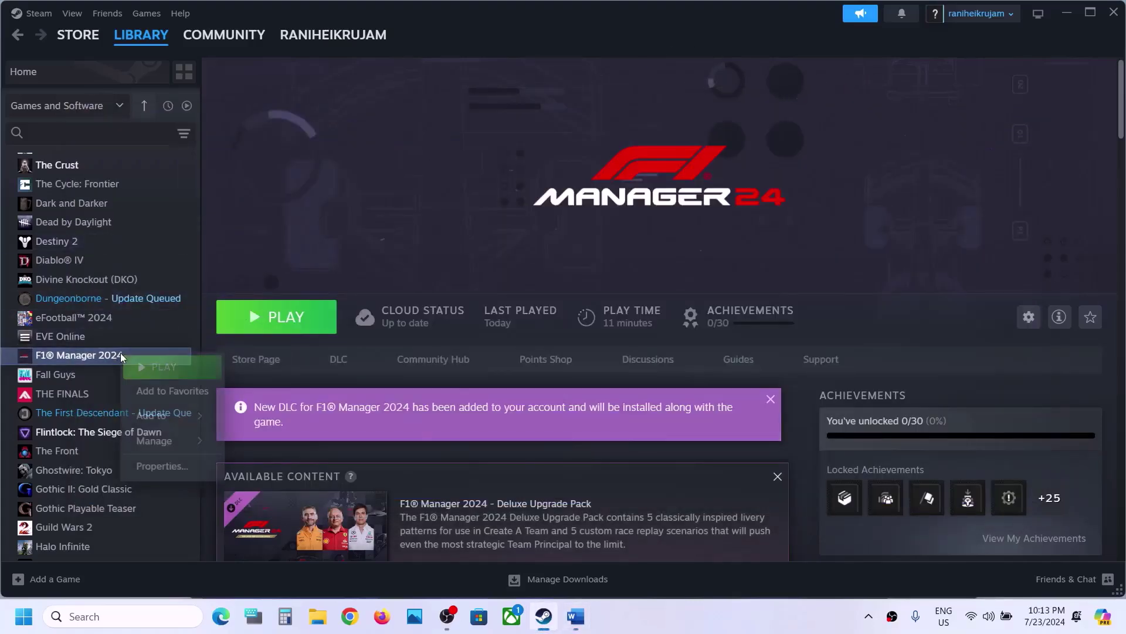
left_click(169, 467)
left_click_drag(466, 388, 398, 381)
key("BackSpace")
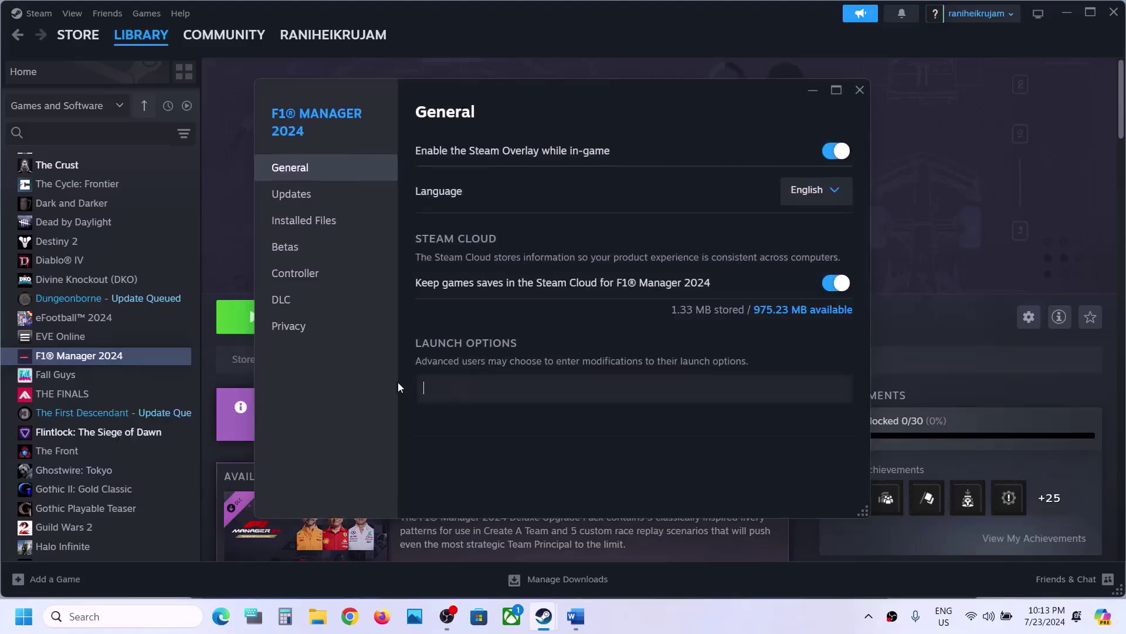
left_click(860, 90)
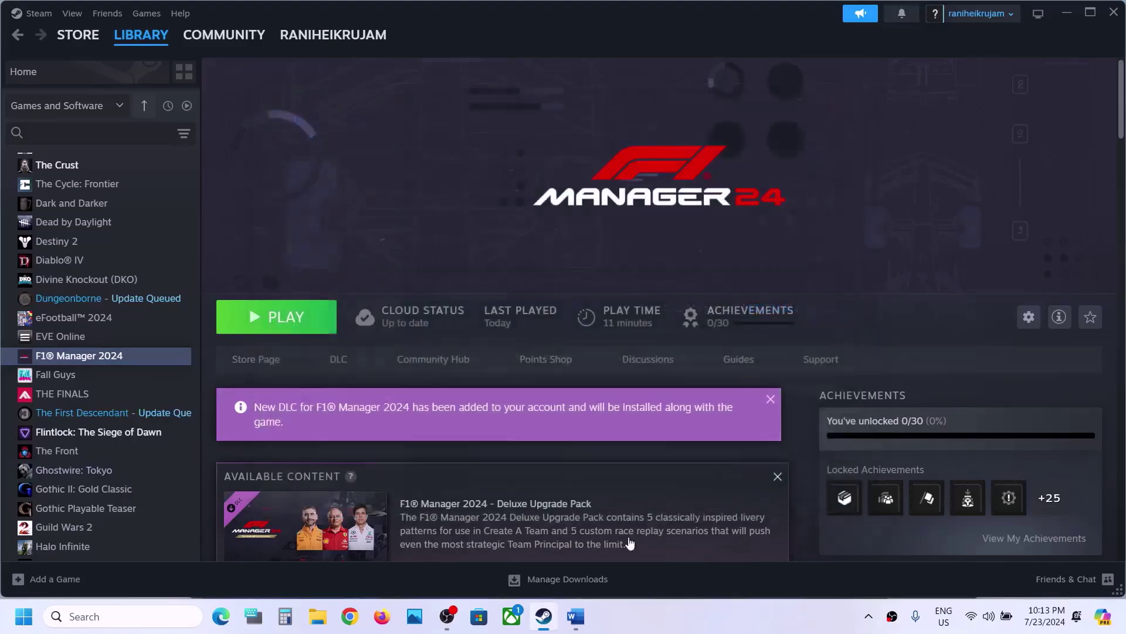
- Review Step 3 in the Word notes, highlighting "Delete the config file", and minimise Word
left_click(576, 616)
scroll(502, 402, "down", 3)
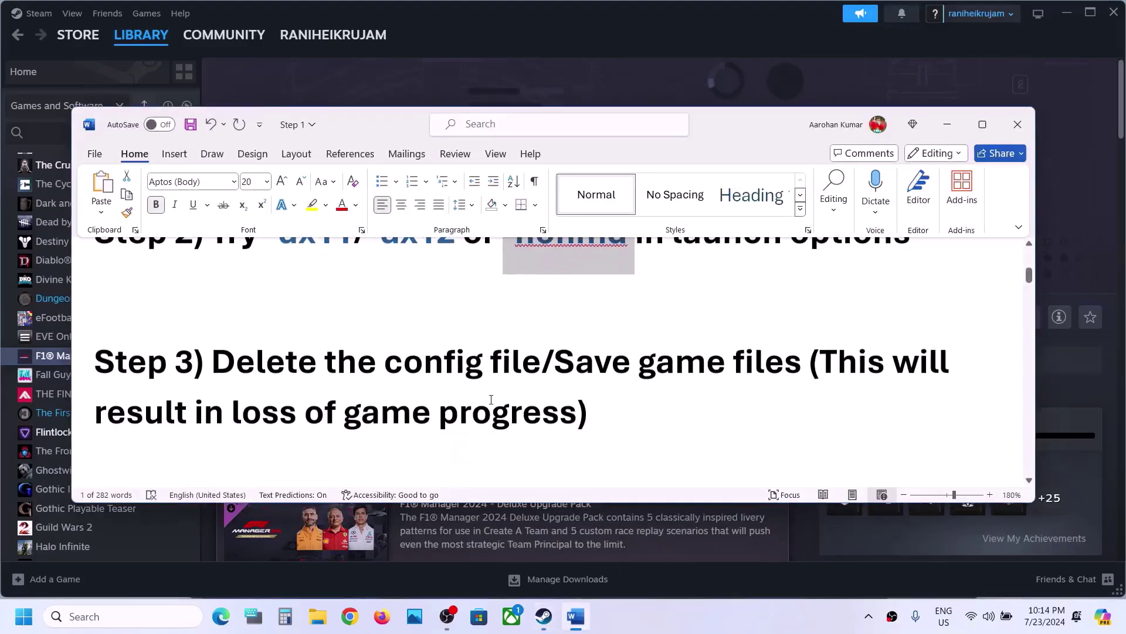
left_click_drag(554, 348, 213, 361)
left_click(526, 359)
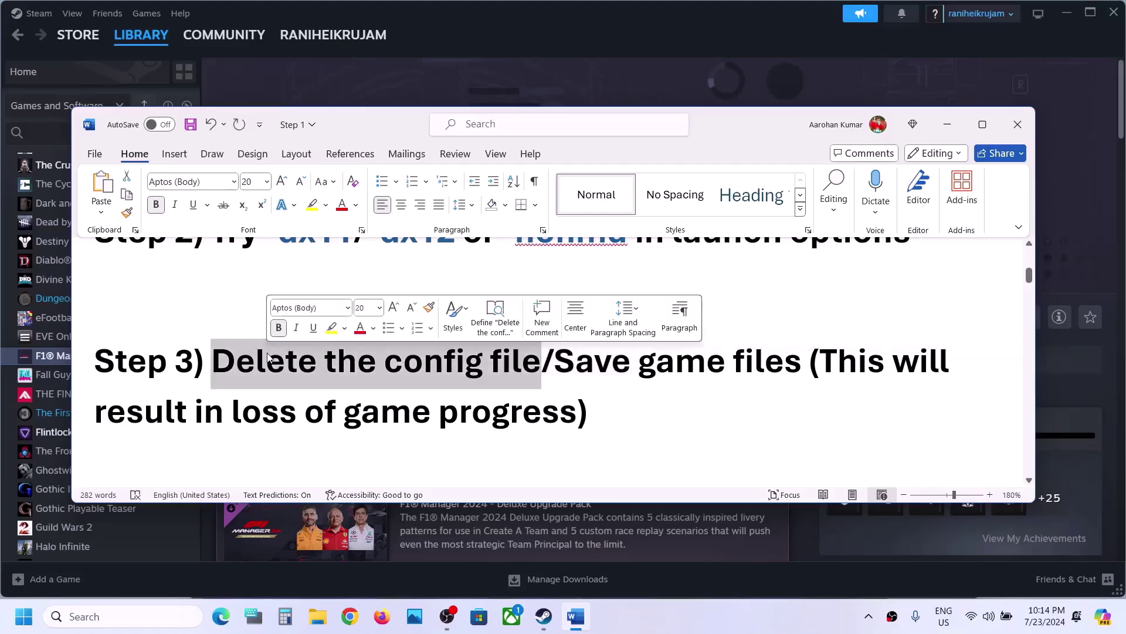
left_click(947, 125)
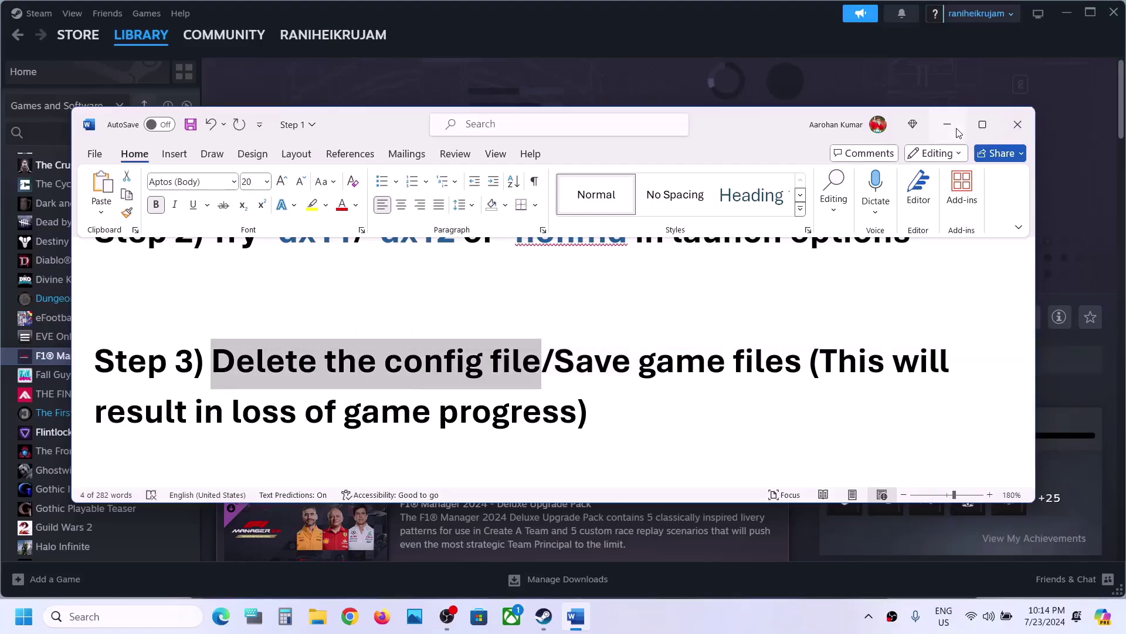
- Open File Explorer and browse from the C: drive through Users to the user's profile folder
left_click(318, 616)
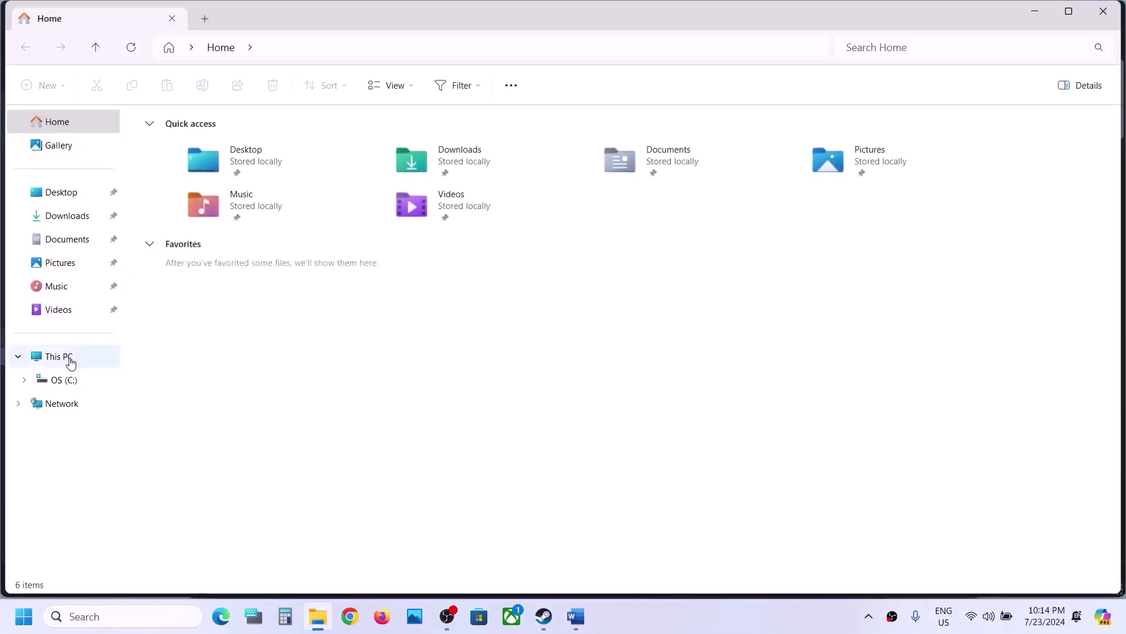
left_click(69, 359)
double_click(231, 141)
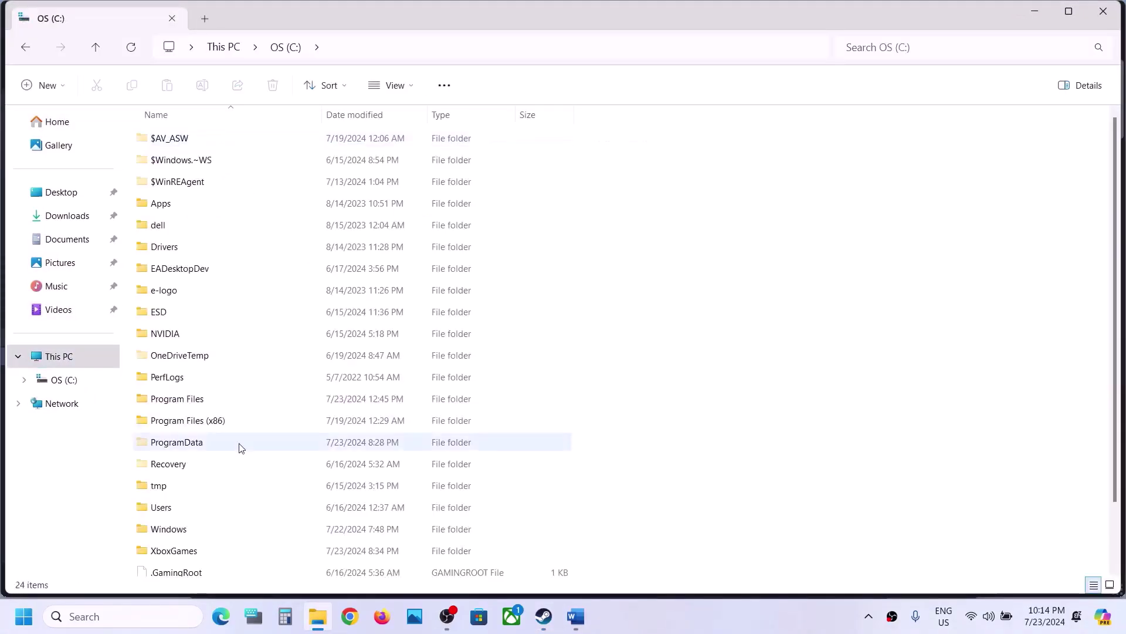
scroll(223, 434, "down", 1)
double_click(170, 446)
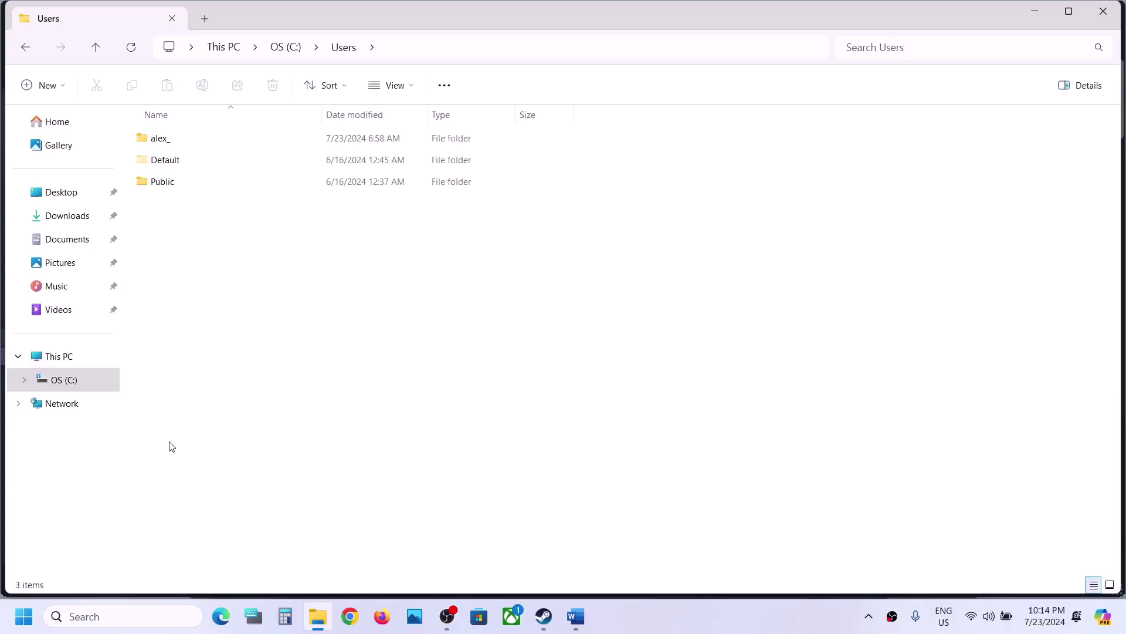
double_click(180, 140)
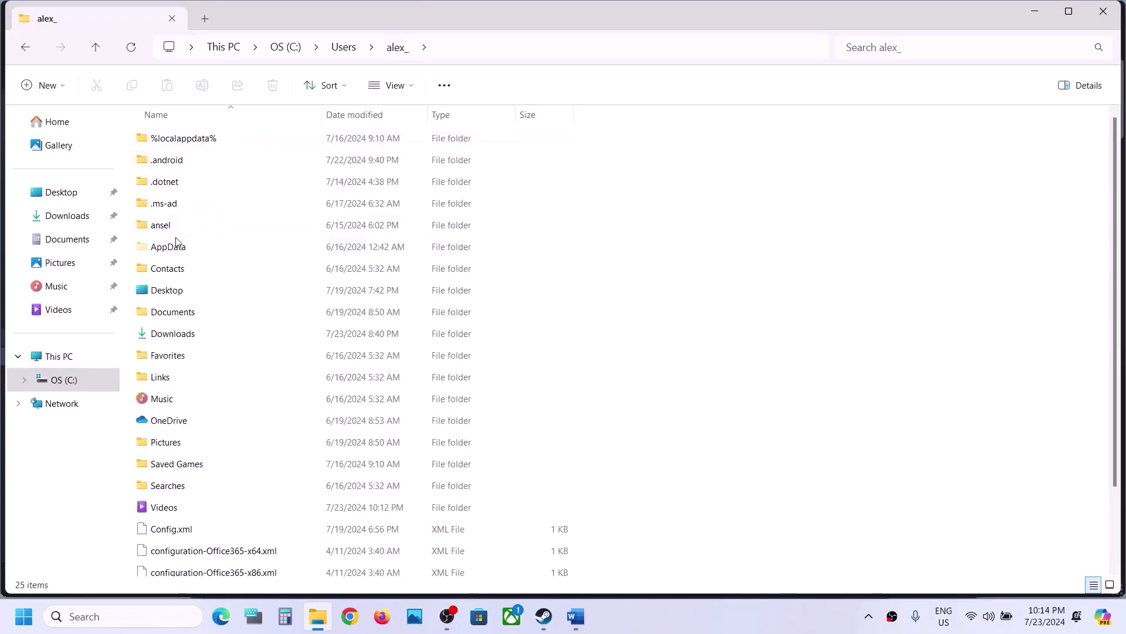
- Check that hidden items are set to show in File Explorer, and select the AppData folder
left_click(174, 244)
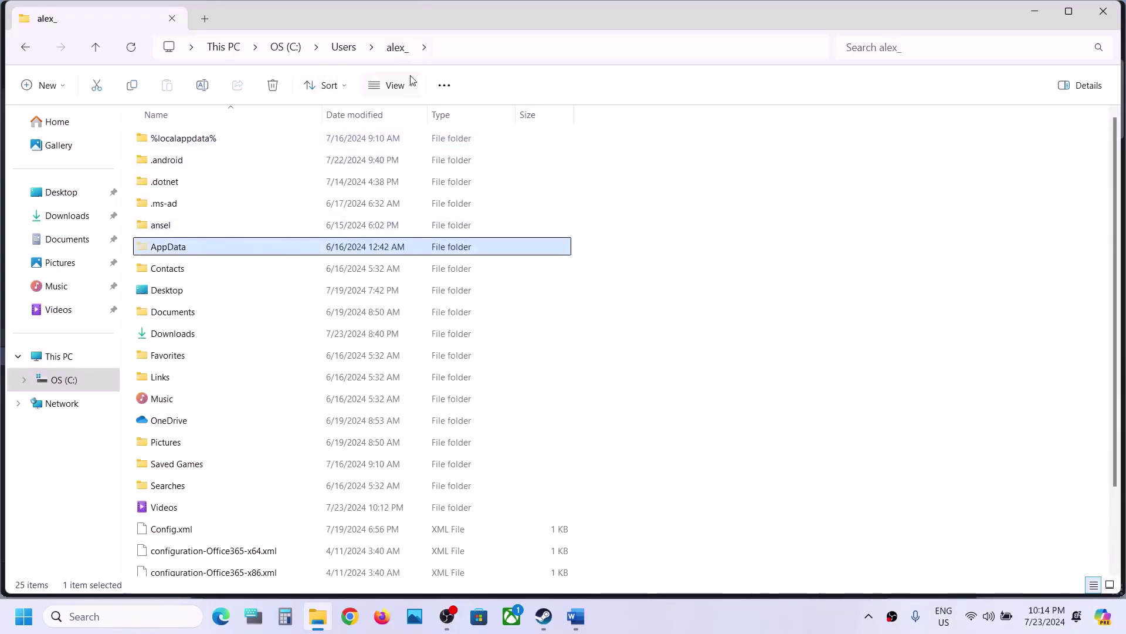
left_click(391, 86)
mouse_move(411, 364)
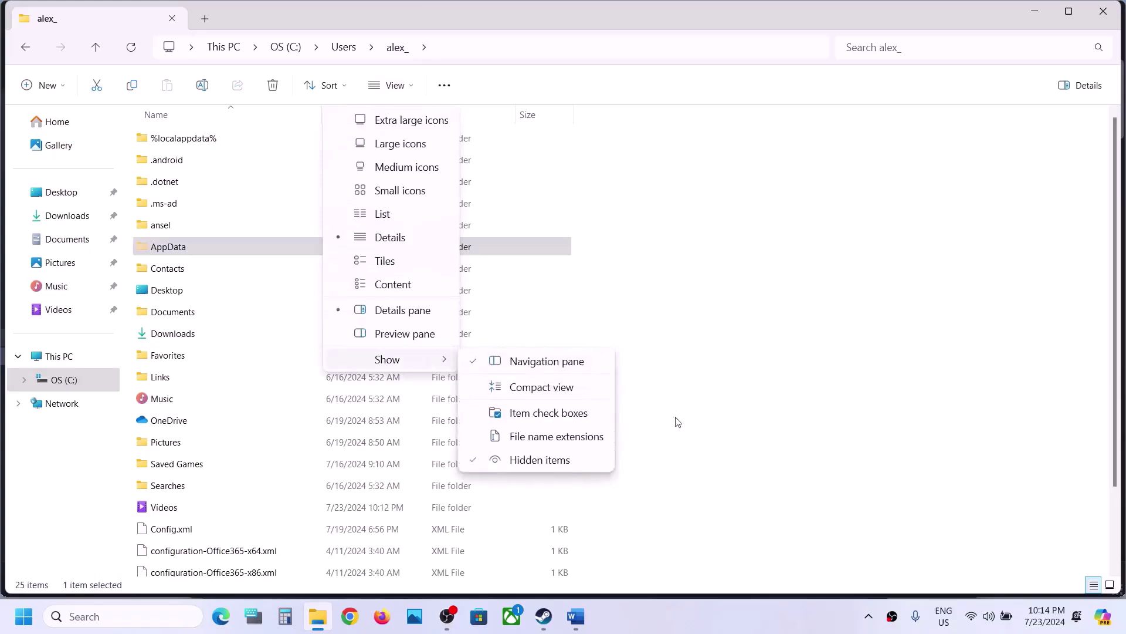
left_click(200, 244)
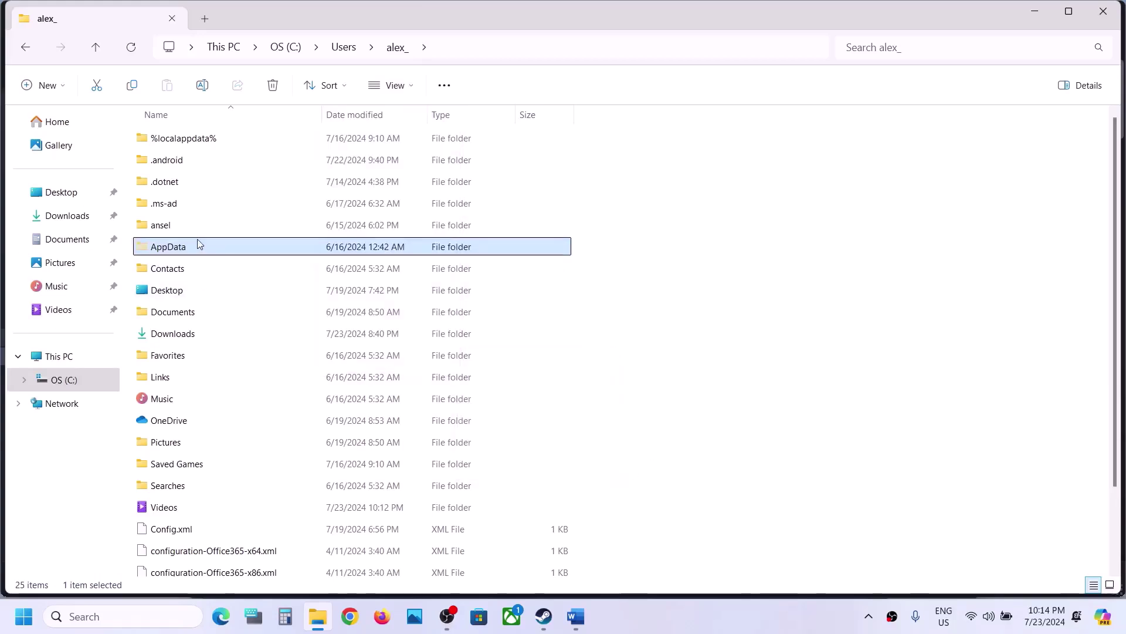
- Browse through AppData, Local and F1Manager24 to the Saved folder, and select the Config folder
double_click(200, 244)
double_click(180, 139)
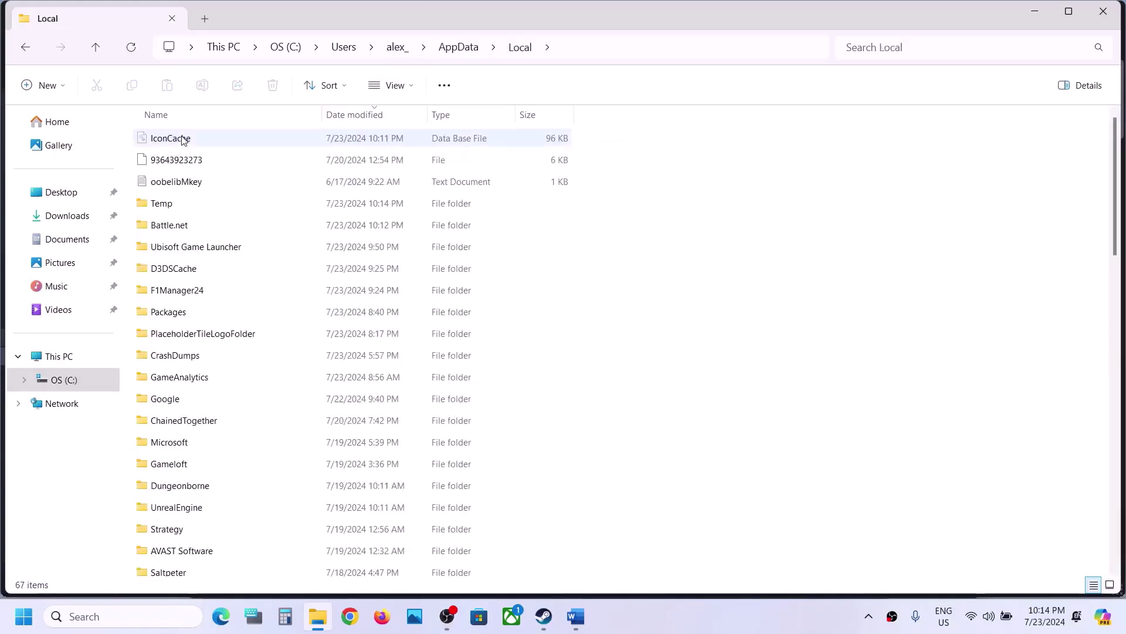
left_click(207, 294)
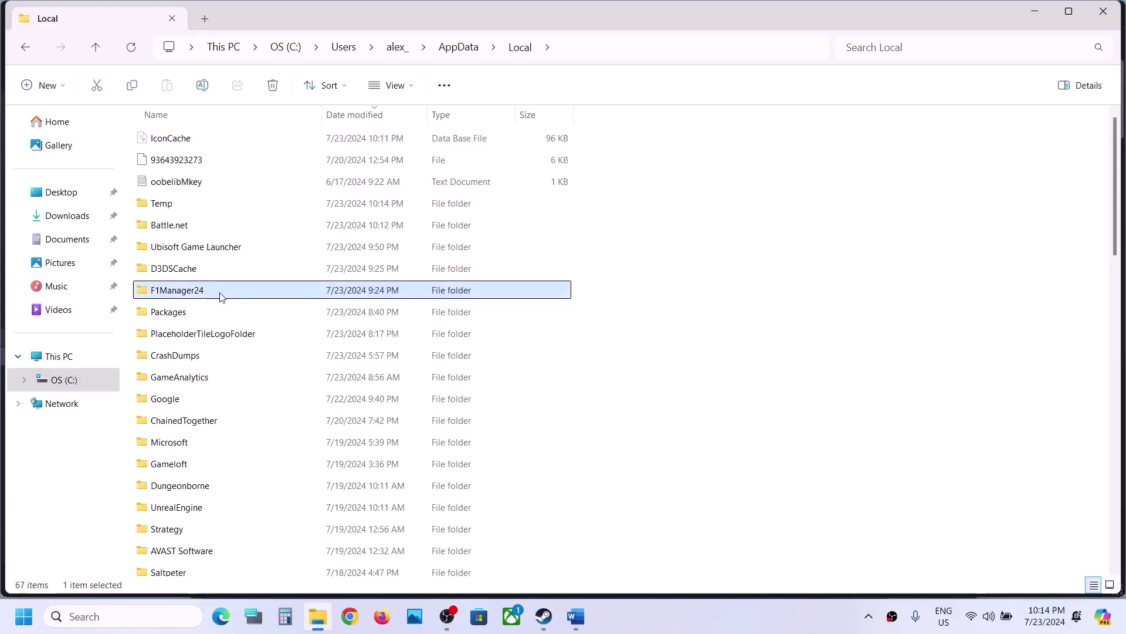
double_click(222, 297)
double_click(180, 142)
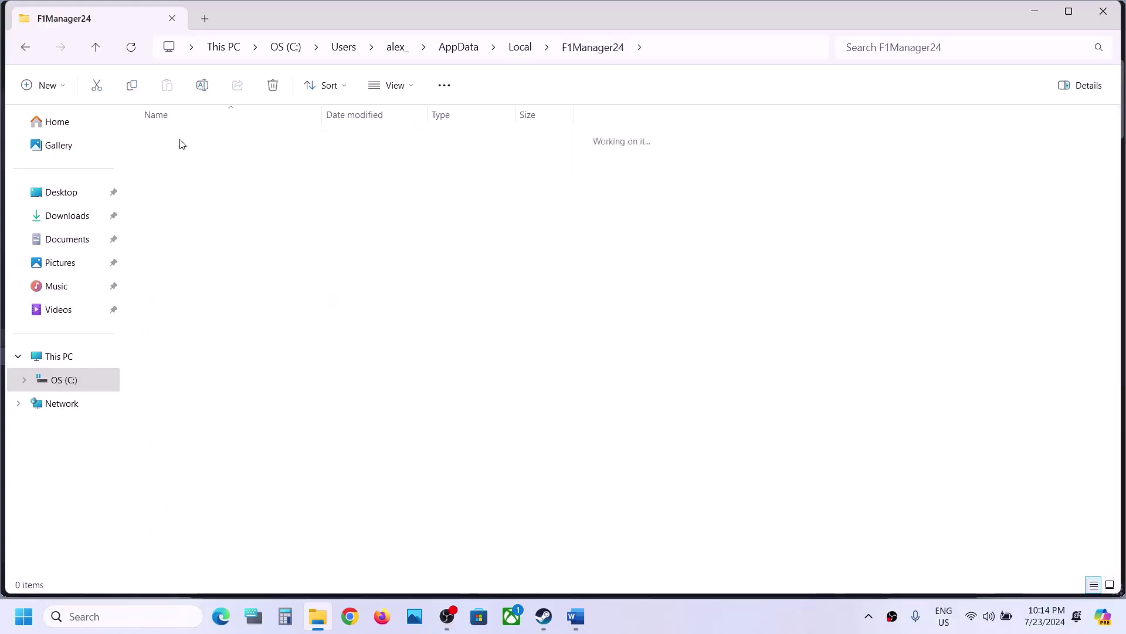
left_click(179, 142)
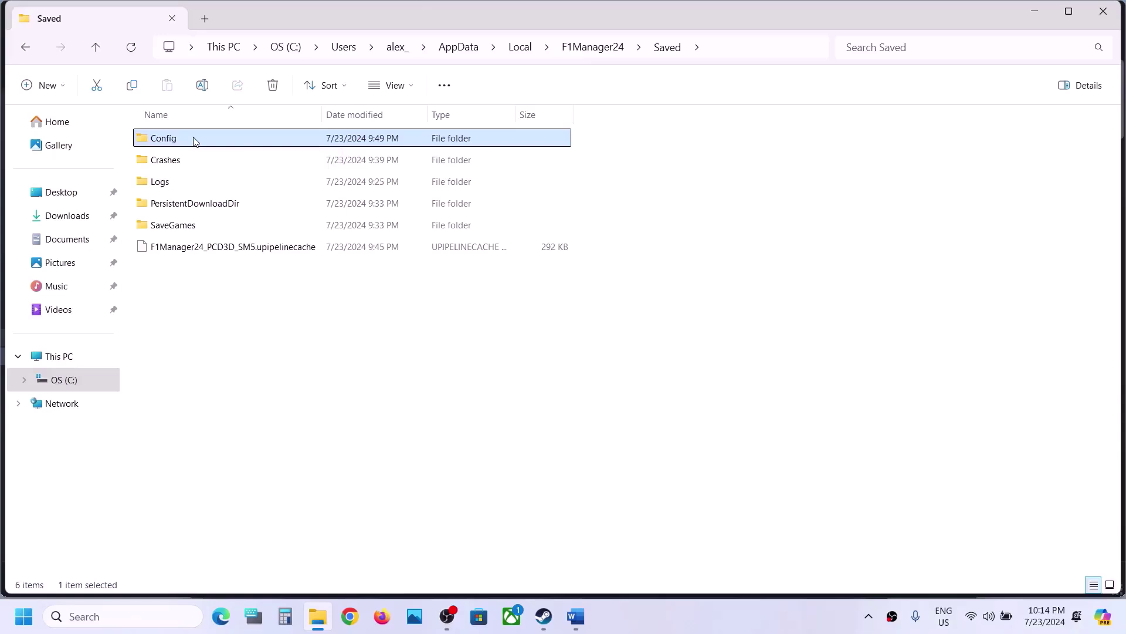
- Check the delete option for the Config folder in Saved, and dismiss it without deleting anything
right_click(195, 139)
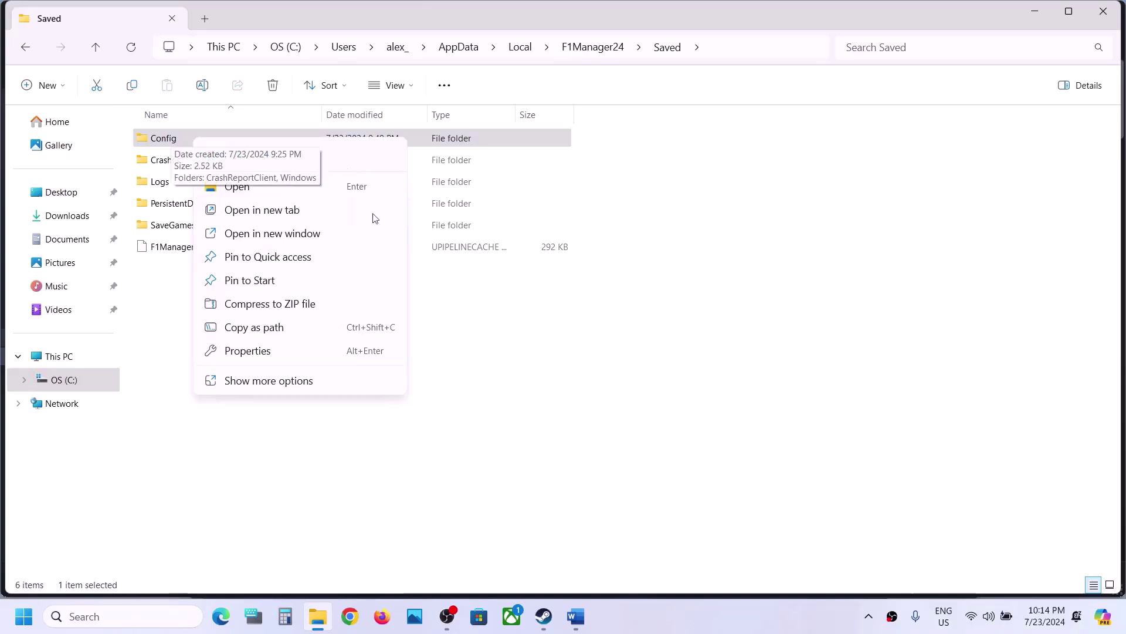
left_click(363, 407)
left_click_drag(363, 407, 170, 139)
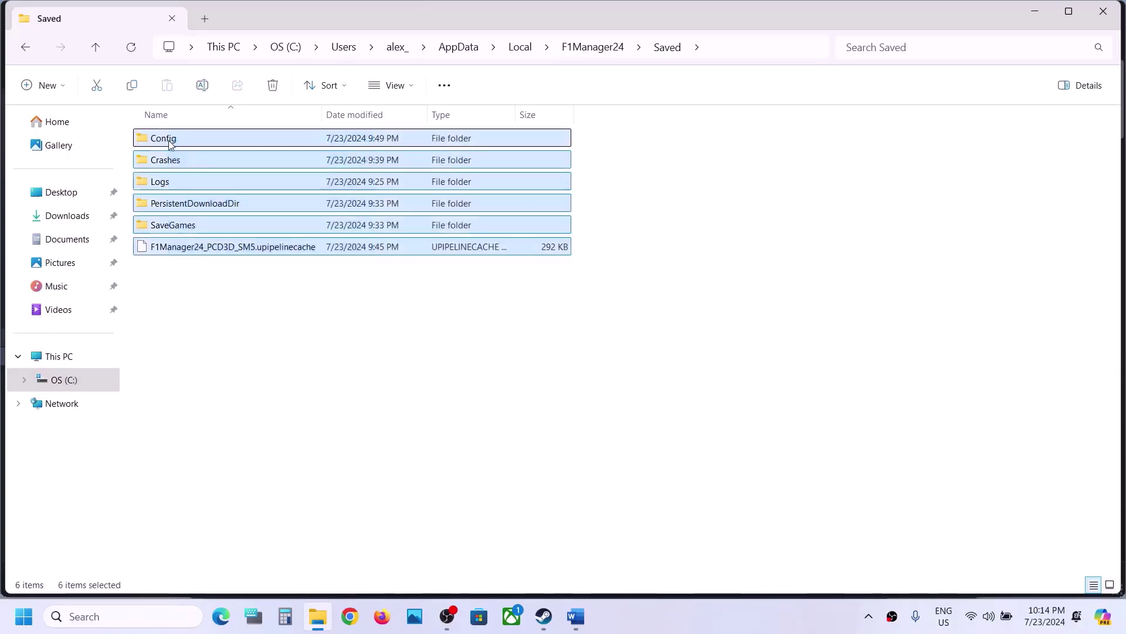
left_click(179, 142)
right_click(179, 143)
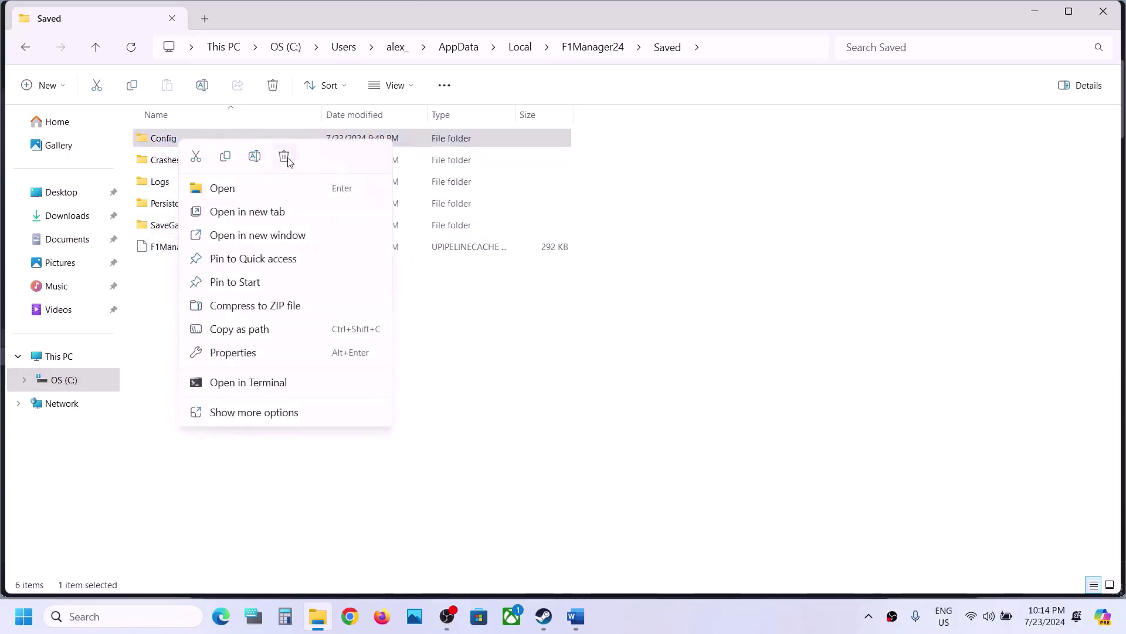
left_click(551, 482)
- Review Step 3 in the Word notes, highlighting the game progress loss warning and "Save game files", and minimise Word
left_click(544, 616)
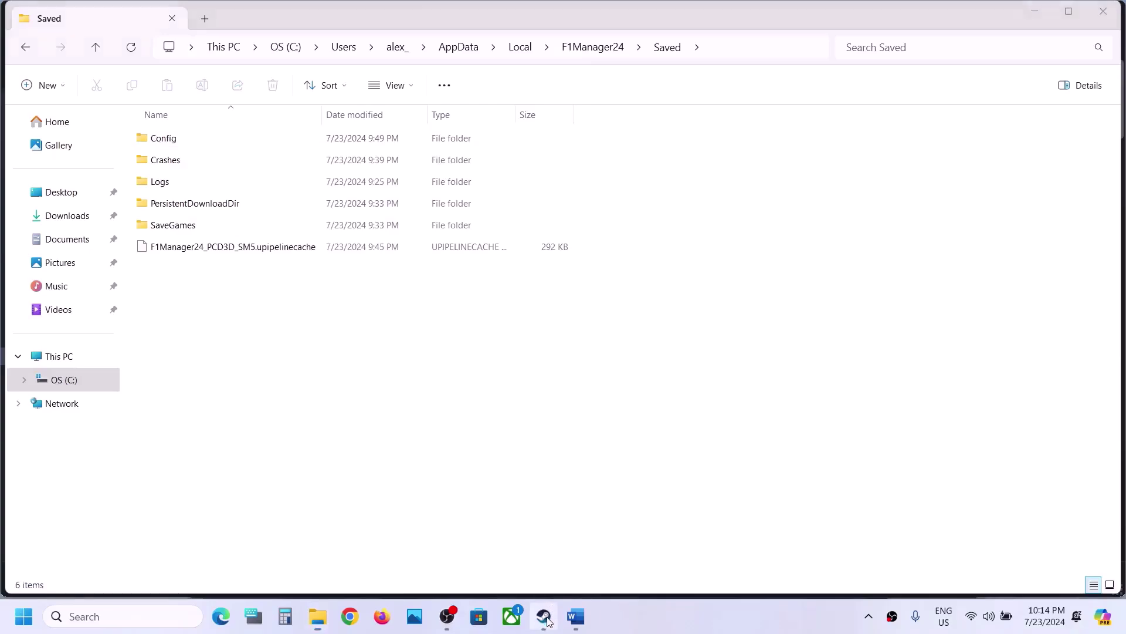
left_click(576, 616)
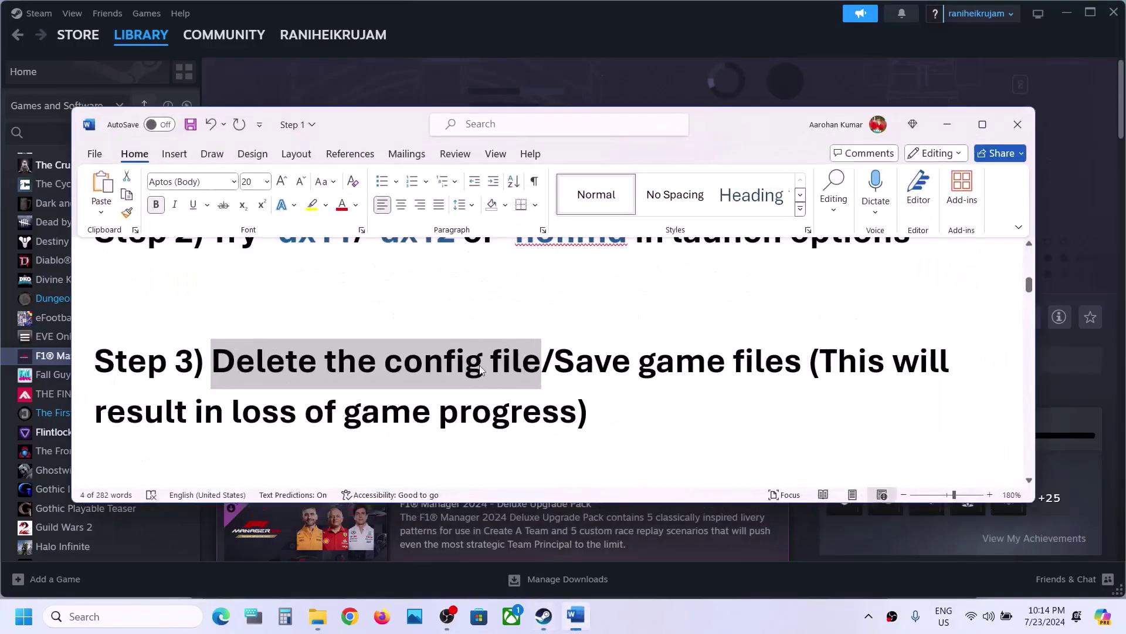
left_click_drag(564, 363, 546, 414)
left_click(780, 373)
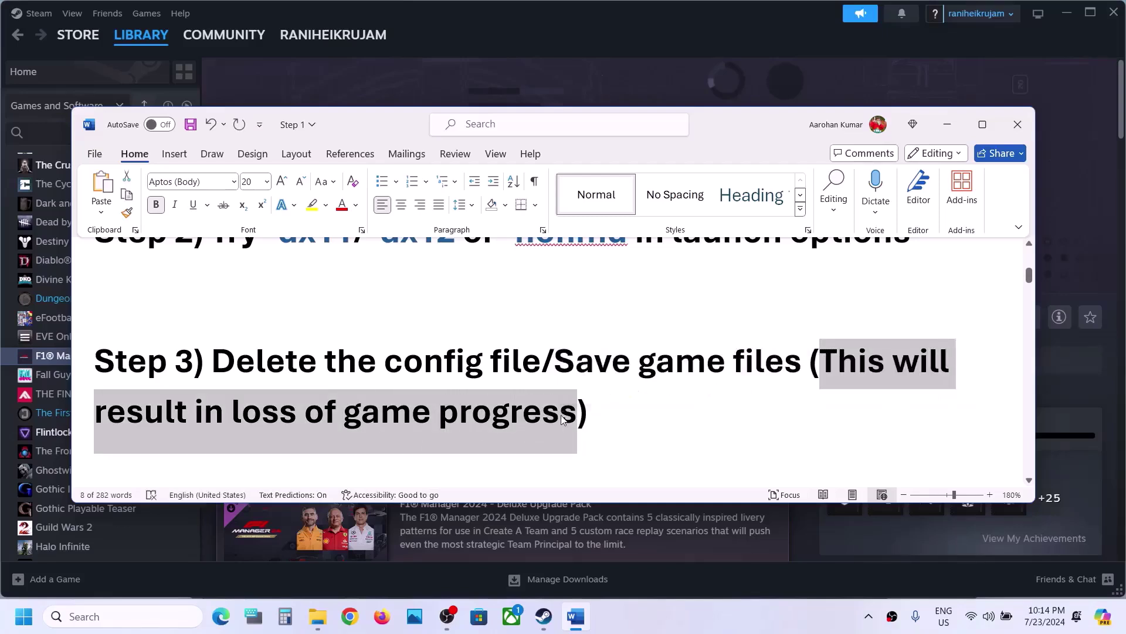
left_click(561, 415)
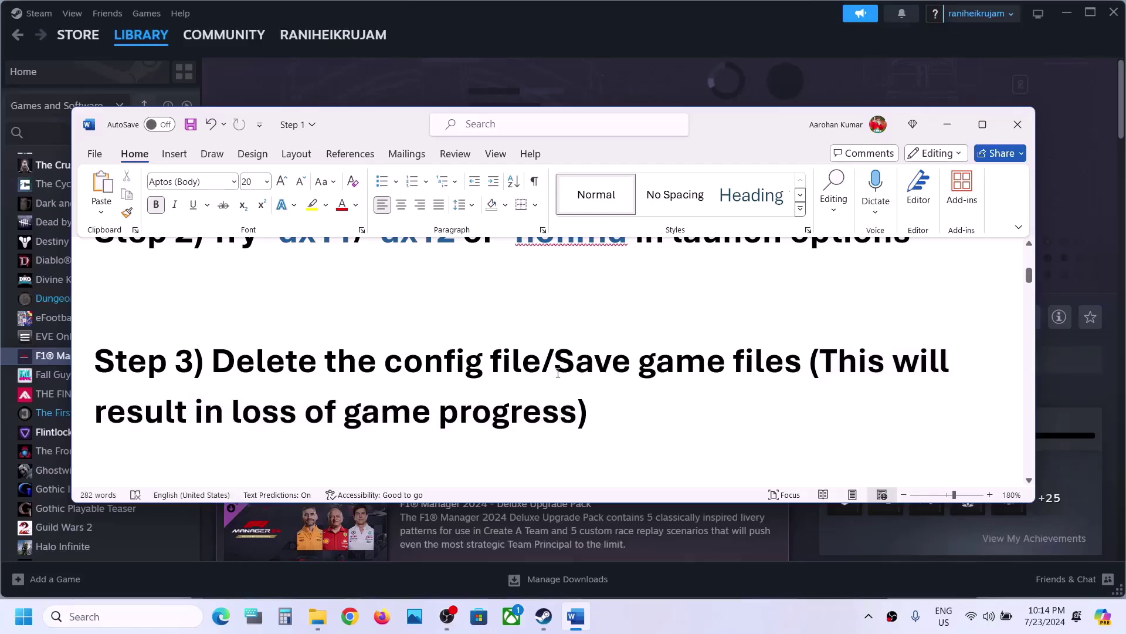
left_click_drag(557, 369, 801, 367)
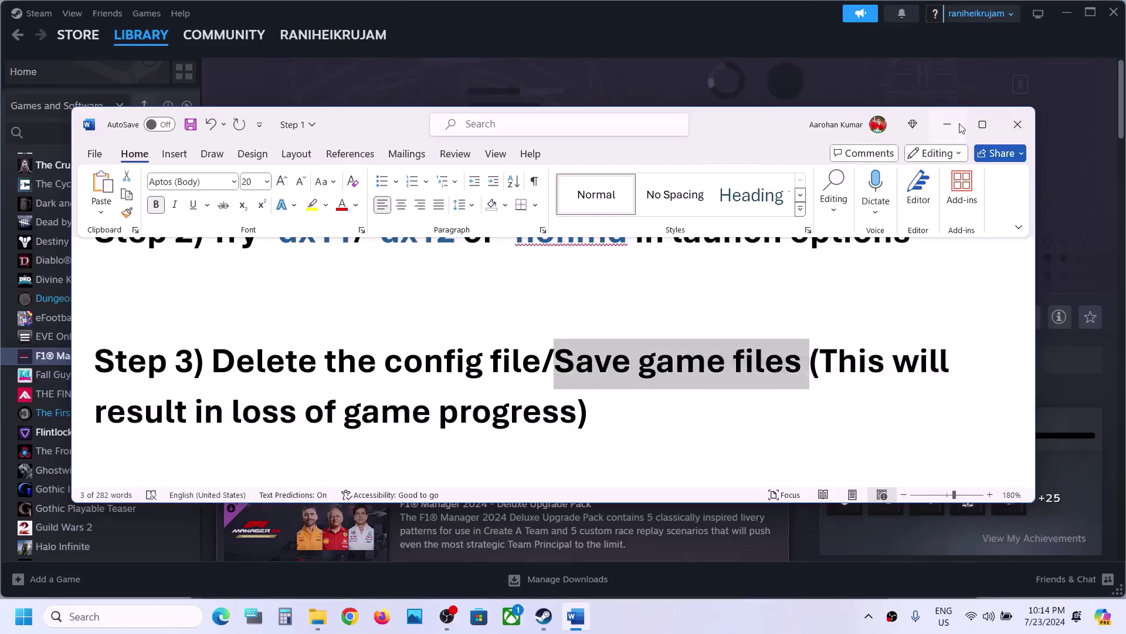
left_click(947, 124)
- Return to File Explorer, go up to Local, check the F1Manager24 folder's delete option without using it, and minimise the window
left_click(317, 616)
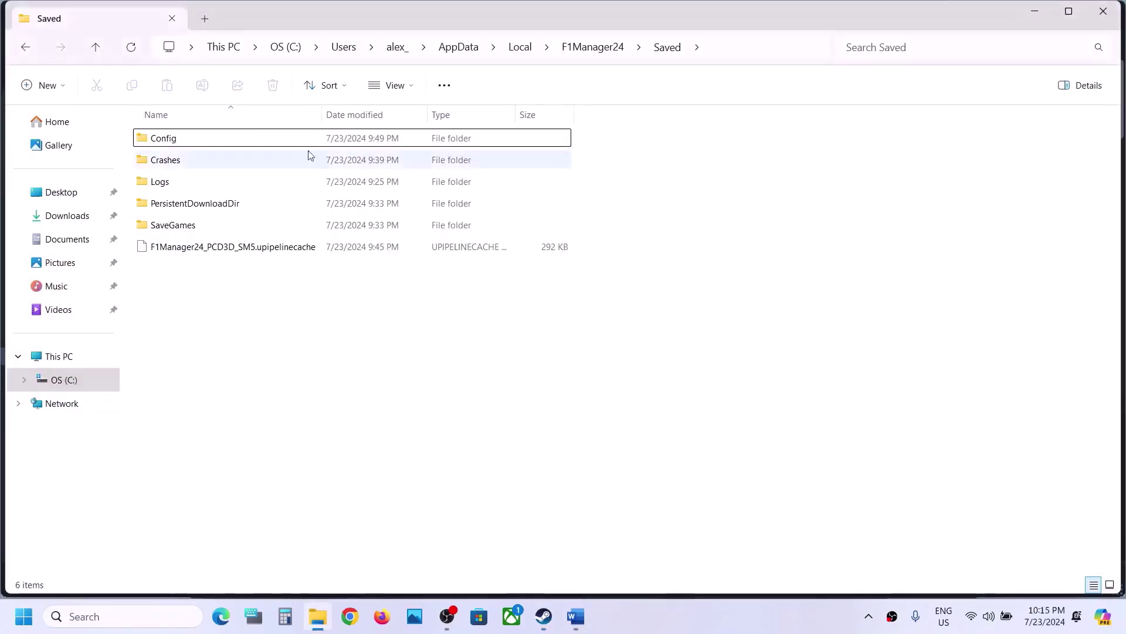
left_click(94, 48)
left_click(95, 48)
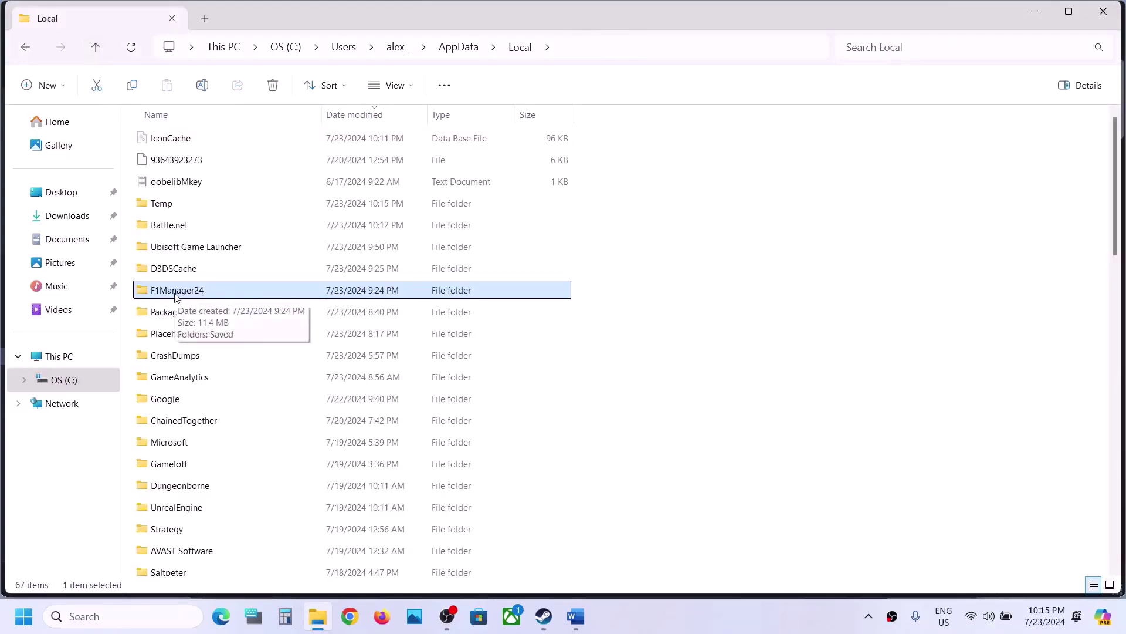
left_click(566, 53)
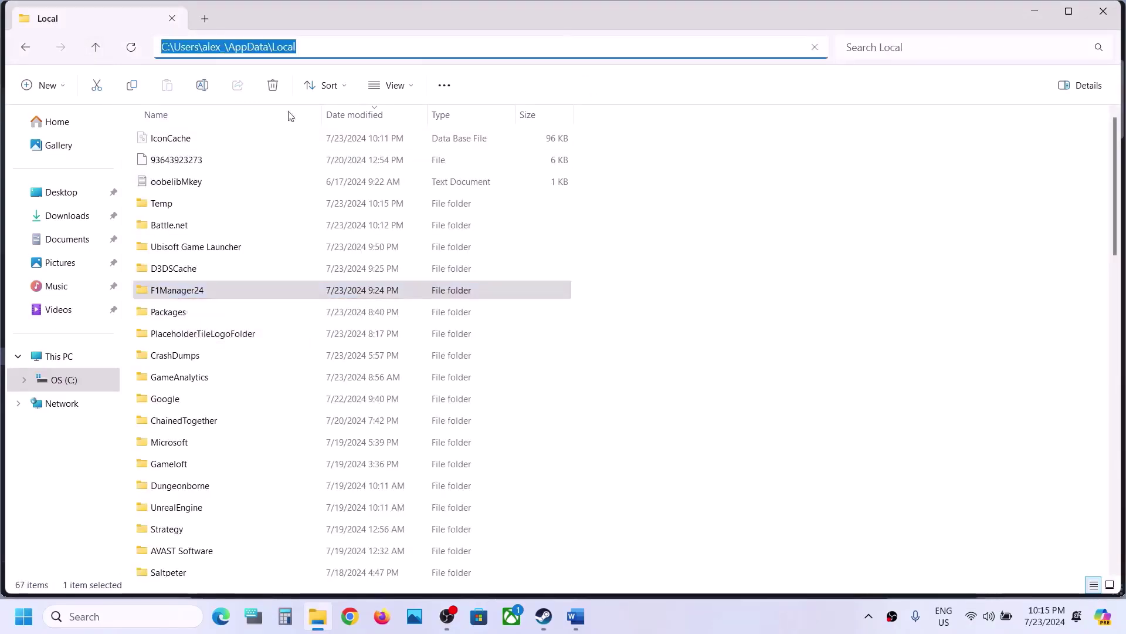
left_click(179, 288)
right_click(174, 295)
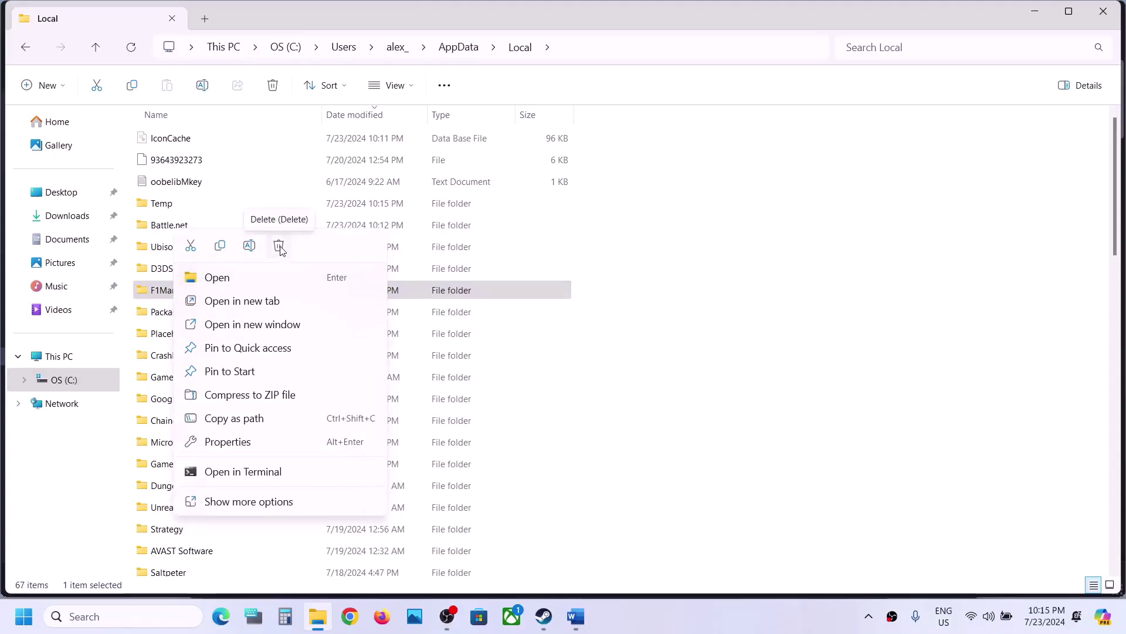
left_click(783, 280)
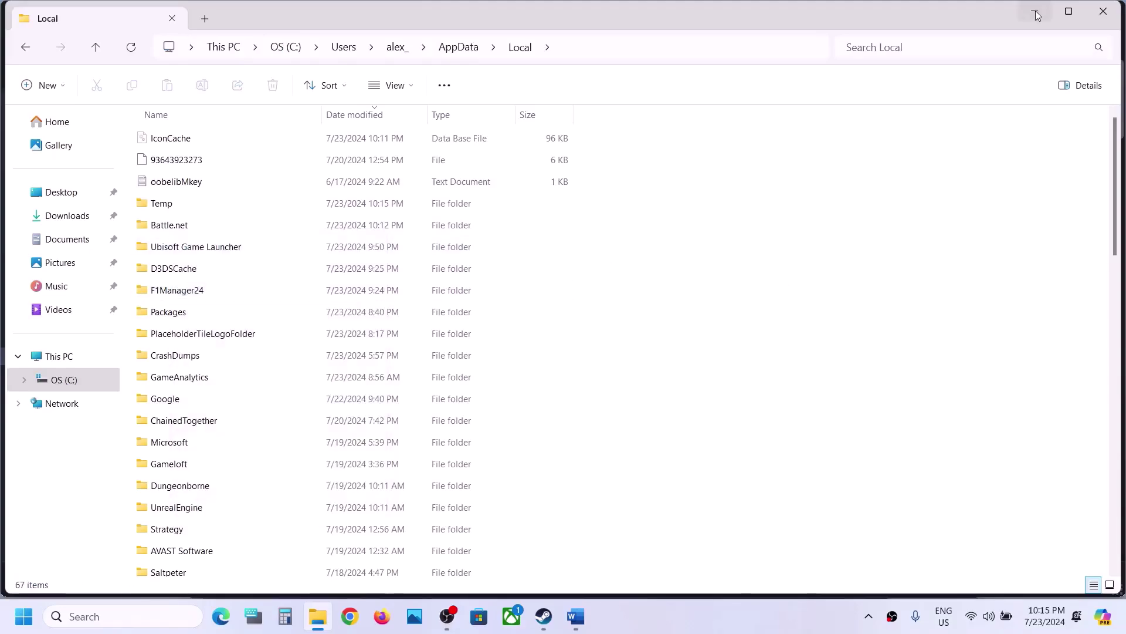
left_click(1036, 11)
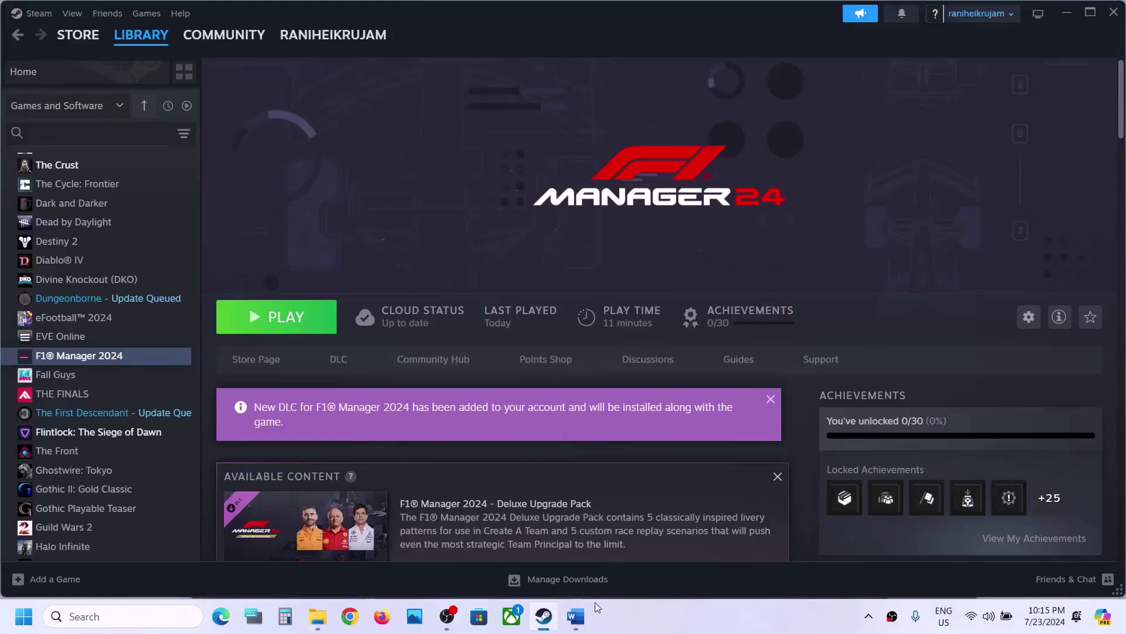
- Review Step 4 in the Word notes, highlighting "Run the game as an administrator from the game installation folder", and minimise Word
left_click(576, 615)
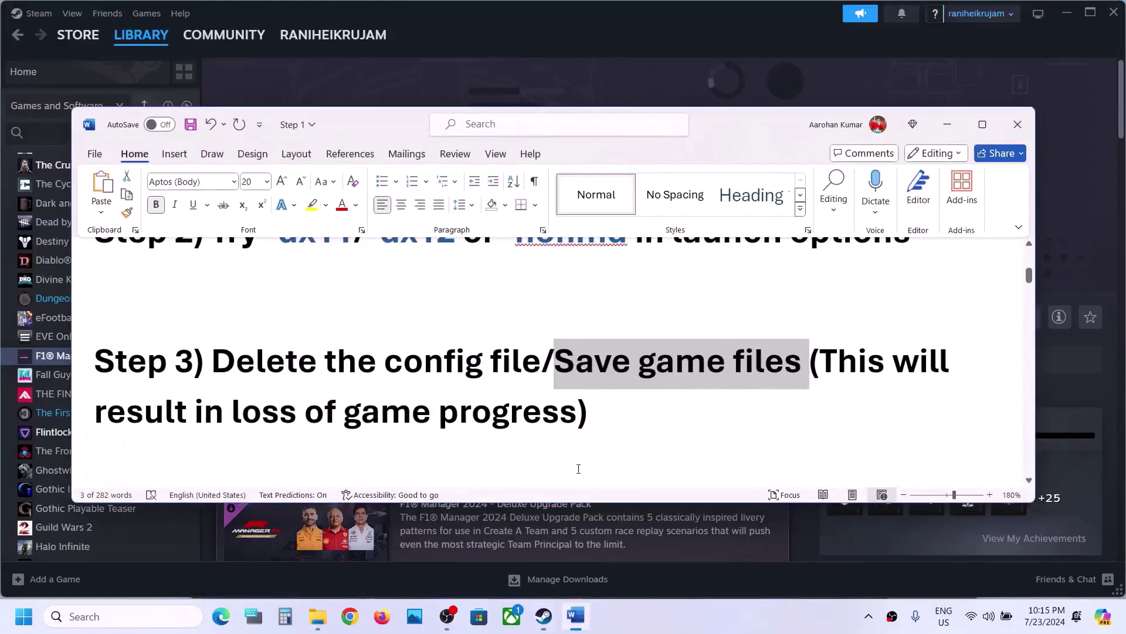
left_click(631, 398)
scroll(628, 395, "down", 3)
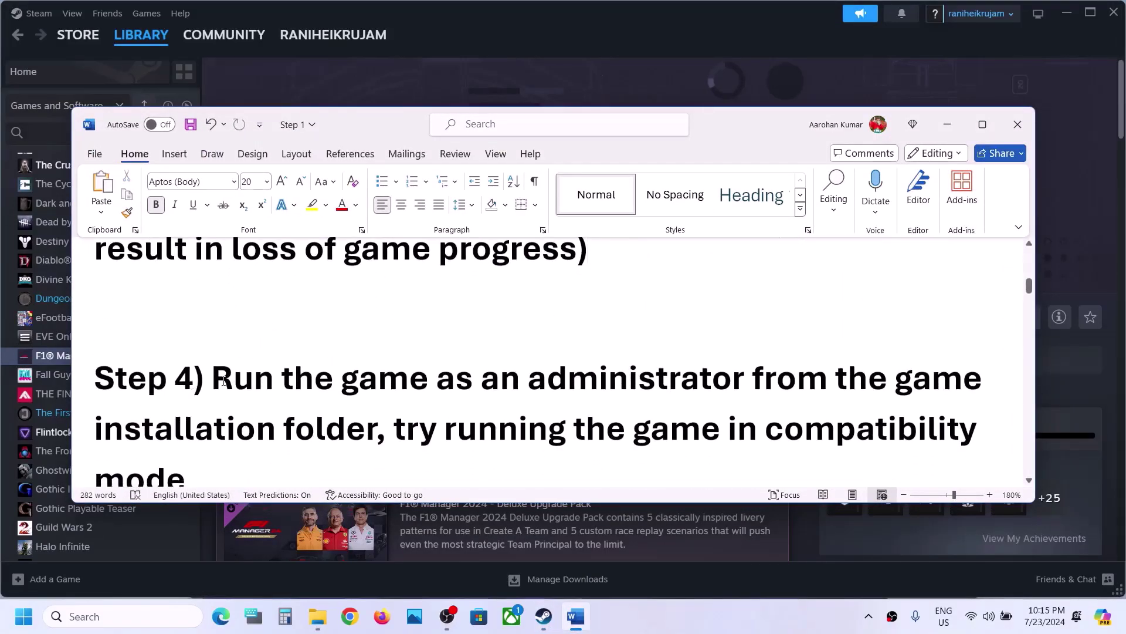
left_click_drag(213, 382, 376, 431)
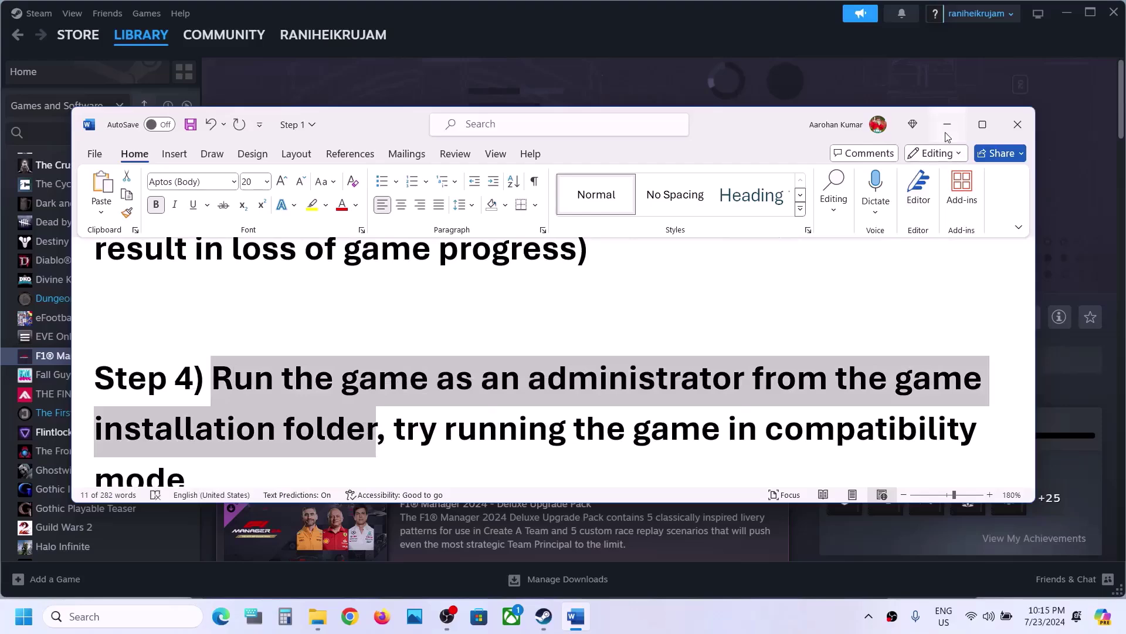
left_click(947, 134)
- Open the local files of F1 Manager 2024 from Steam and browse through F1Manager24 and Binaries to the Win64 folder
right_click(125, 363)
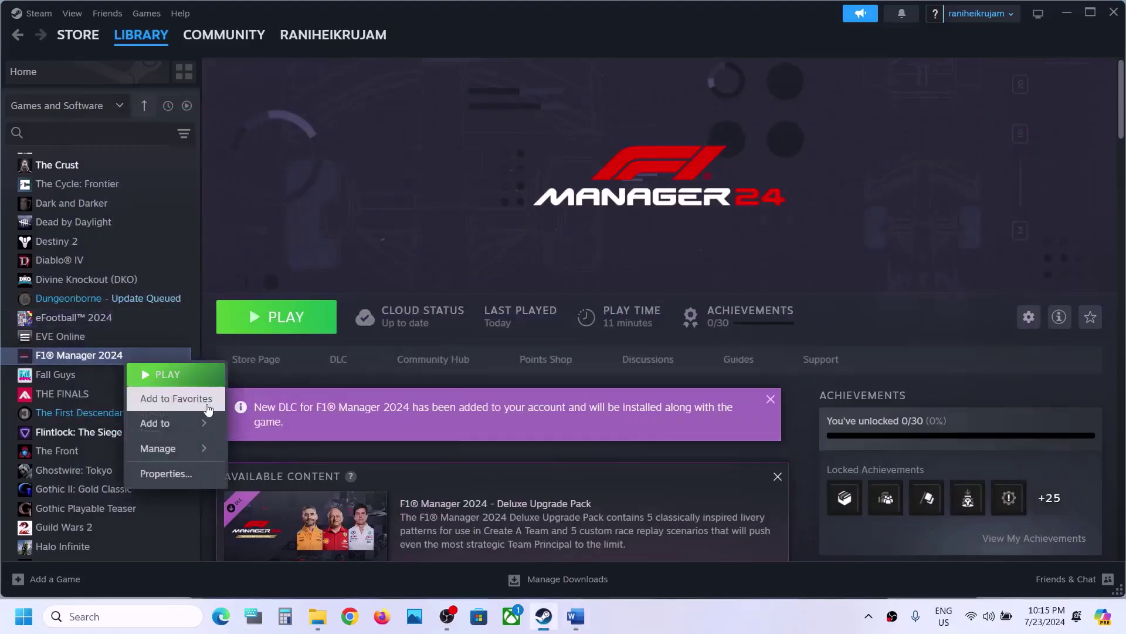
mouse_move(170, 448)
left_click(315, 475)
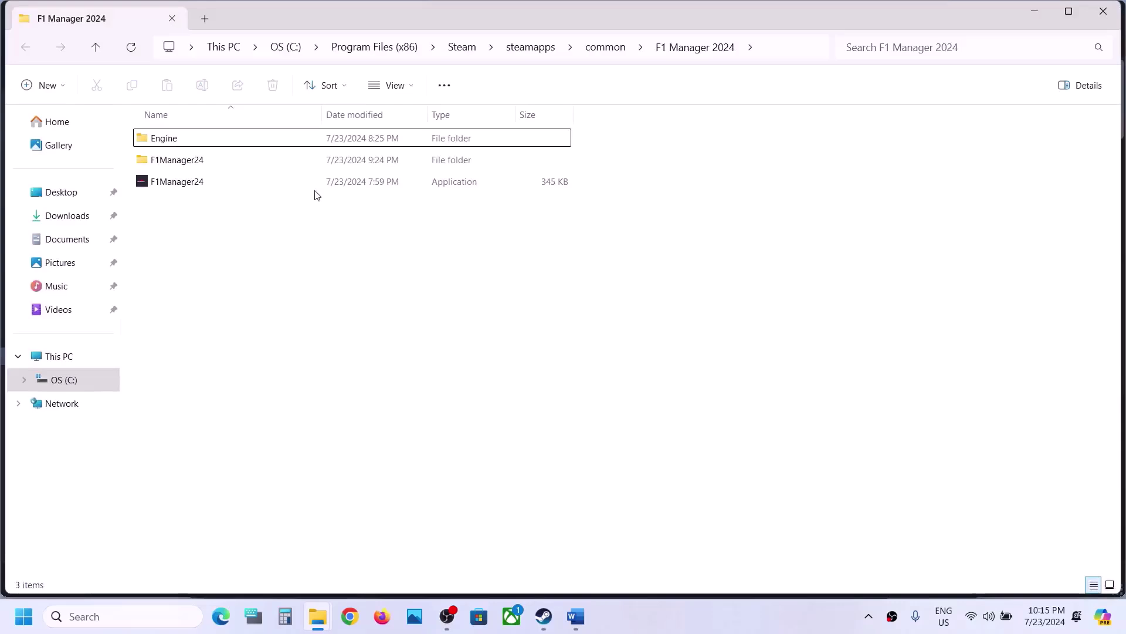
left_click(182, 164)
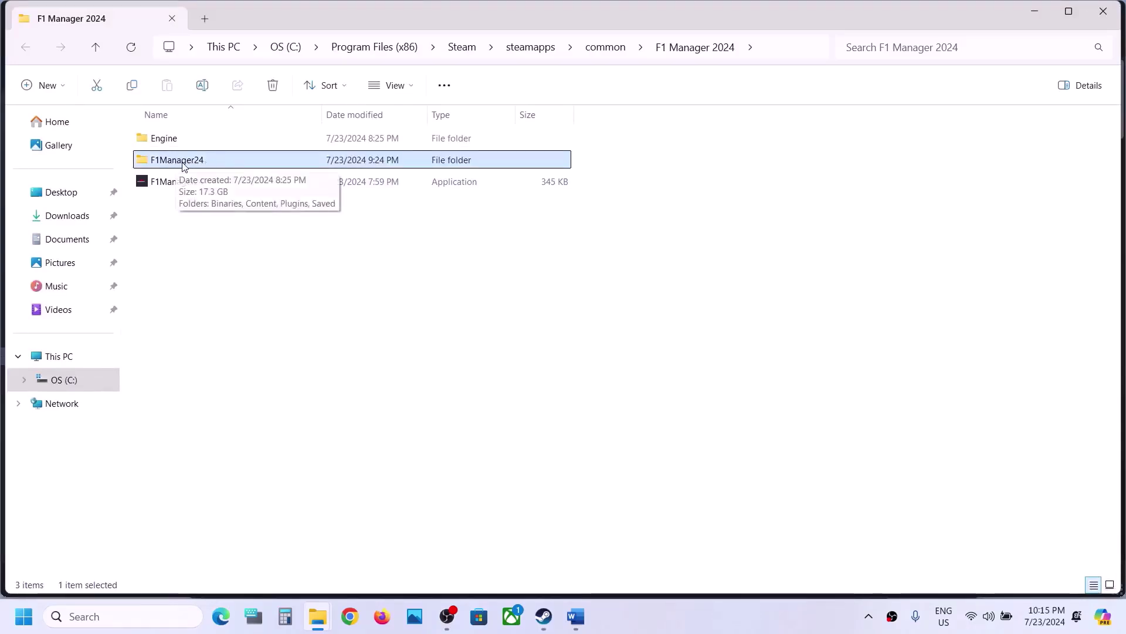
double_click(184, 166)
double_click(192, 145)
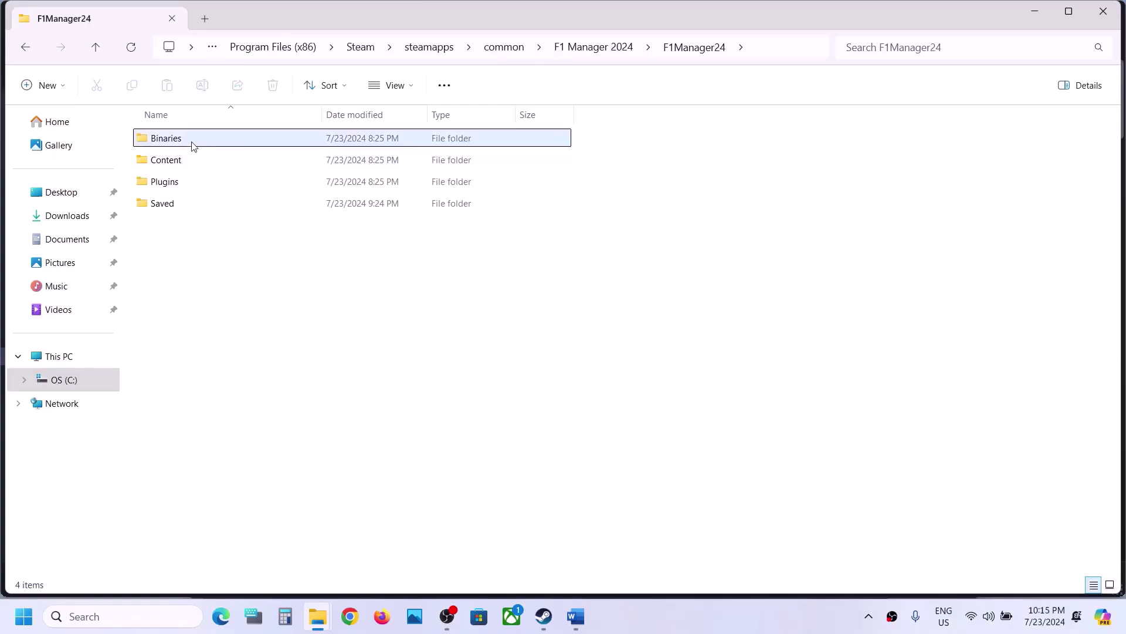
double_click(200, 143)
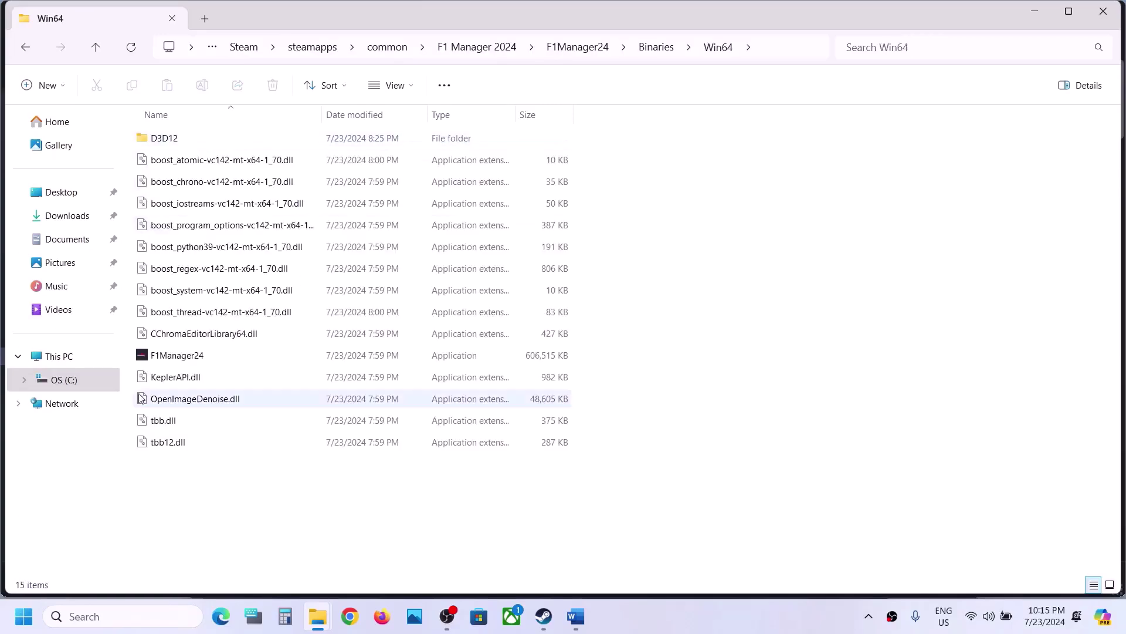
- Set the F1Manager24 application in Win64 to run as an administrator, and apply the compatibility settings
left_click(188, 362)
right_click(217, 362)
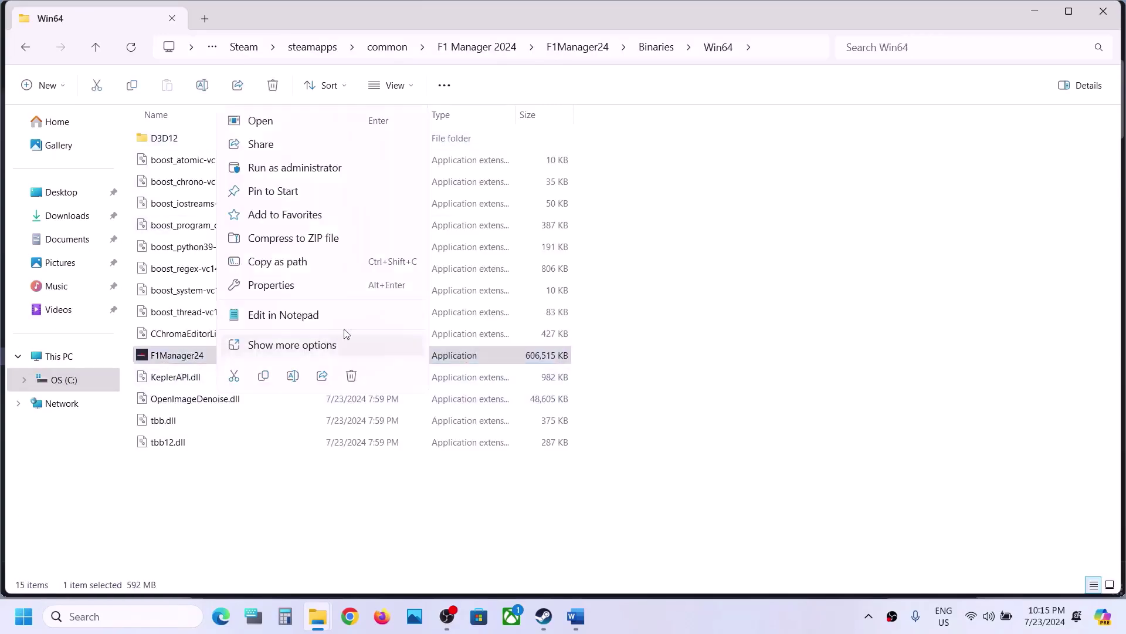
left_click(299, 285)
left_click(299, 230)
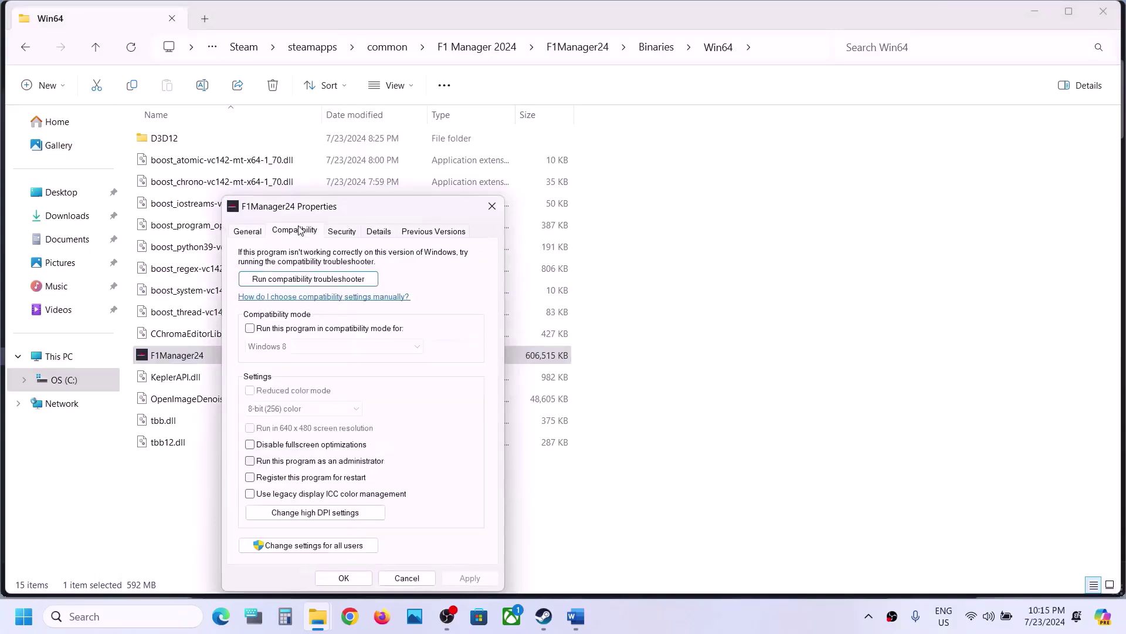
left_click_drag(359, 215, 433, 79)
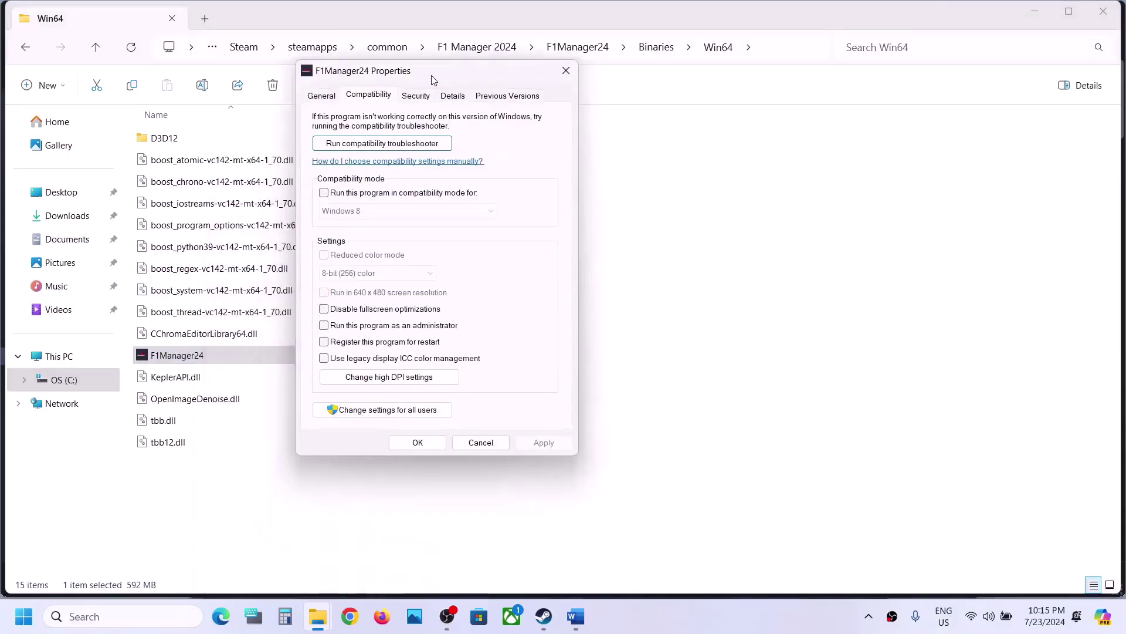
left_click(325, 326)
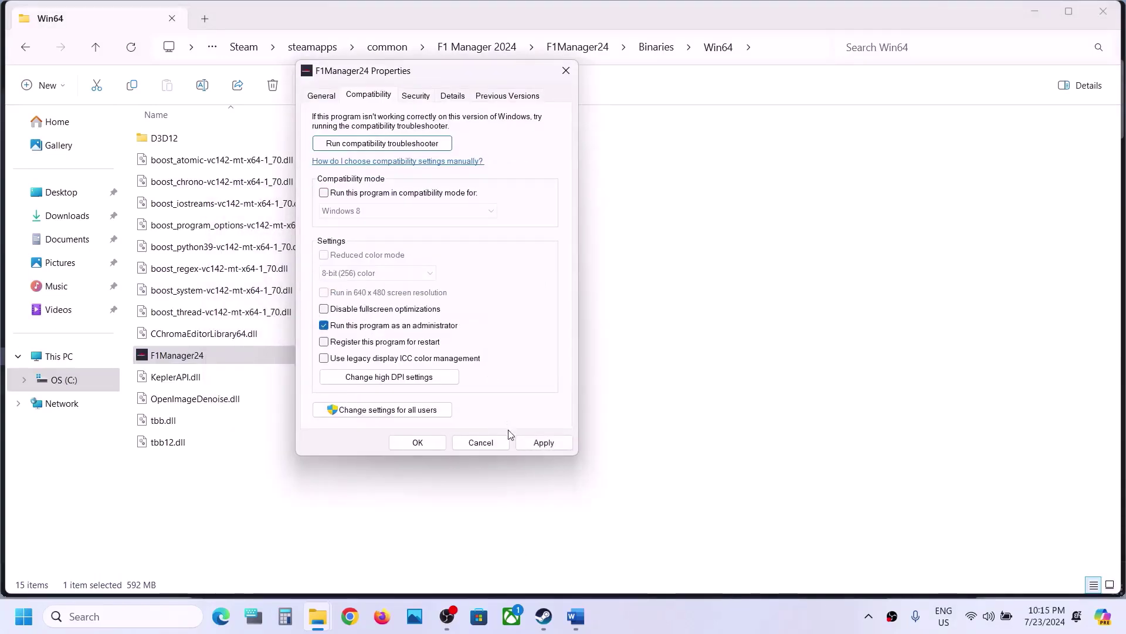
left_click(527, 447)
left_click(426, 444)
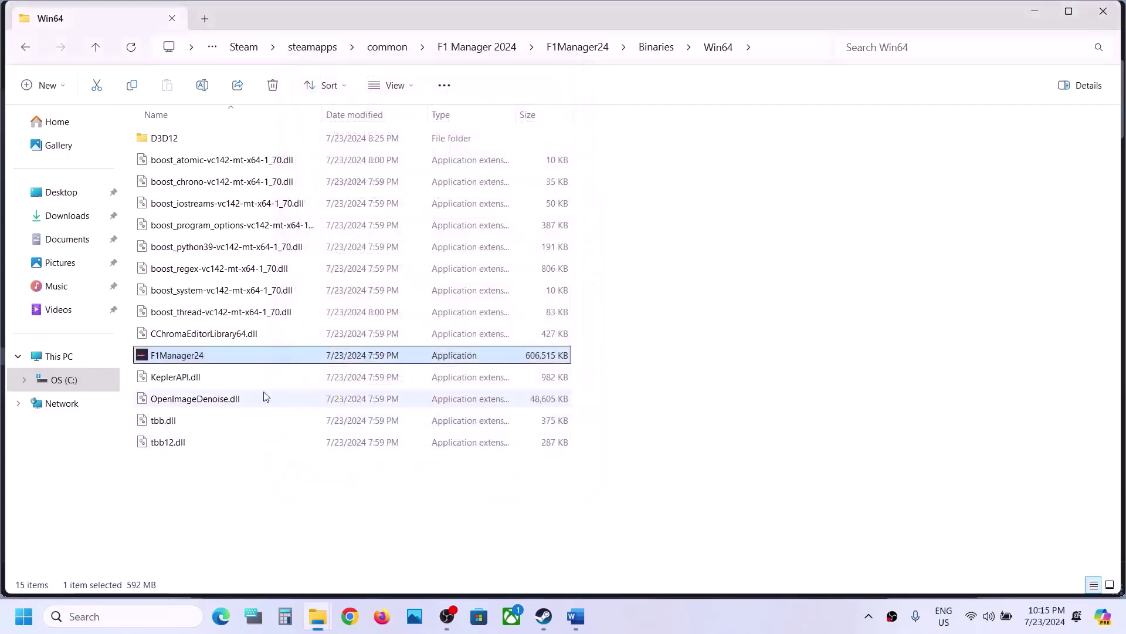
- Reopen the F1Manager24 application's compatibility properties, enable compatibility mode for Windows 8, and apply the change
right_click(216, 357)
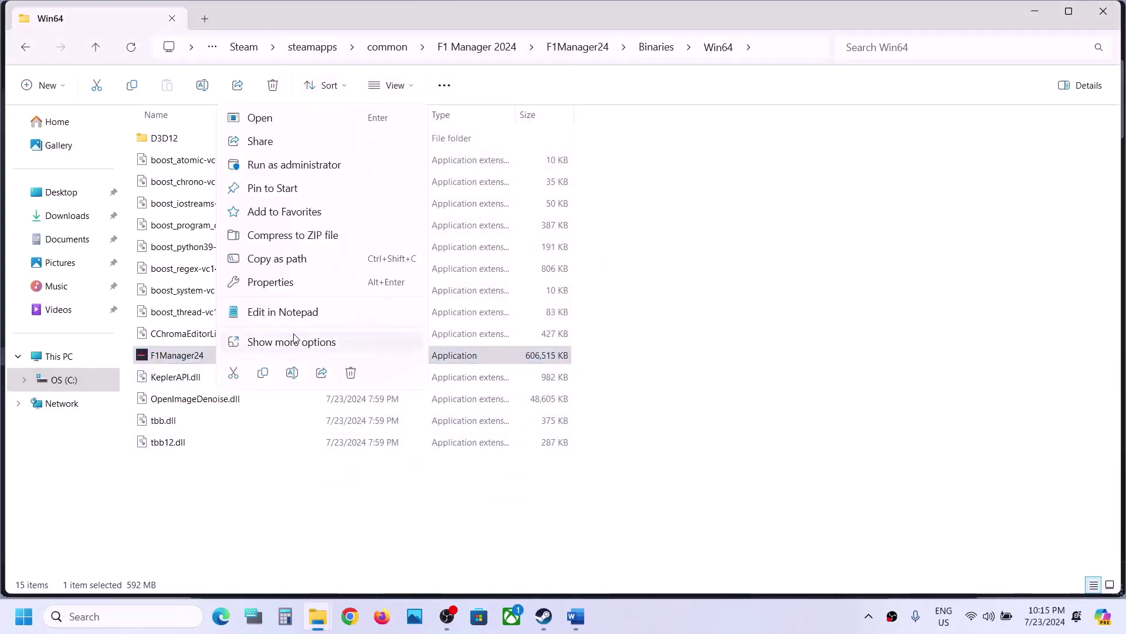
left_click(270, 282)
left_click(294, 230)
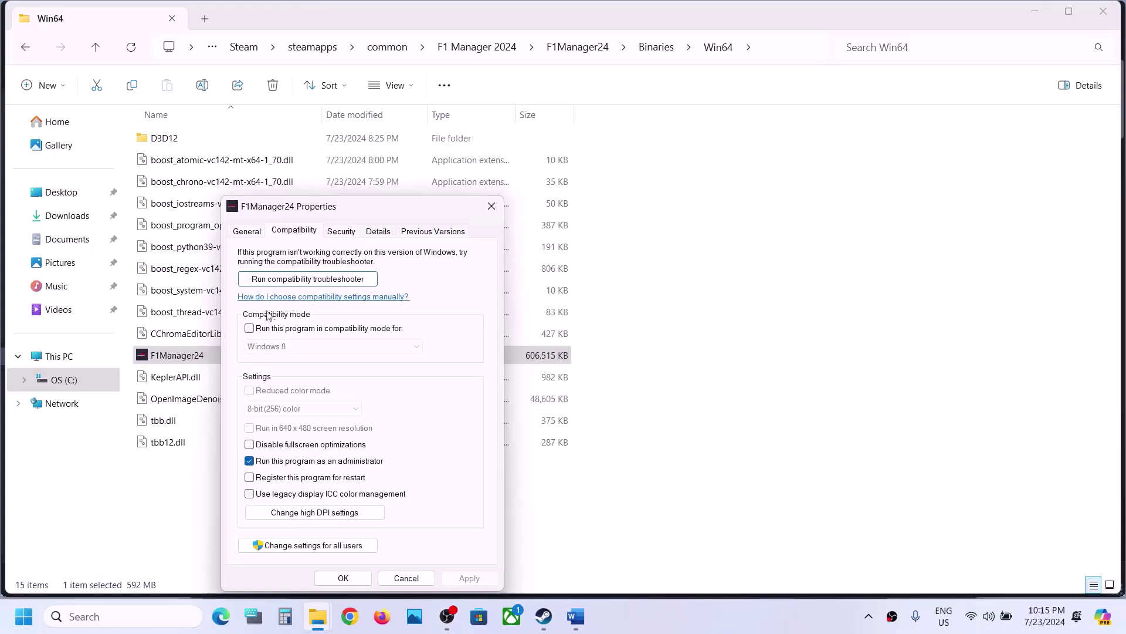
left_click(250, 330)
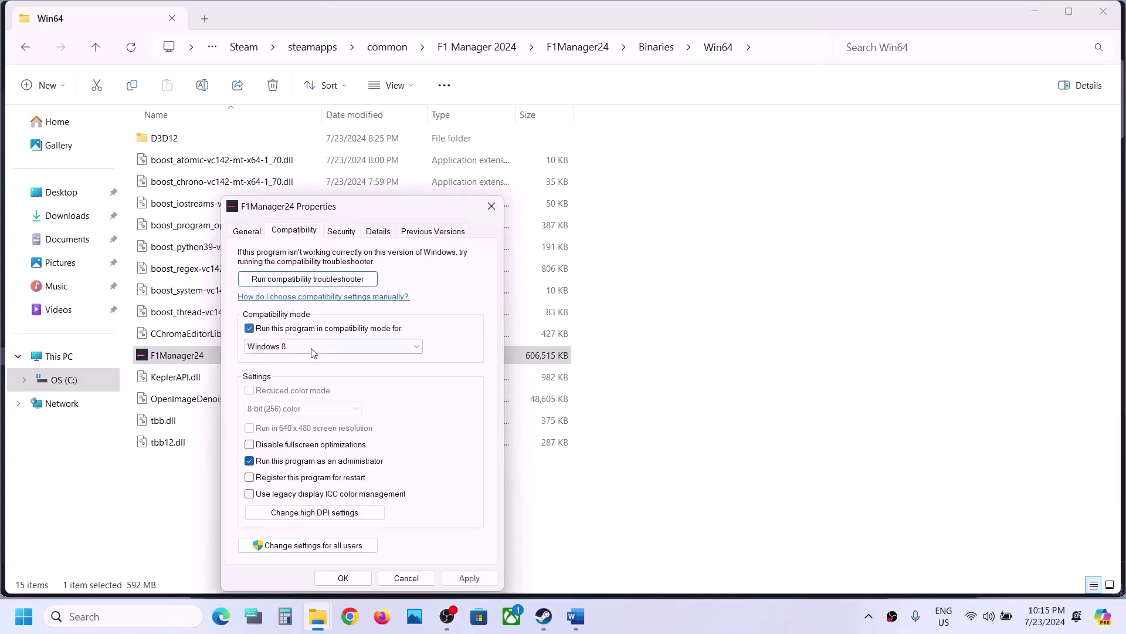
left_click(461, 580)
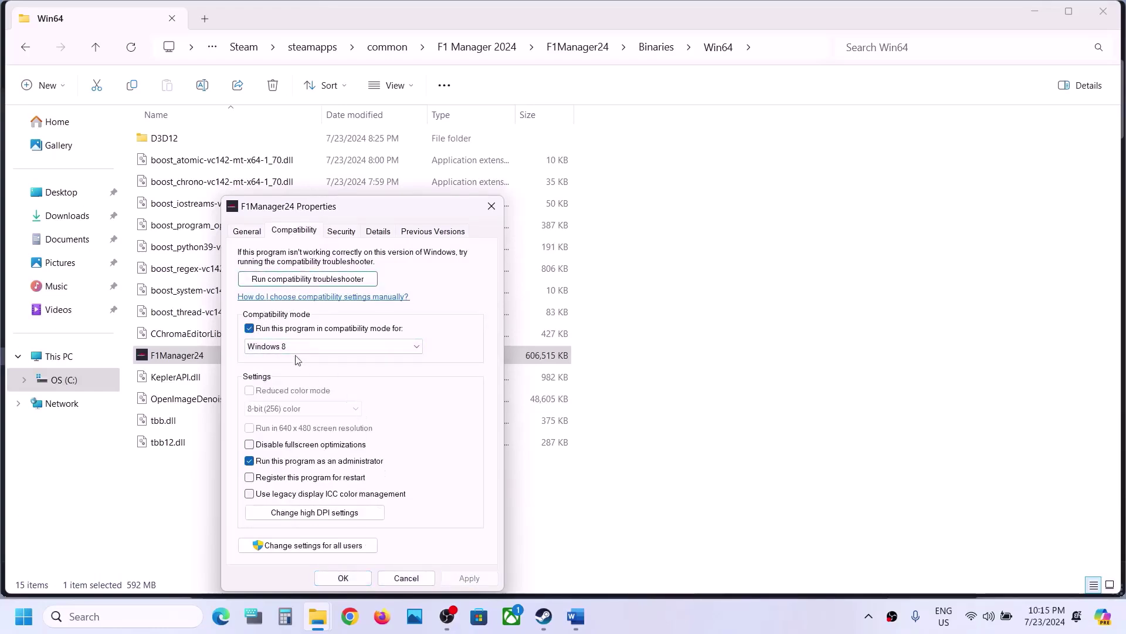
- Set the Win64 F1Manager24 application's compatibility mode to Windows 7, disable its fullscreen optimizations, and apply the settings
left_click(179, 351)
left_click(329, 346)
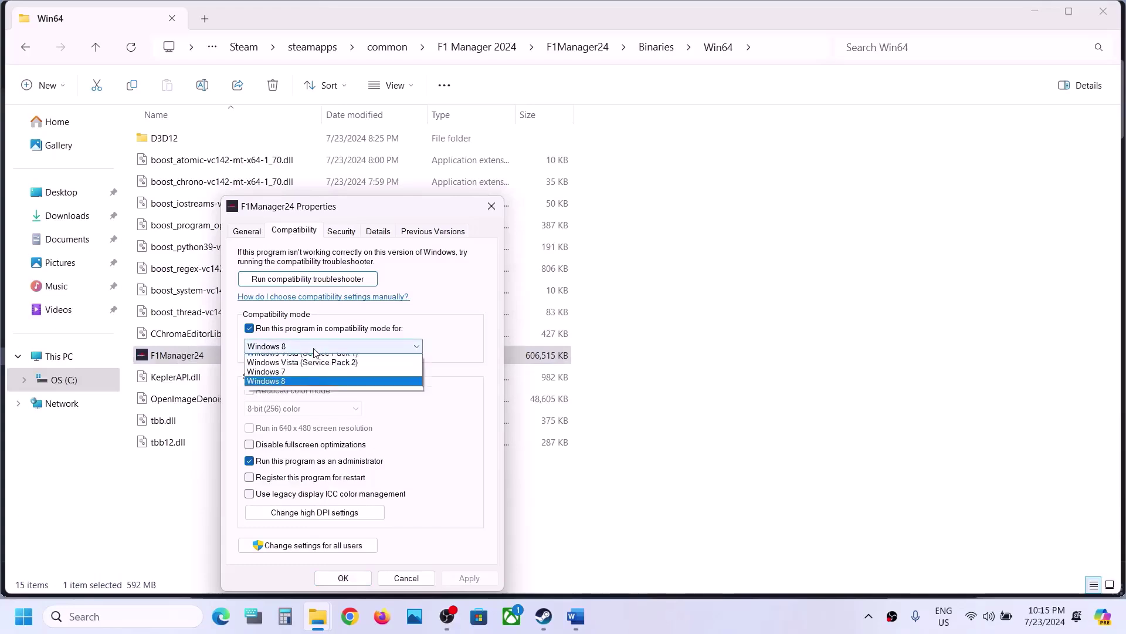
left_click(291, 389)
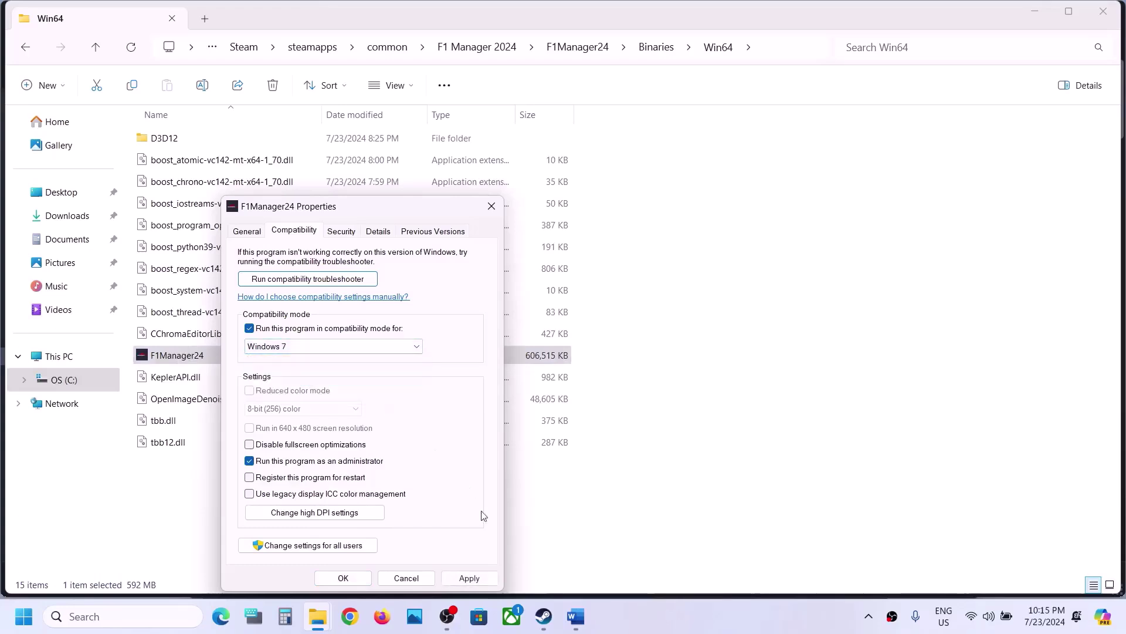
left_click(469, 578)
left_click(185, 362)
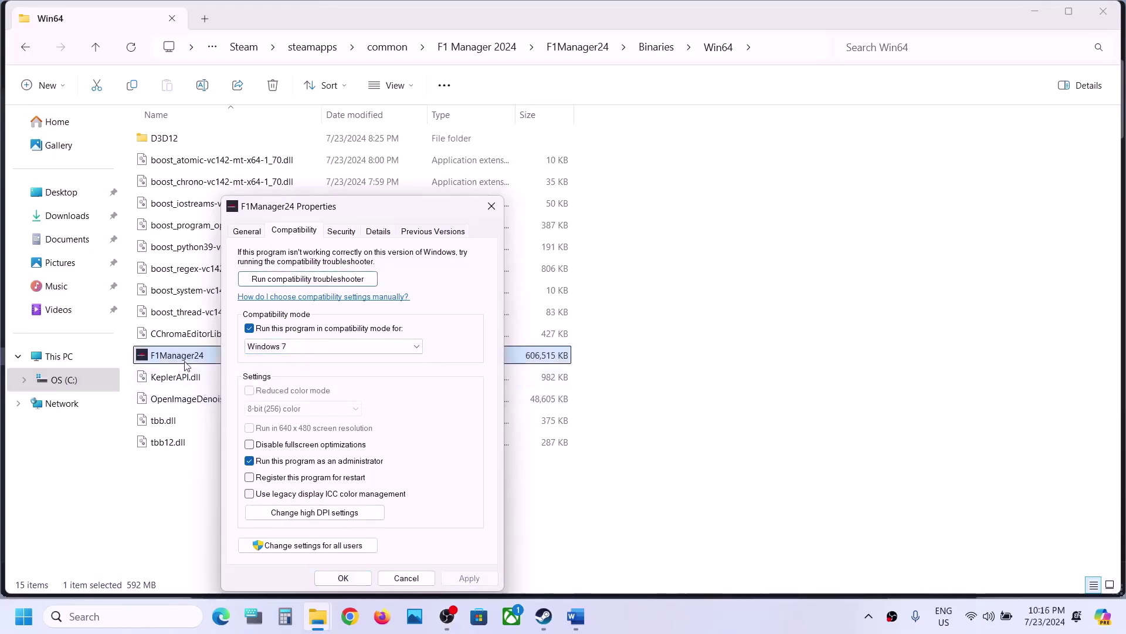
left_click(235, 399)
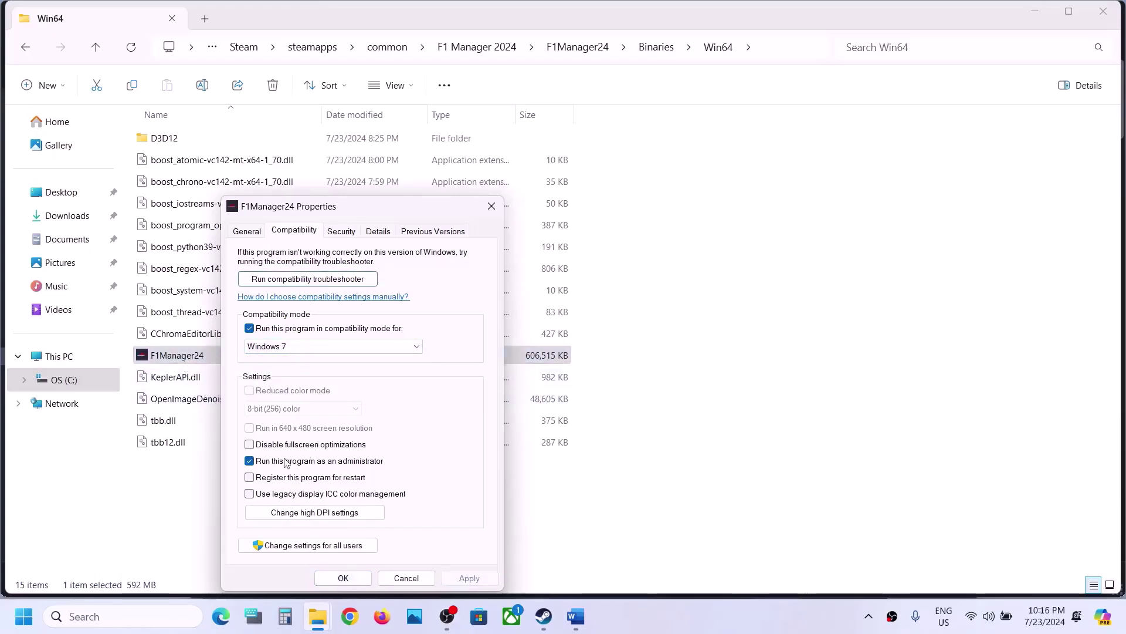
left_click(250, 445)
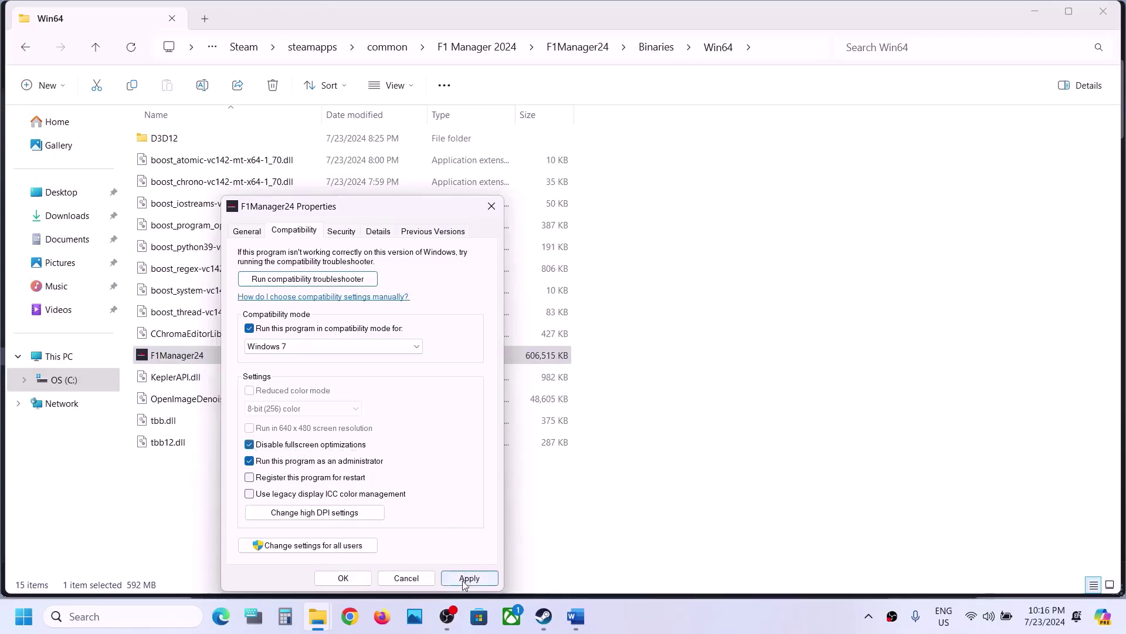
left_click(466, 579)
left_click(341, 578)
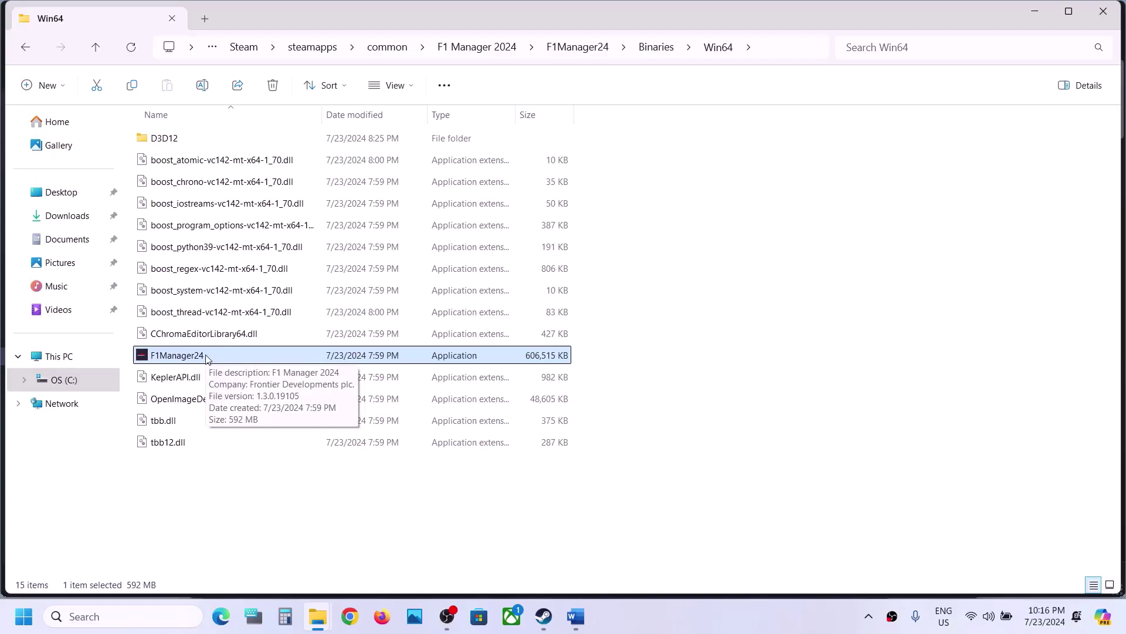
- Go back up to the F1 Manager 2024 folder and set its F1Manager24 application to run as an administrator, applying the setting
left_click(103, 50)
left_click(102, 51)
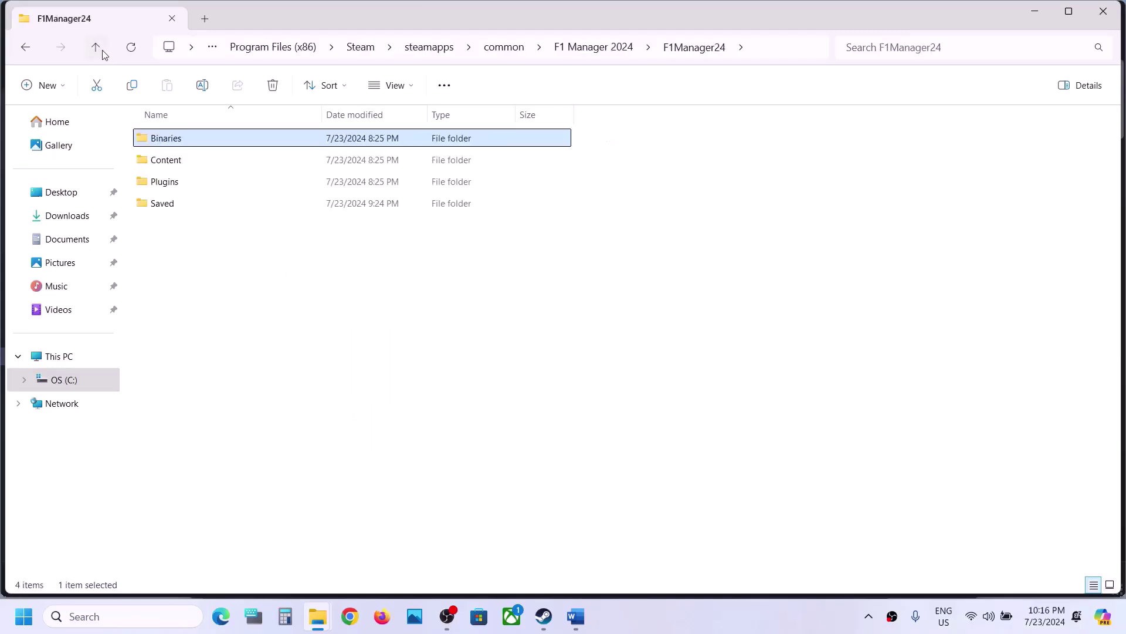
left_click(102, 50)
left_click(196, 182)
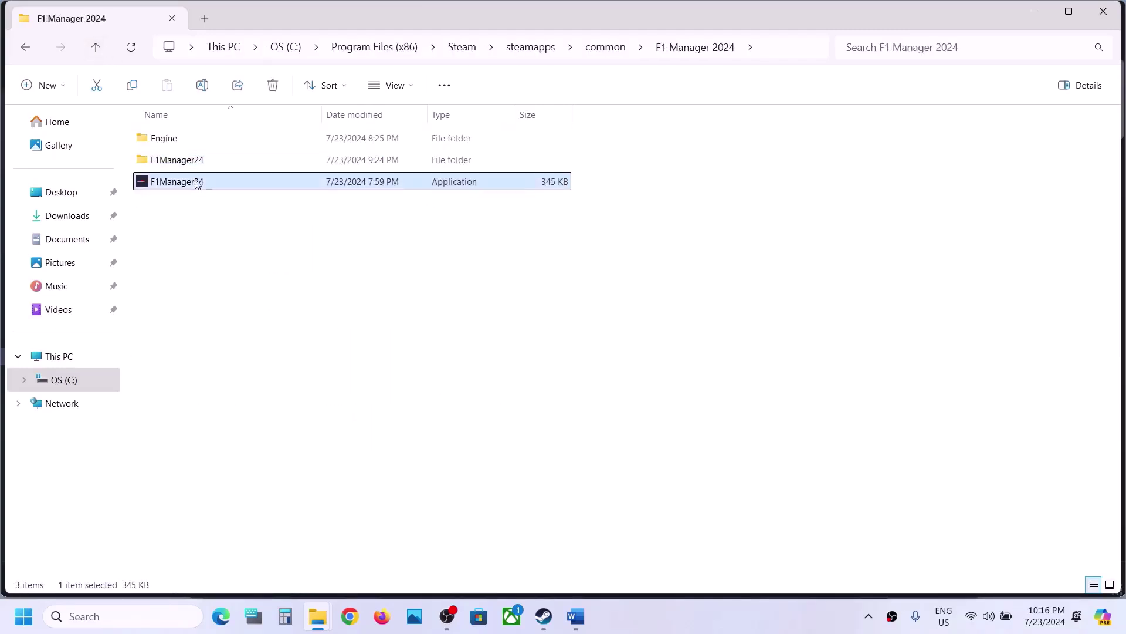
right_click(208, 184)
left_click(262, 393)
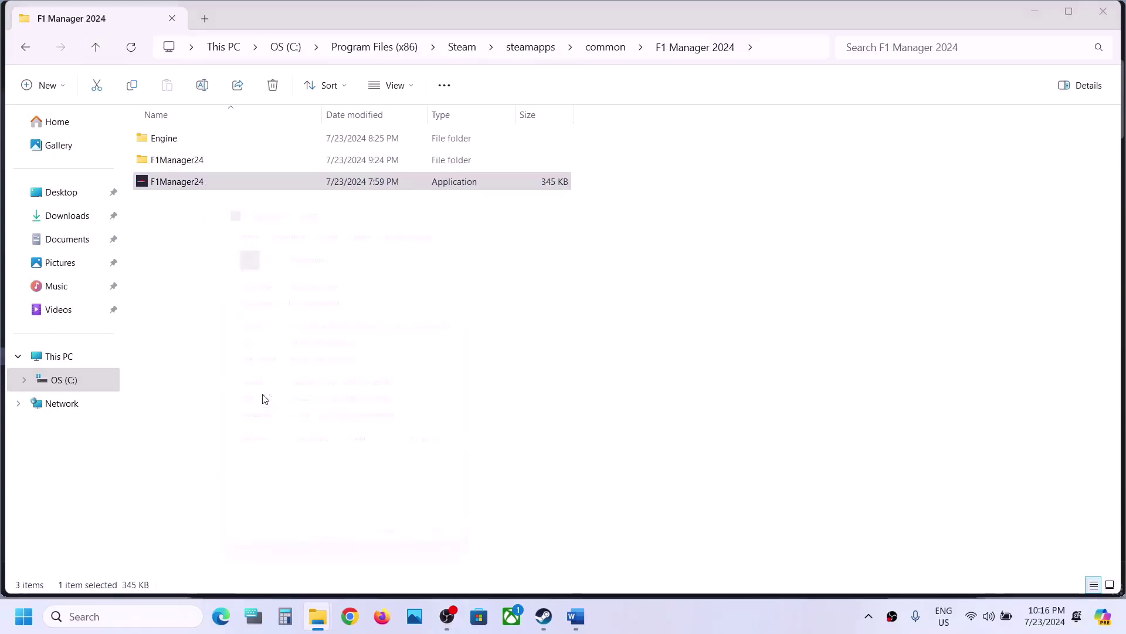
left_click(300, 217)
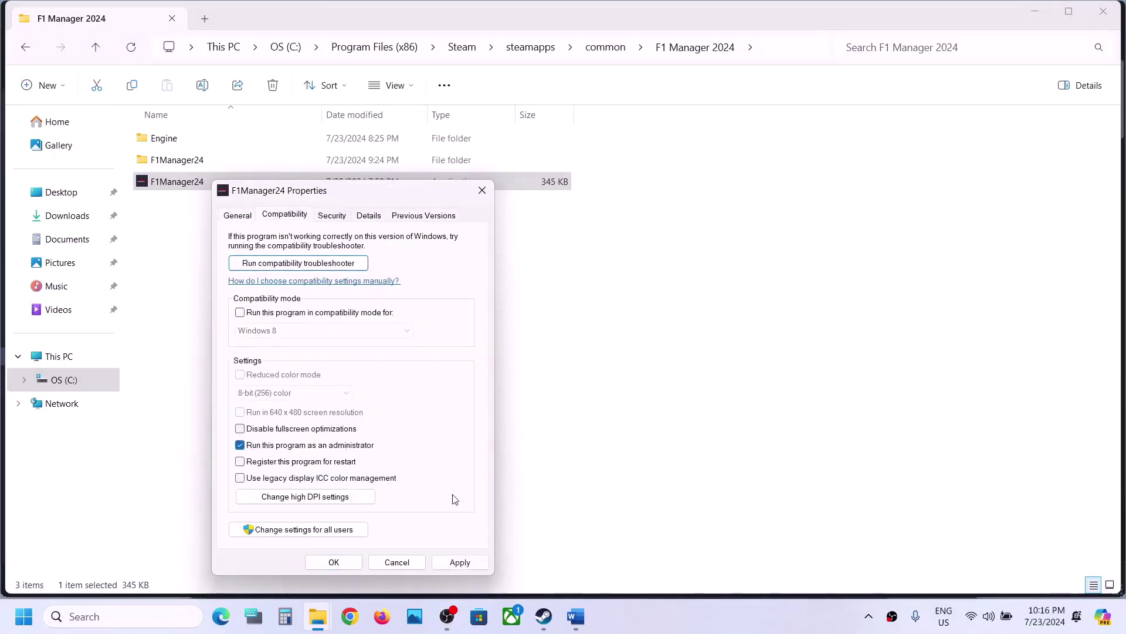
left_click(460, 561)
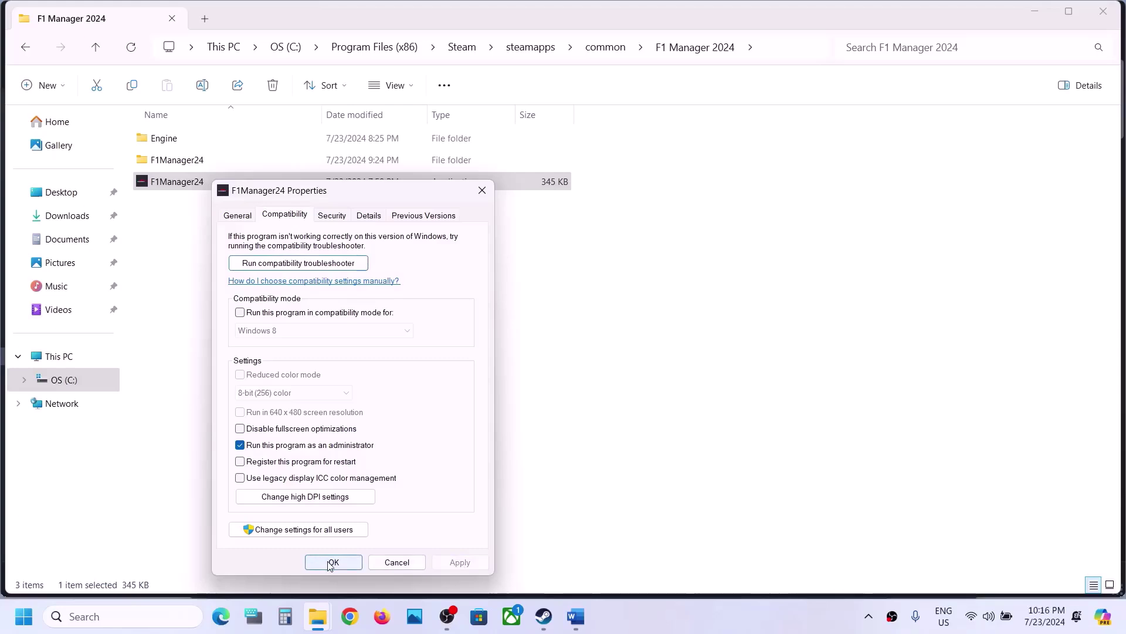
- Enable compatibility mode for this F1Manager24 application, applying Windows 8 and Windows 7 in turn, and disable its fullscreen optimizations
left_click(241, 313)
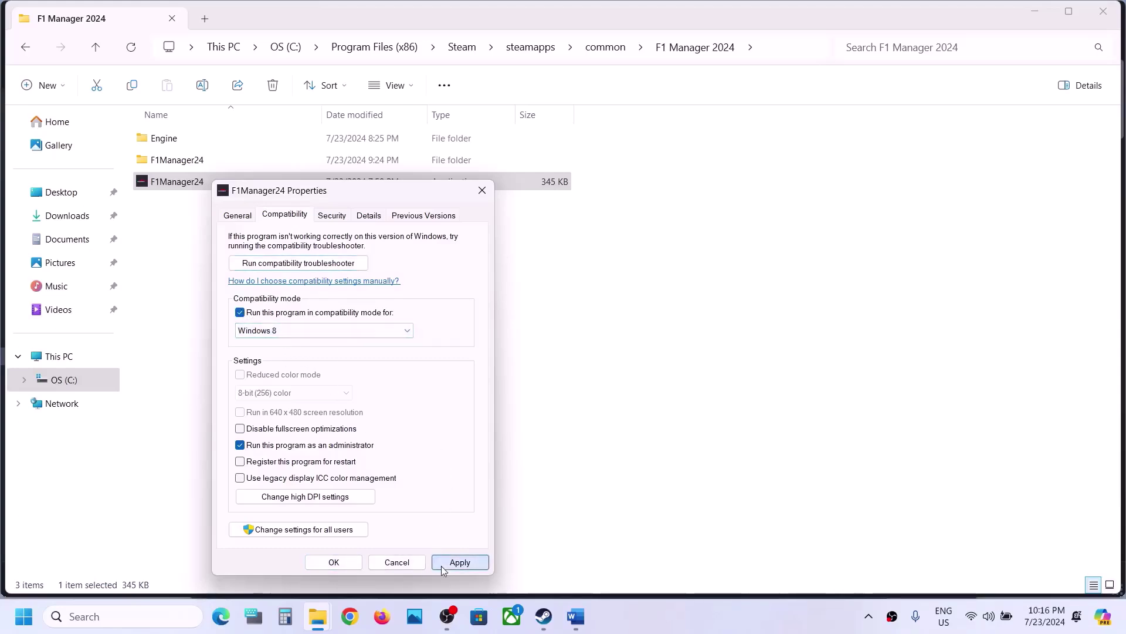
left_click(451, 562)
left_click(297, 331)
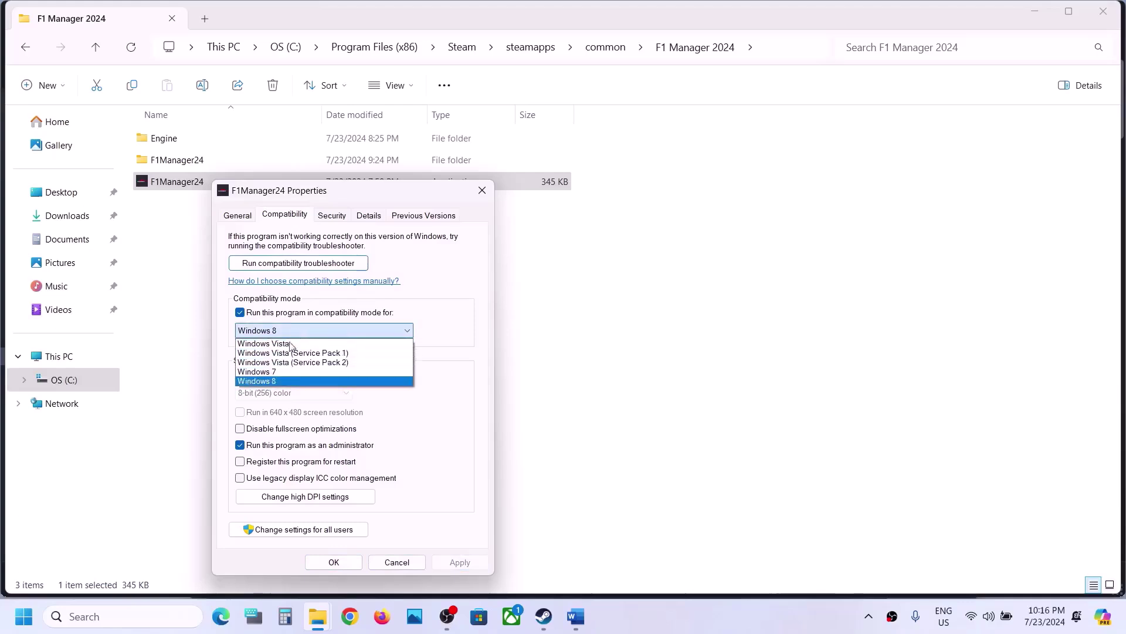
left_click(272, 371)
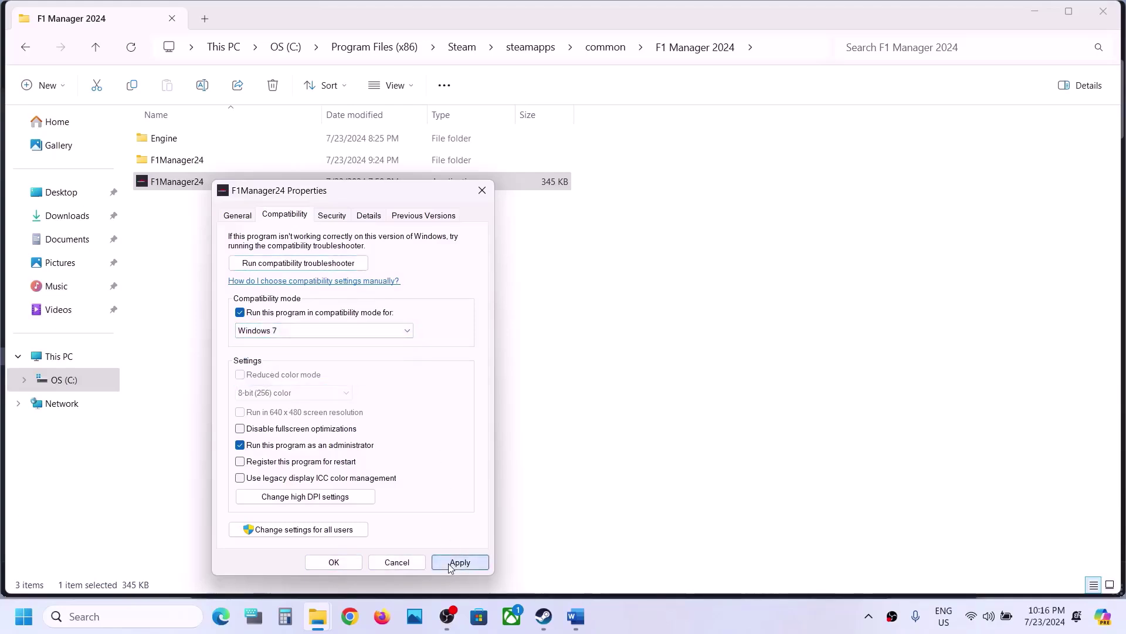
left_click(456, 562)
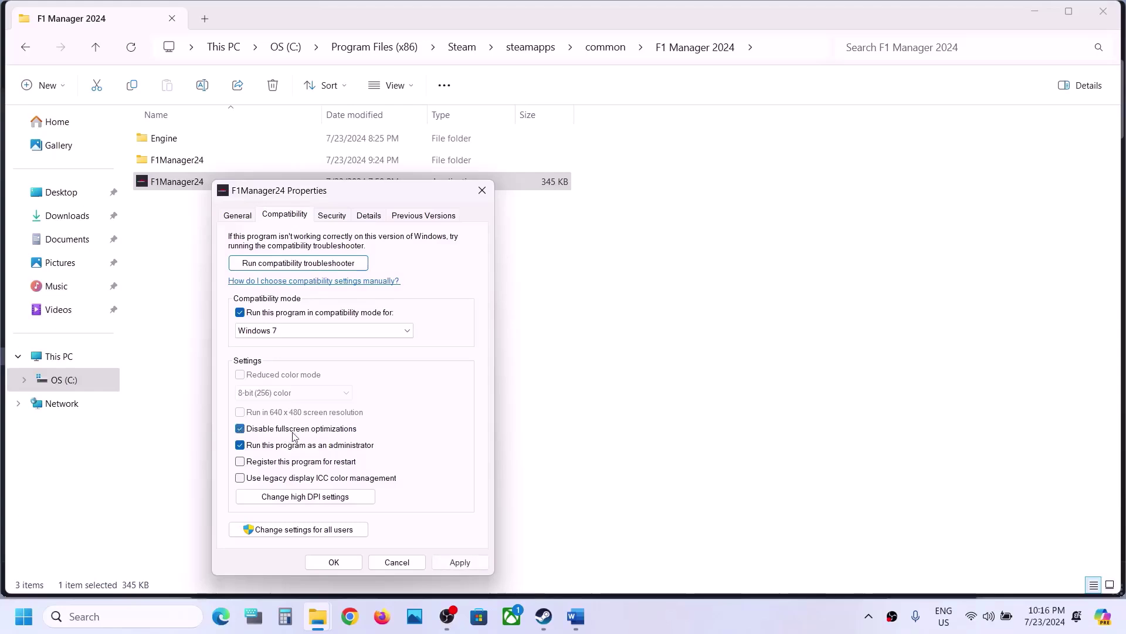
left_click(460, 562)
left_click(333, 562)
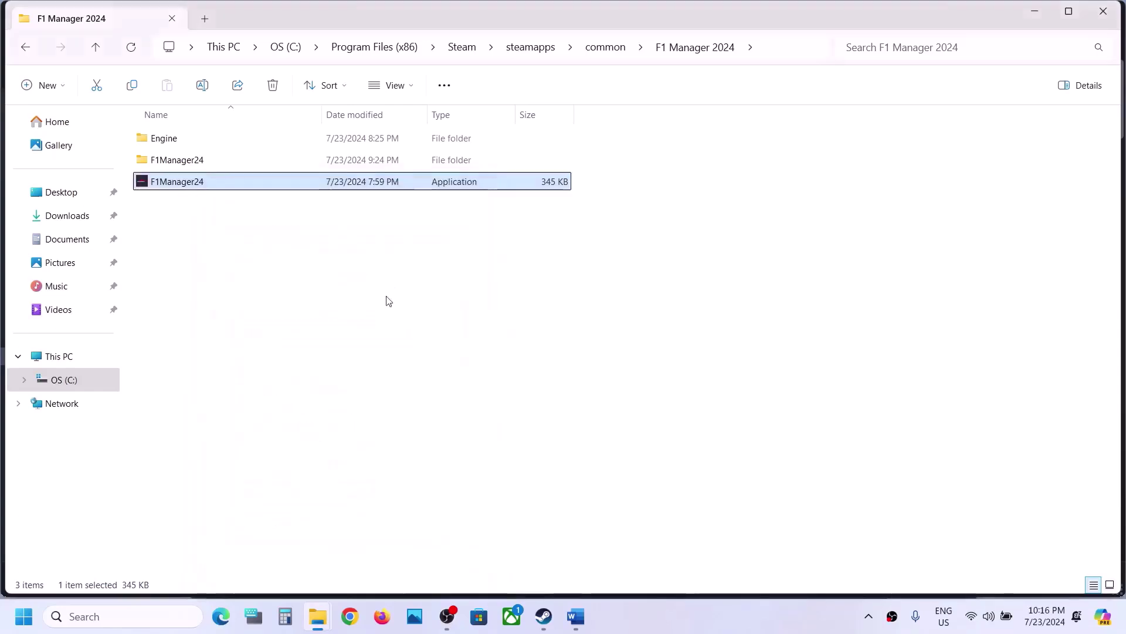
- Clear the compatibility mode, fullscreen optimizations and administrator options in the properties of the same F1Manager24 application, and apply the changes
right_click(184, 183)
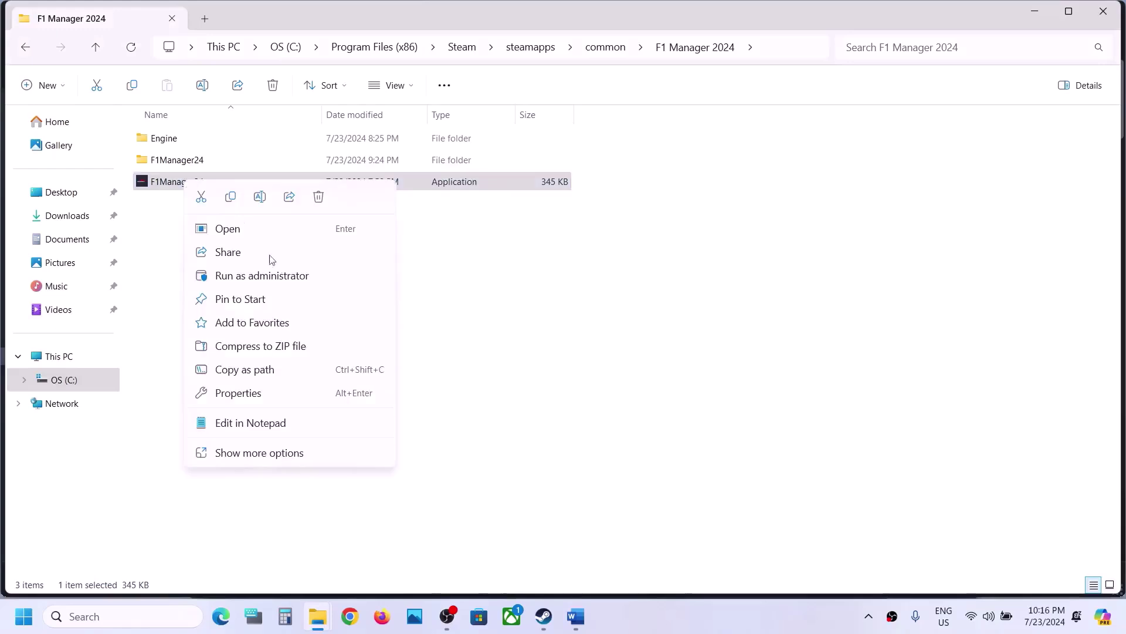
left_click(230, 391)
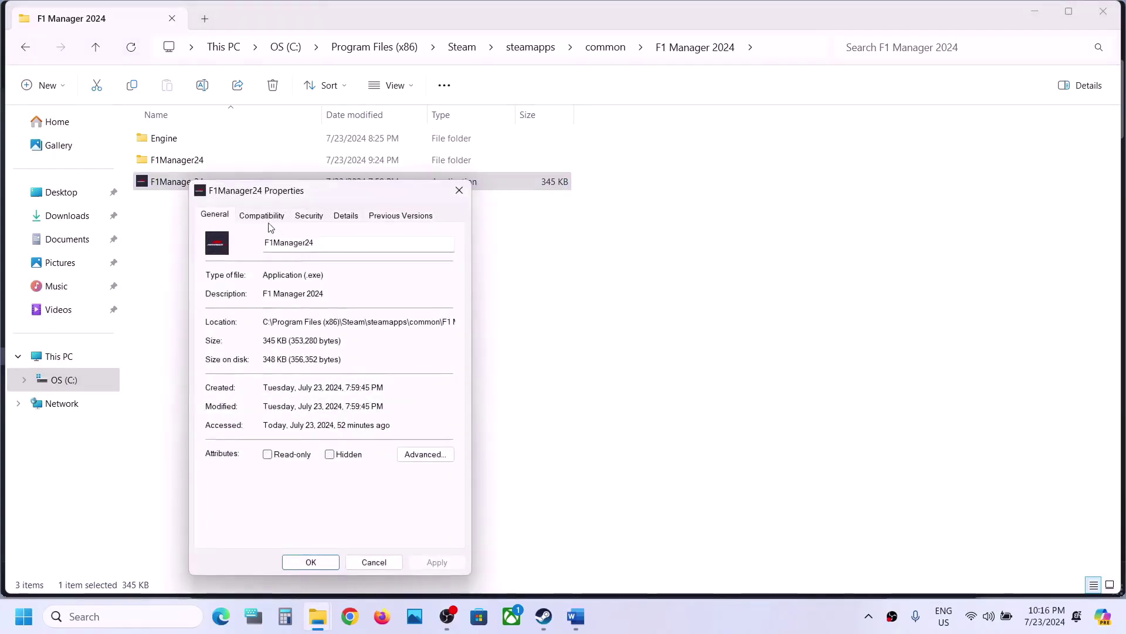
left_click(265, 217)
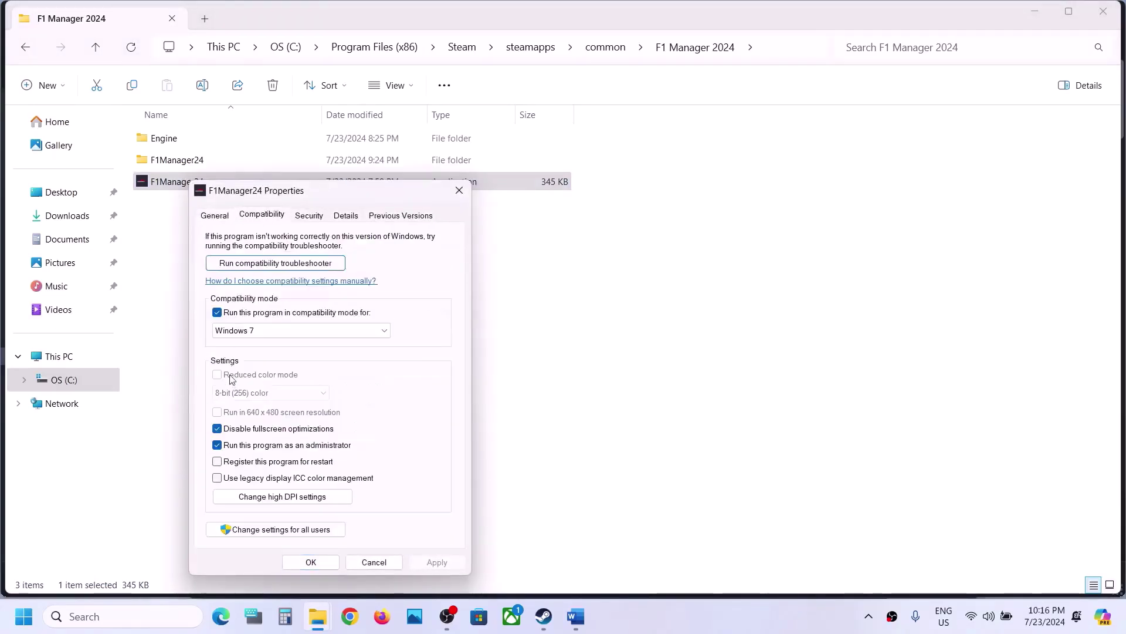
left_click(218, 313)
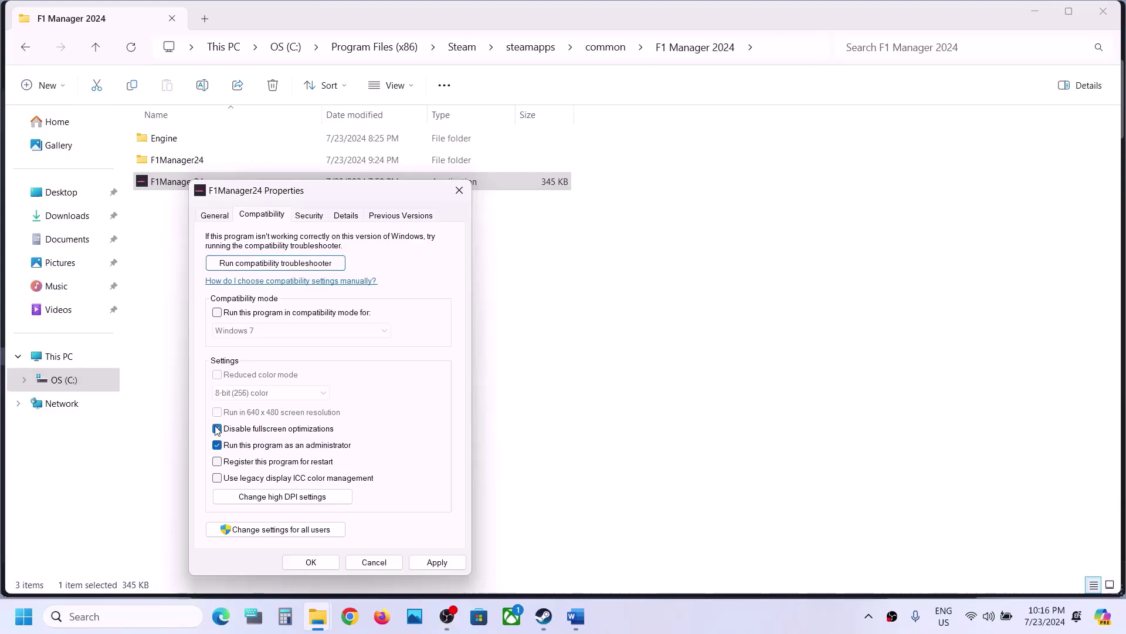
left_click(437, 562)
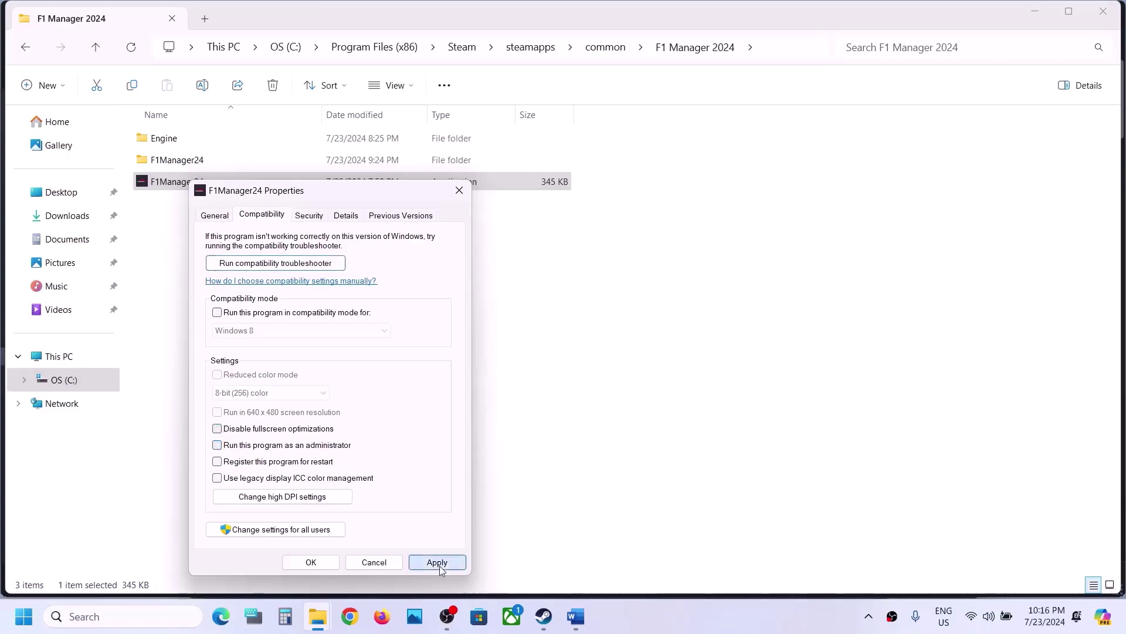
left_click(322, 562)
- Return to the Win64 folder, clear the same three compatibility options of its F1Manager24 application, and close the folder window
left_click(204, 167)
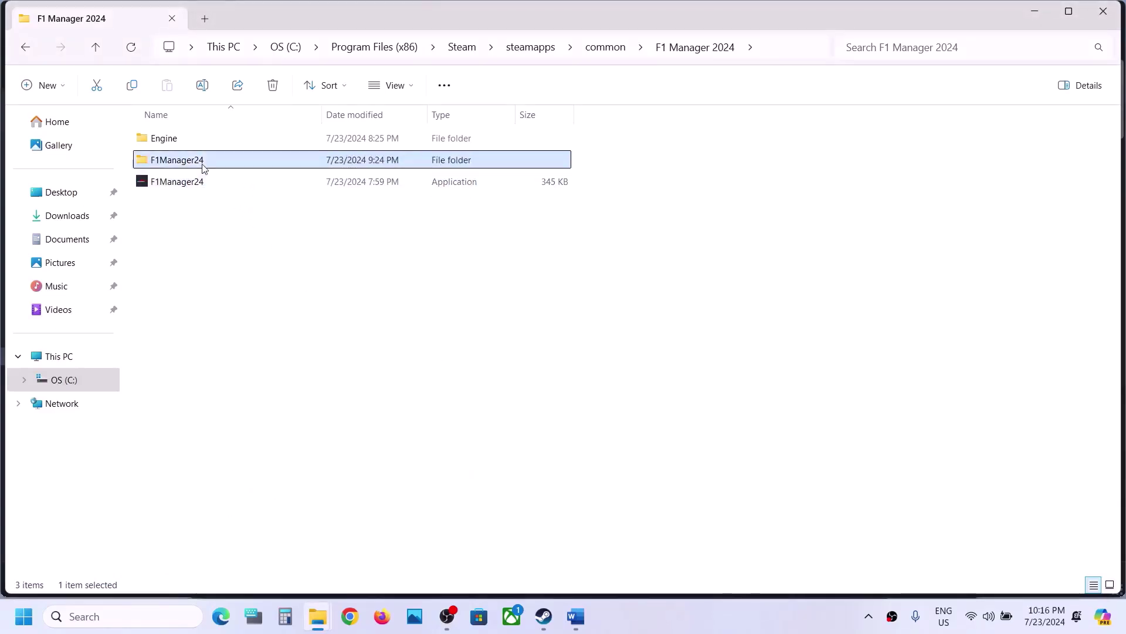
double_click(210, 166)
double_click(197, 147)
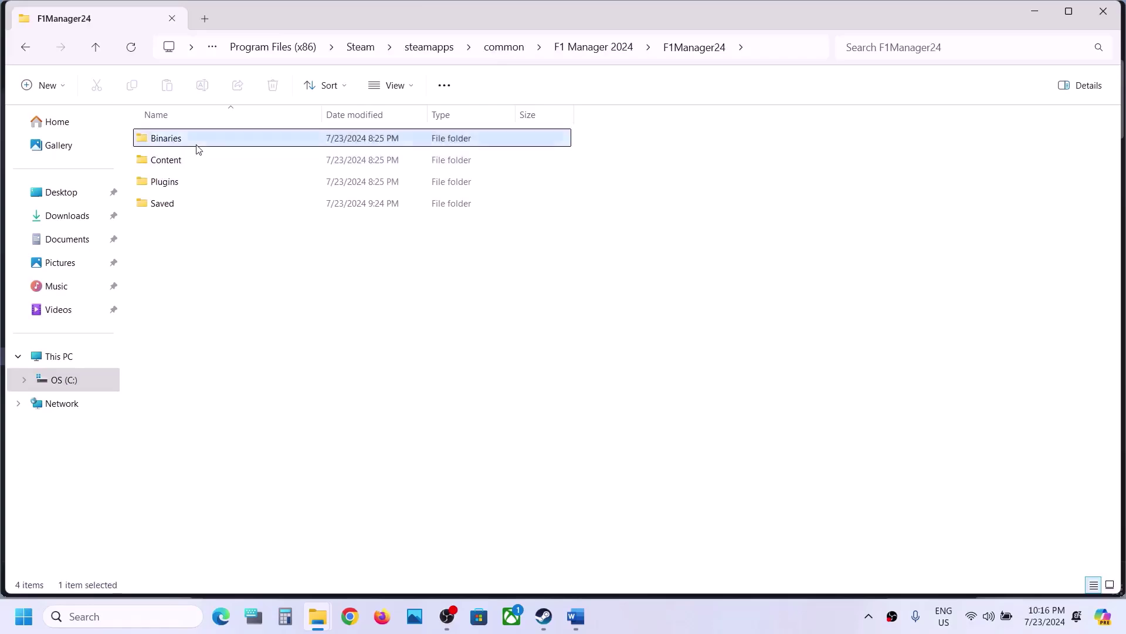
double_click(197, 148)
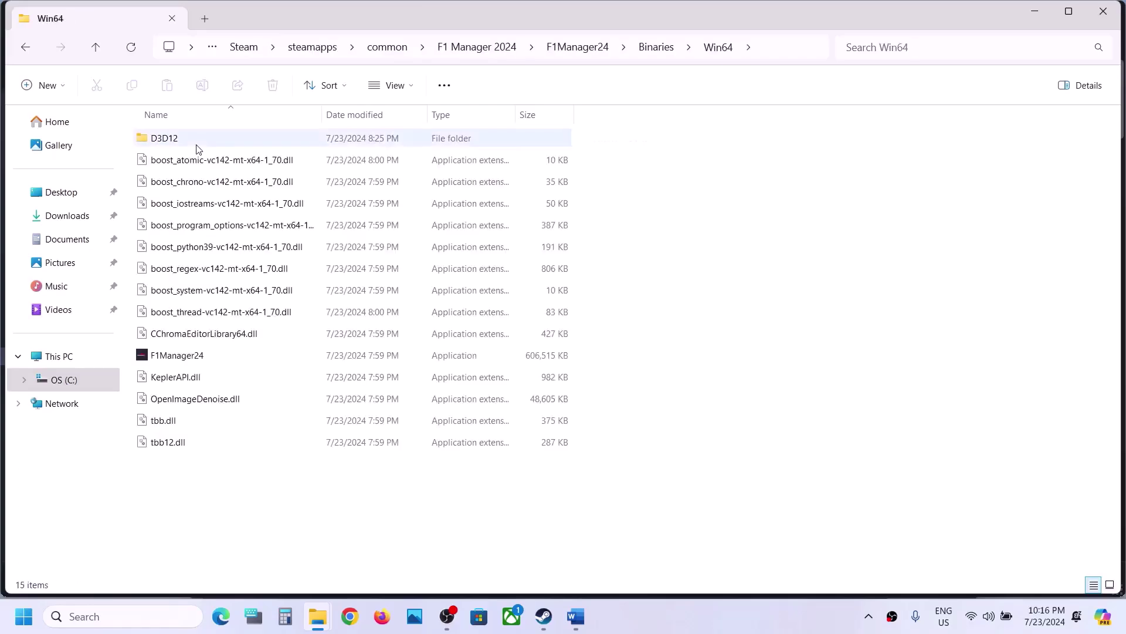
right_click(174, 352)
left_click(233, 273)
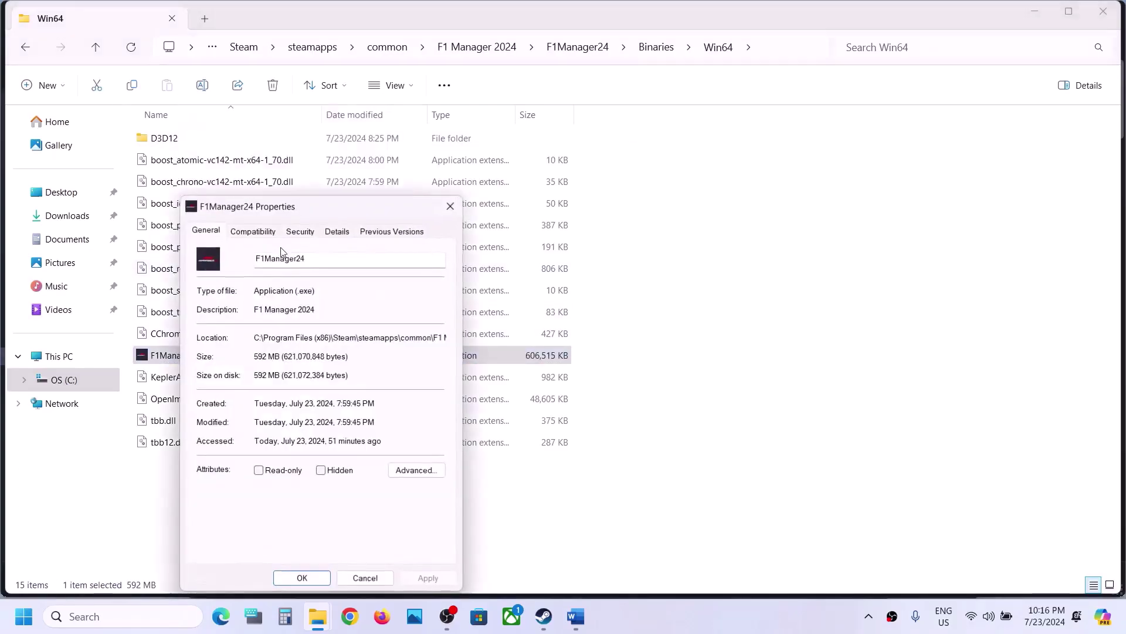
left_click(261, 234)
left_click(209, 331)
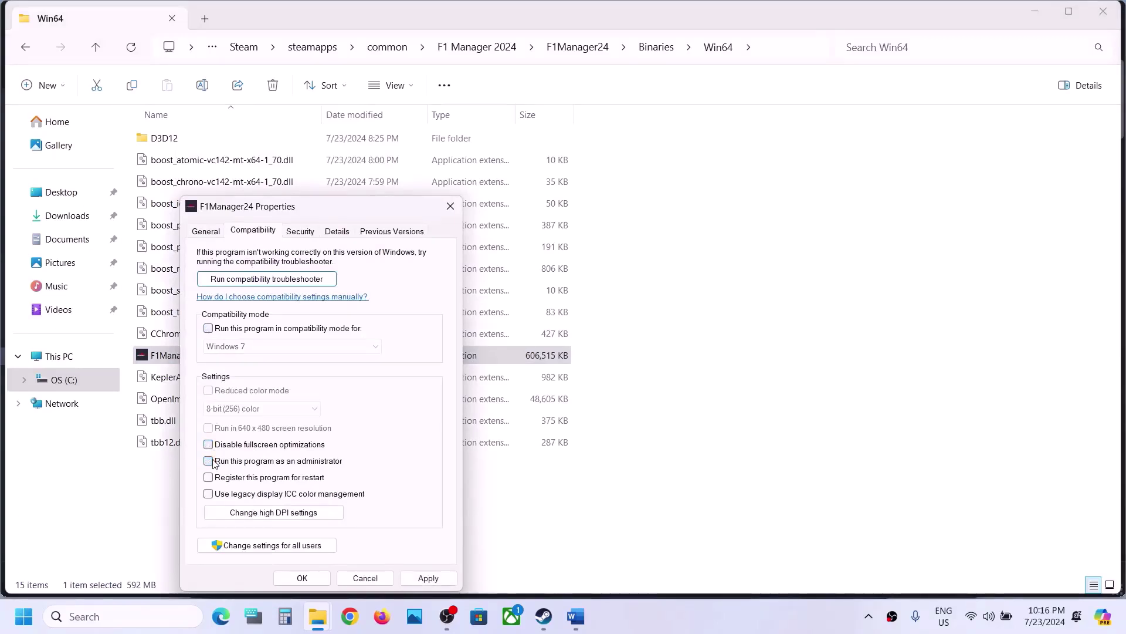
left_click(427, 578)
left_click(305, 579)
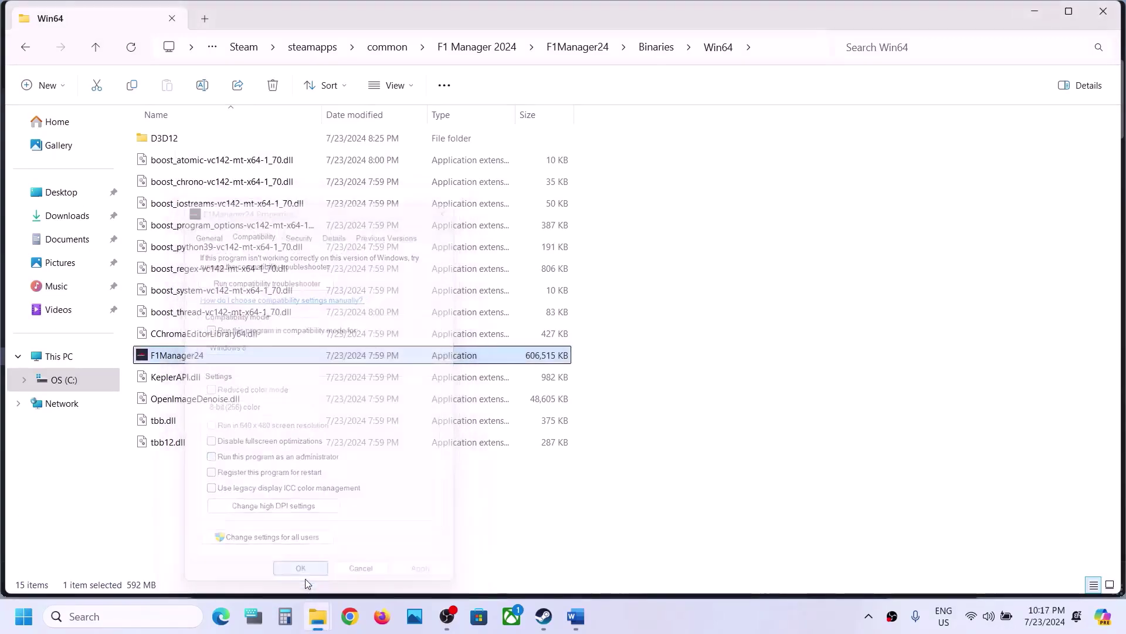
left_click(1104, 12)
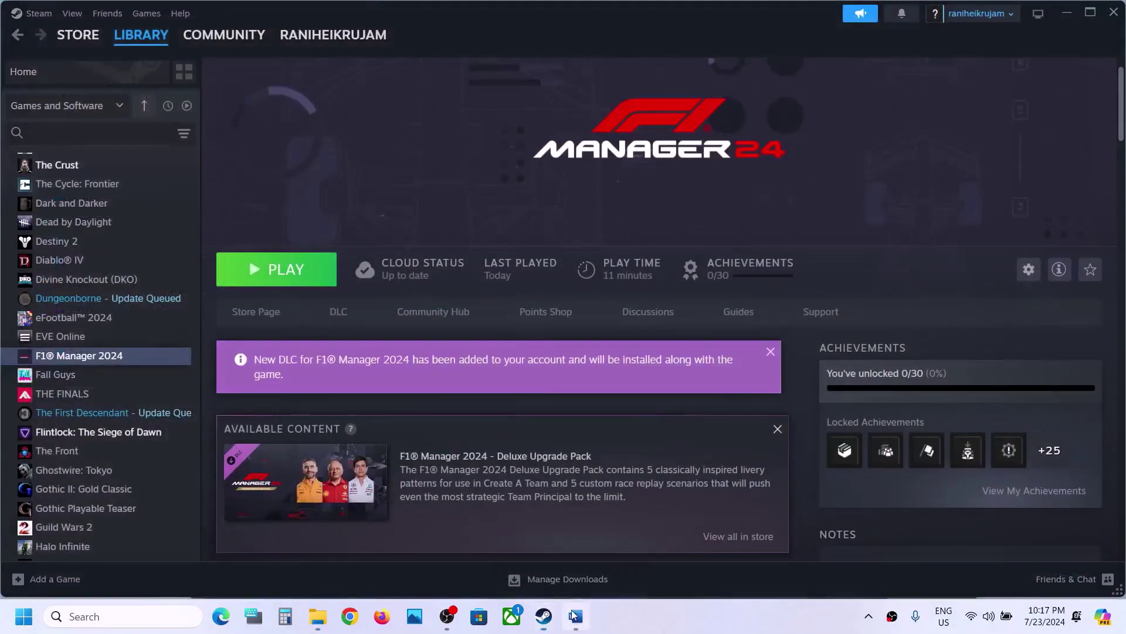
- Review Step 5 in the maximised Word notes, highlighting the third-party antivirus advice and "allow the game exe to your antivirus program"
left_click(574, 615)
scroll(372, 349, "down", 5)
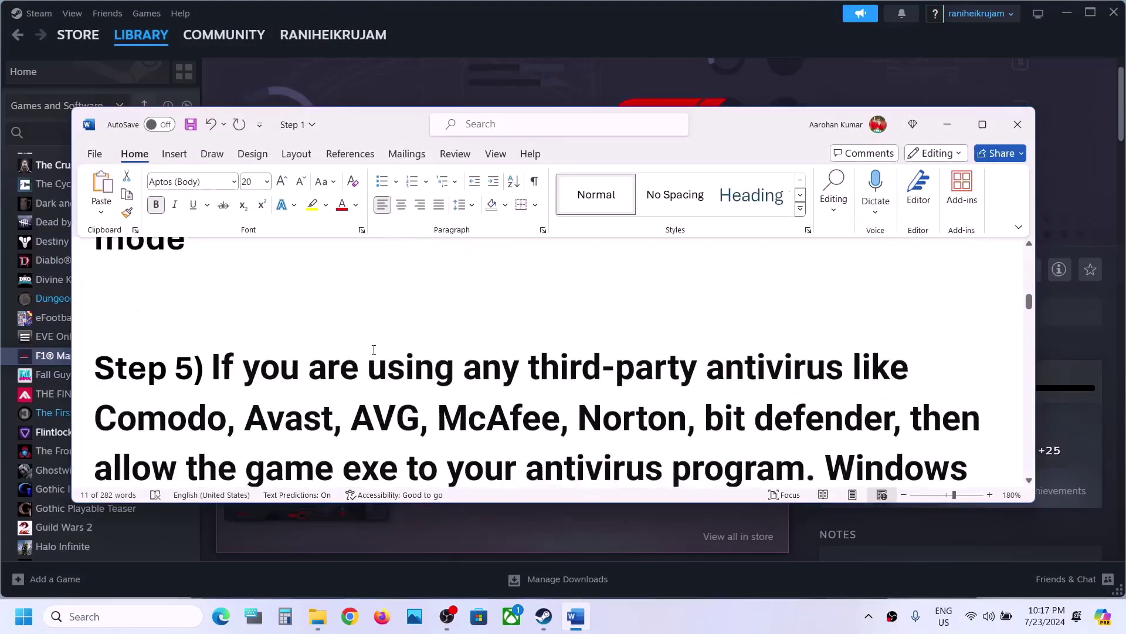
scroll(373, 349, "down", 1)
left_click_drag(219, 347, 616, 349)
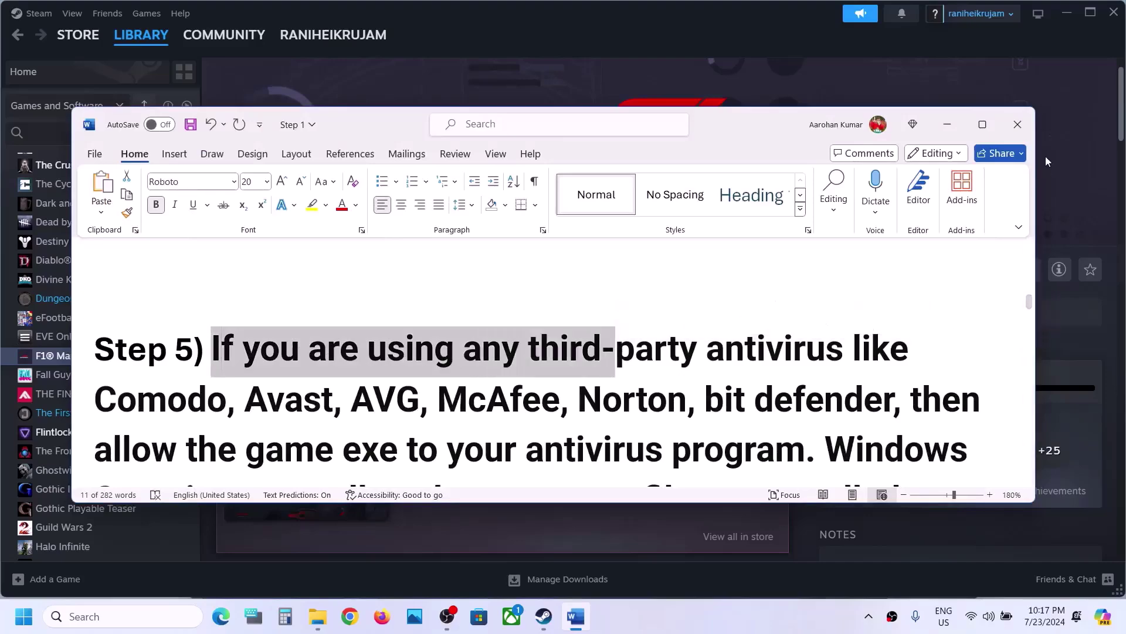
left_click(983, 125)
scroll(264, 374, "up", 2)
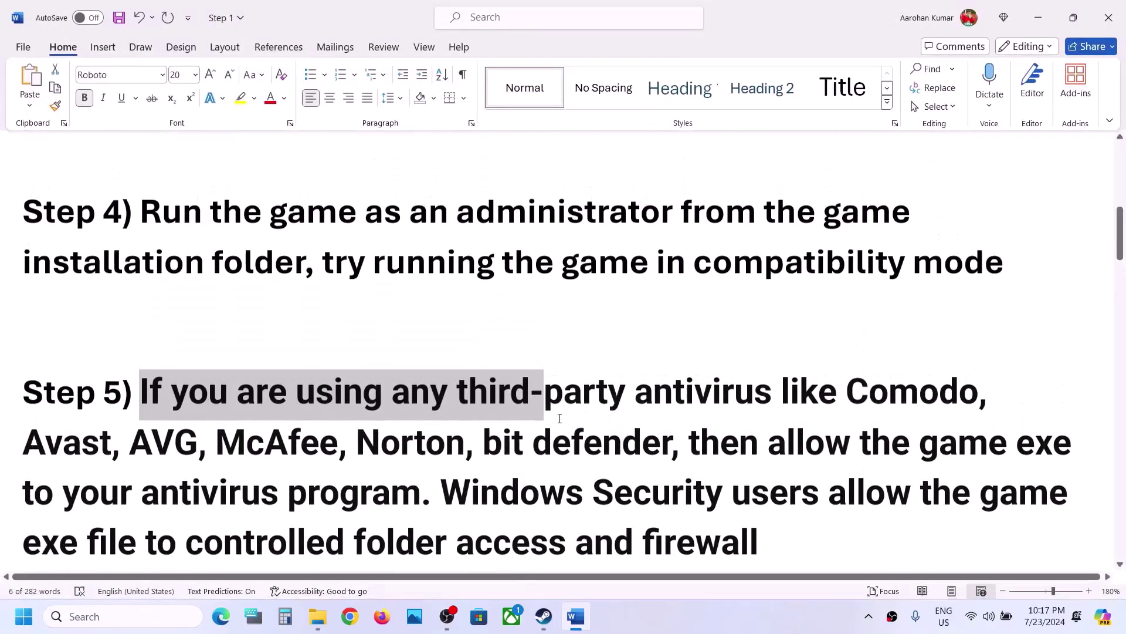
scroll(265, 374, "down", 1)
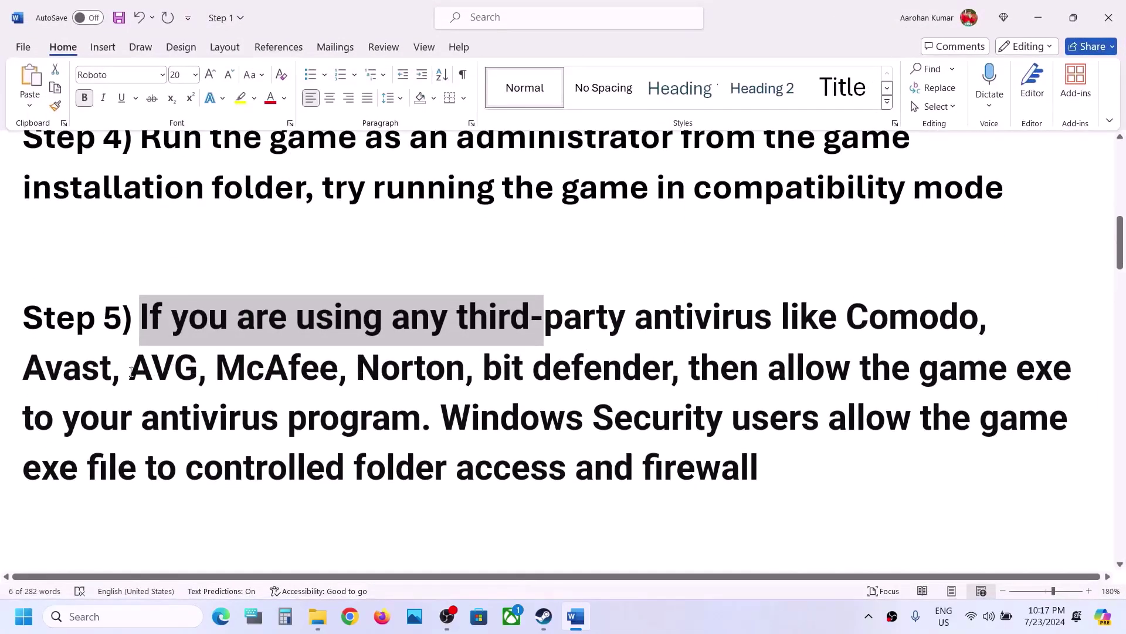
left_click_drag(46, 371, 372, 418)
left_click(391, 418)
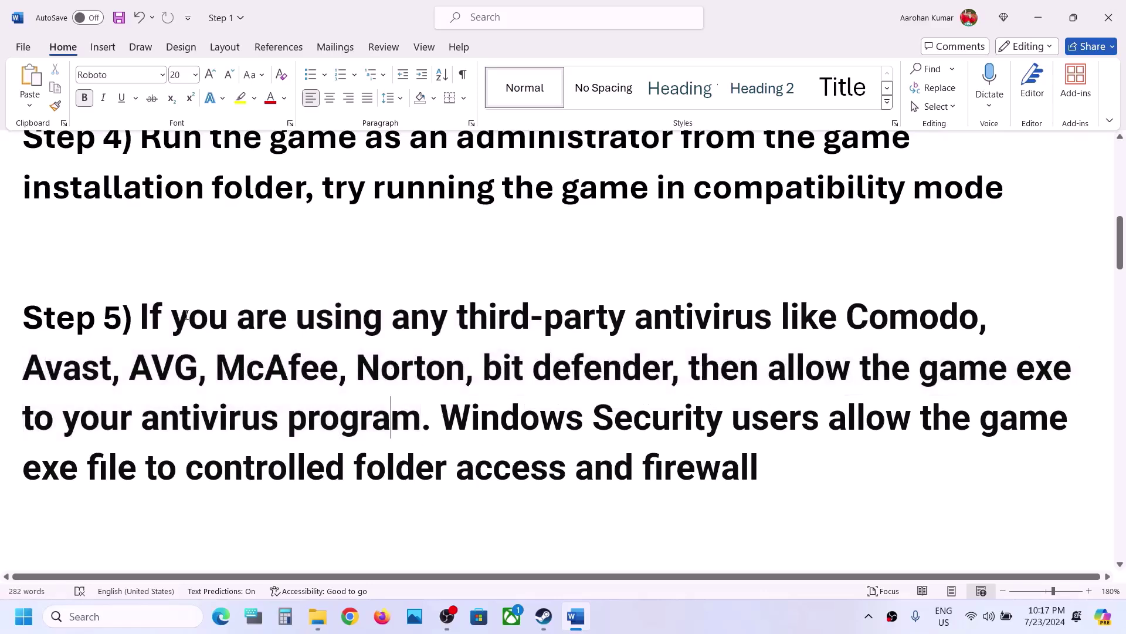
left_click_drag(160, 309, 466, 370)
left_click(512, 468)
left_click_drag(772, 372, 422, 417)
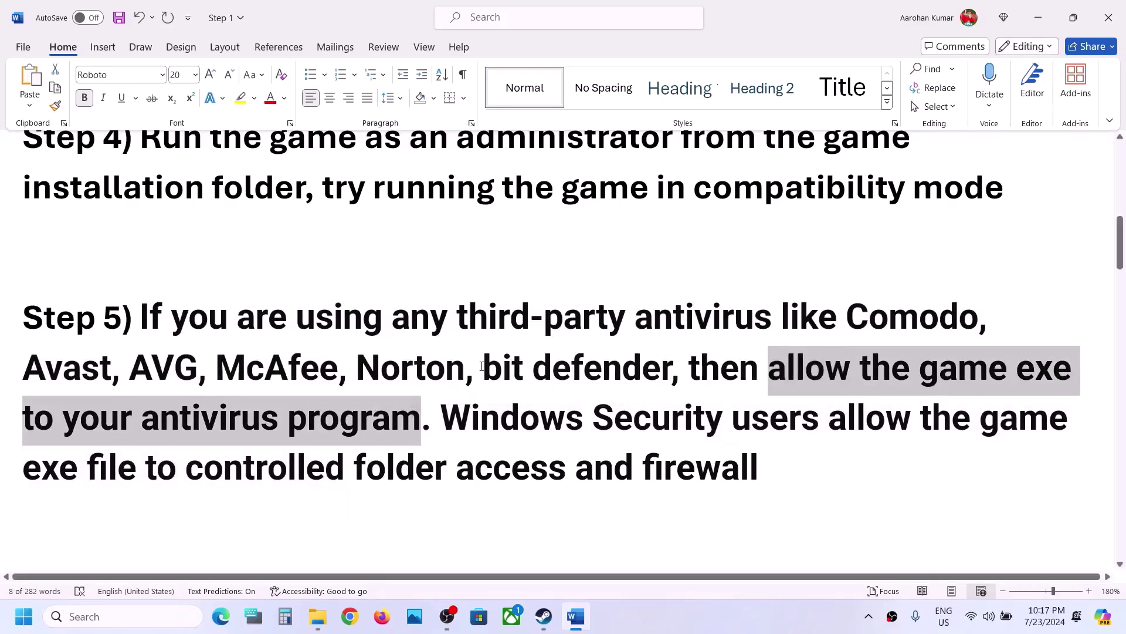
- Open the list of apps allowed through Controlled folder access under ransomware protection in Windows Security
key("super+i")
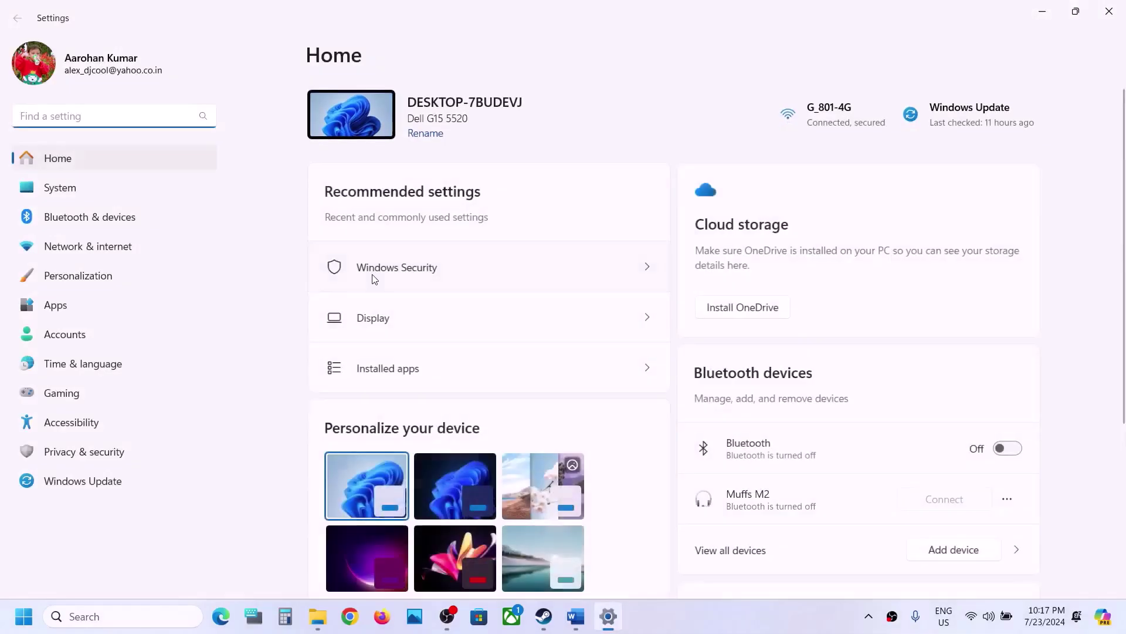
left_click(110, 459)
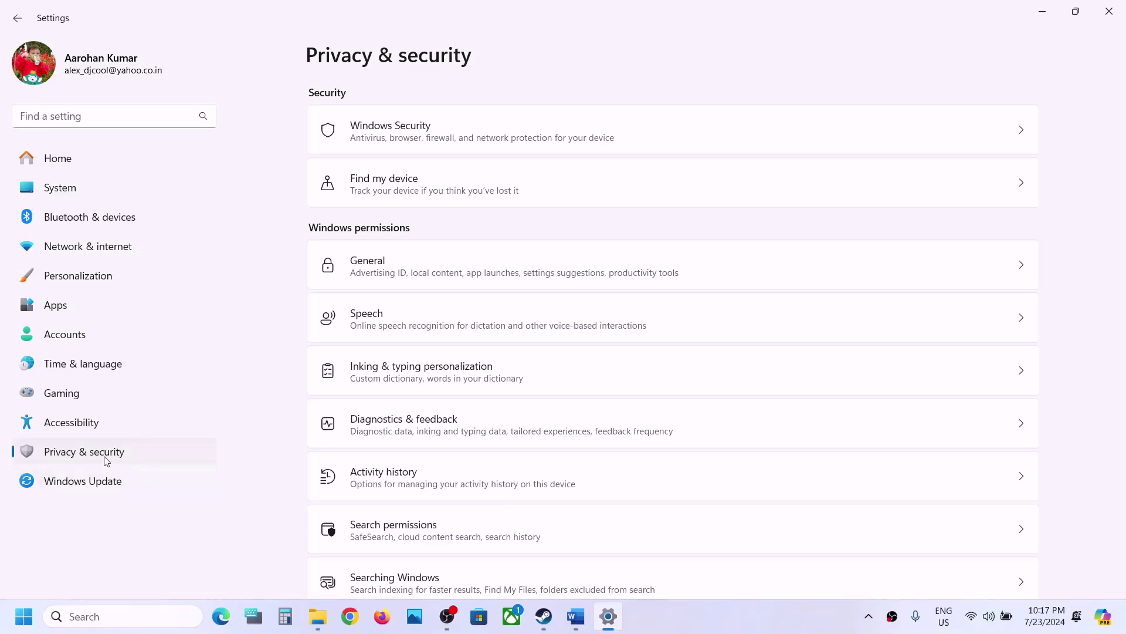
left_click(377, 130)
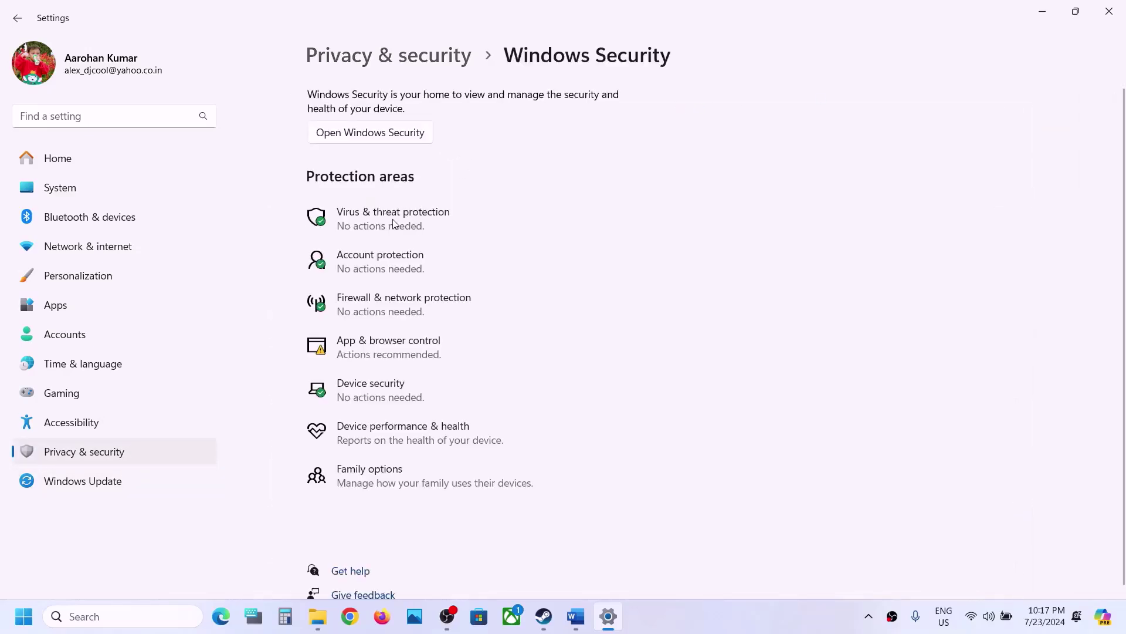
left_click(393, 223)
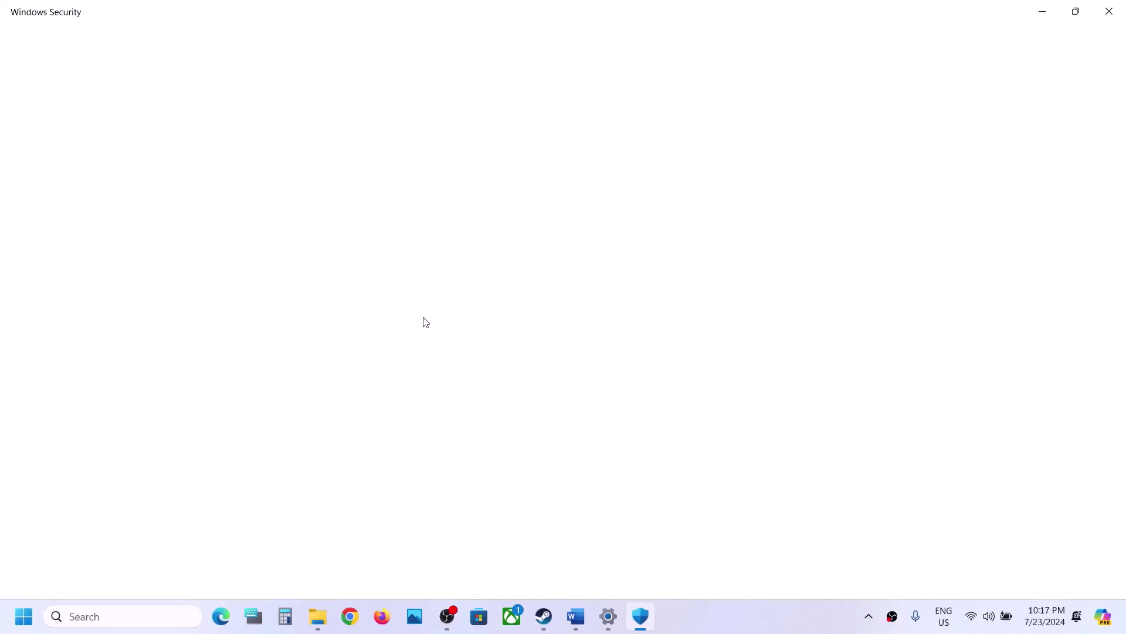
scroll(422, 319, "down", 3)
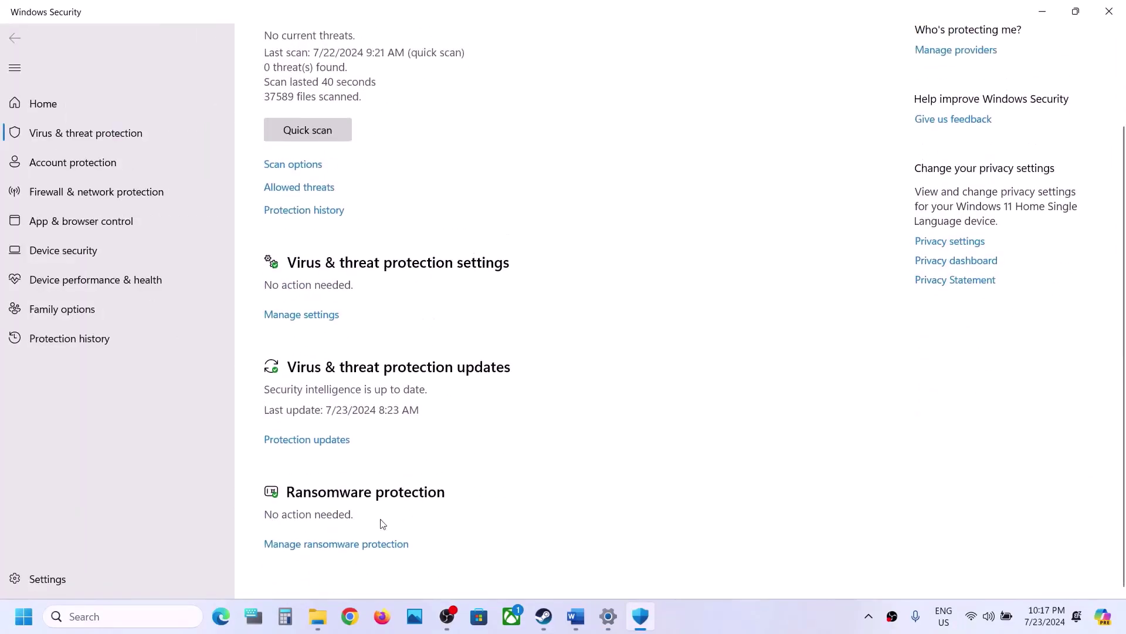
left_click(365, 546)
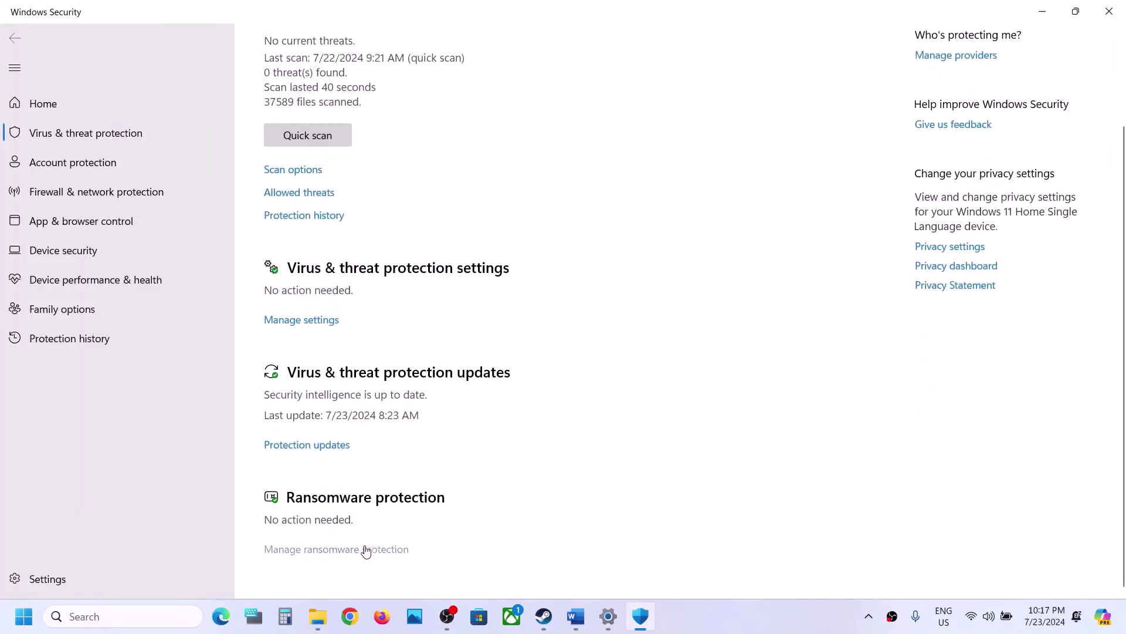
left_click(386, 305)
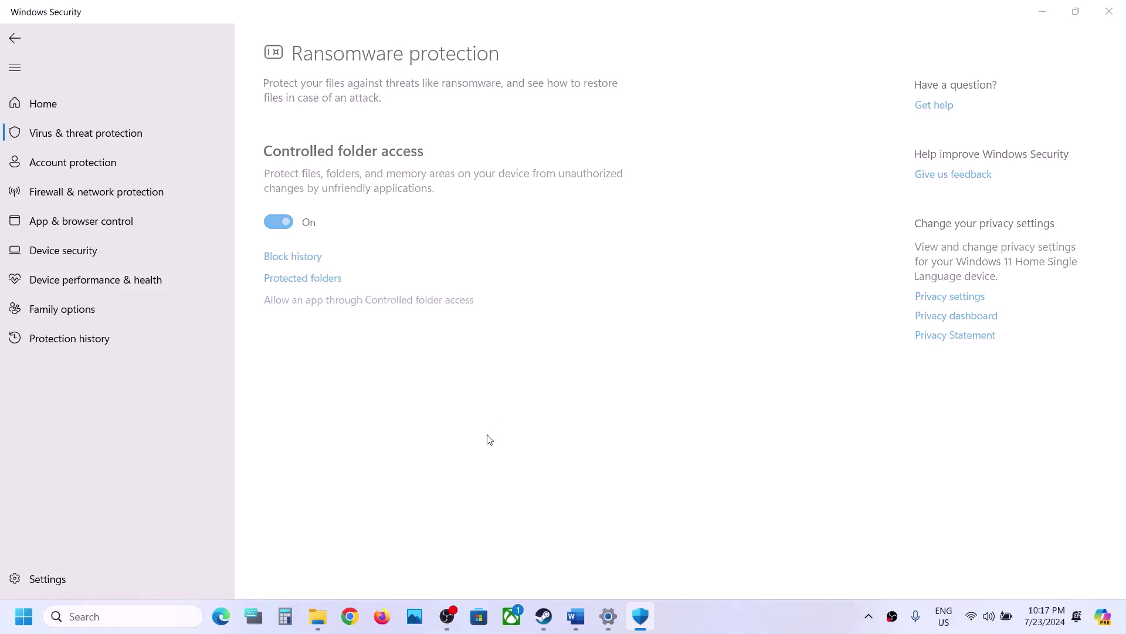
- Start adding an allowed app by browsing all apps, and open the OS (C:) drive in the file picker
left_click(347, 160)
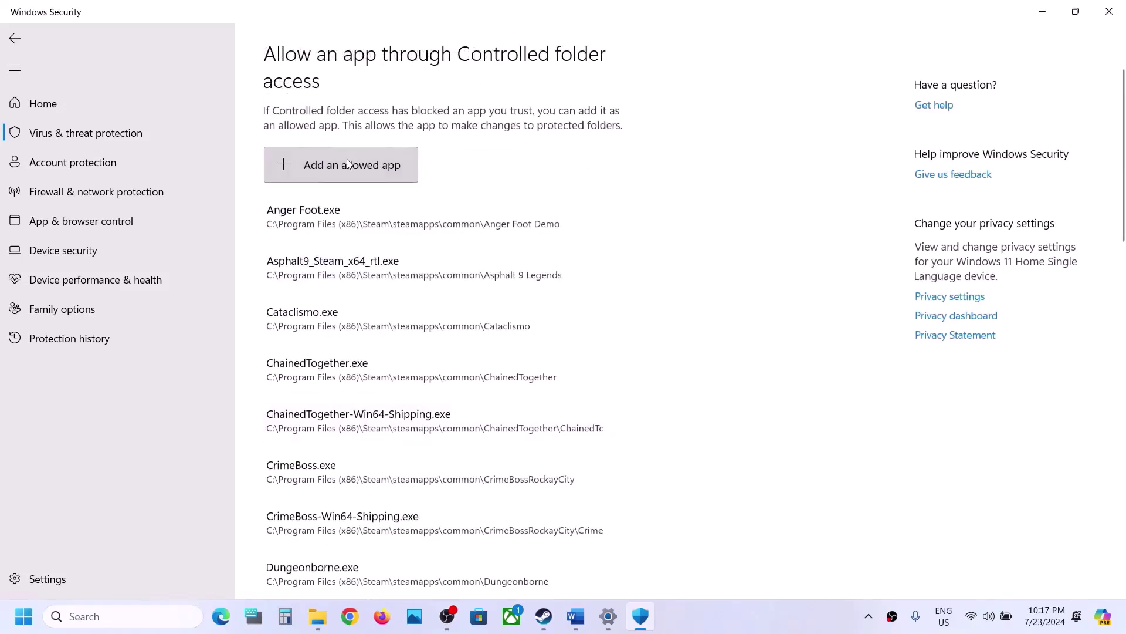
left_click(347, 220)
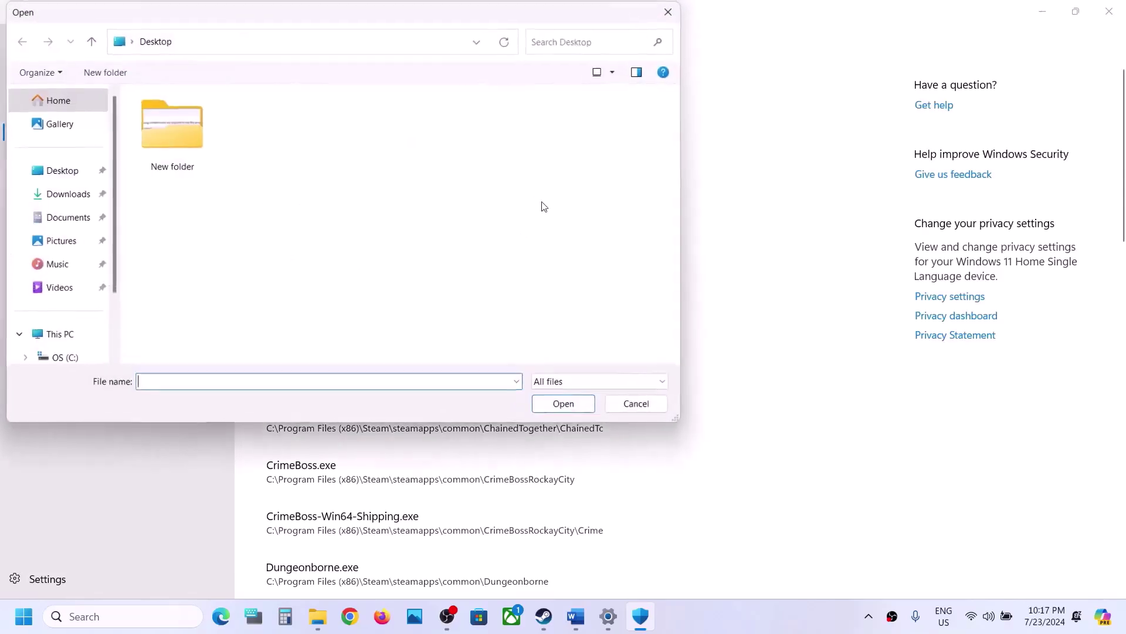
left_click(60, 332)
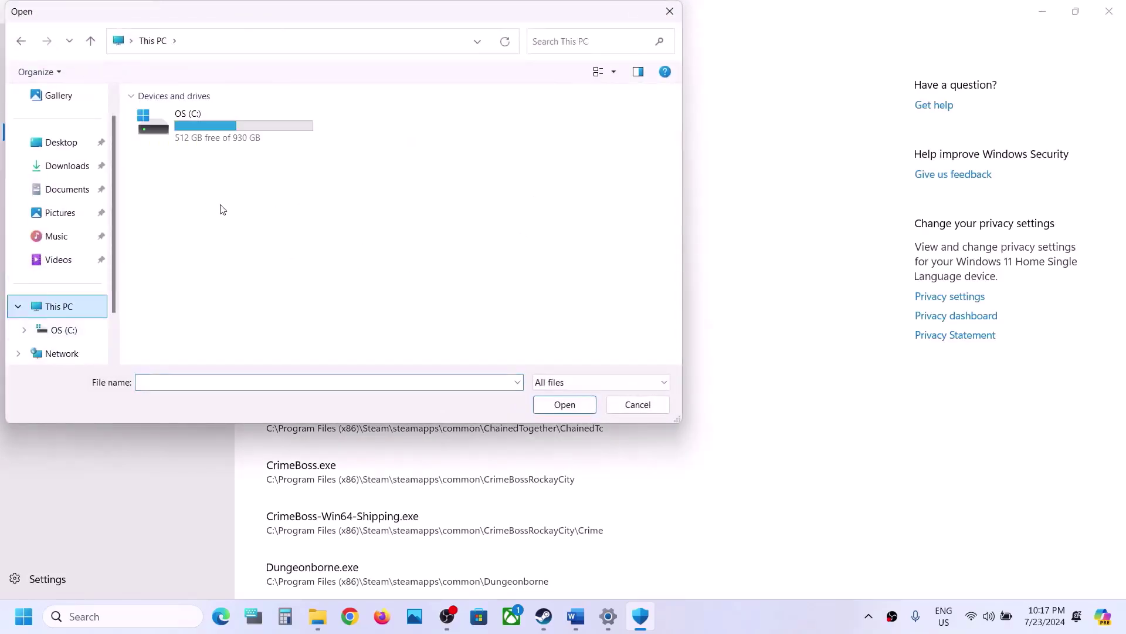
double_click(237, 134)
scroll(238, 133, "down", 3)
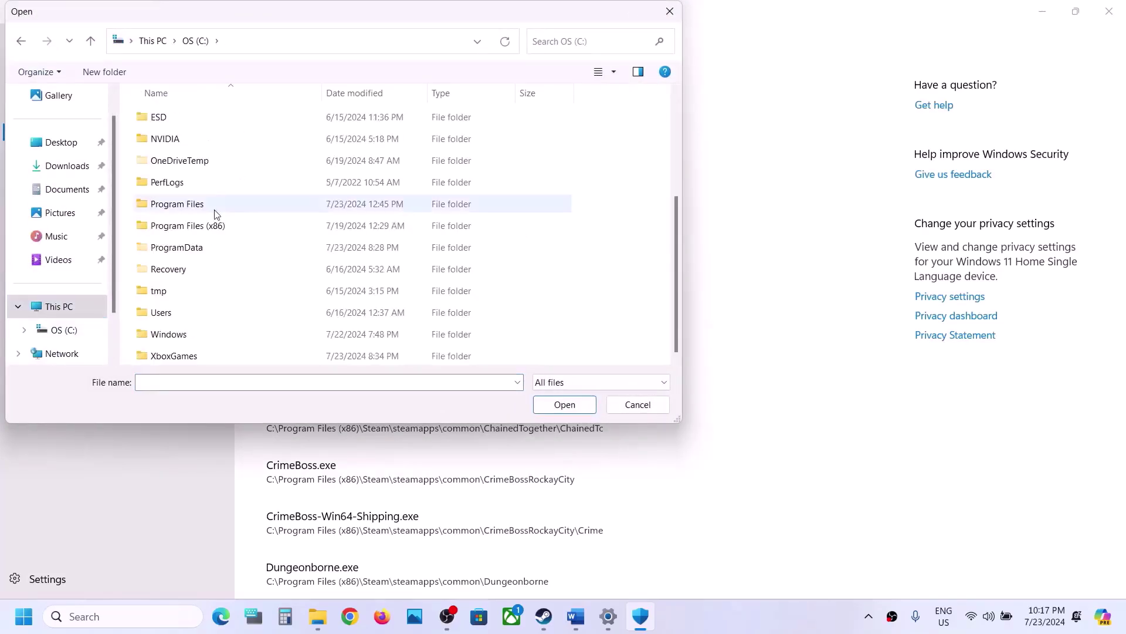
double_click(206, 202)
scroll(208, 213, "down", 5)
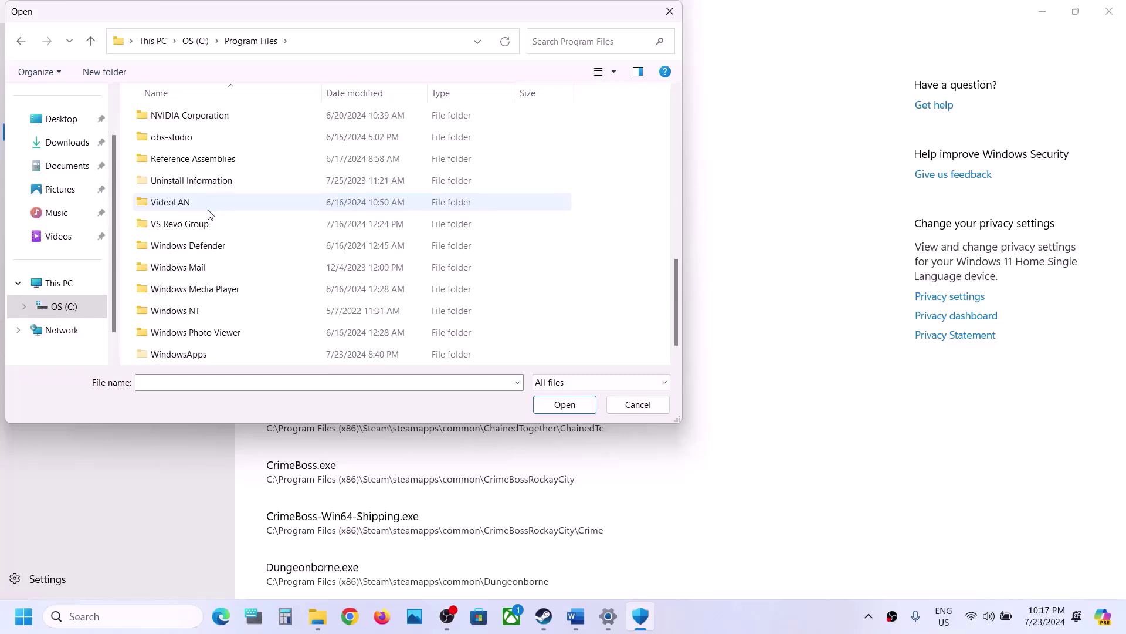
left_click(89, 40)
- Browse to the Program Files (x86)\Steam\steamapps\common folder in the file picker
scroll(237, 300, "down", 1)
double_click(216, 315)
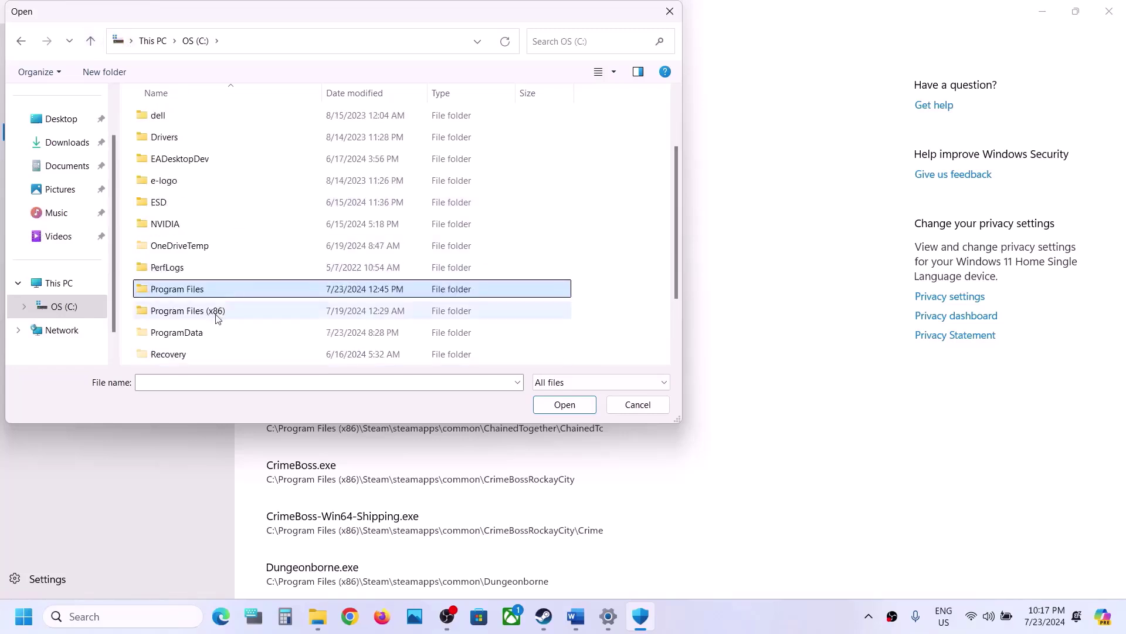
scroll(217, 317, "down", 4)
double_click(168, 224)
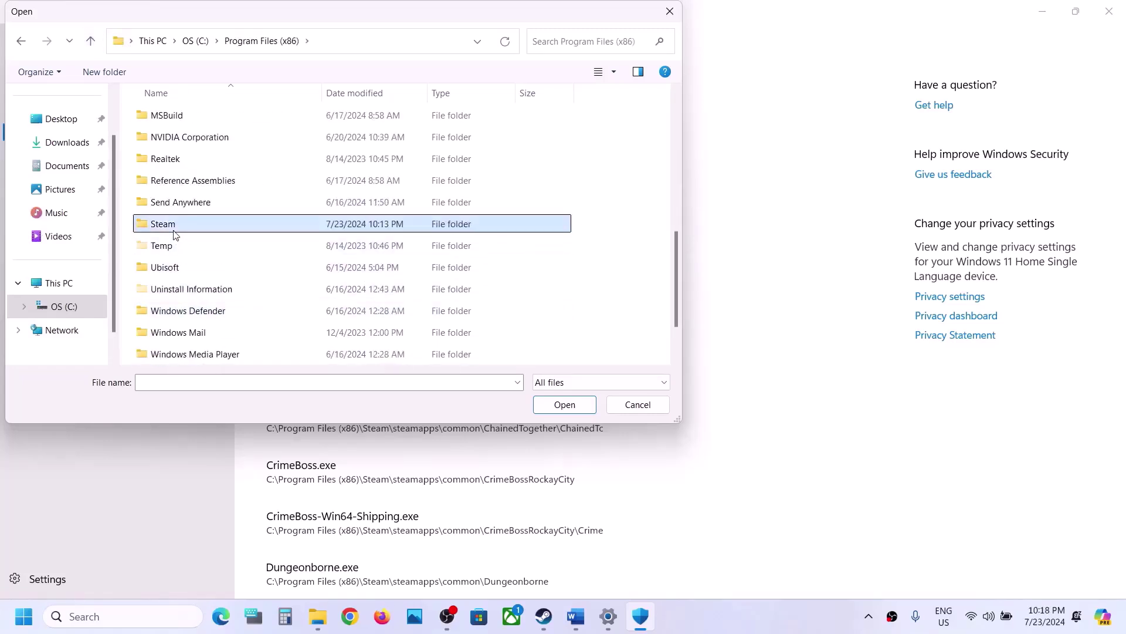
scroll(171, 235, "down", 3)
double_click(195, 268)
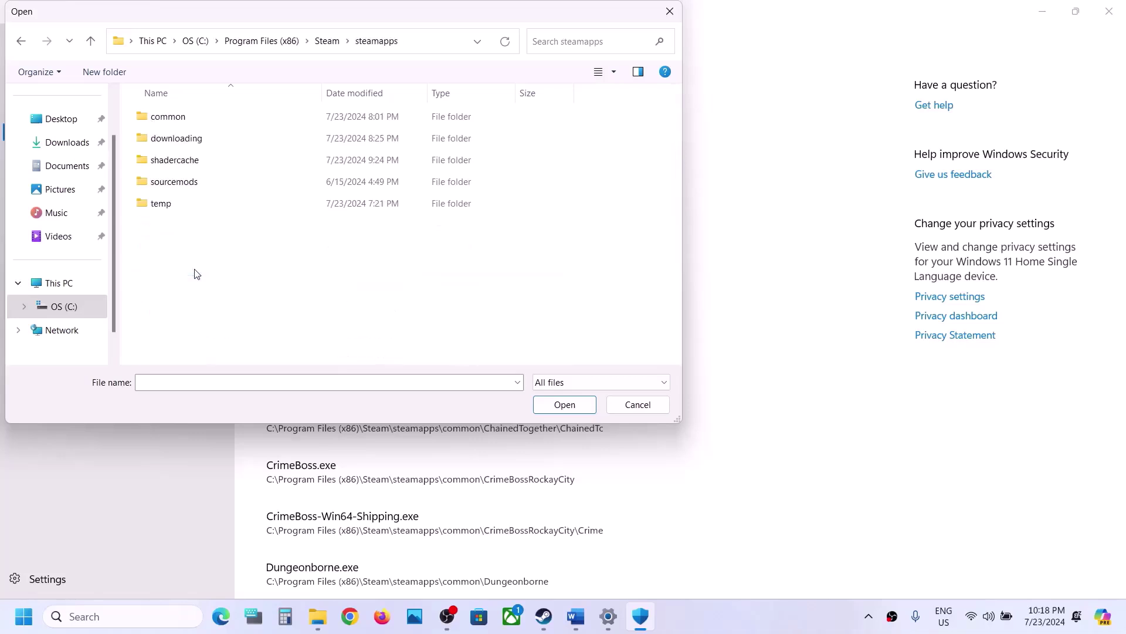
double_click(189, 118)
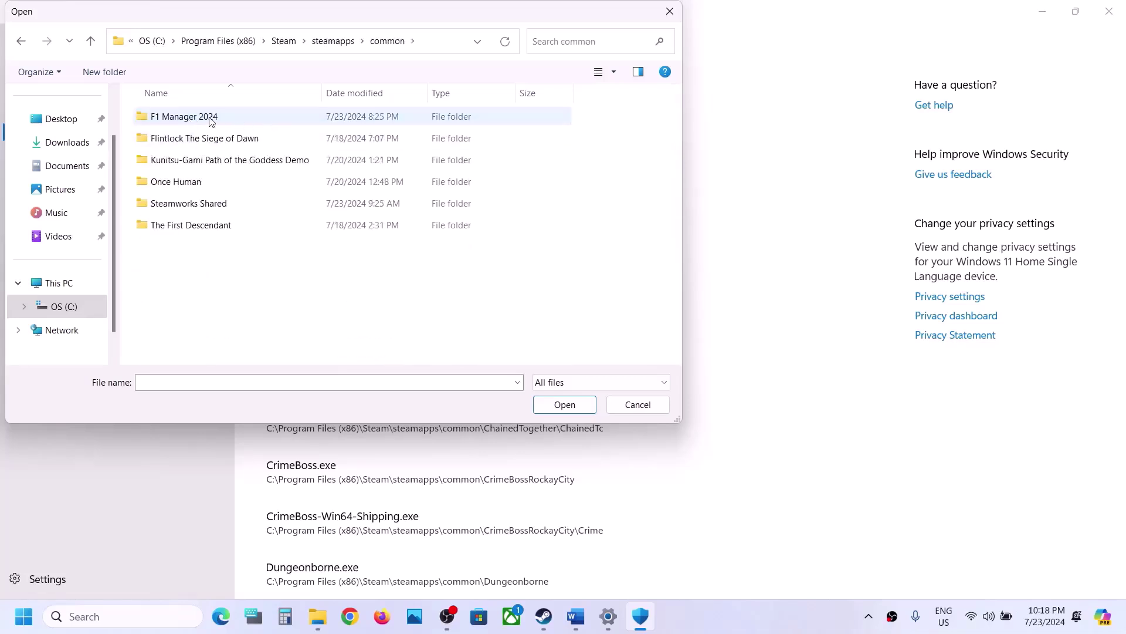
- Open the F1 Manager 2024 folder and add its F1Manager24 application to the allowed apps
left_click(212, 121)
double_click(224, 121)
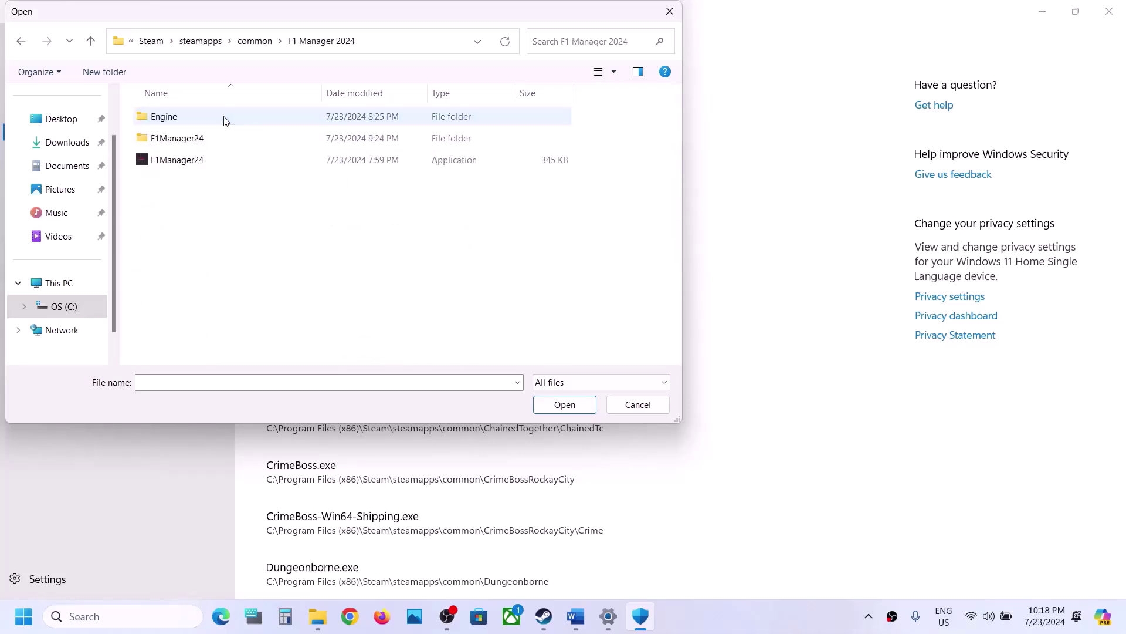
left_click(193, 163)
left_click(565, 405)
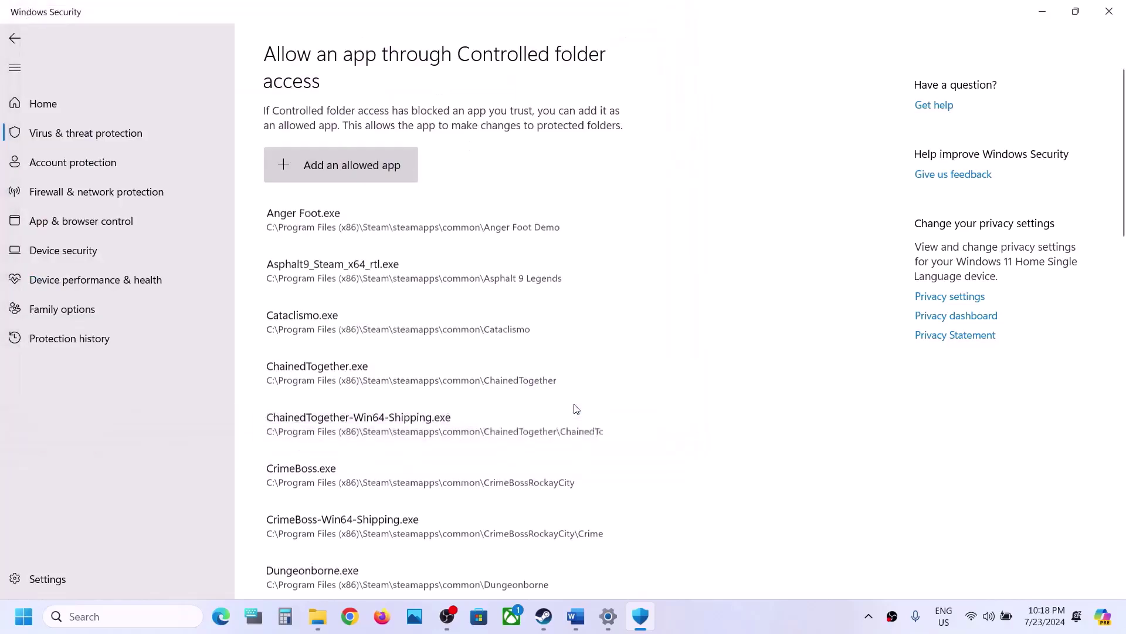
- Add the second F1Manager24 application from F1Manager24\Binaries\Win64 to the apps allowed through Controlled folder access
left_click(357, 170)
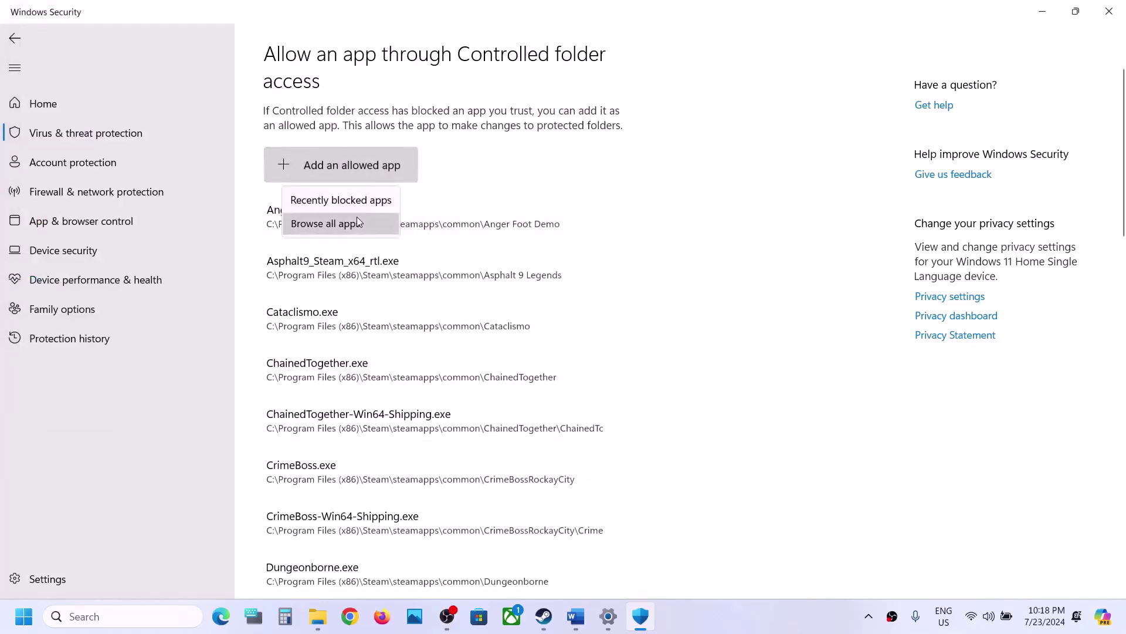
left_click(357, 217)
double_click(180, 139)
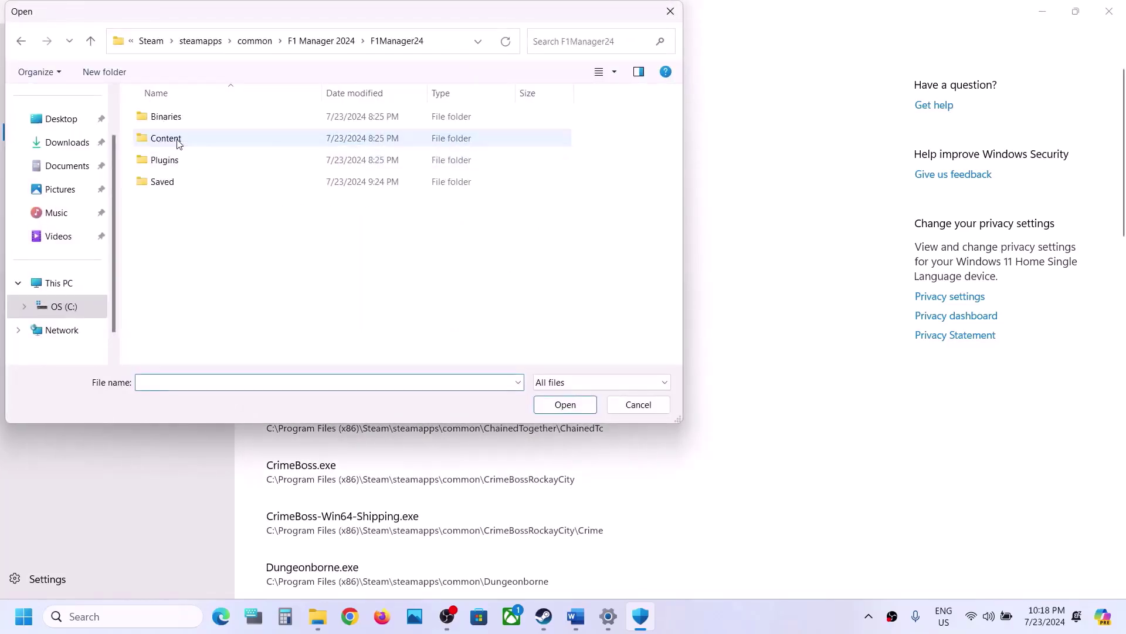
double_click(176, 120)
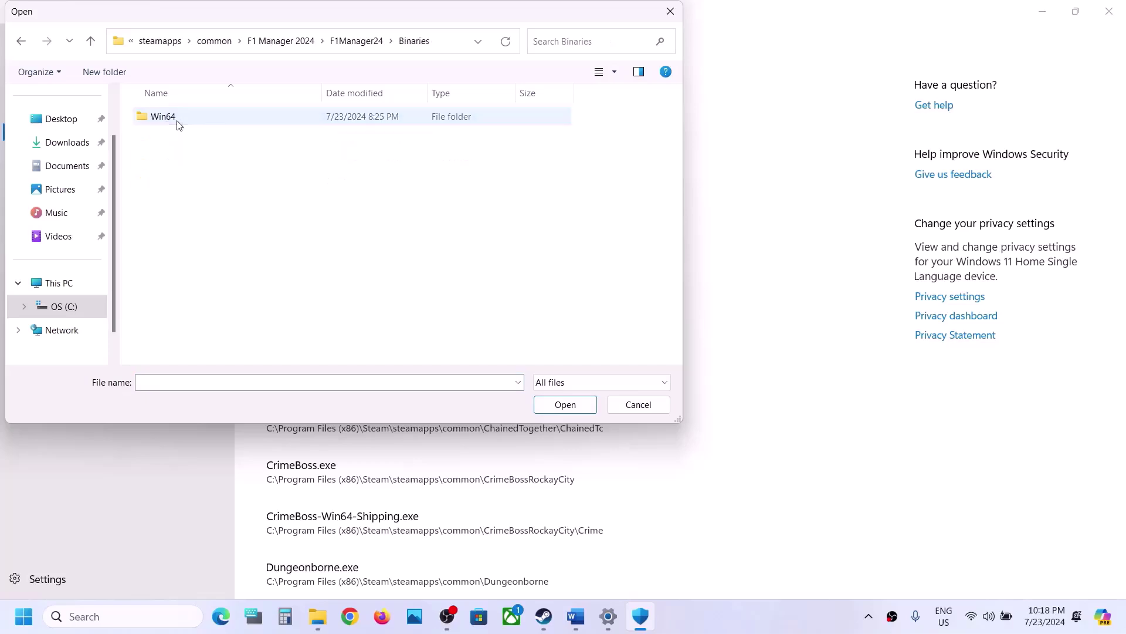
double_click(177, 120)
left_click(194, 141)
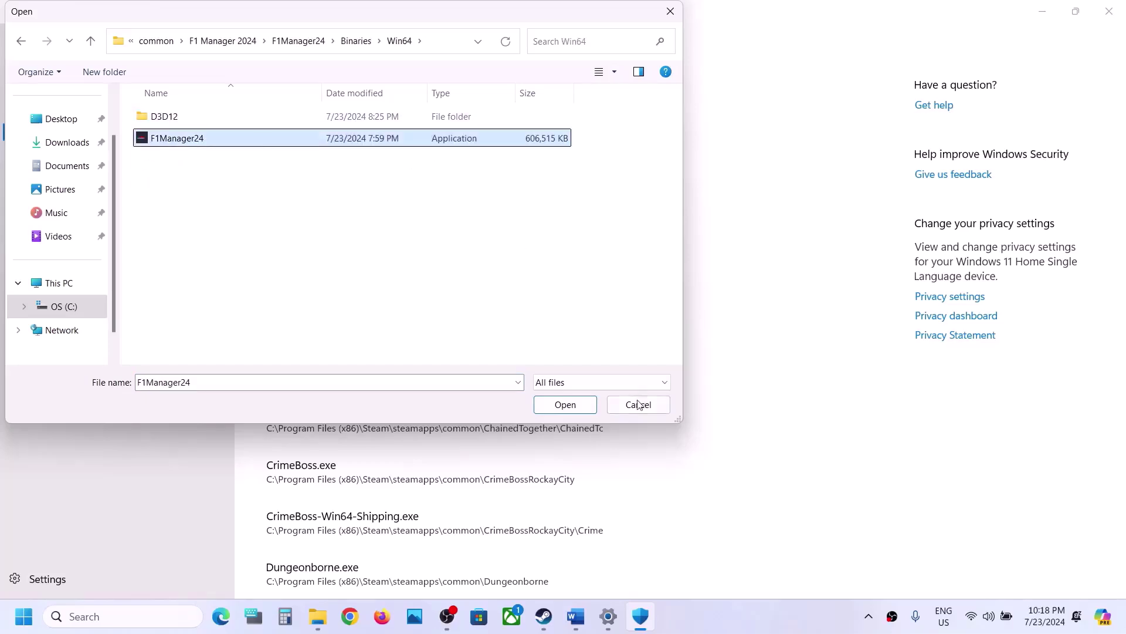
left_click(565, 404)
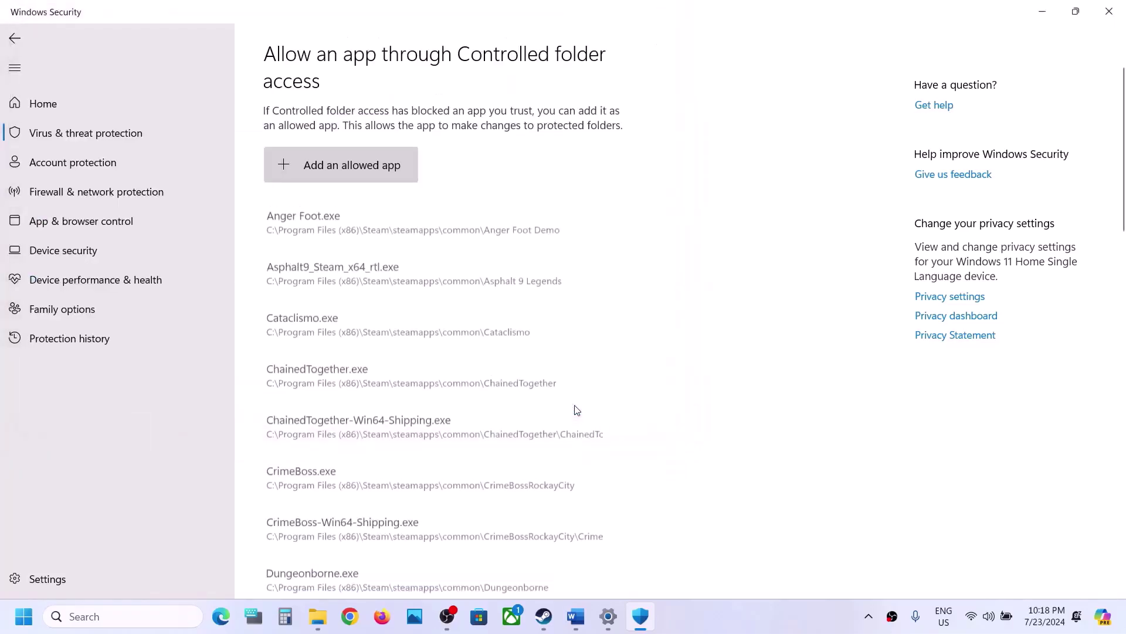
- Open Windows Defender Firewall's allowed apps list from Control Panel's System and Security section and unlock its settings for changes
left_click(158, 619)
type("control")
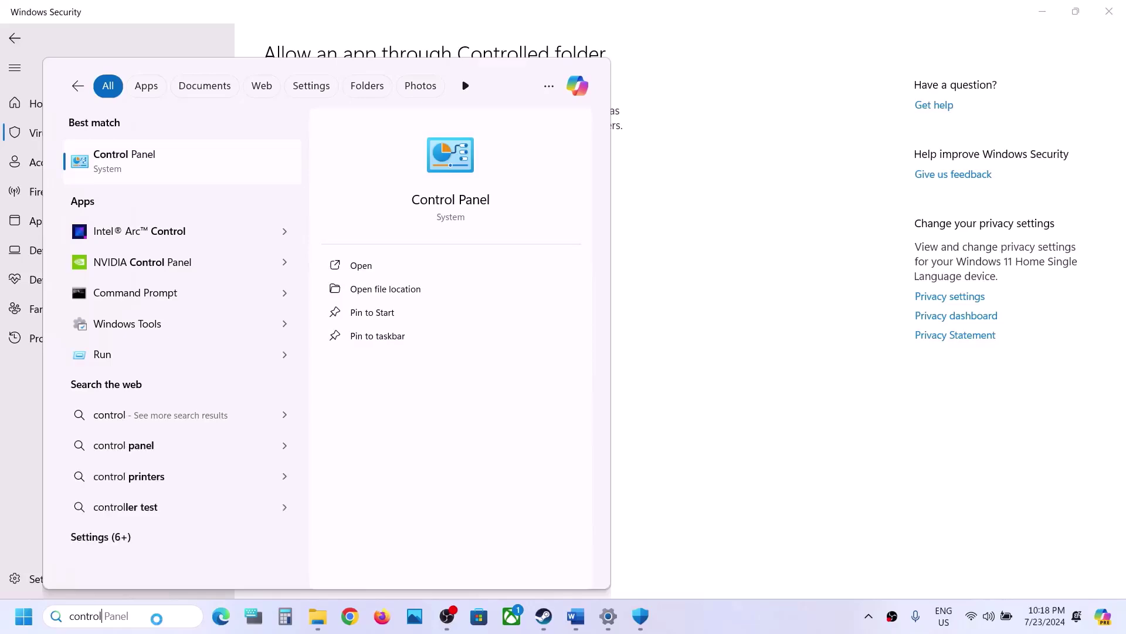
key("Return")
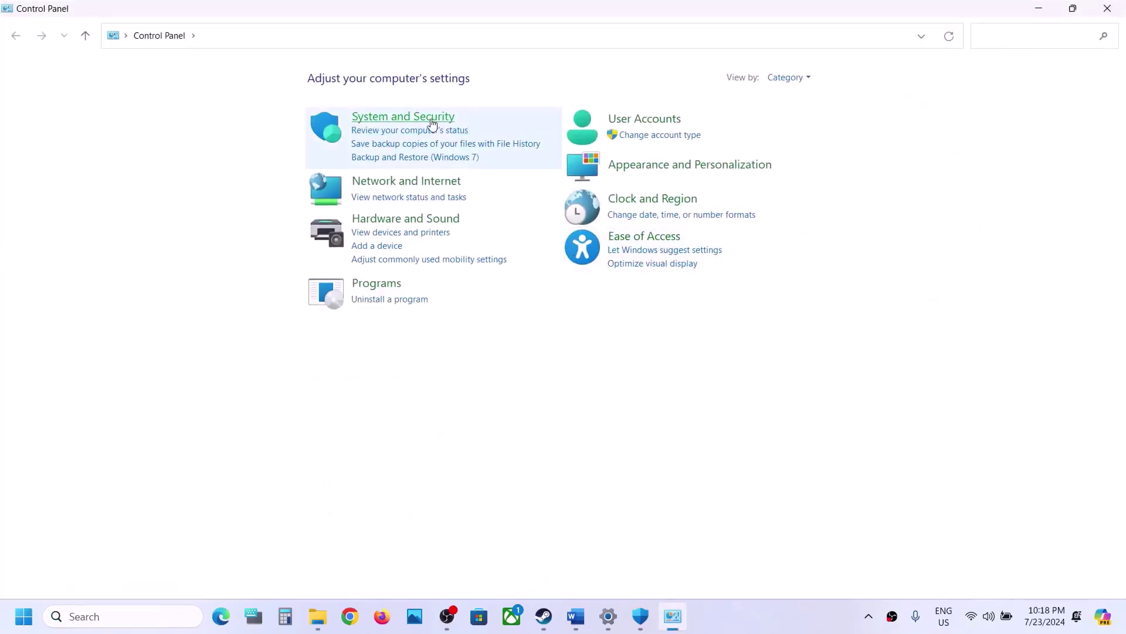
left_click(433, 118)
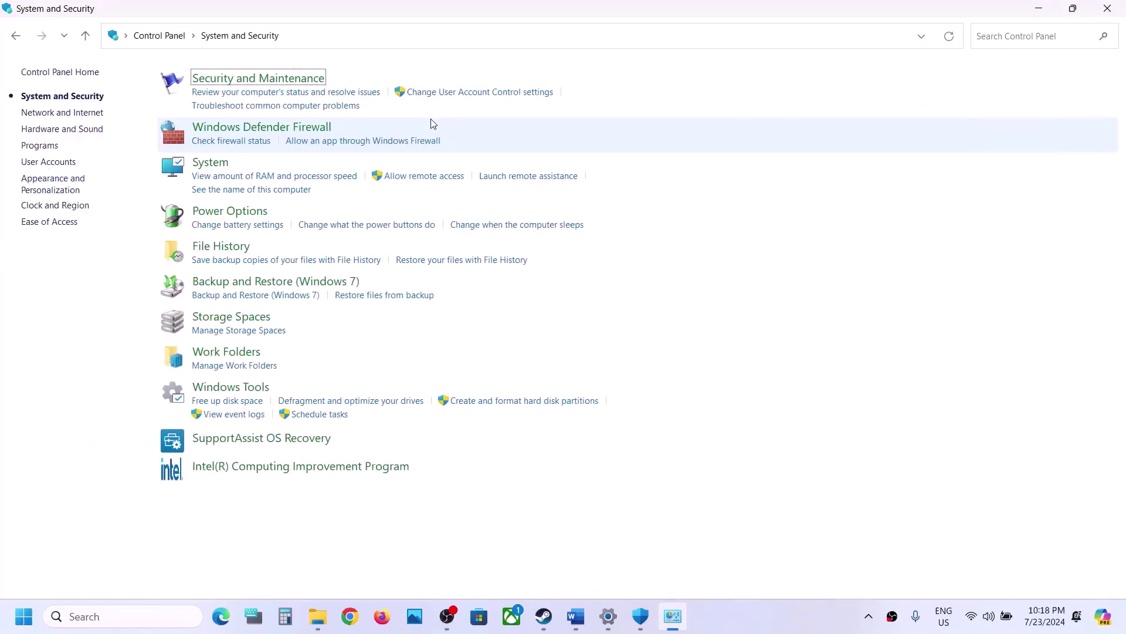
left_click(279, 128)
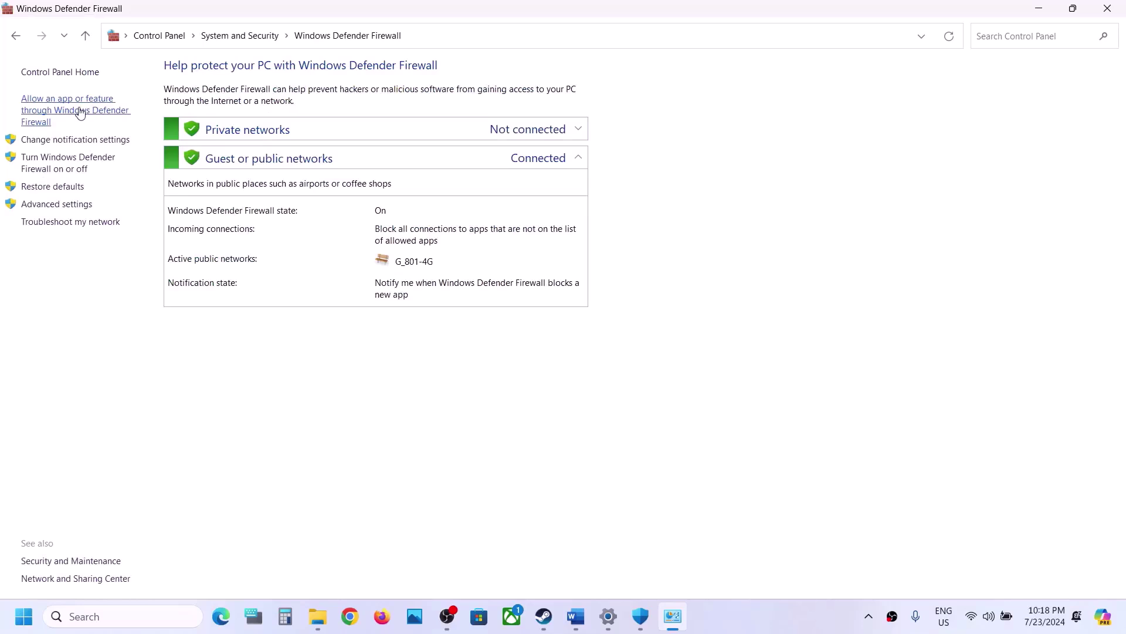
left_click(80, 113)
left_click(768, 114)
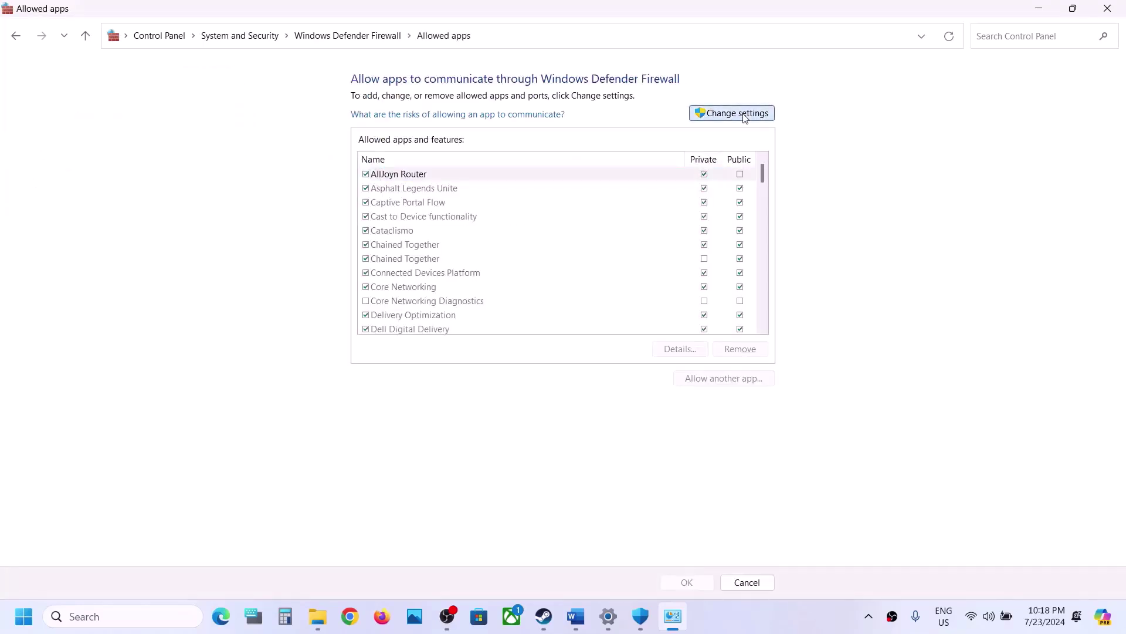
- Start allowing another app through the firewall and browse to Program Files (x86)\Steam\steamapps\common\F1 Manager 2024 on the C: drive
left_click(727, 380)
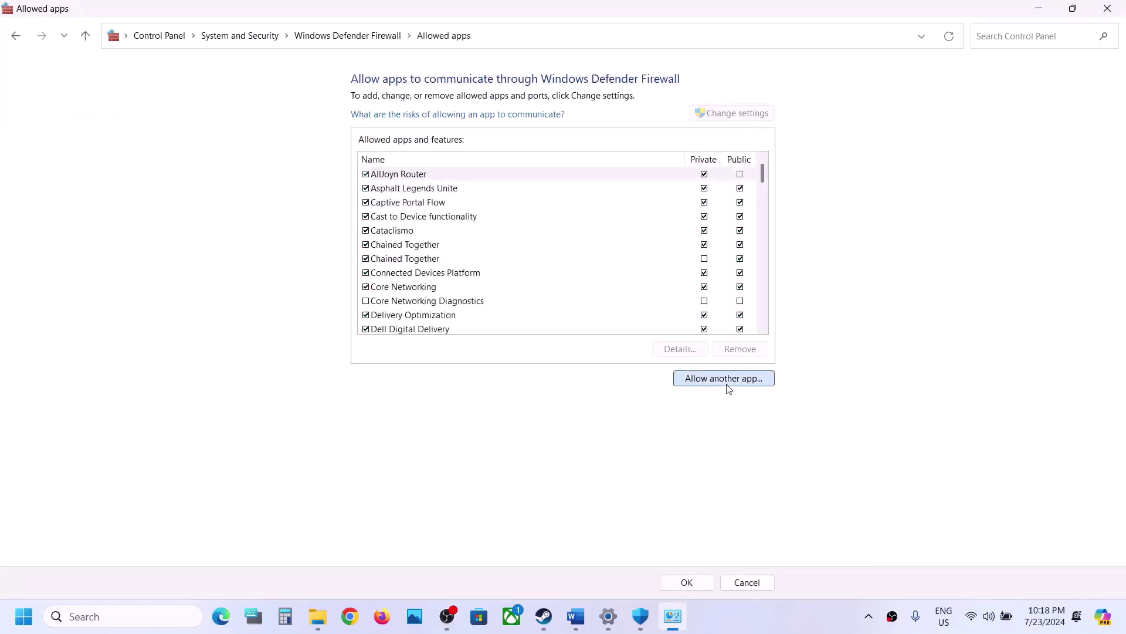
left_click(673, 378)
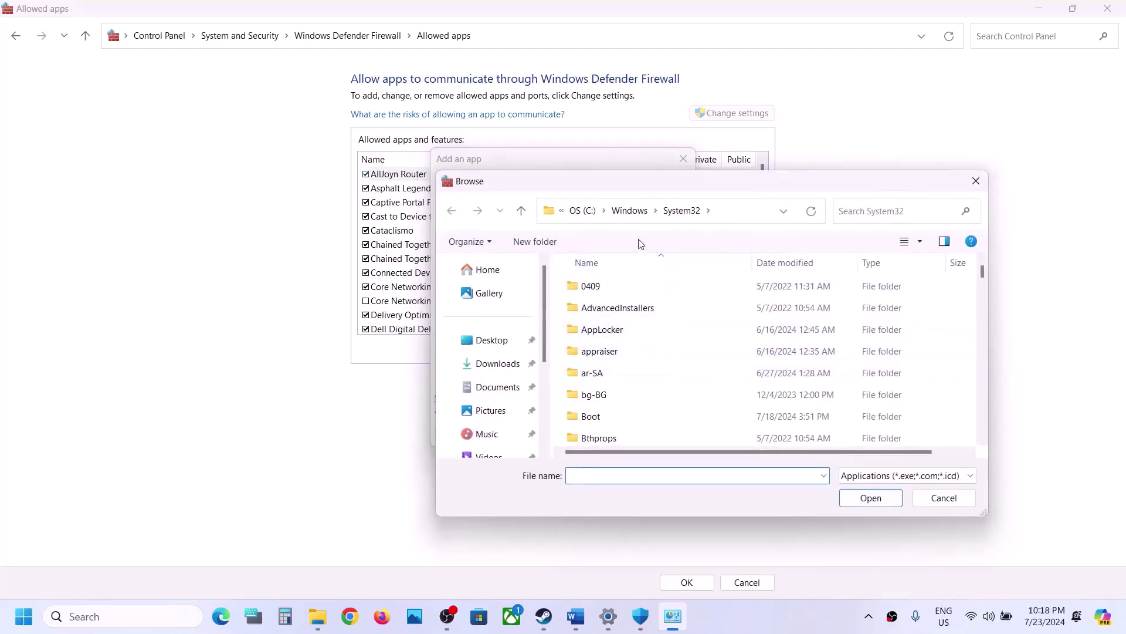
scroll(490, 432, "down", 2)
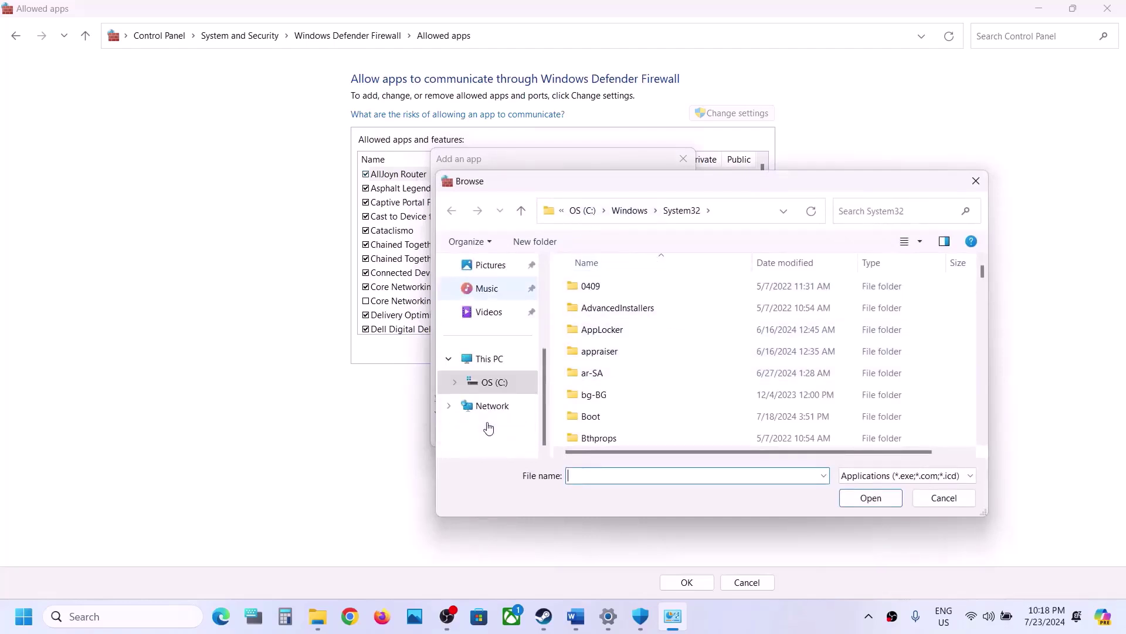
left_click(500, 381)
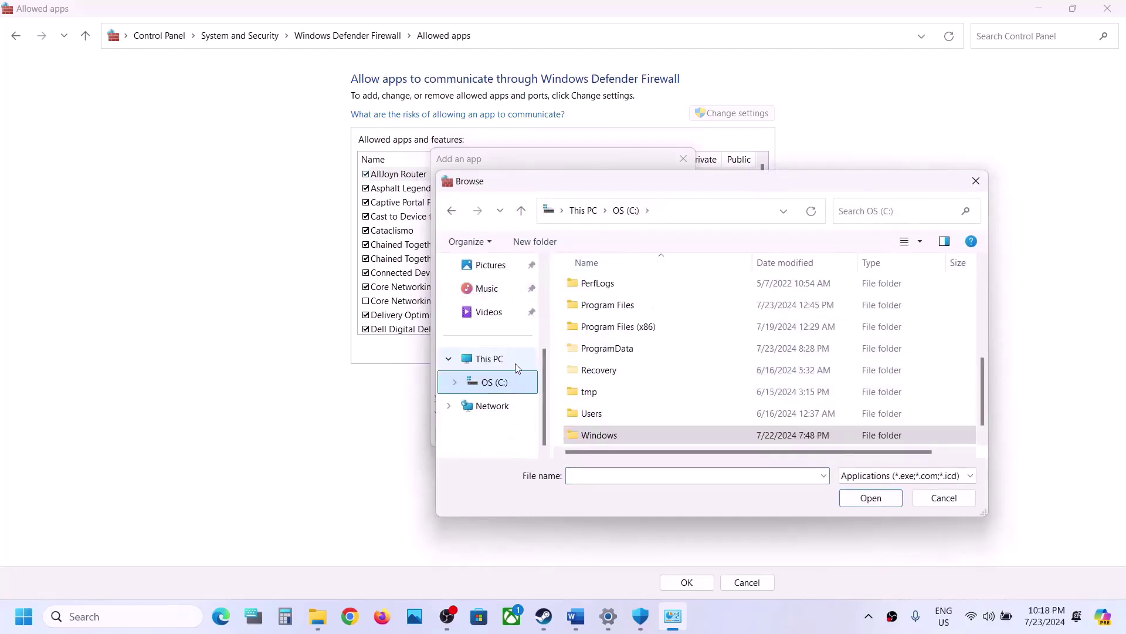
double_click(635, 332)
scroll(604, 352, "down", 8)
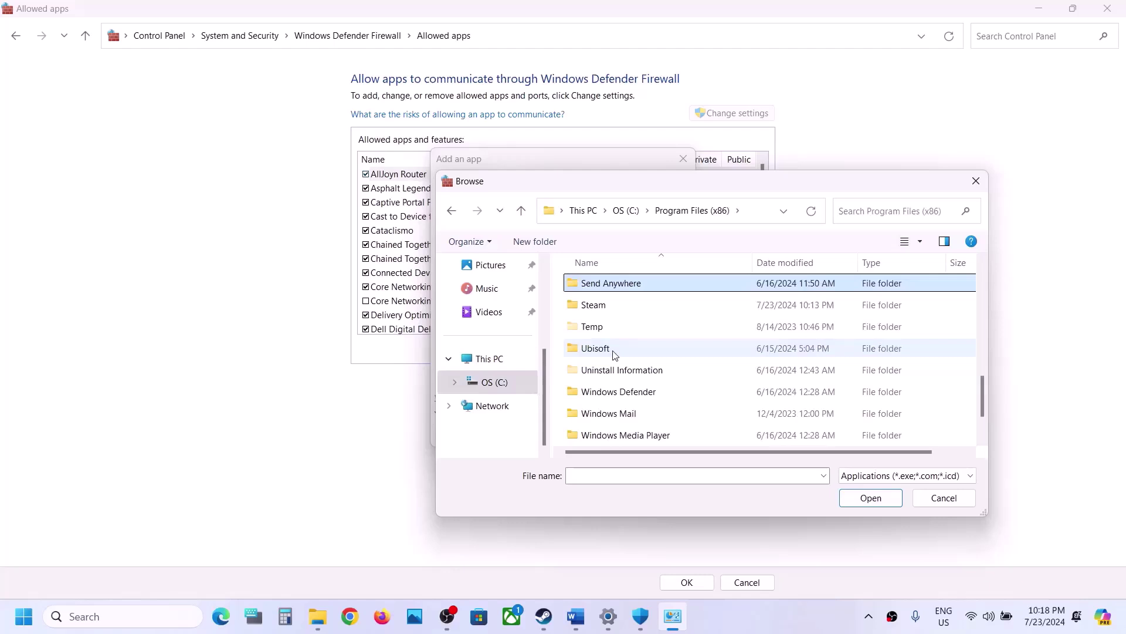
left_click(600, 310)
double_click(599, 310)
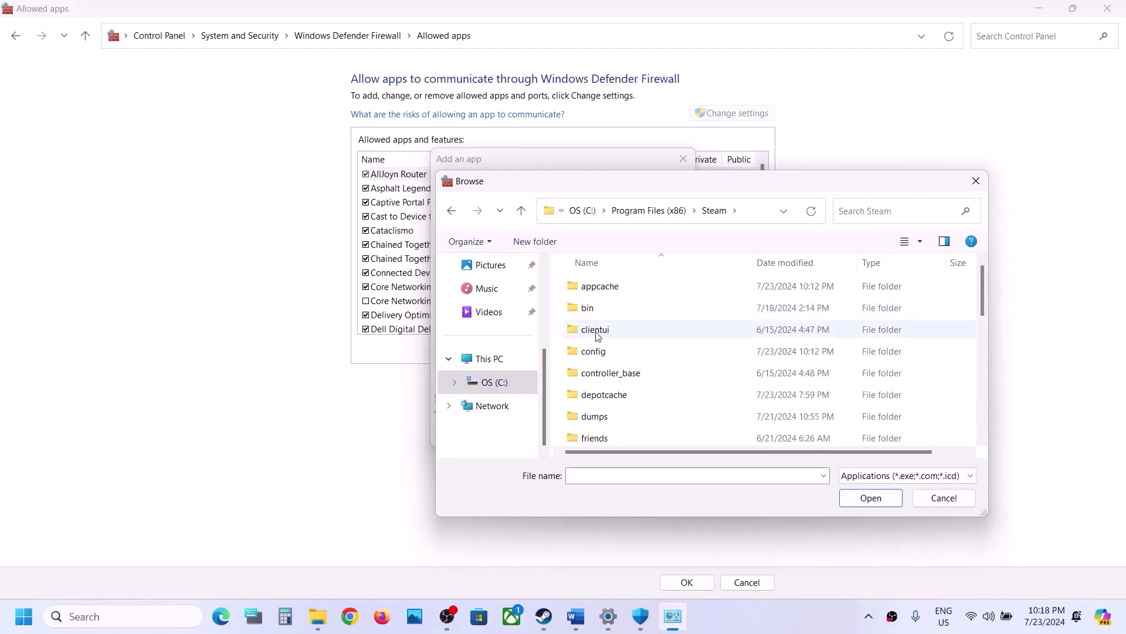
key("s")
double_click(610, 304)
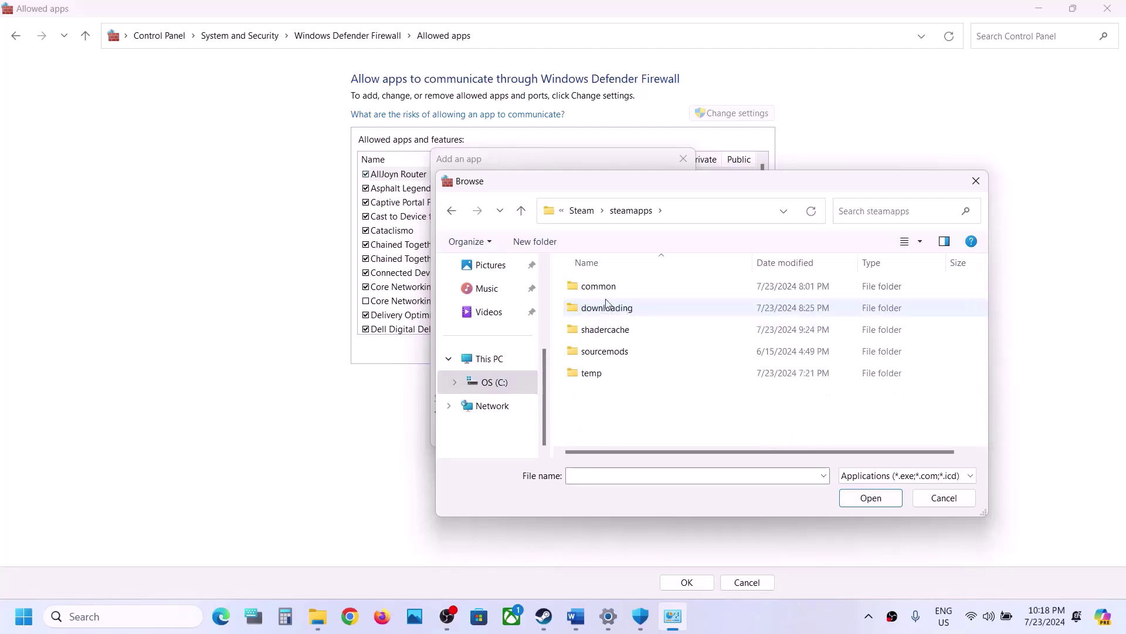
double_click(603, 288)
double_click(610, 291)
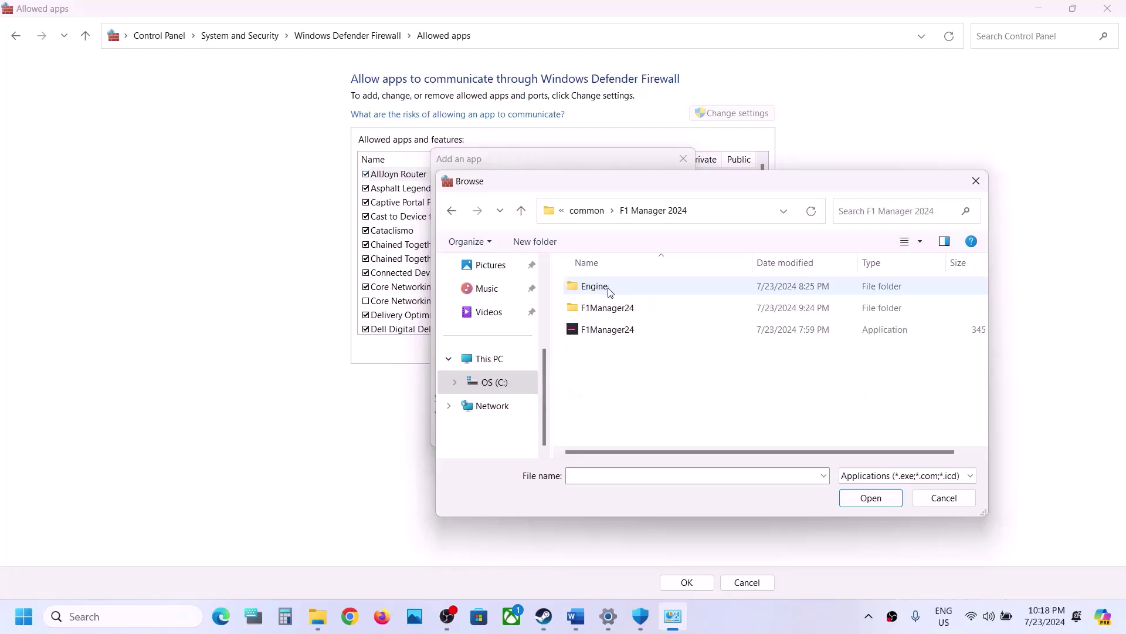
- Try to add the F1Manager24 application from the F1 Manager 2024 folder to the firewall's allowed apps
left_click(622, 333)
left_click(871, 498)
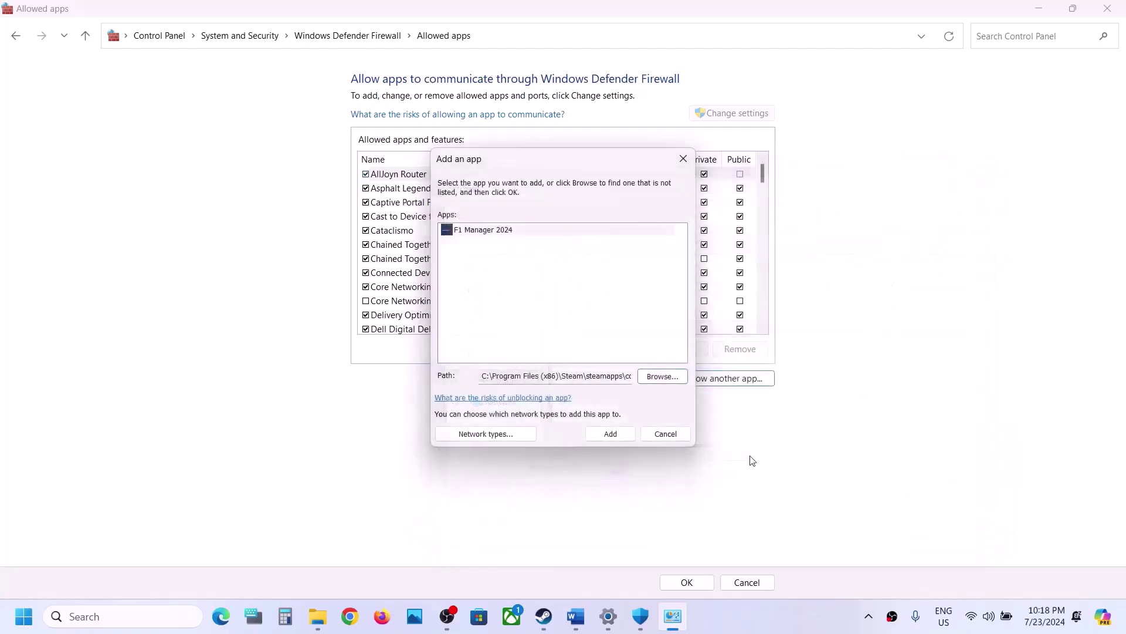
left_click(621, 438)
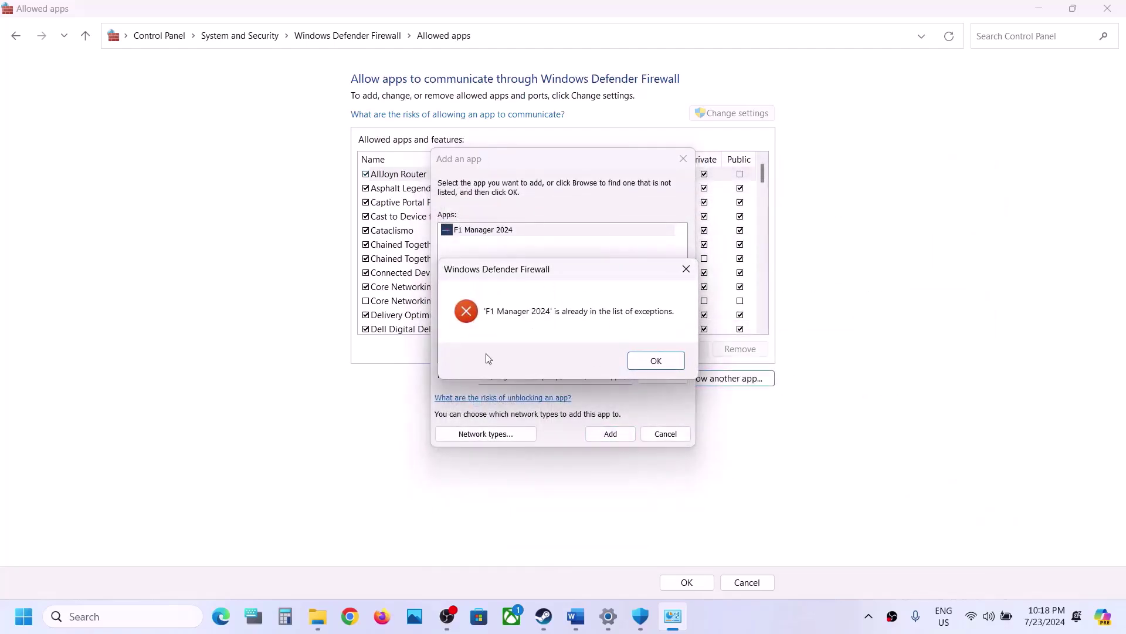
left_click(654, 361)
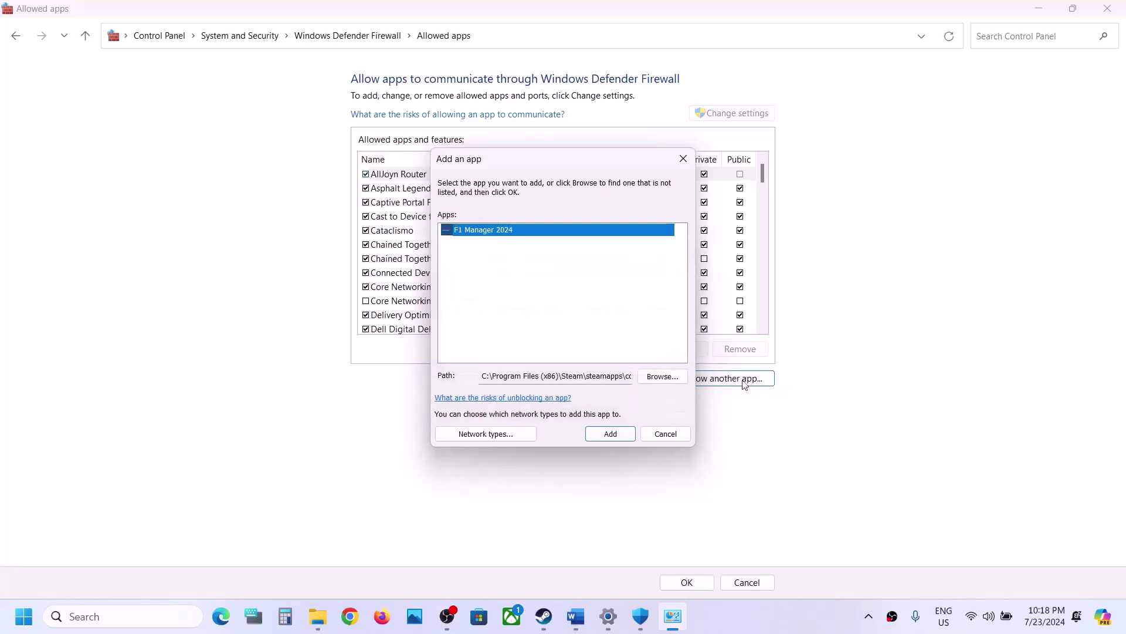
- Add the F1Manager24 application from F1Manager24\Binaries\Win64 to the firewall's allowed apps and save the list
left_click(679, 377)
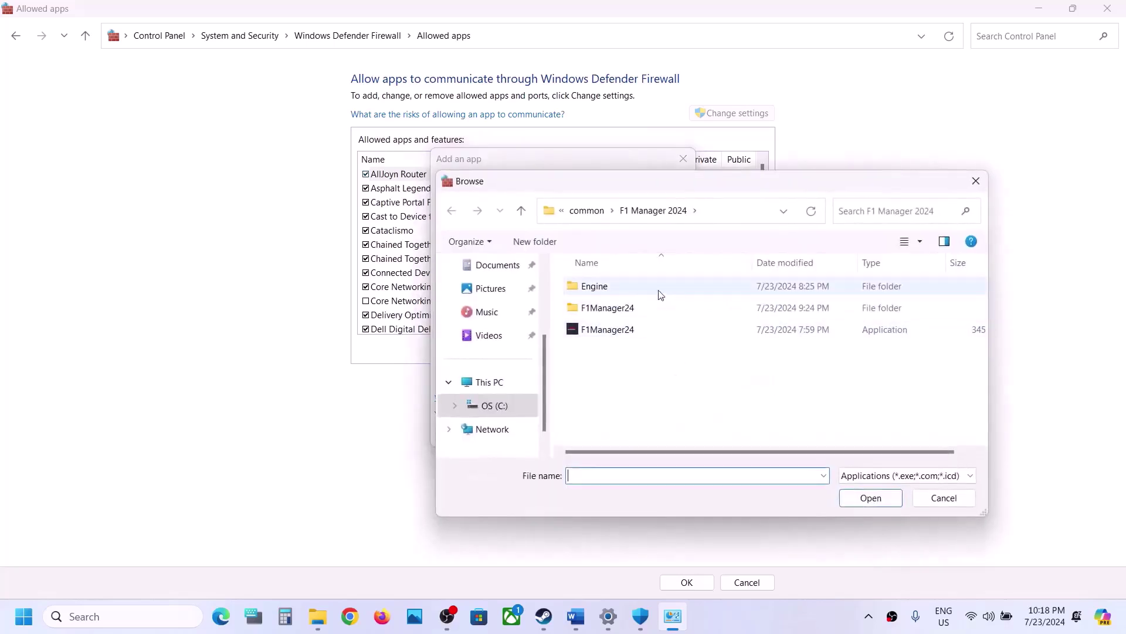
double_click(610, 285)
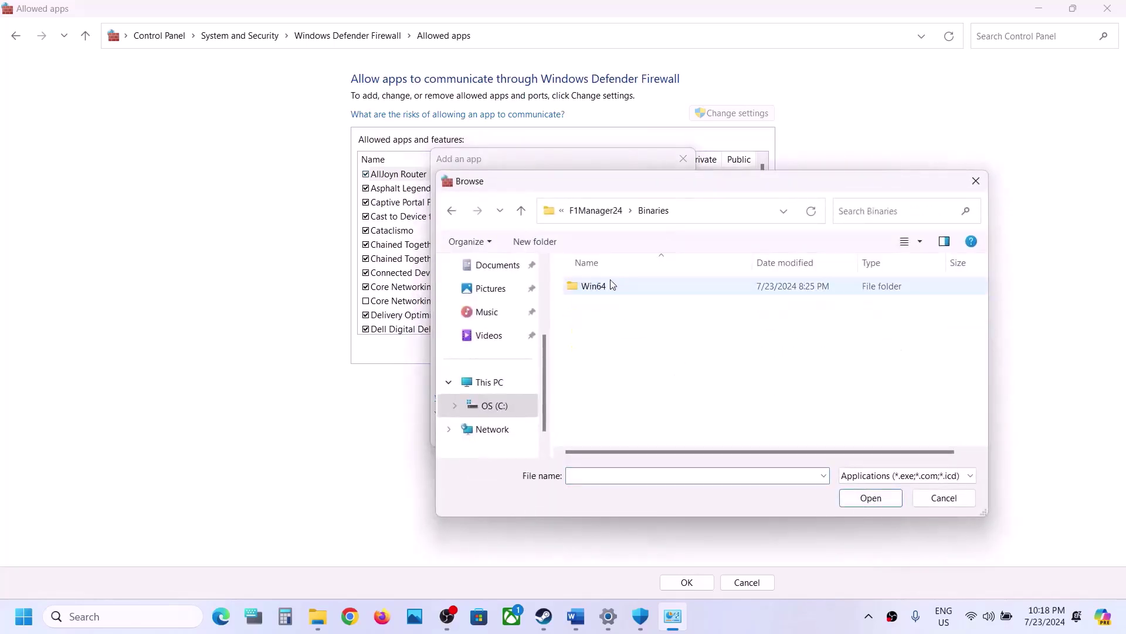
double_click(611, 285)
left_click(619, 311)
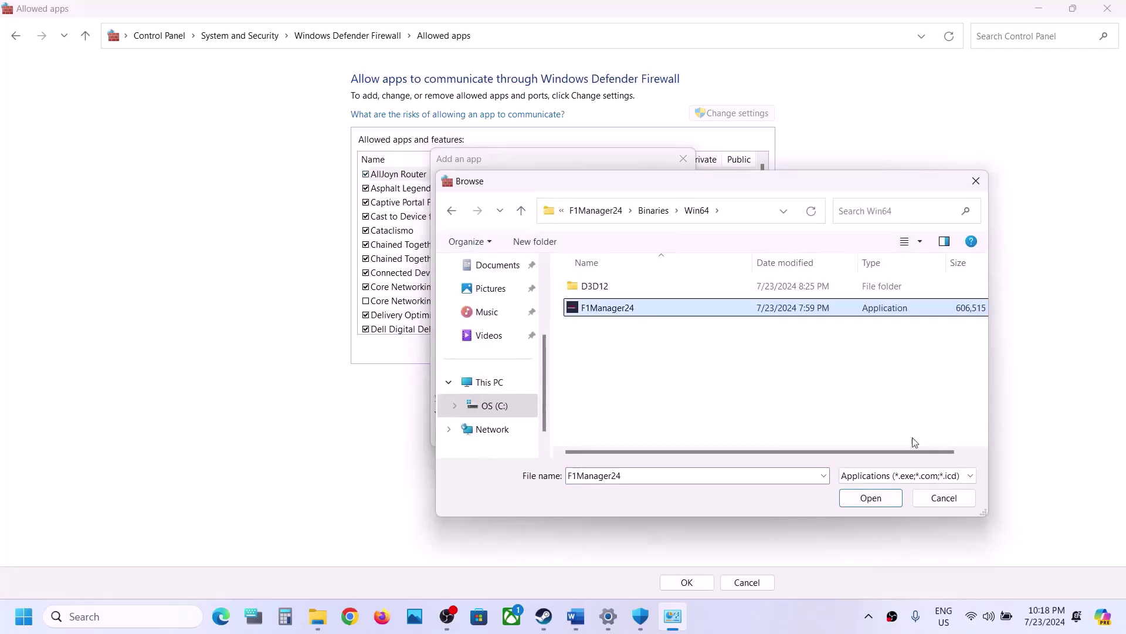
left_click(870, 498)
left_click(610, 435)
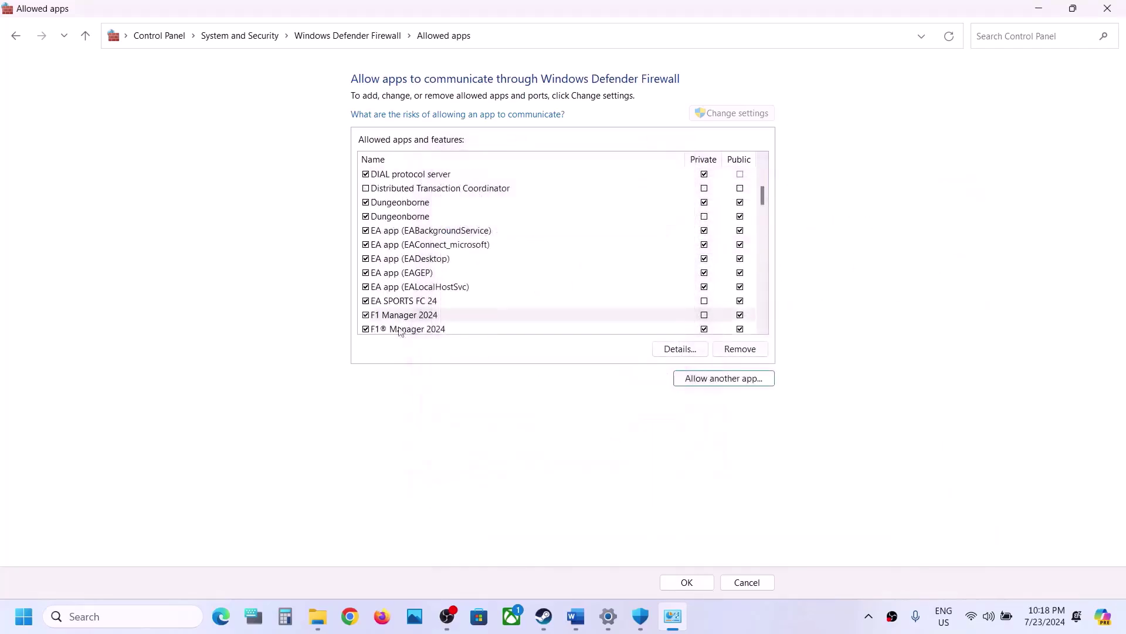
left_click(693, 580)
- Close the Control Panel, Windows Security and Settings windows to return to the Word document
left_click(1111, 8)
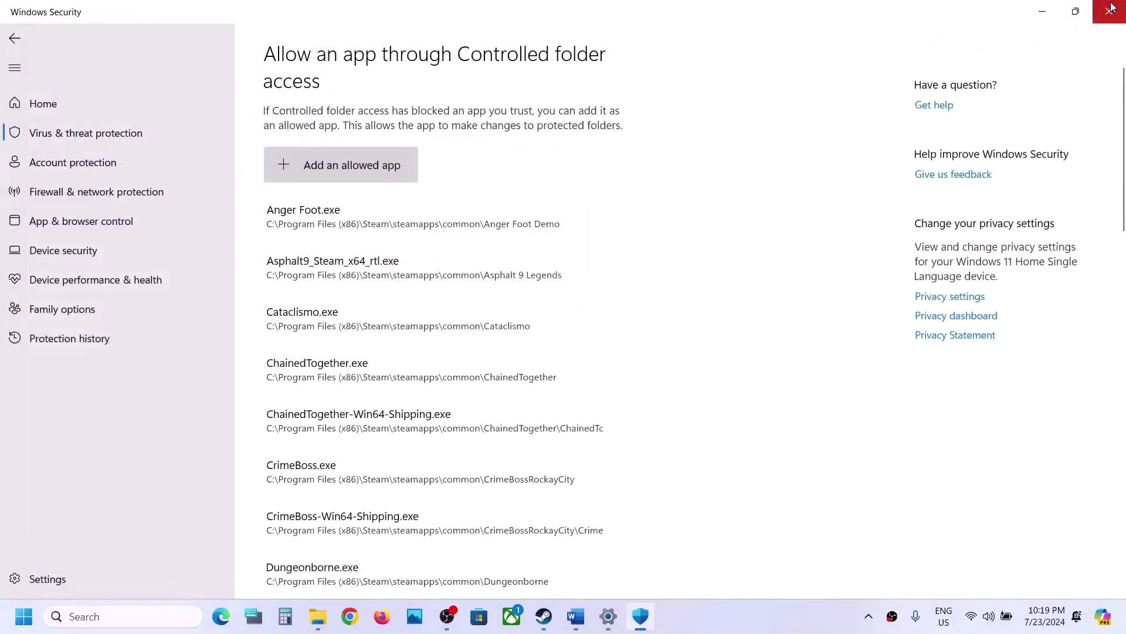
left_click(1109, 9)
left_click(1109, 9)
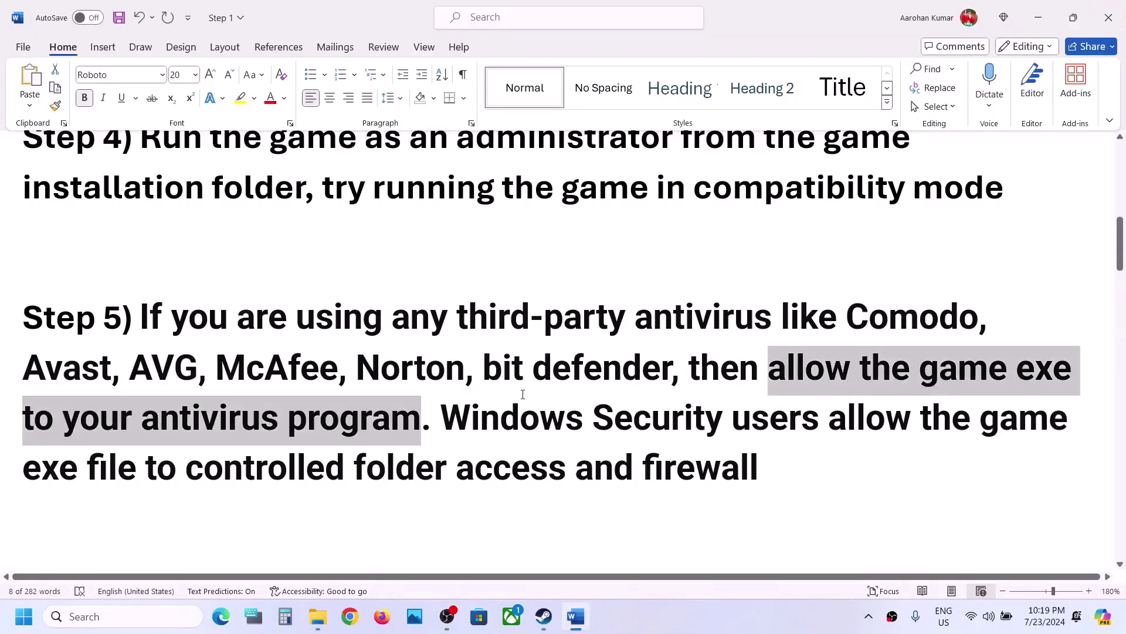
- Read Step 6 of the Word document, highlighting the clean graphics driver installation instruction and the NVIDIA and AMD driver links
scroll(523, 394, "down", 2)
scroll(523, 394, "down", 2)
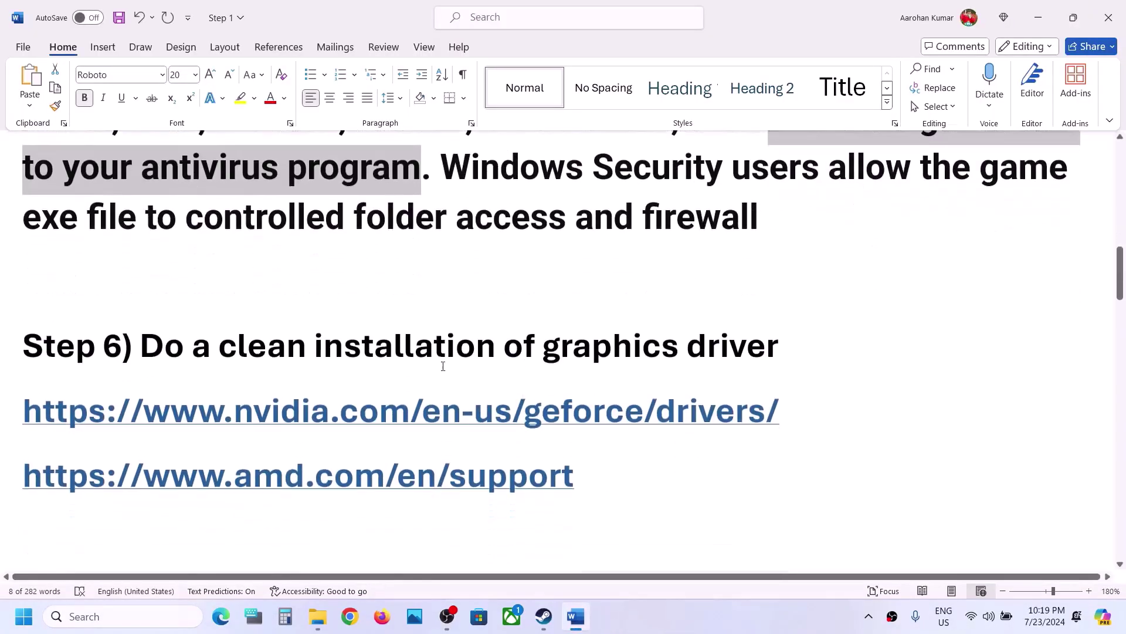
left_click_drag(141, 352, 777, 362)
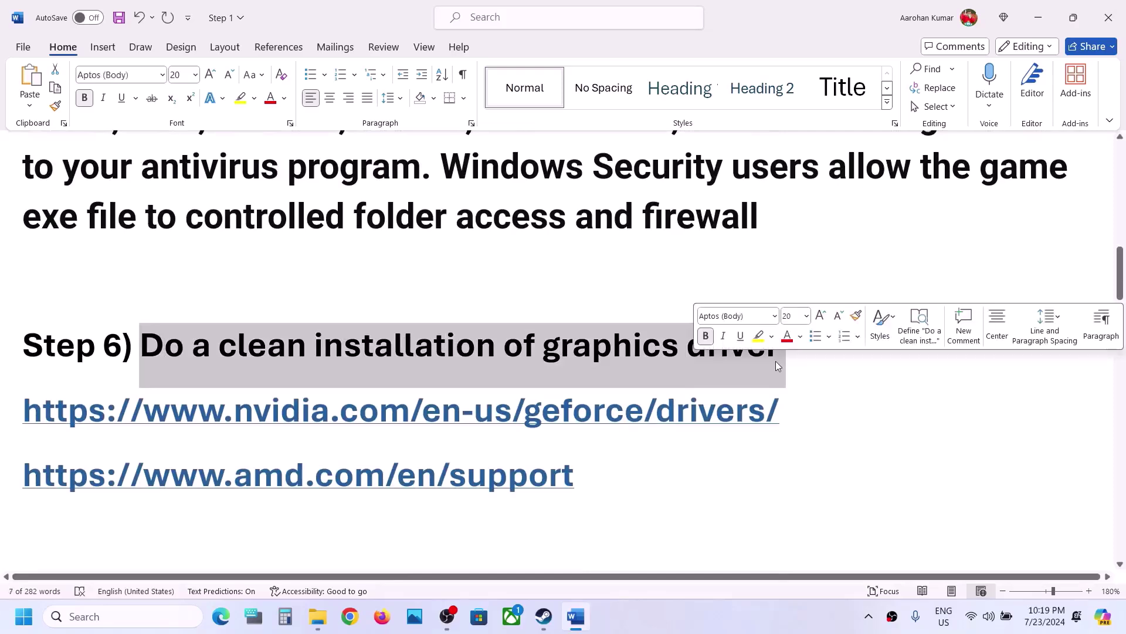
left_click_drag(147, 422, 655, 420)
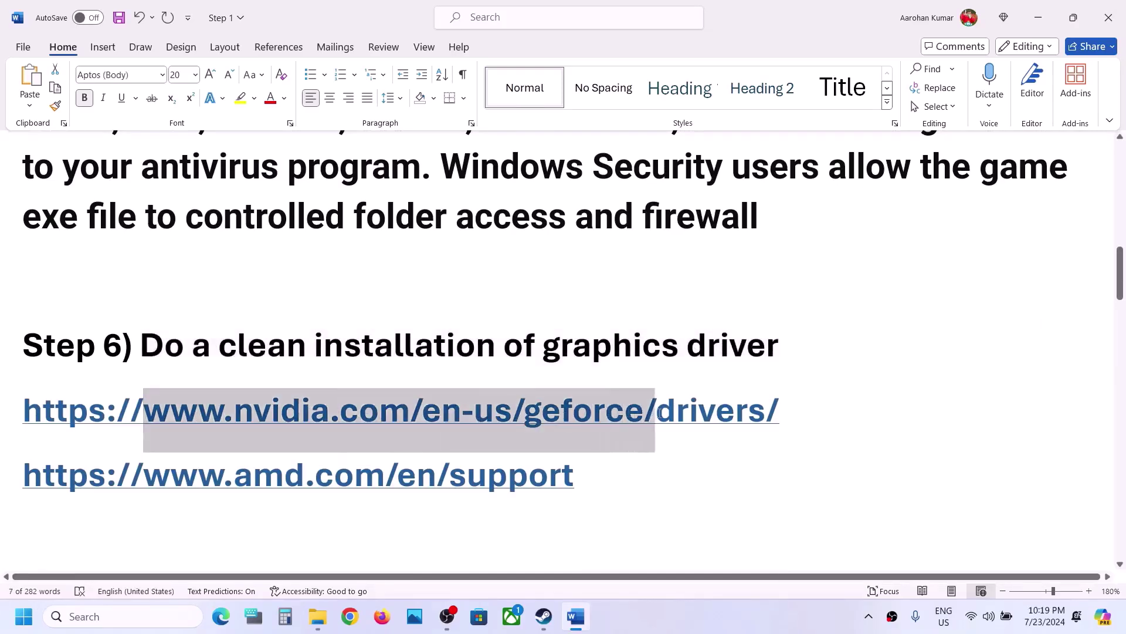
left_click_drag(183, 475, 528, 478)
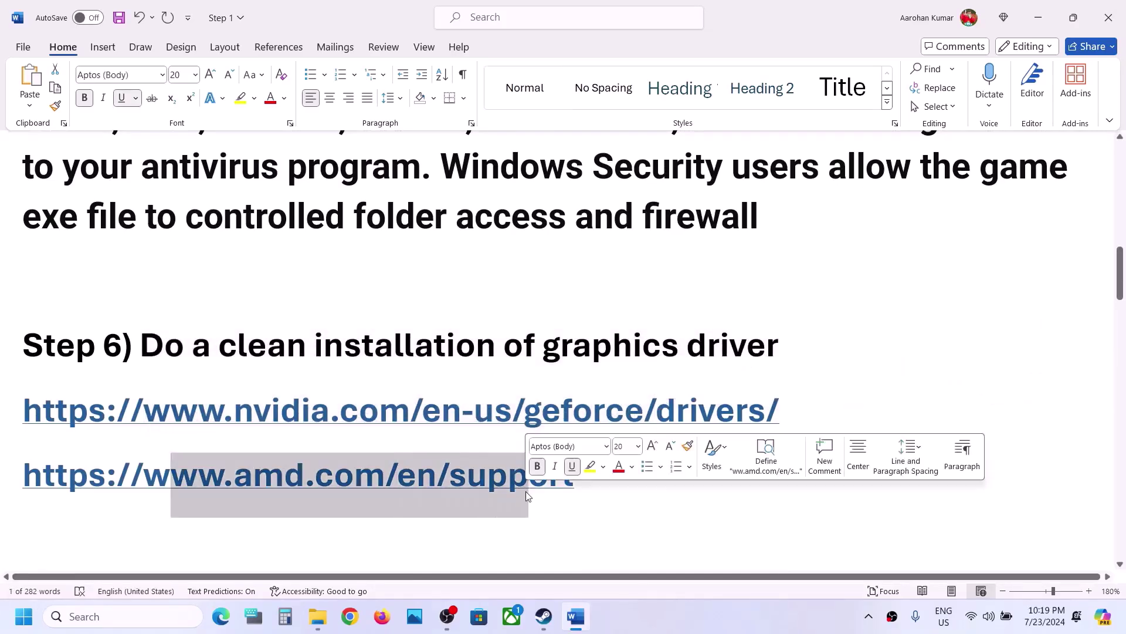
left_click_drag(655, 410, 779, 411)
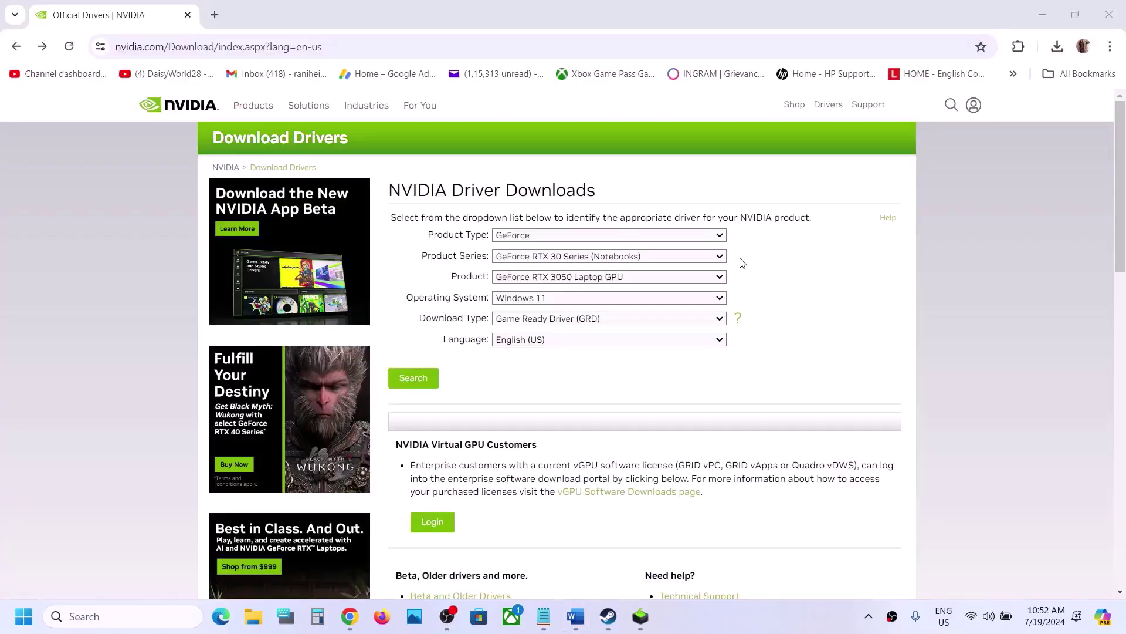
- On NVIDIA's Driver Downloads page in Chrome, select GeForce, GeForce RTX 30 Series (Notebooks) and GeForce RTX 3050 Laptop GPU as the product
left_click(589, 237)
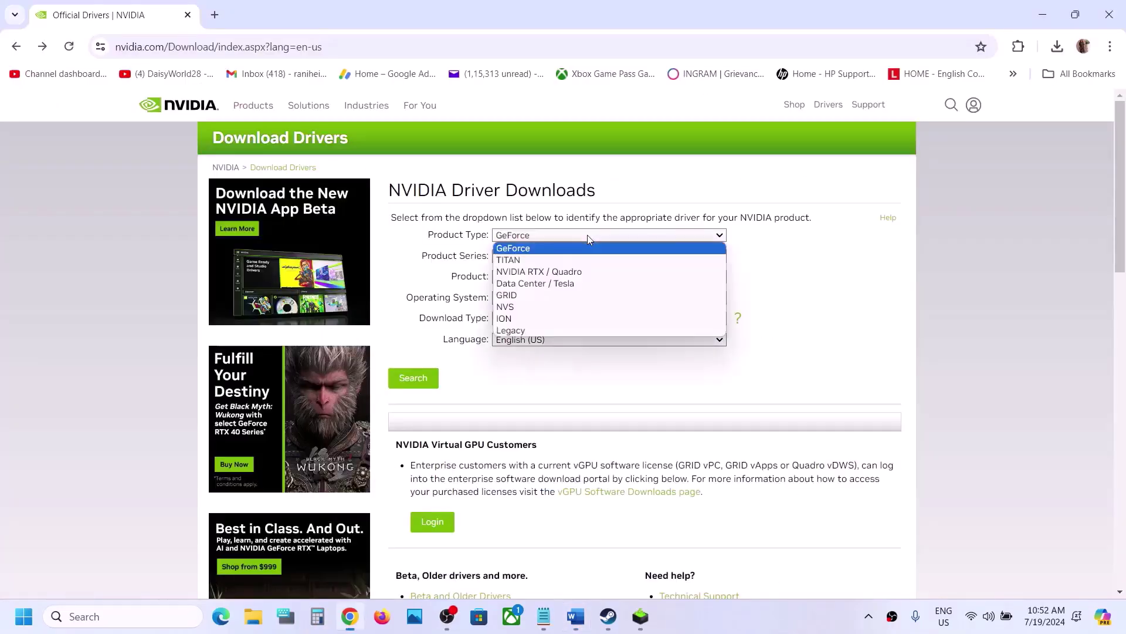
left_click(547, 249)
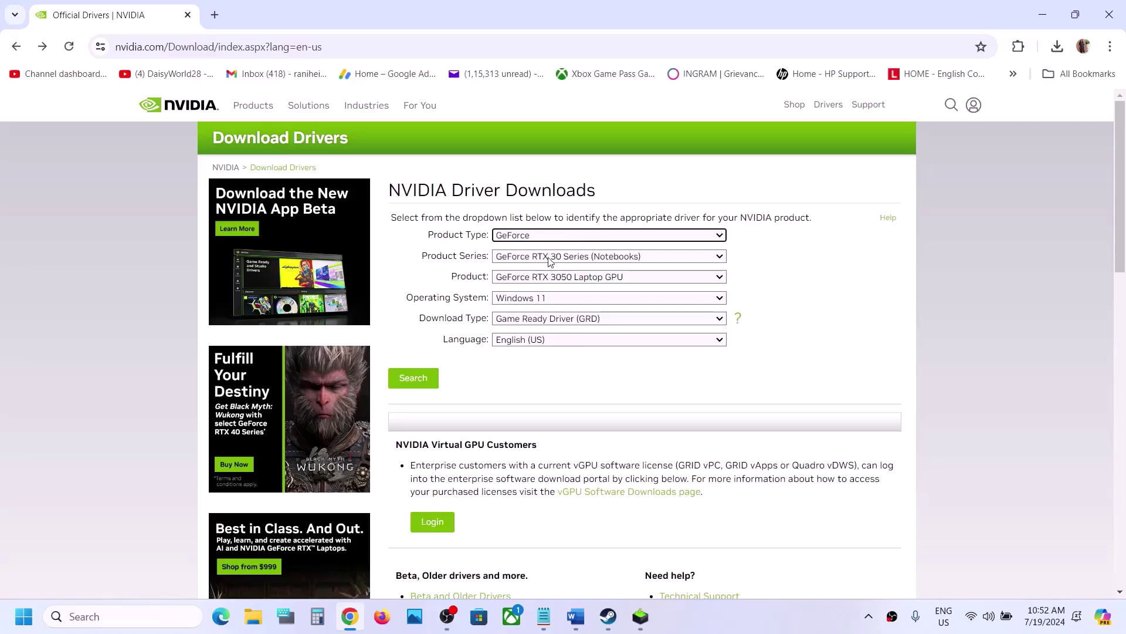
left_click(550, 258)
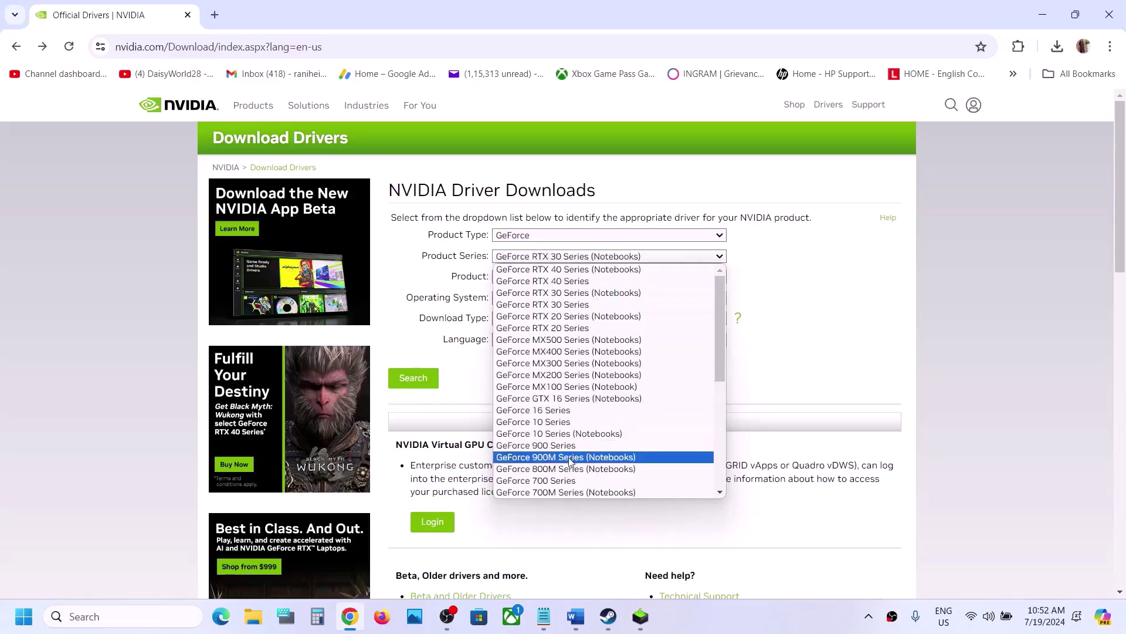
left_click(585, 293)
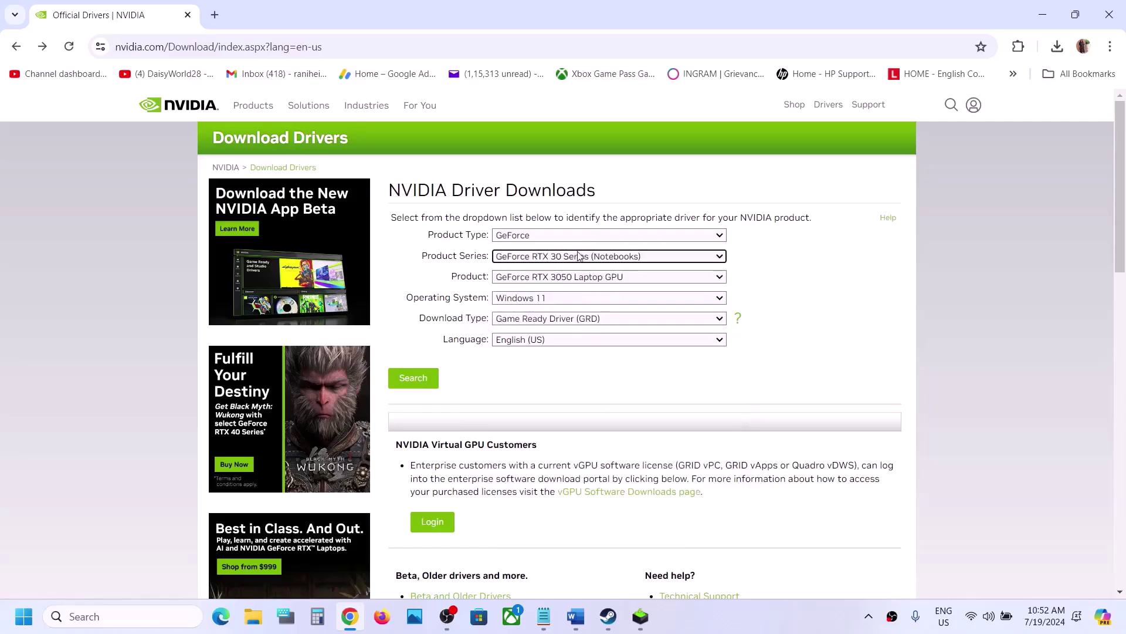
left_click(570, 279)
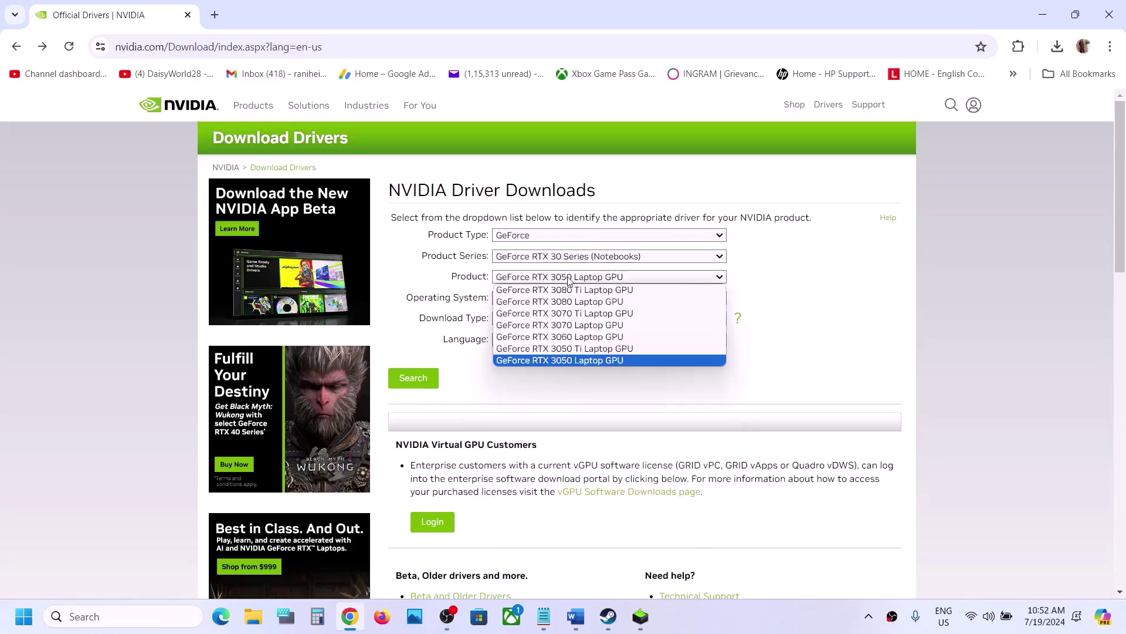
left_click(605, 360)
- Set the operating system to Windows 11 and search for the matching NVIDIA driver
left_click(549, 301)
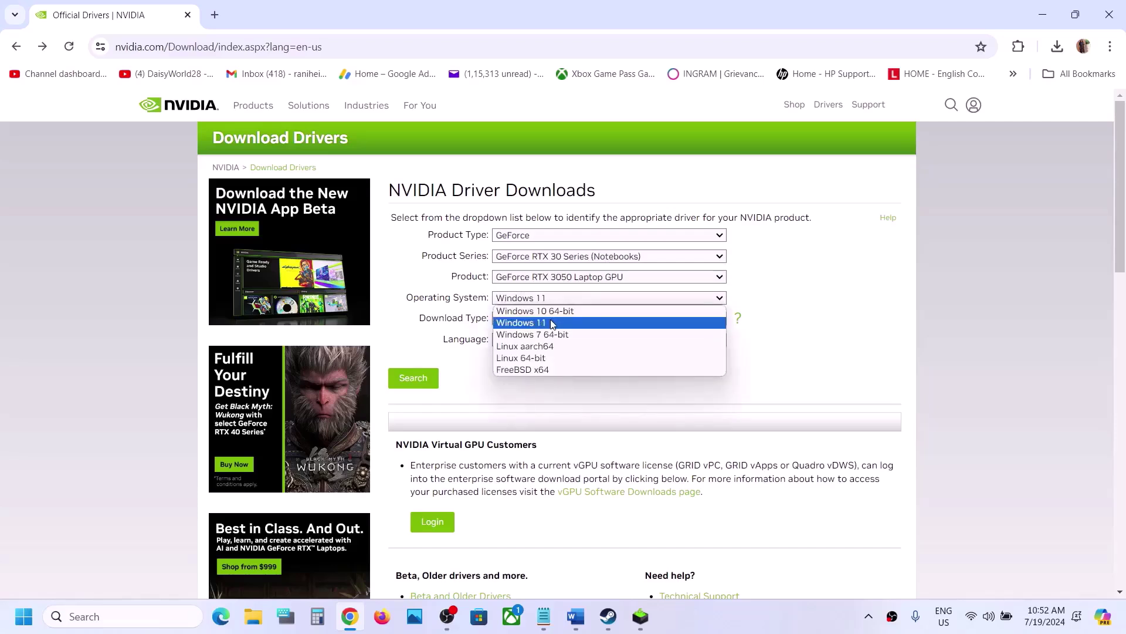
left_click(553, 322)
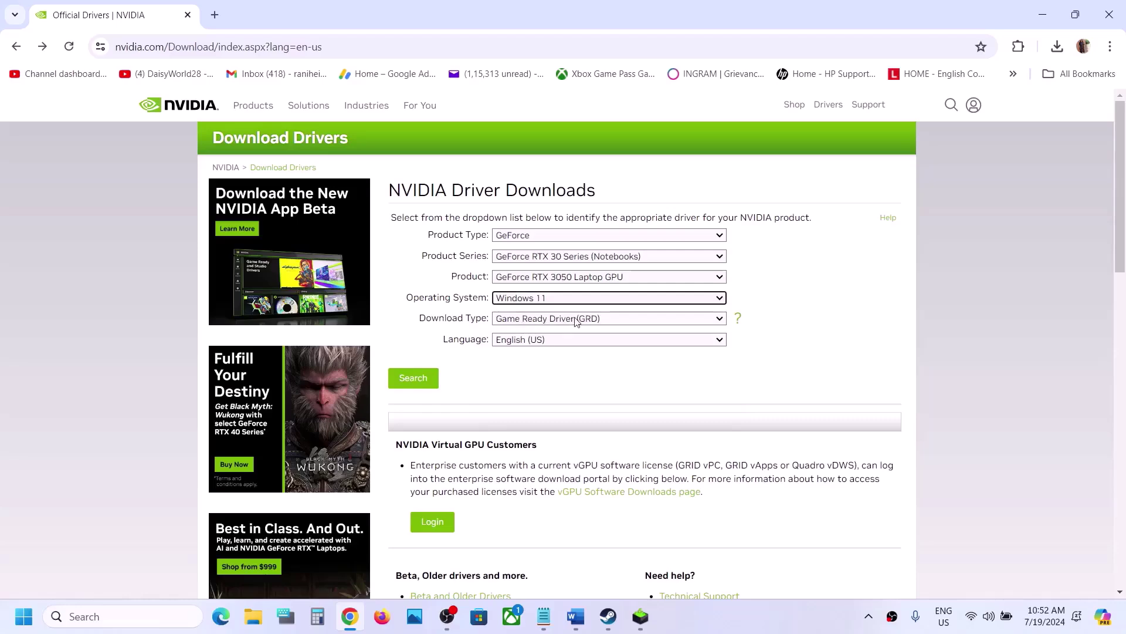
left_click(418, 374)
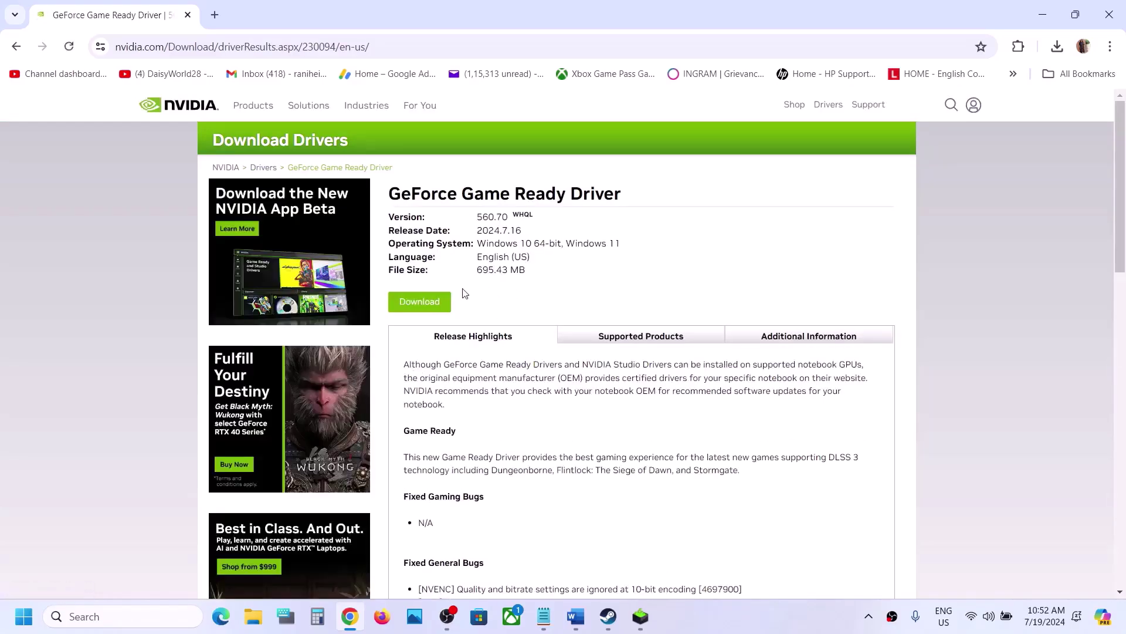
- Download the GeForce Game Ready Driver version 560.70 and check its progress in the recent downloads
left_click(434, 300)
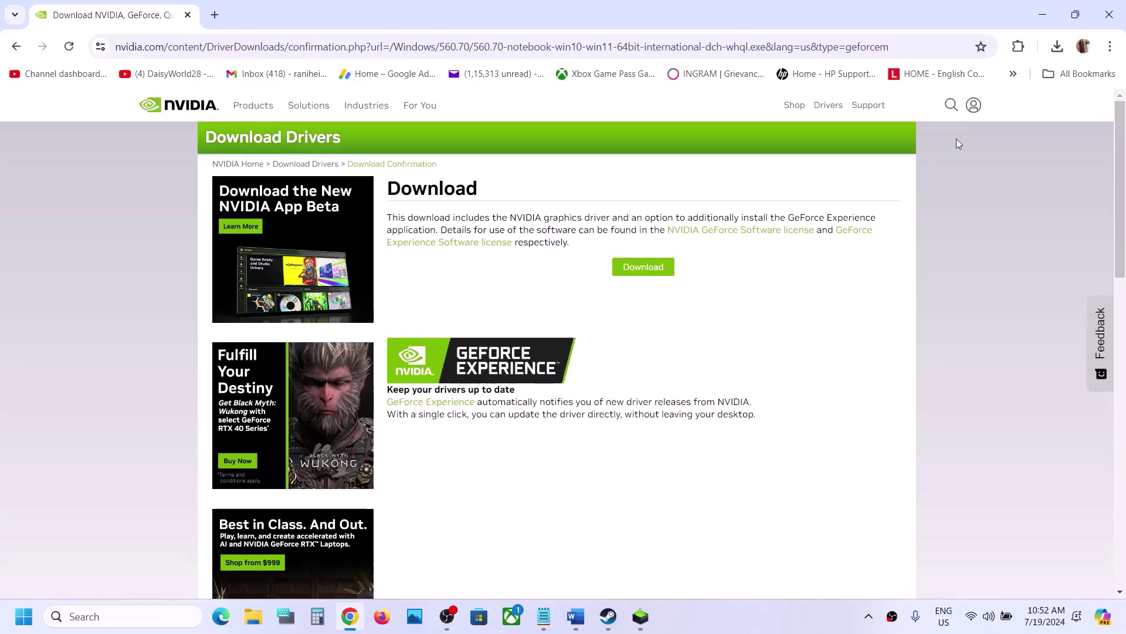
left_click(658, 269)
left_click(1060, 48)
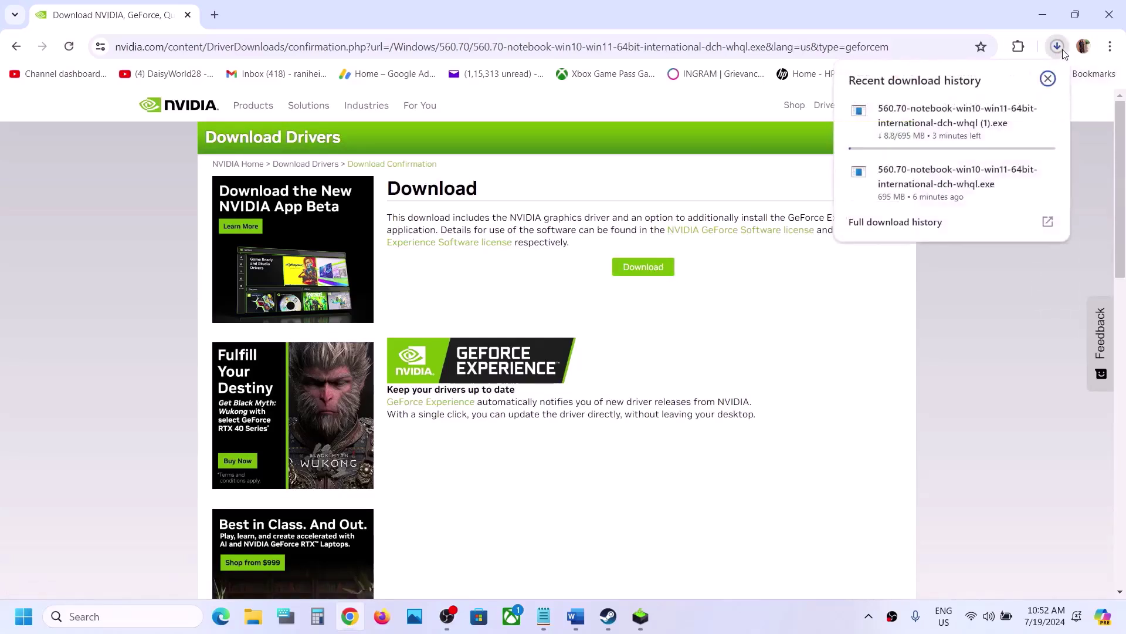
- Switch to the NVIDIA Installer, accept the license agreement and proceed with the Custom (Advanced) installation option
left_click(640, 628)
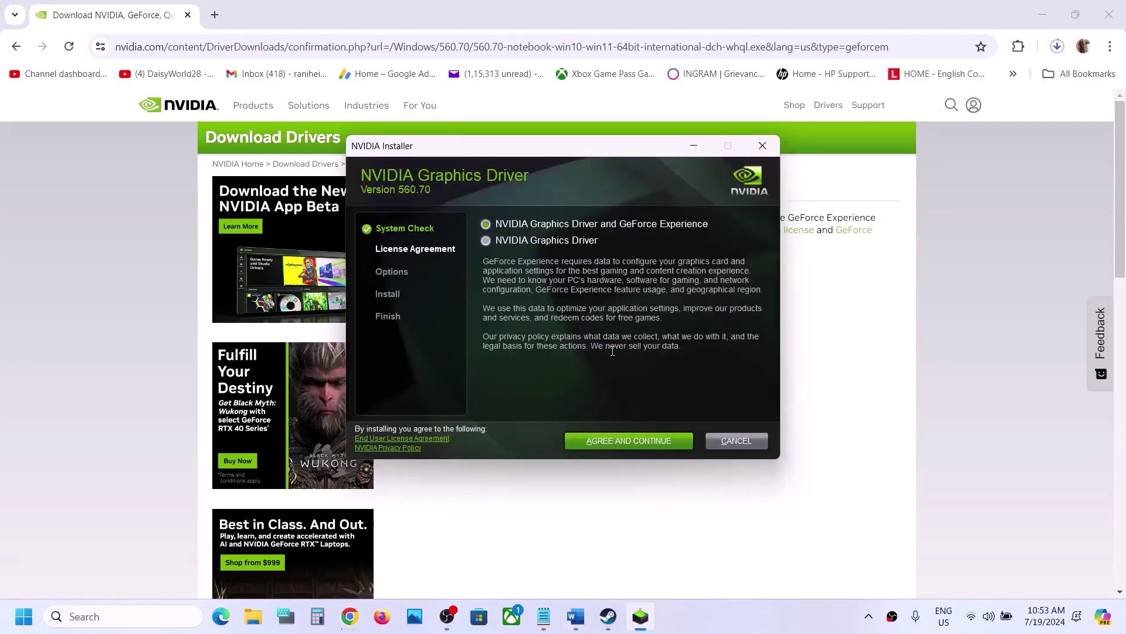
left_click(615, 440)
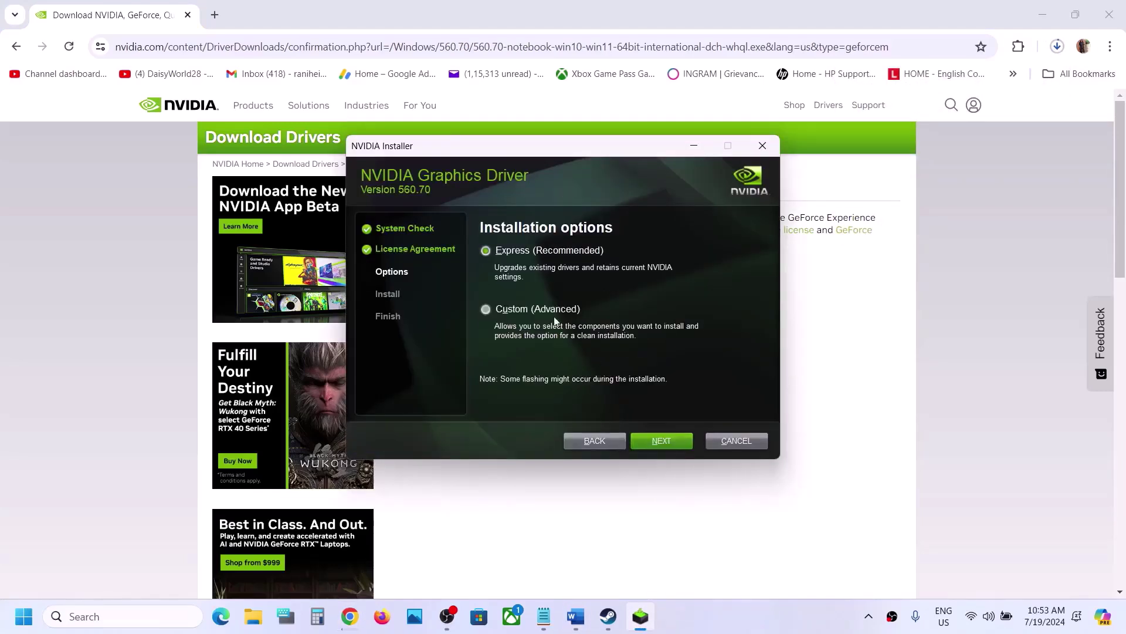
left_click(523, 310)
left_click(650, 440)
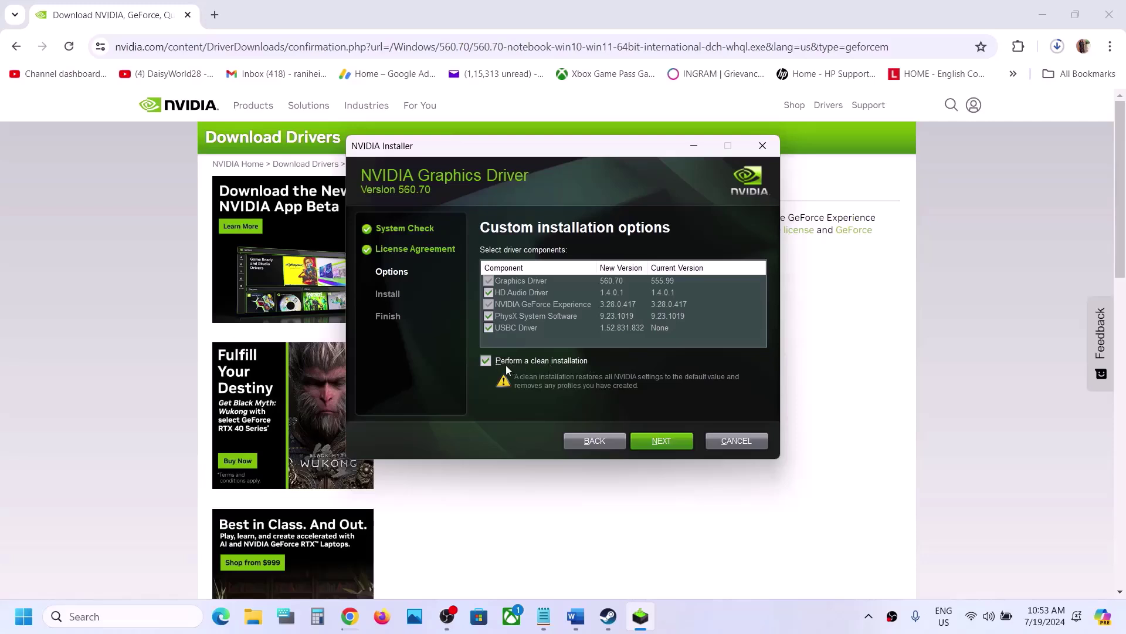
- Start the clean installation of the NVIDIA graphics driver, and open the Windows power options without choosing one
left_click(664, 443)
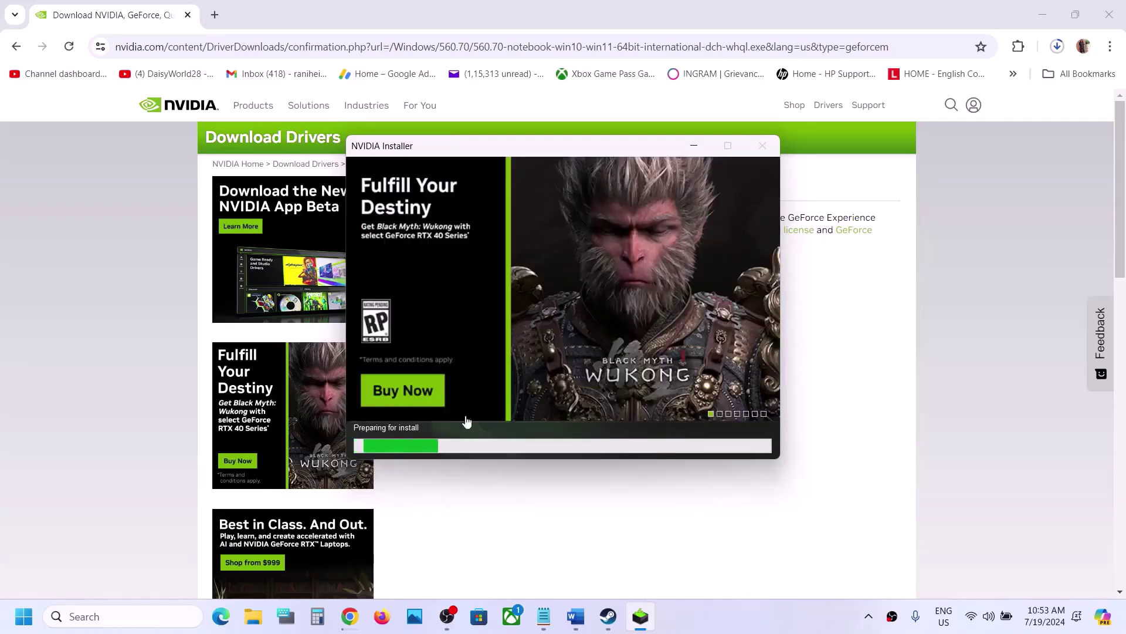
left_click(24, 616)
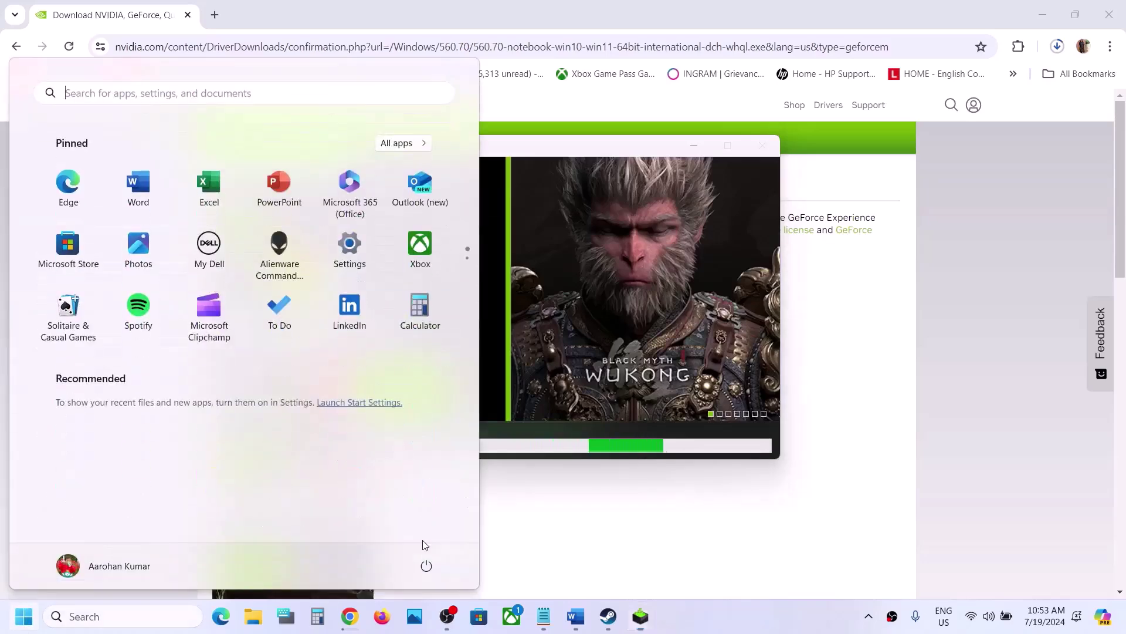
left_click(427, 567)
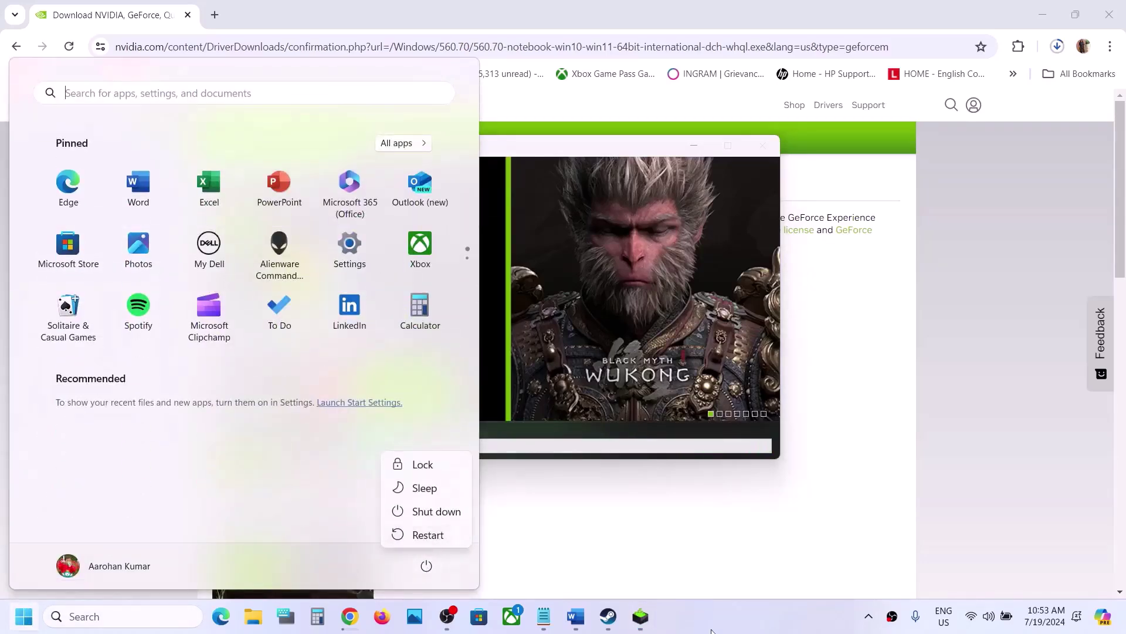
left_click(740, 623)
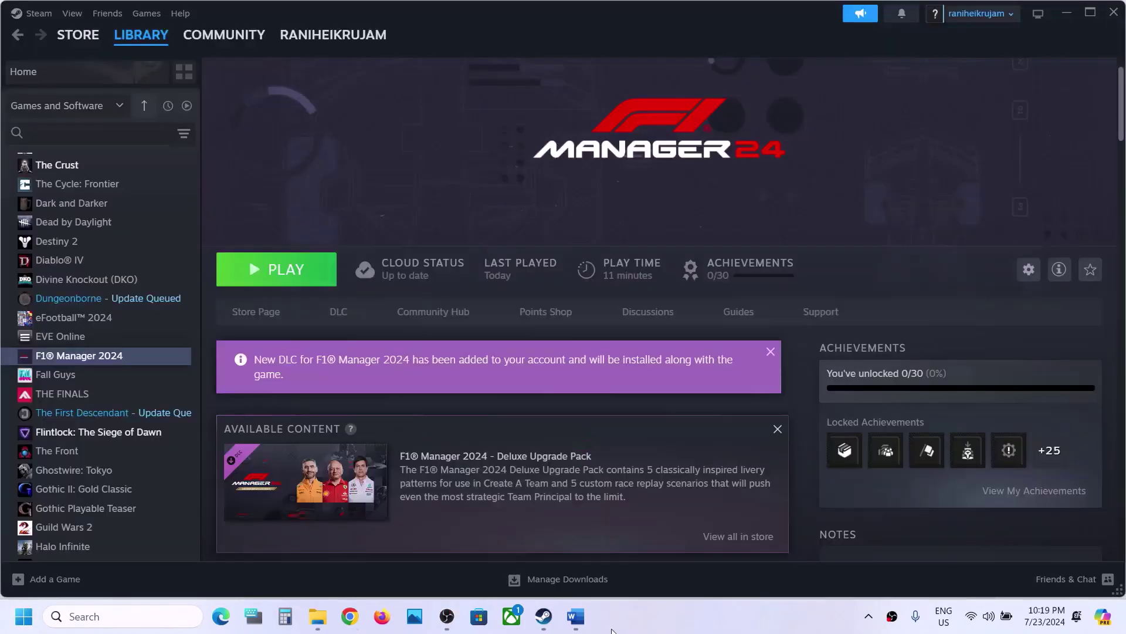
- Switch to the Word document and copy the word "graphics" from the Step 7 heading about the dedicated graphics card
left_click(575, 616)
scroll(428, 412, "down", 4)
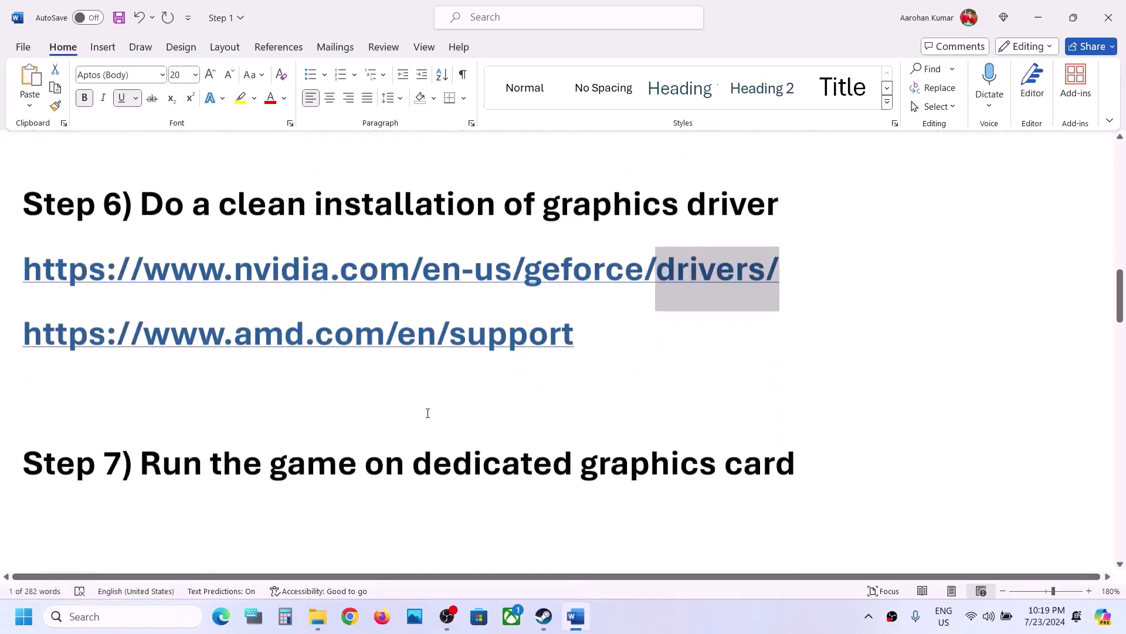
left_click_drag(212, 411, 718, 414)
left_click(699, 415)
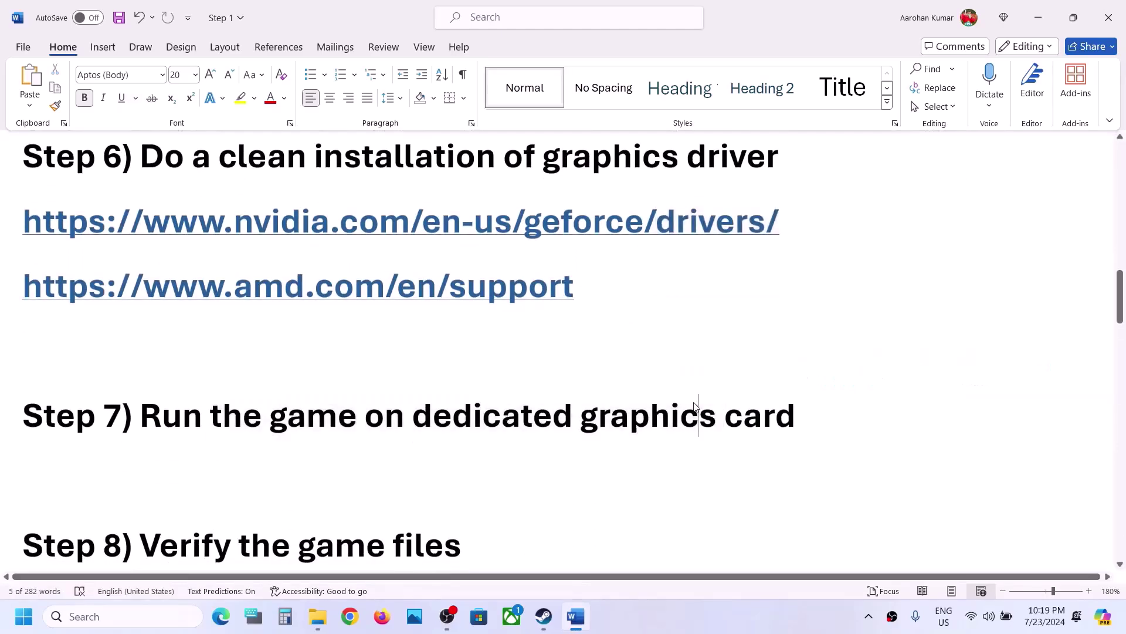
double_click(672, 414)
key("ctrl+c")
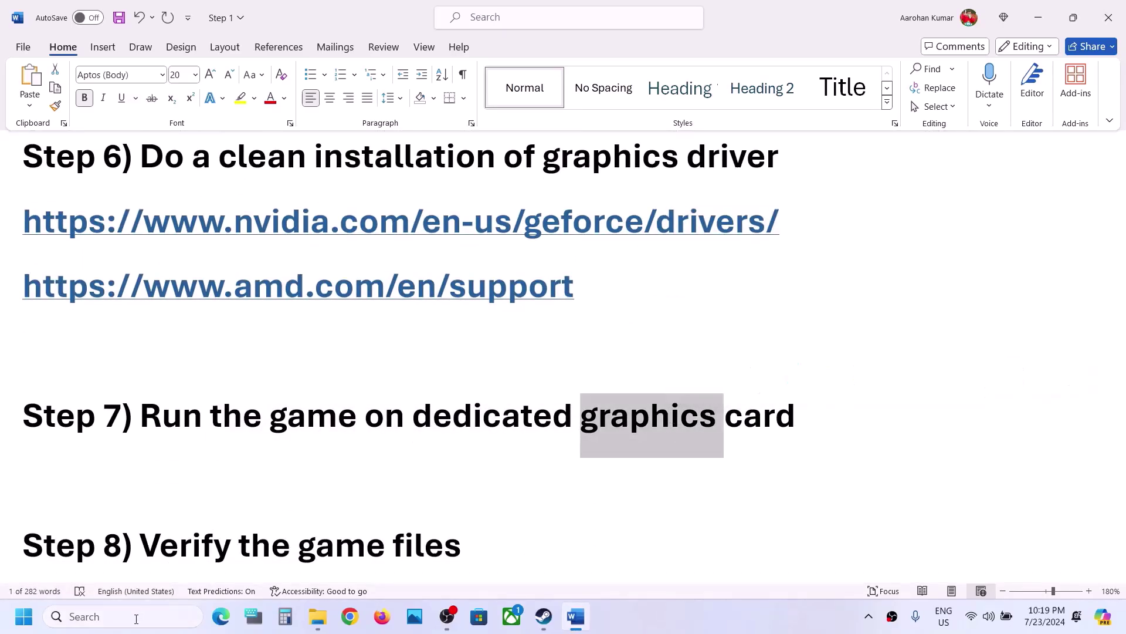
- Search Windows for the copied word "graphics" and open Graphics settings
left_click(134, 618)
key("ctrl+v")
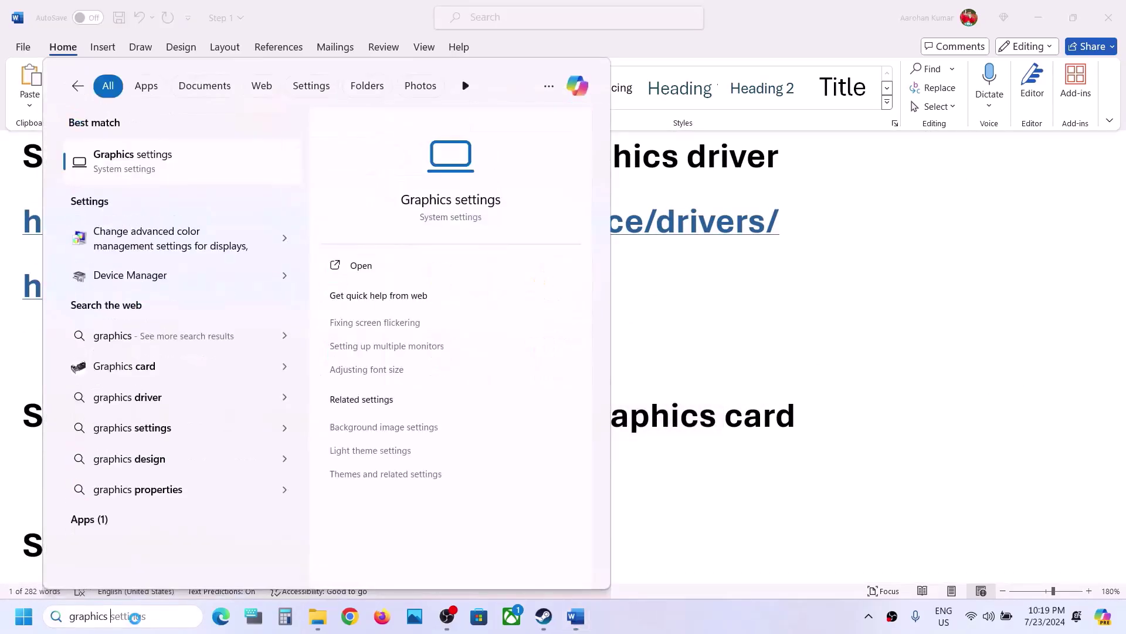
left_click(192, 162)
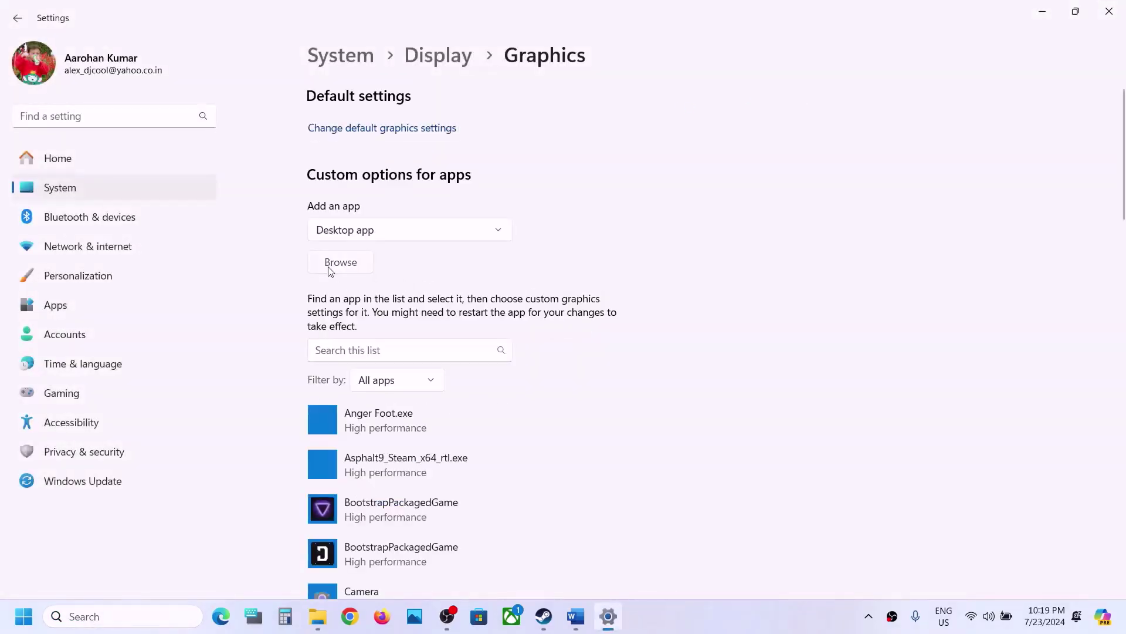
- Add the F1Manager24 application from C:\Program Files (x86)\Steam\steamapps\common\F1 Manager 2024 to the custom graphics options for apps
left_click(330, 269)
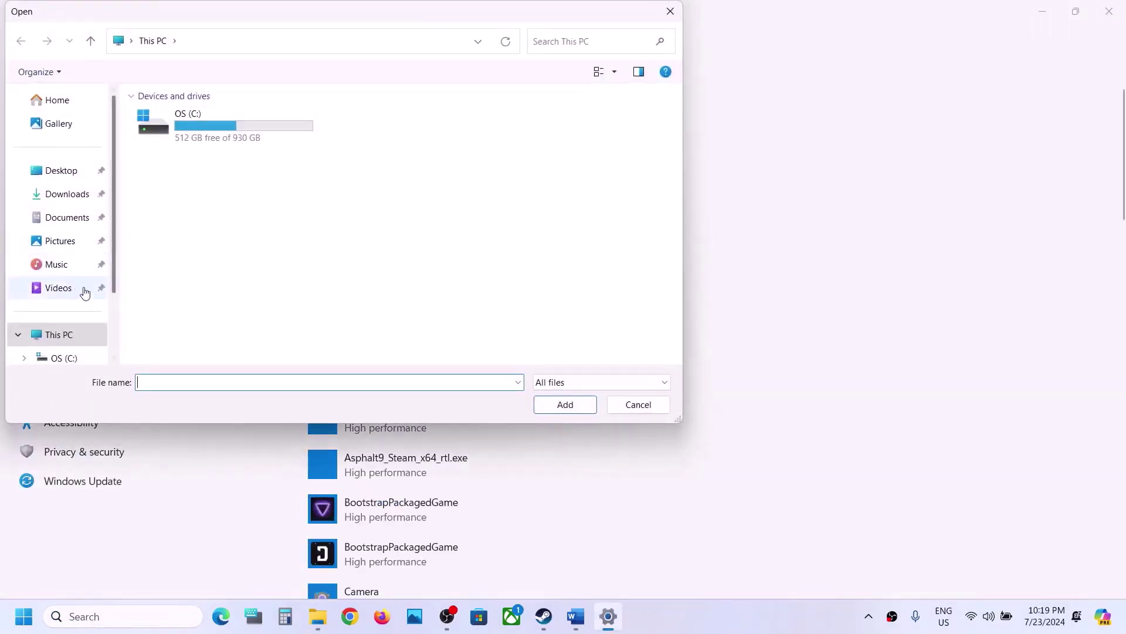
double_click(209, 138)
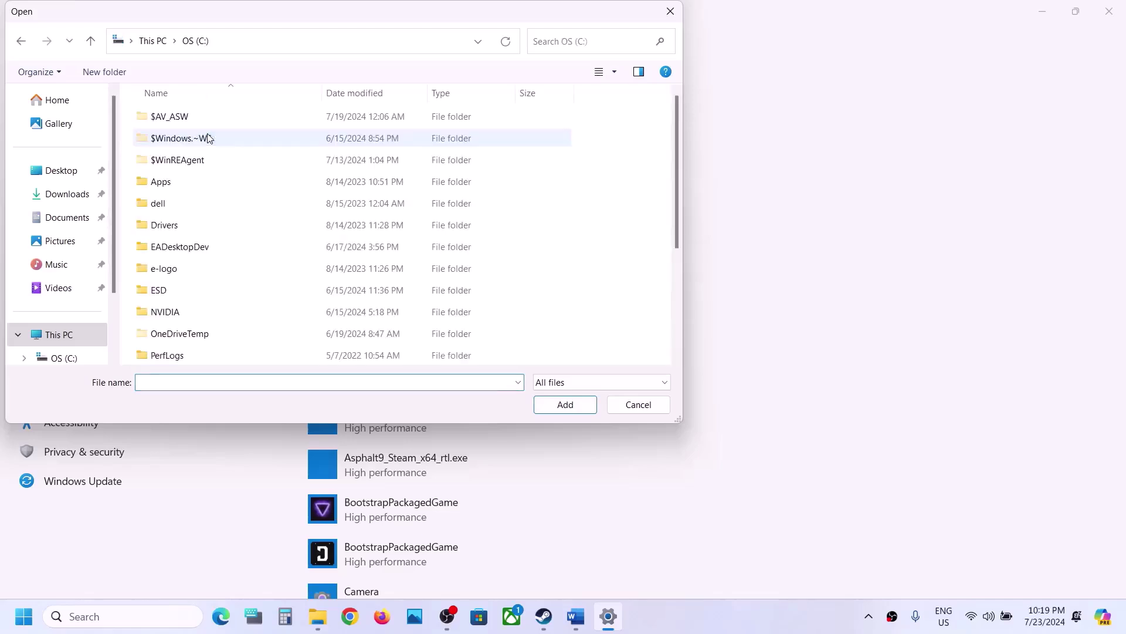
scroll(210, 188, "down", 3)
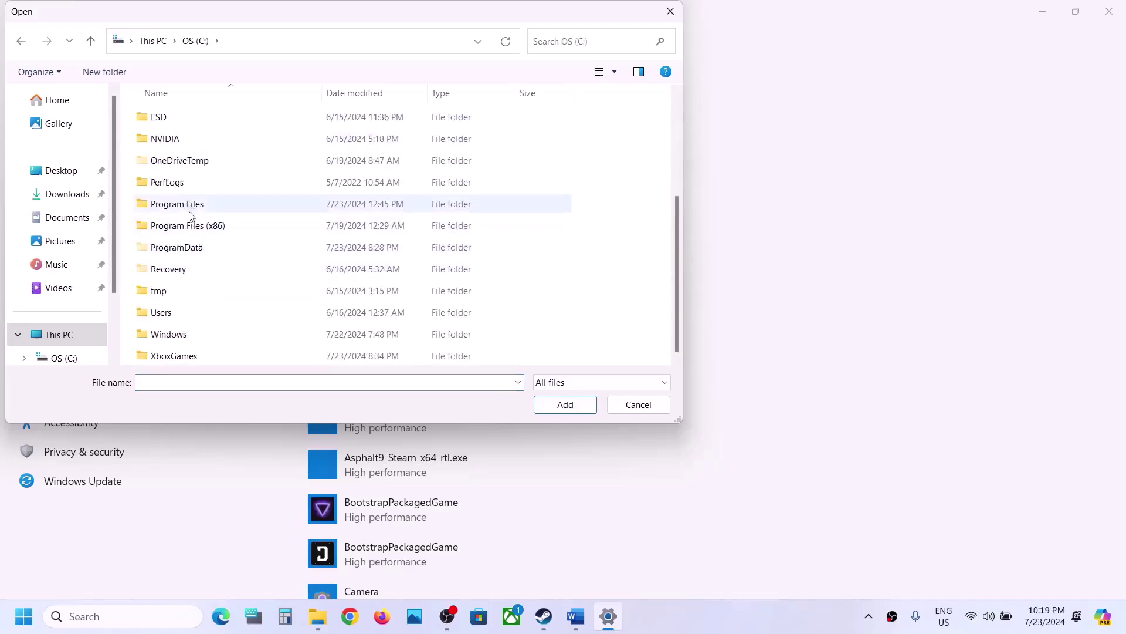
double_click(190, 224)
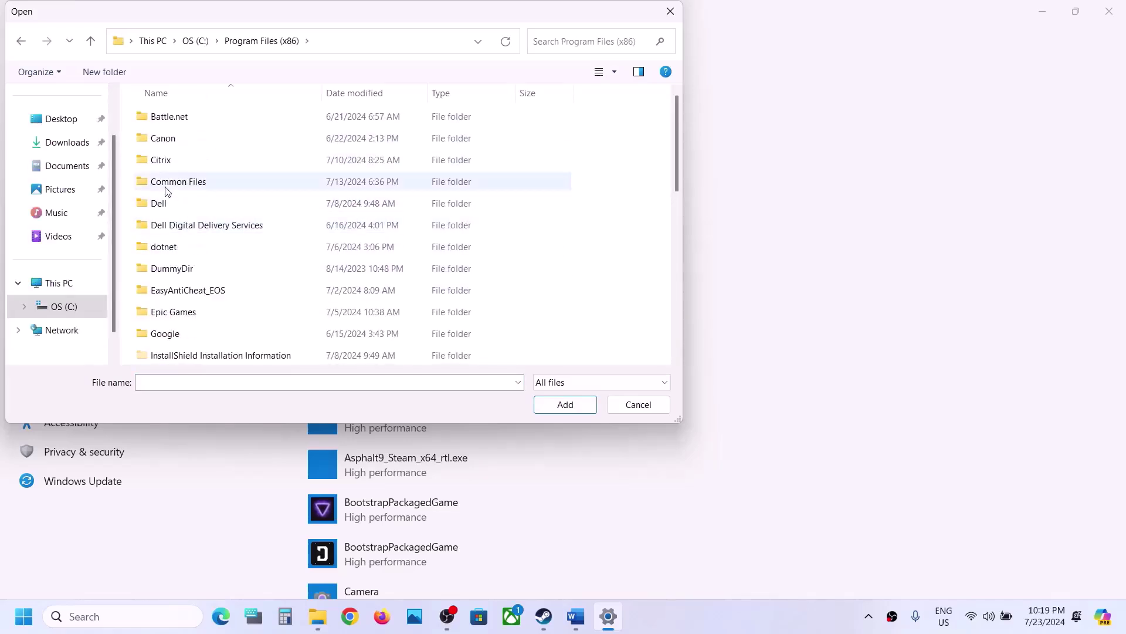
scroll(164, 188, "down", 5)
double_click(168, 160)
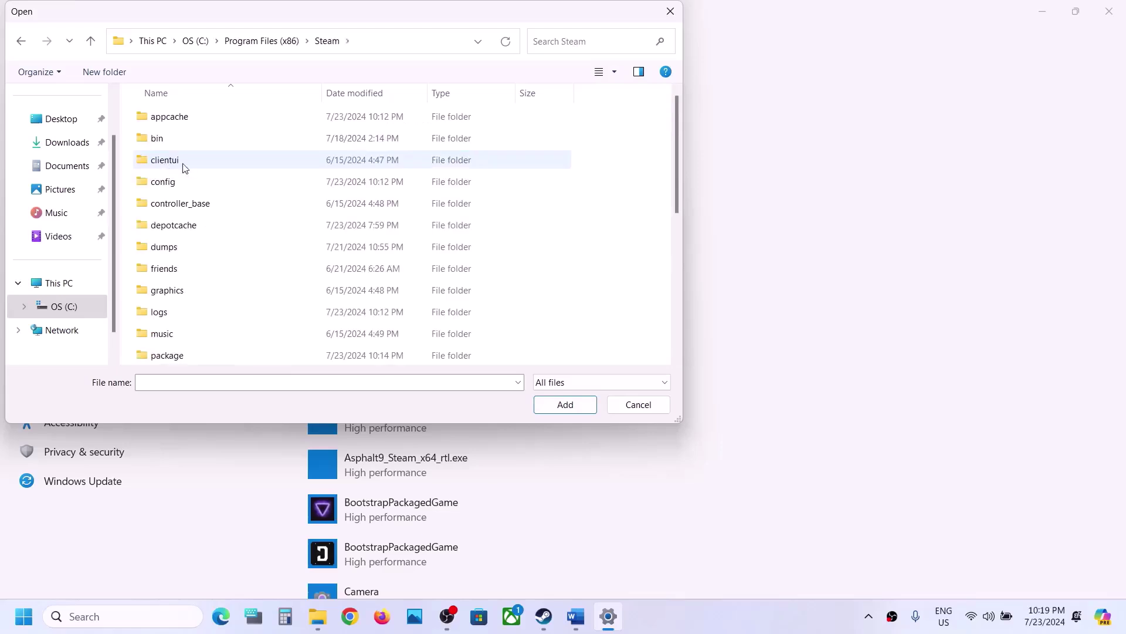
scroll(181, 167, "down", 5)
double_click(172, 139)
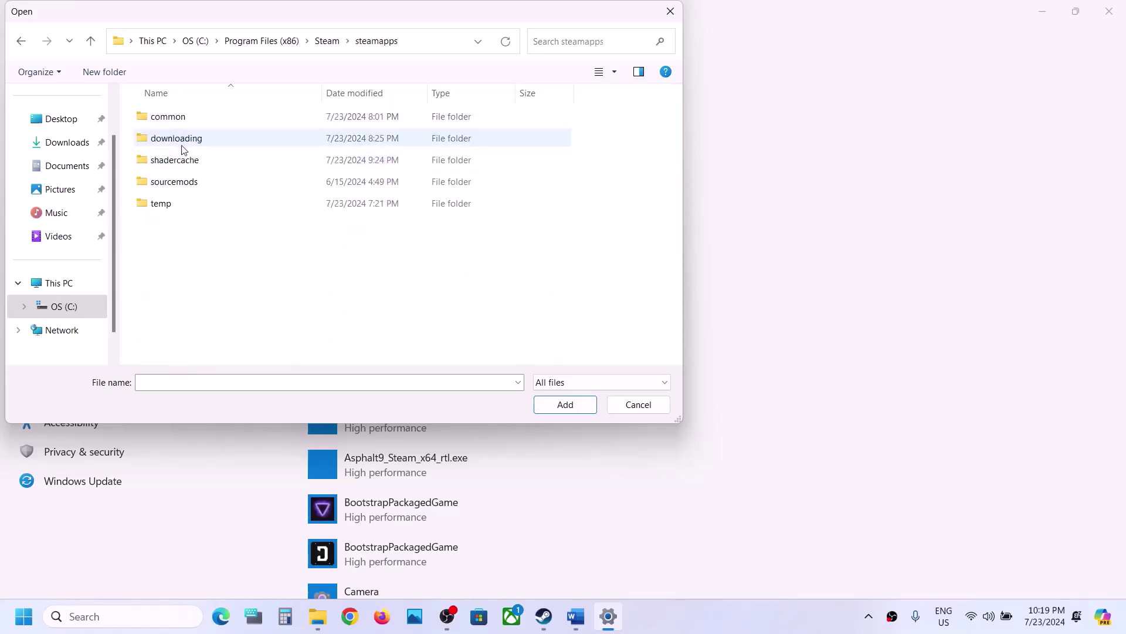
double_click(175, 120)
double_click(176, 120)
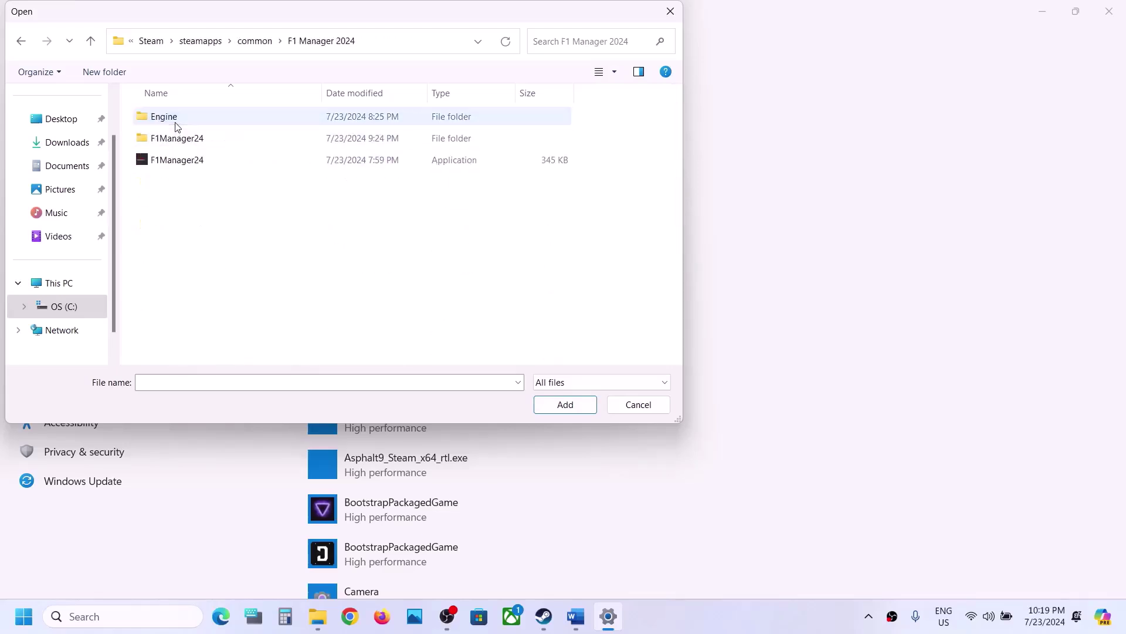
left_click(193, 160)
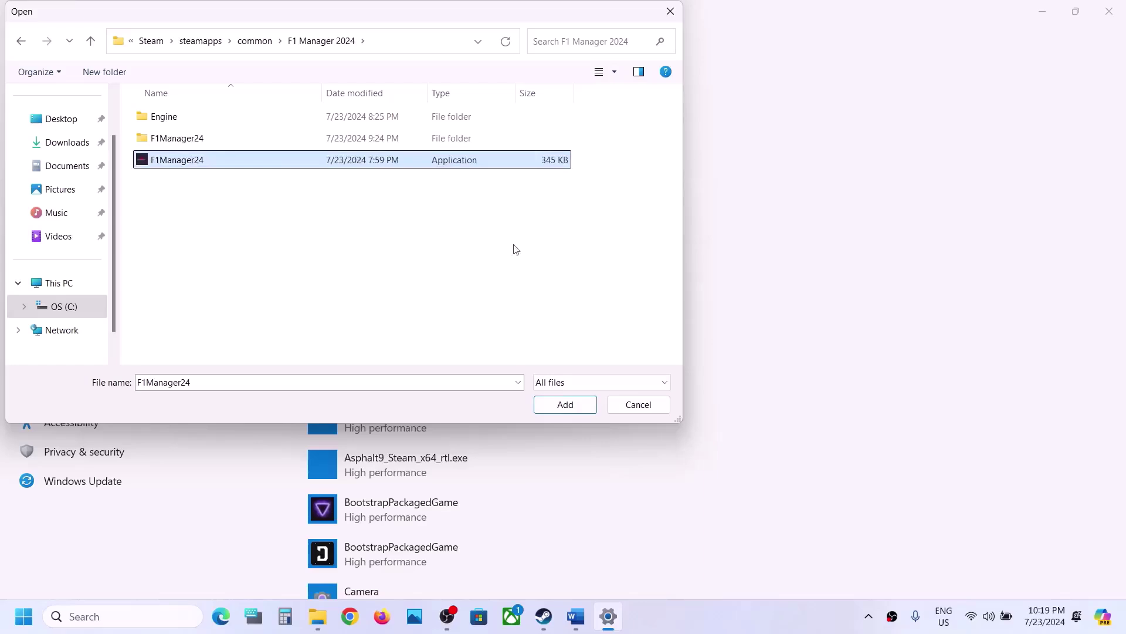
left_click(575, 402)
- Set the graphics preference of the added F1 Manager 2024 entry to High performance and save it
left_click(519, 441)
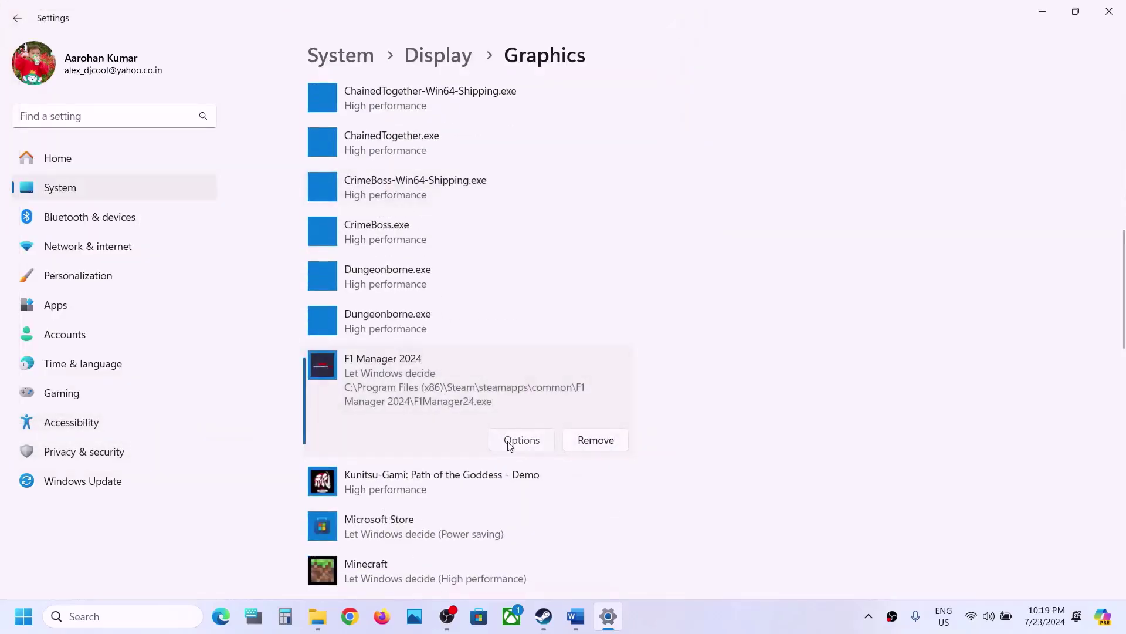
left_click(475, 298)
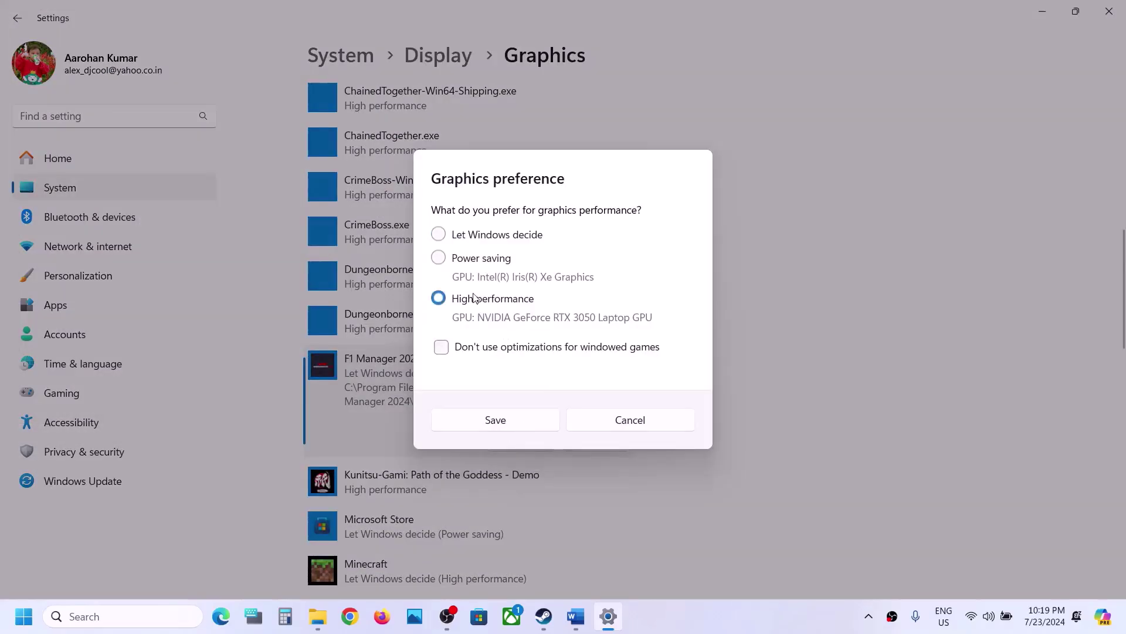
left_click(516, 425)
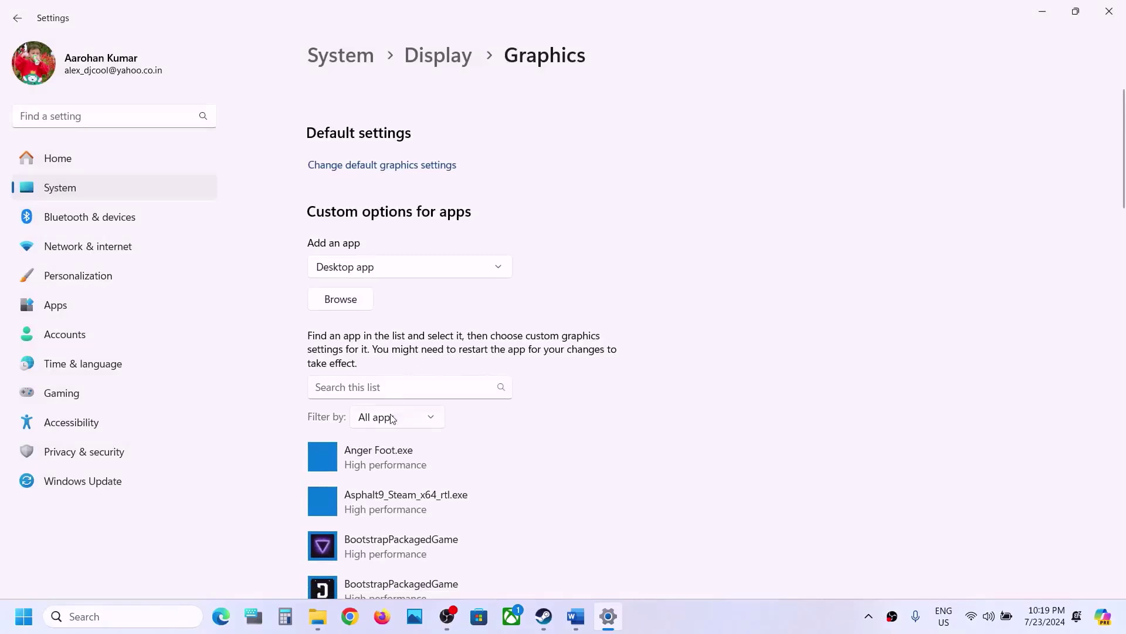
- Add the second F1Manager24 application, from the game's F1Manager24\Binaries\Win64 folder, to the custom graphics options
left_click(340, 299)
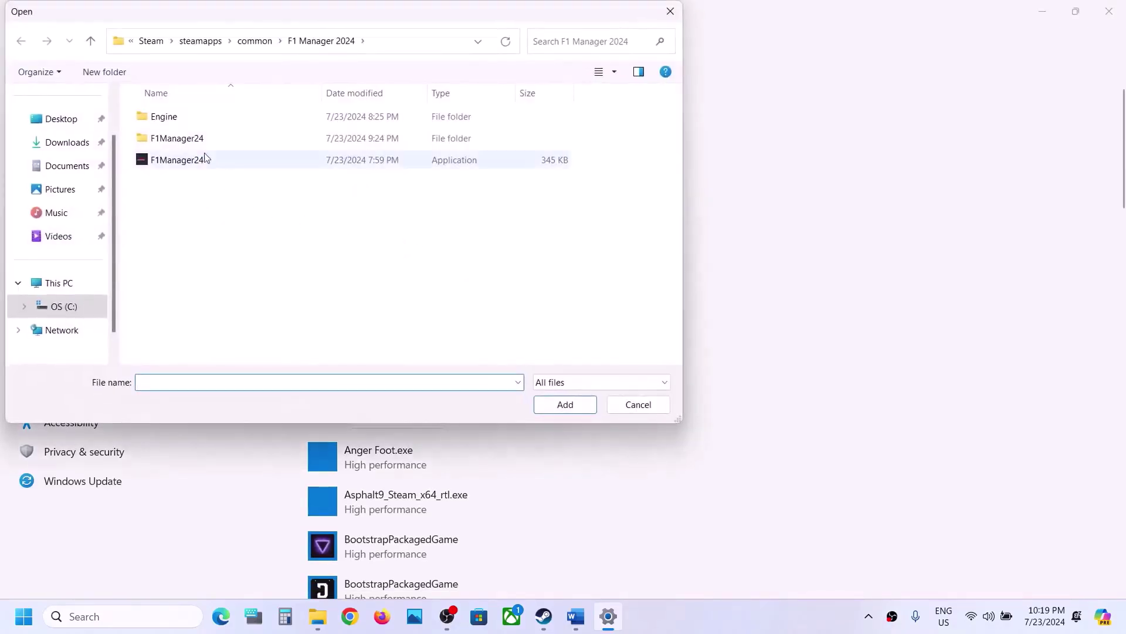
double_click(194, 137)
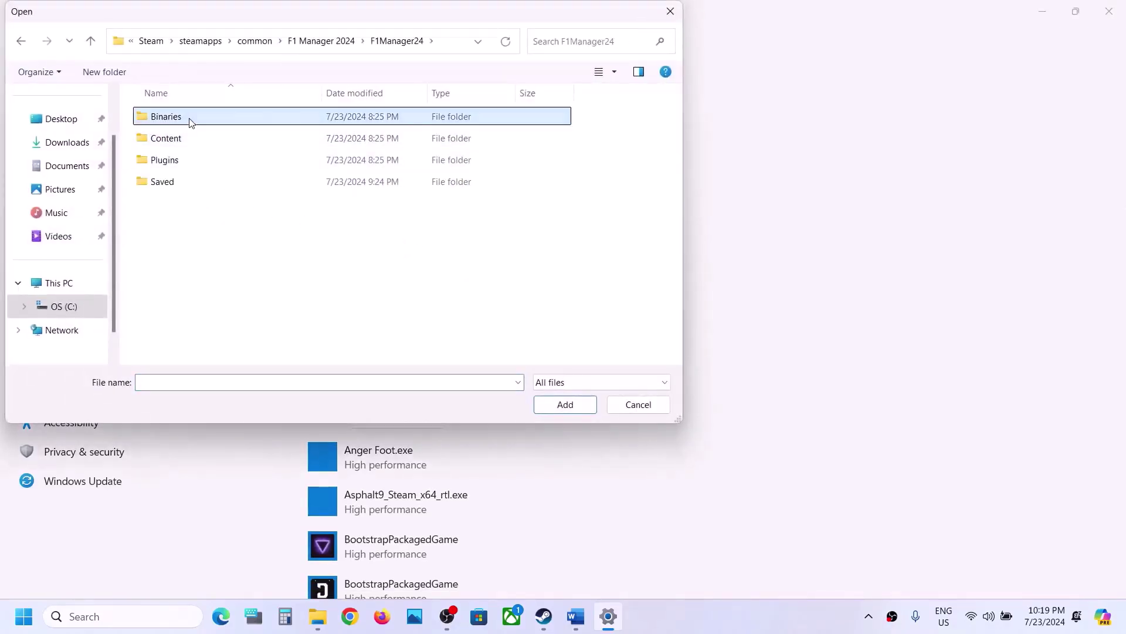
double_click(189, 117)
double_click(189, 117)
left_click(189, 139)
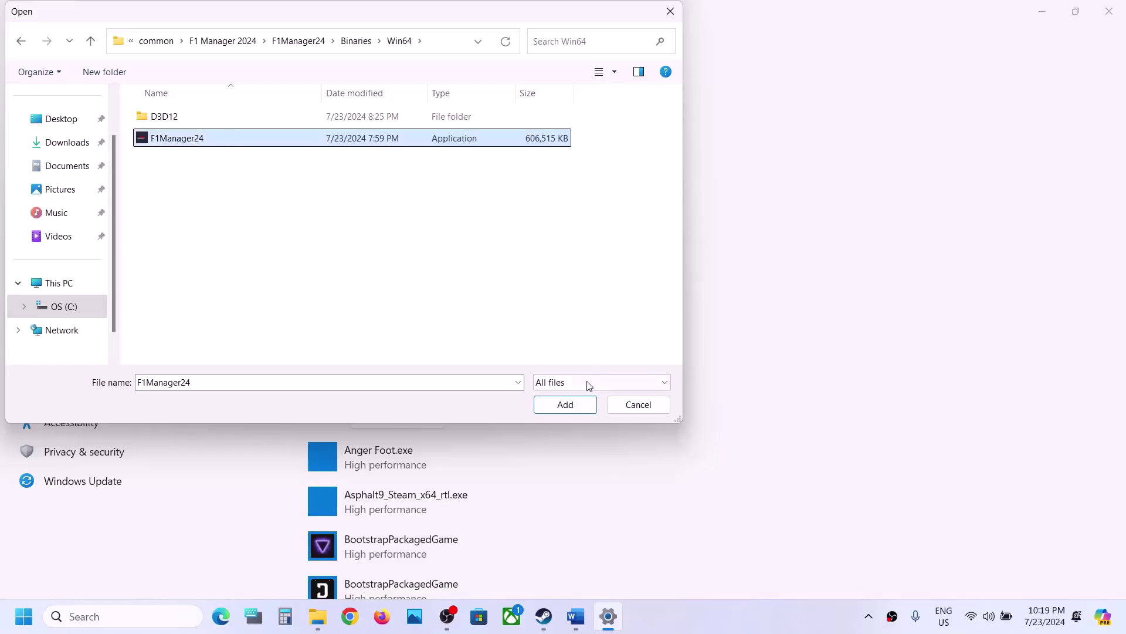
left_click(573, 404)
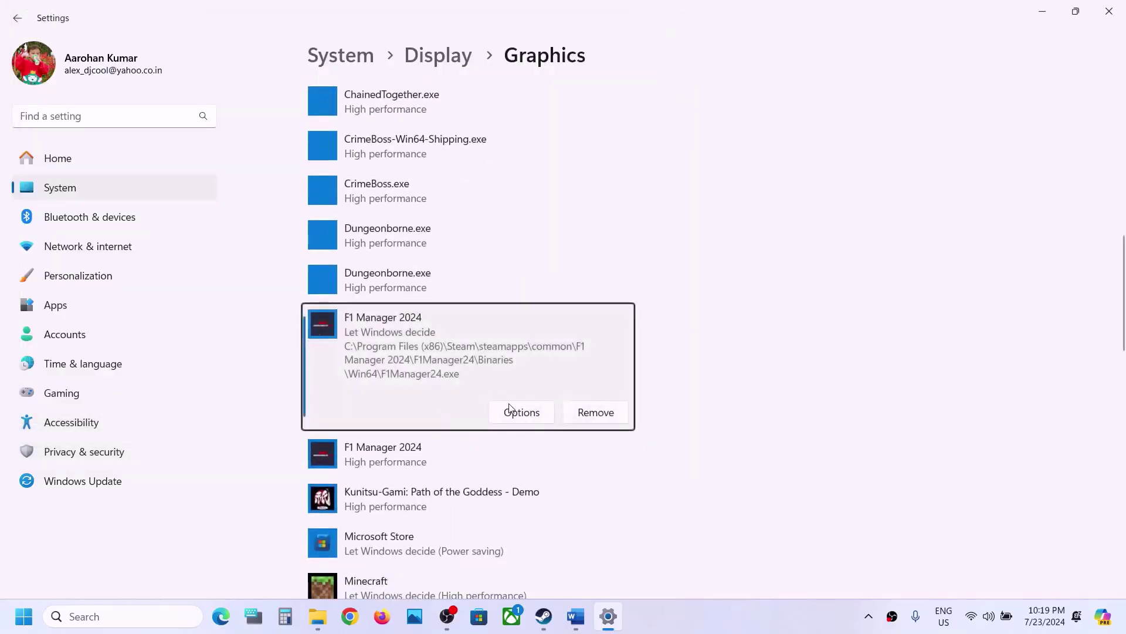
- Save High performance as the graphics preference for the F1 Manager 2024 entry located in Binaries\Win64
left_click(514, 410)
left_click(486, 300)
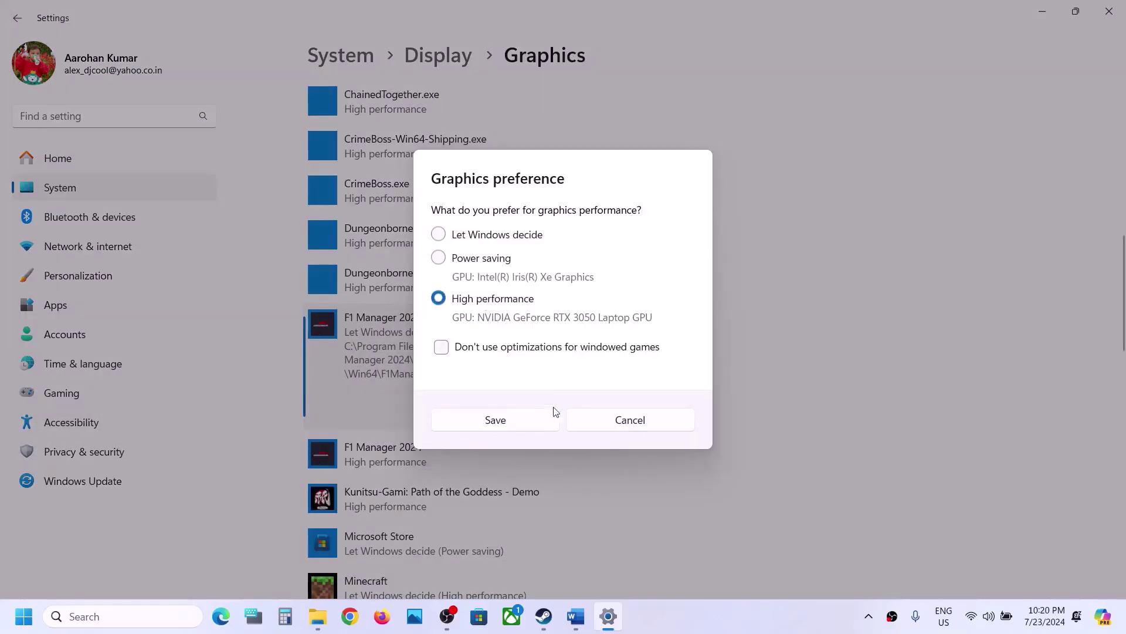
left_click(509, 429)
- Return to the Word document and highlight the Step 8 text "Verify the game files"
left_click(546, 618)
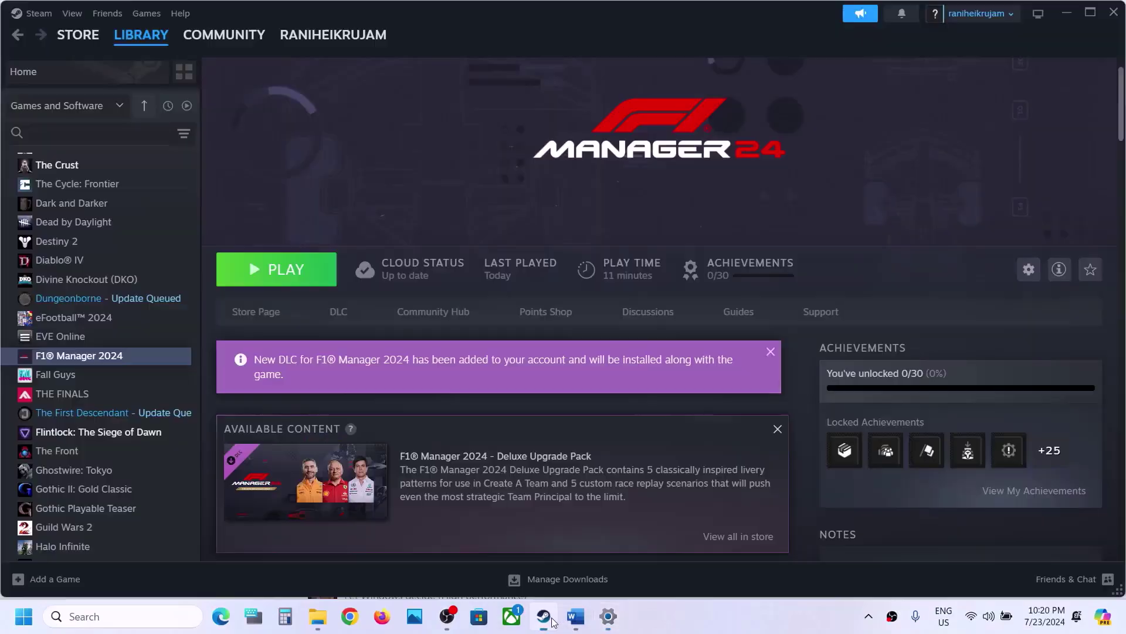
left_click(590, 626)
scroll(409, 353, "down", 3)
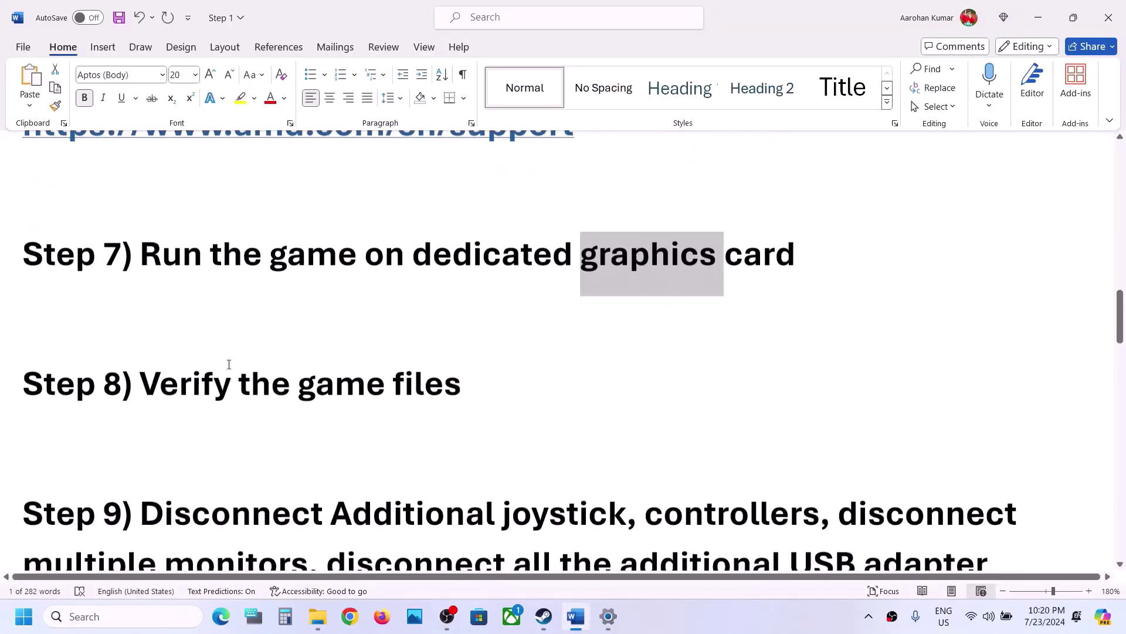
left_click_drag(140, 384, 461, 384)
- Switch to Steam and verify the integrity of F1 Manager 2024's installed files from the game's properties
left_click(543, 616)
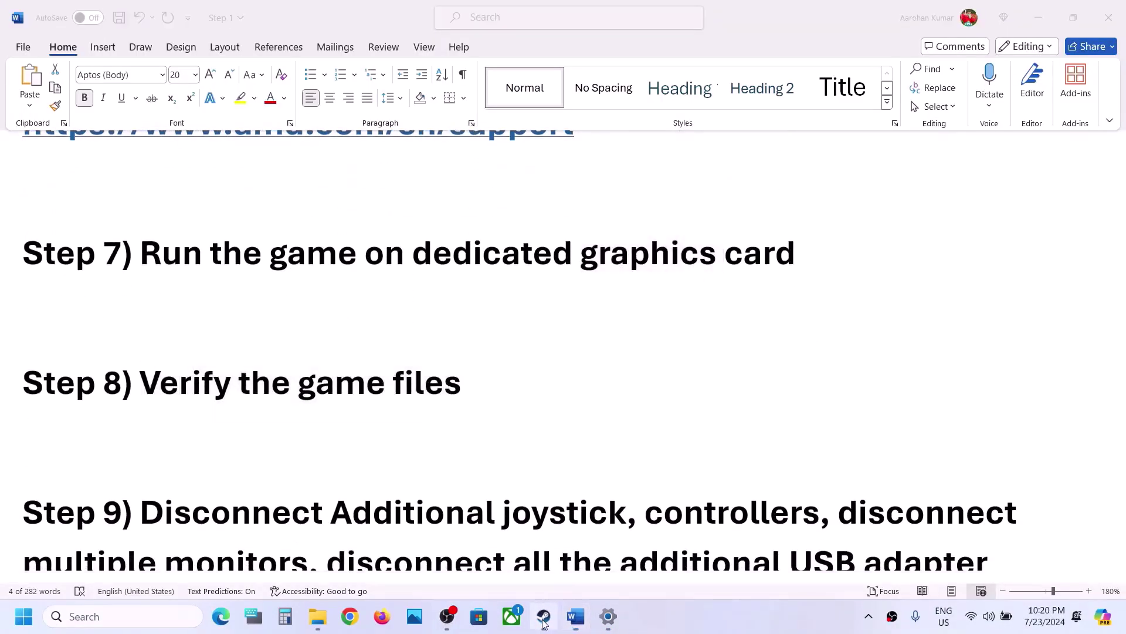
right_click(77, 357)
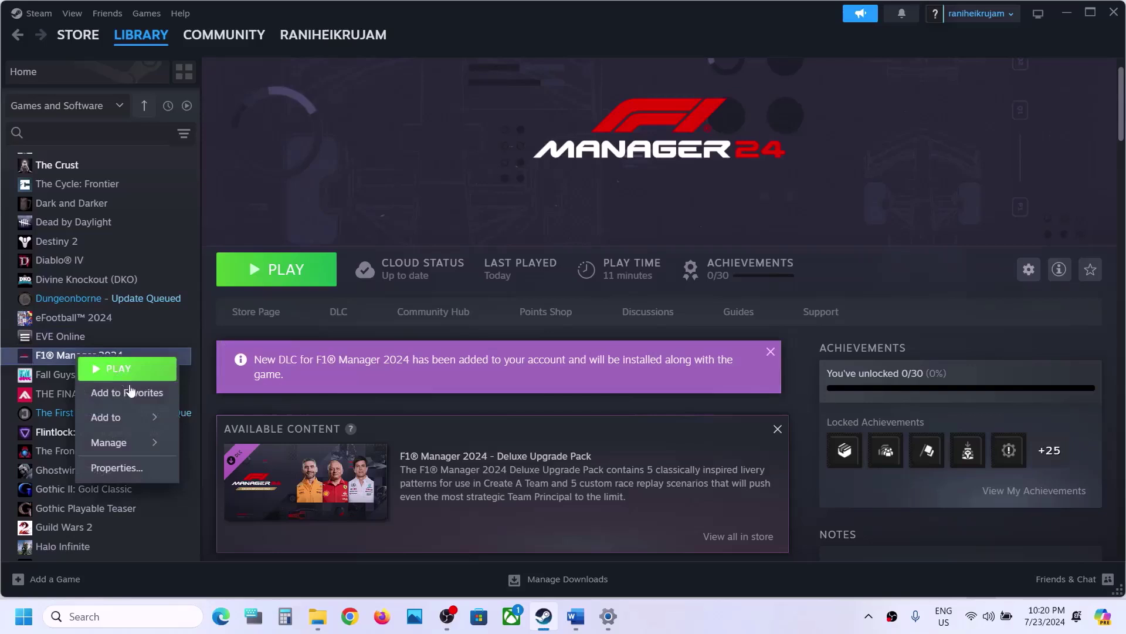
left_click(116, 467)
left_click(304, 232)
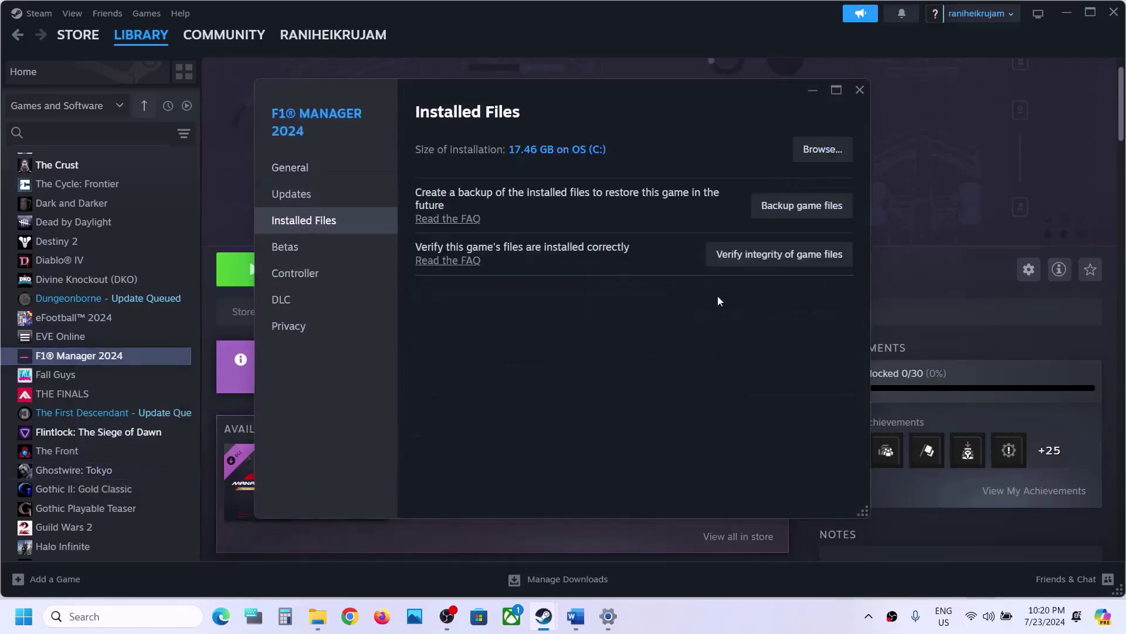
left_click(784, 258)
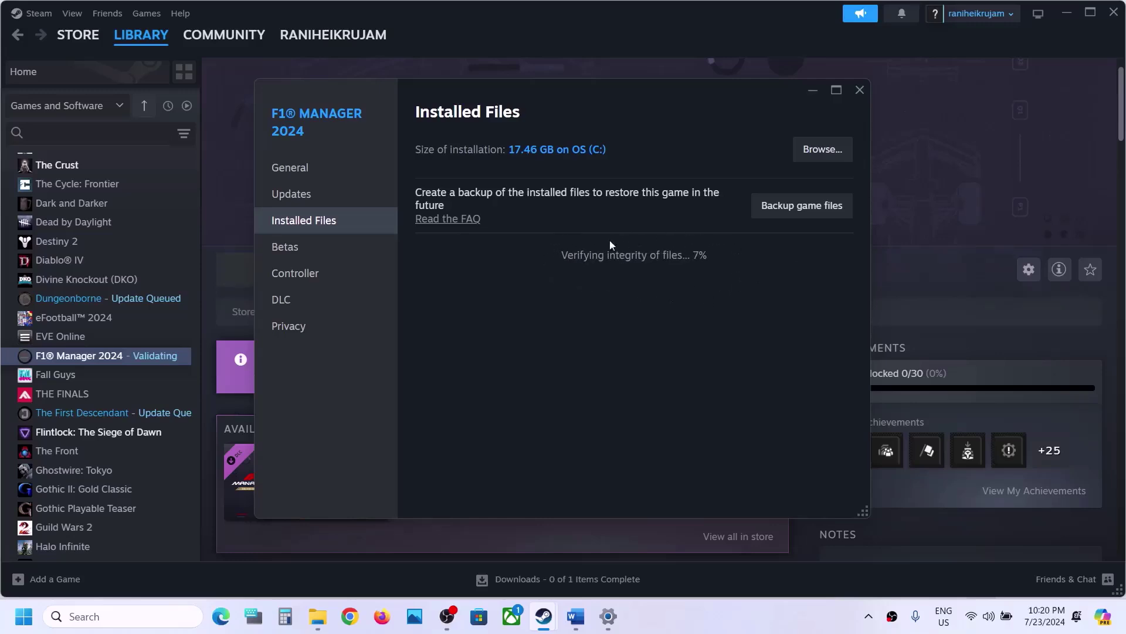
- Switch to the Word document and read Step 9, highlighting the advice on disconnecting joysticks, controllers and multiple monitors
left_click(577, 622)
scroll(427, 410, "down", 5)
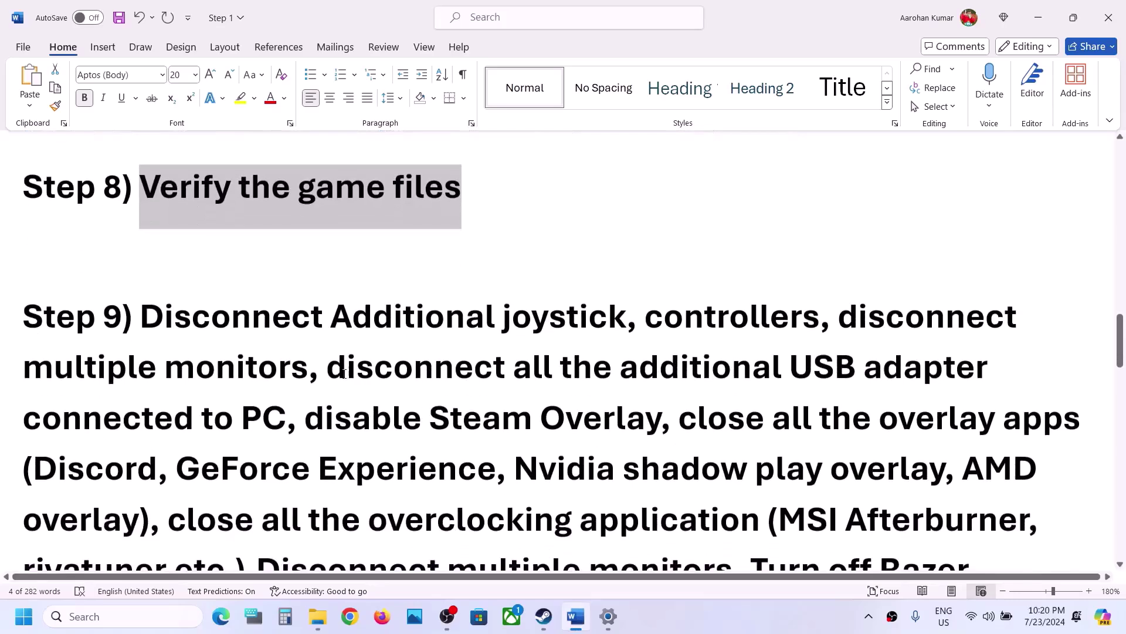
scroll(345, 374, "down", 1)
left_click_drag(147, 221, 740, 212)
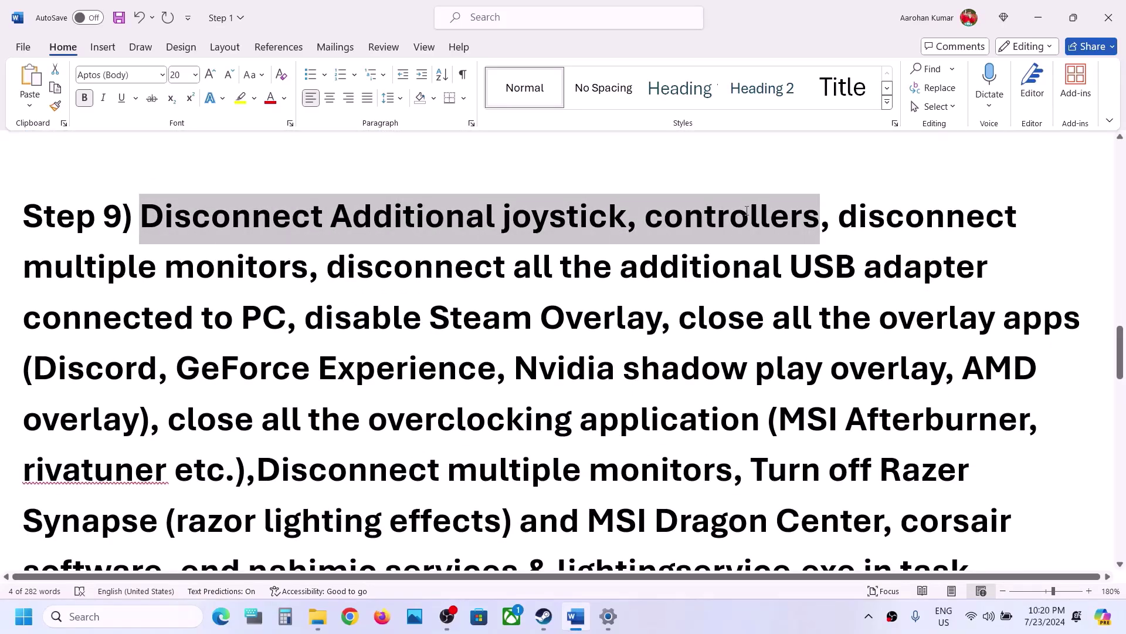
left_click_drag(747, 211, 751, 212)
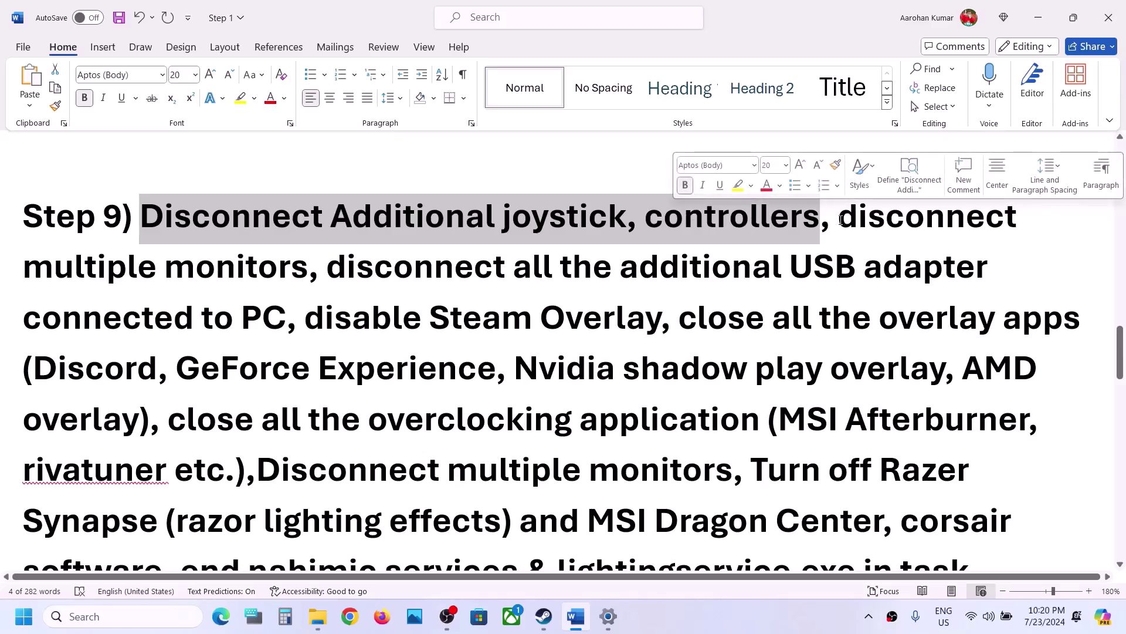
left_click_drag(841, 220, 262, 297)
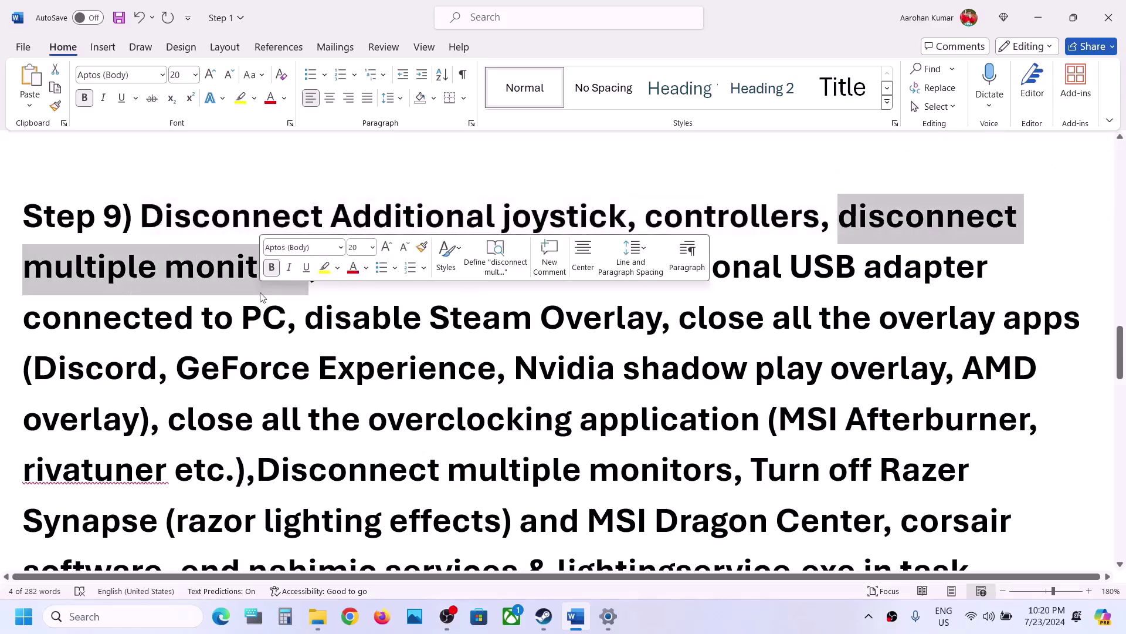
- Read further in Step 9, highlighting the advice on disconnecting additional USB adapters and disabling Steam Overlay
left_click(329, 311)
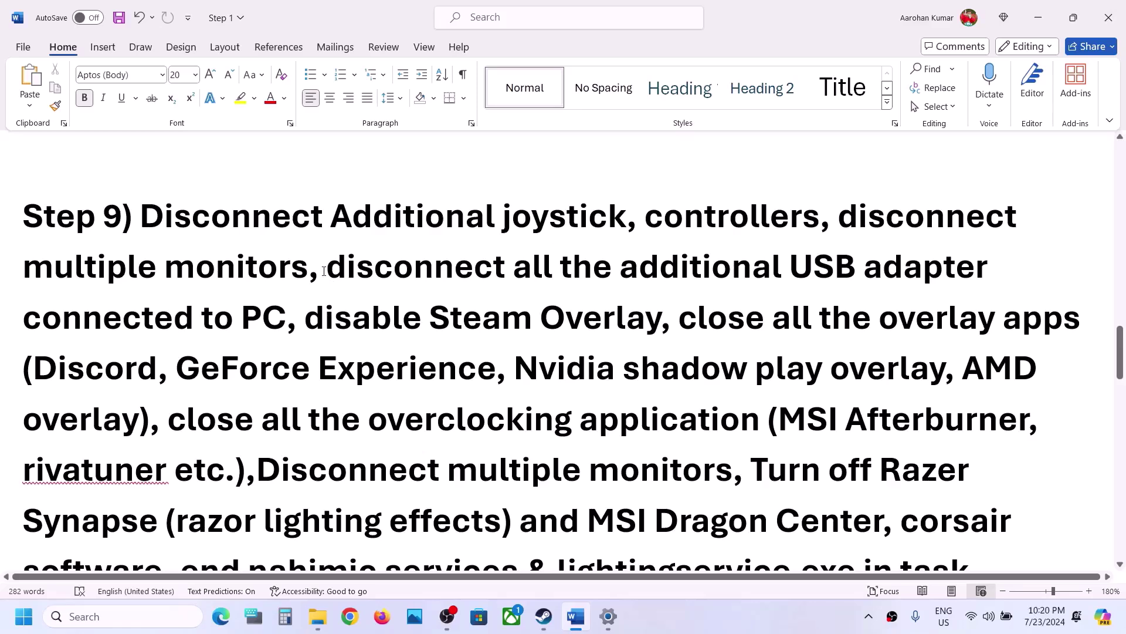
left_click_drag(324, 272, 283, 328)
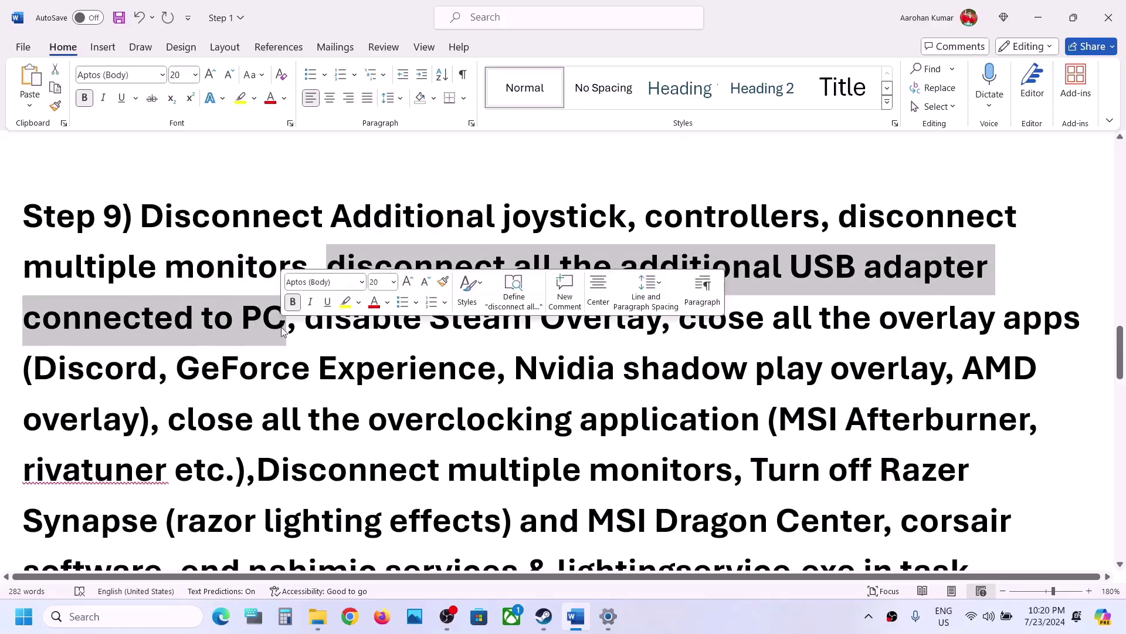
left_click(862, 273)
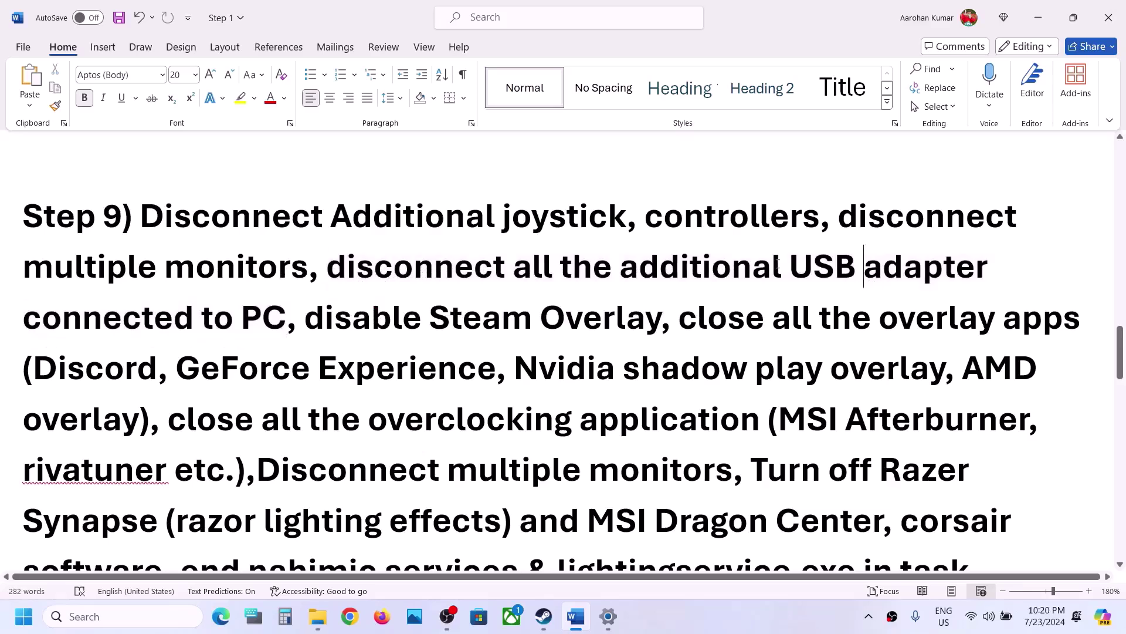
left_click_drag(774, 267, 264, 323)
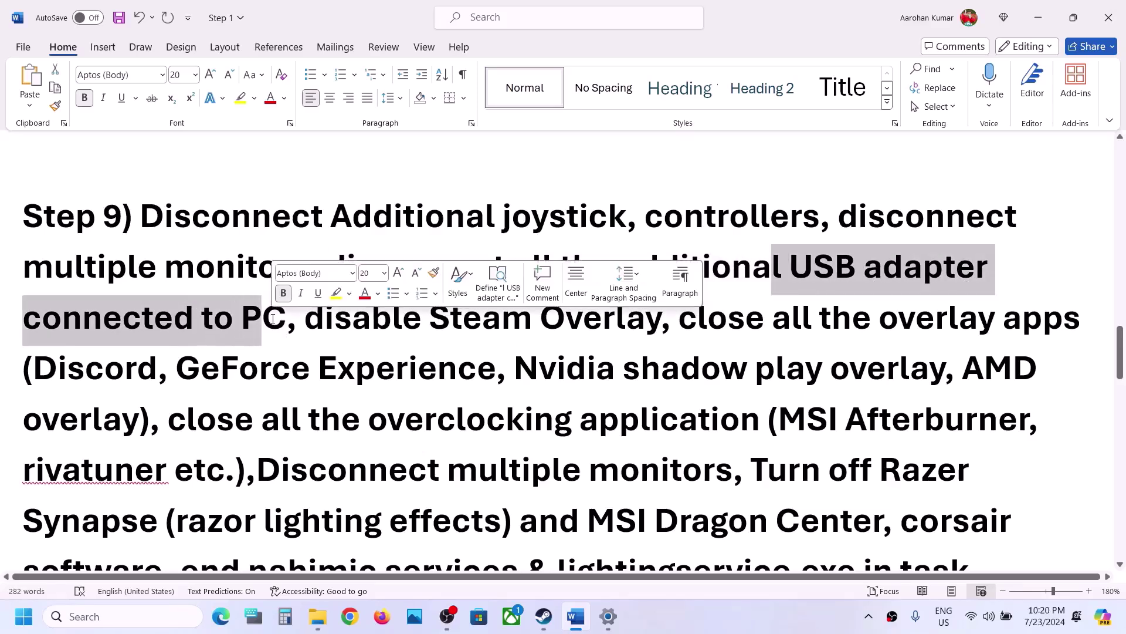
left_click(273, 319)
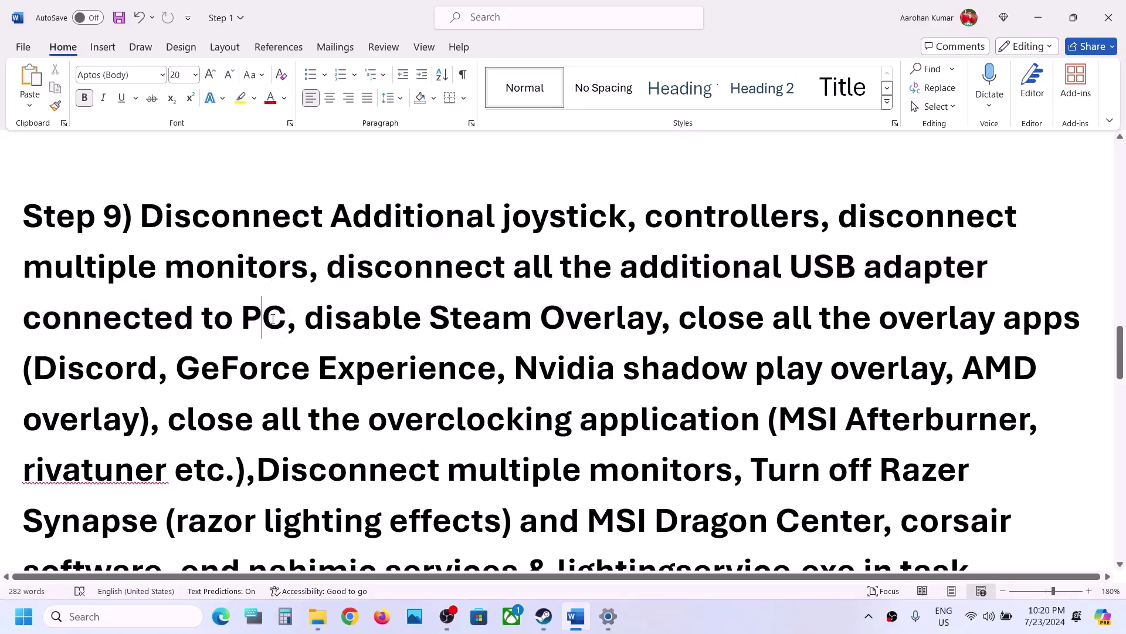
left_click_drag(305, 319, 669, 319)
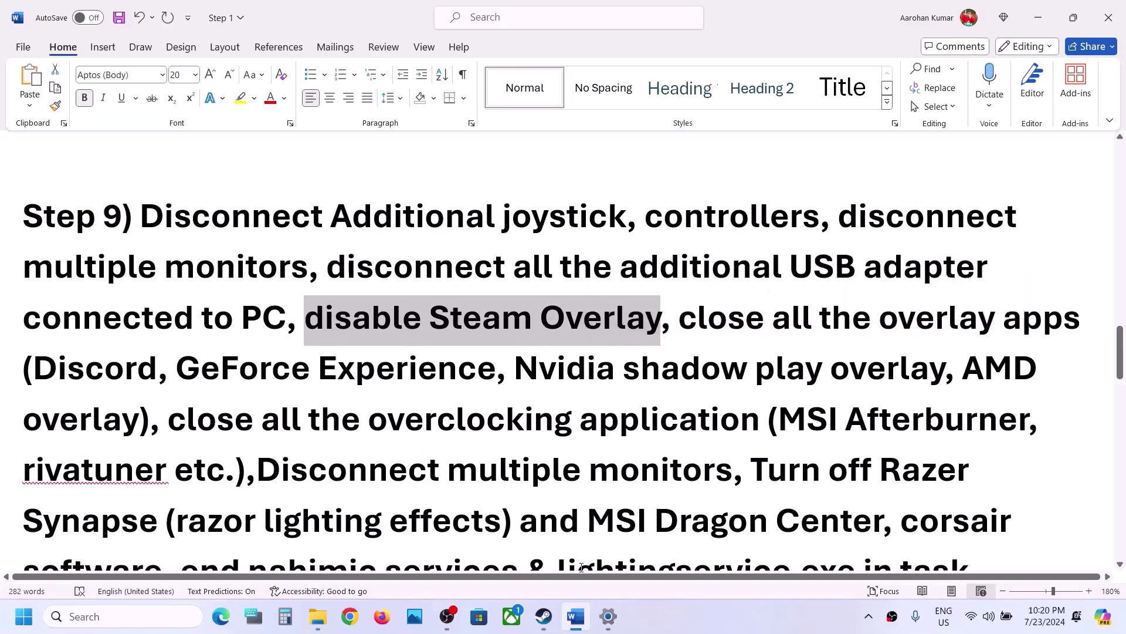
- Switch to Steam and disable the in-game Steam Overlay in F1 Manager 2024's general properties
mouse_move(546, 622)
left_click(484, 538)
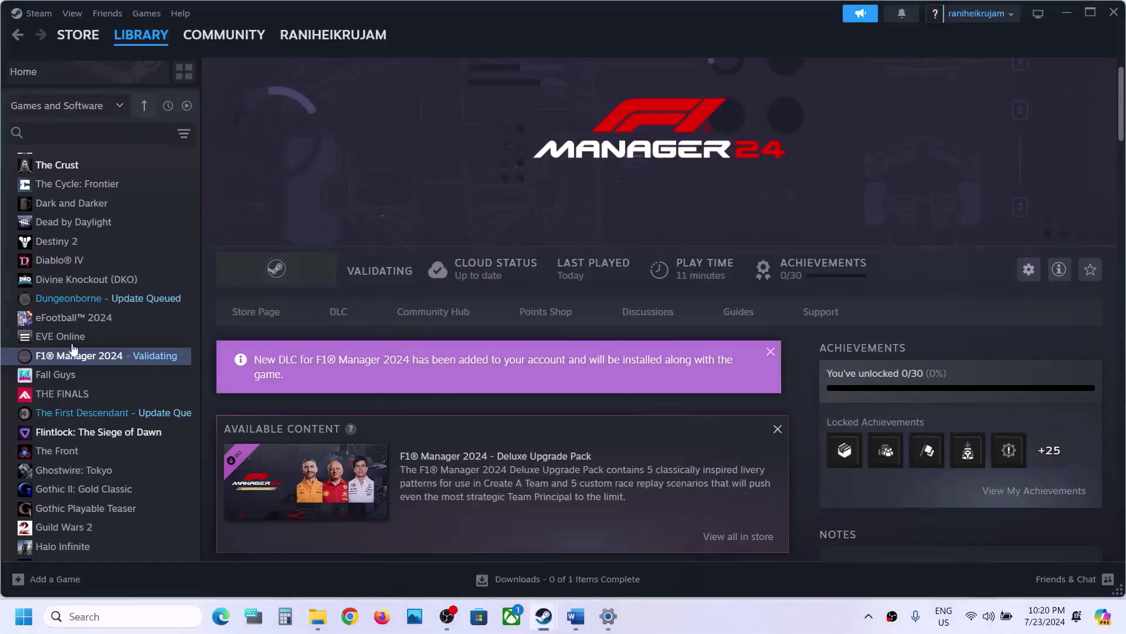
right_click(68, 358)
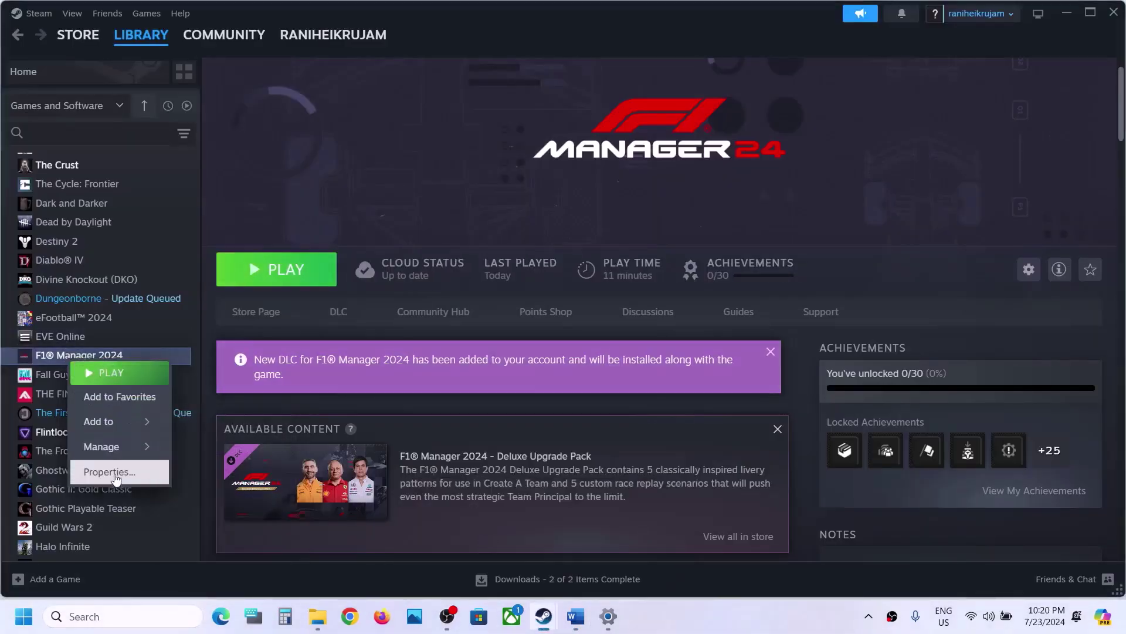
left_click(111, 469)
left_click(307, 167)
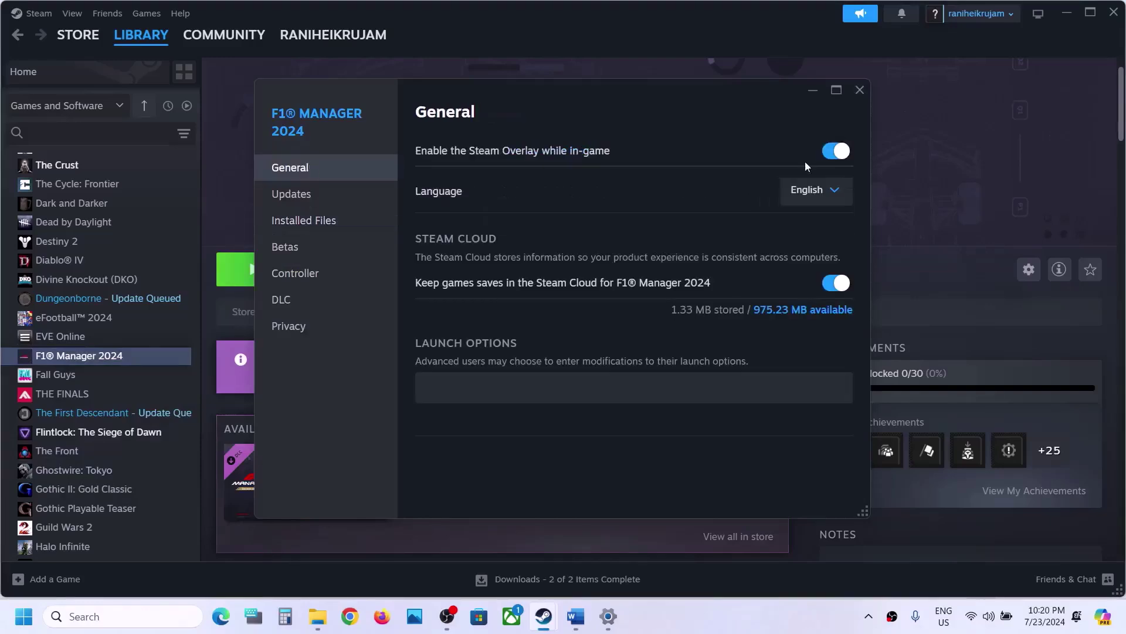
left_click(832, 153)
left_click(861, 91)
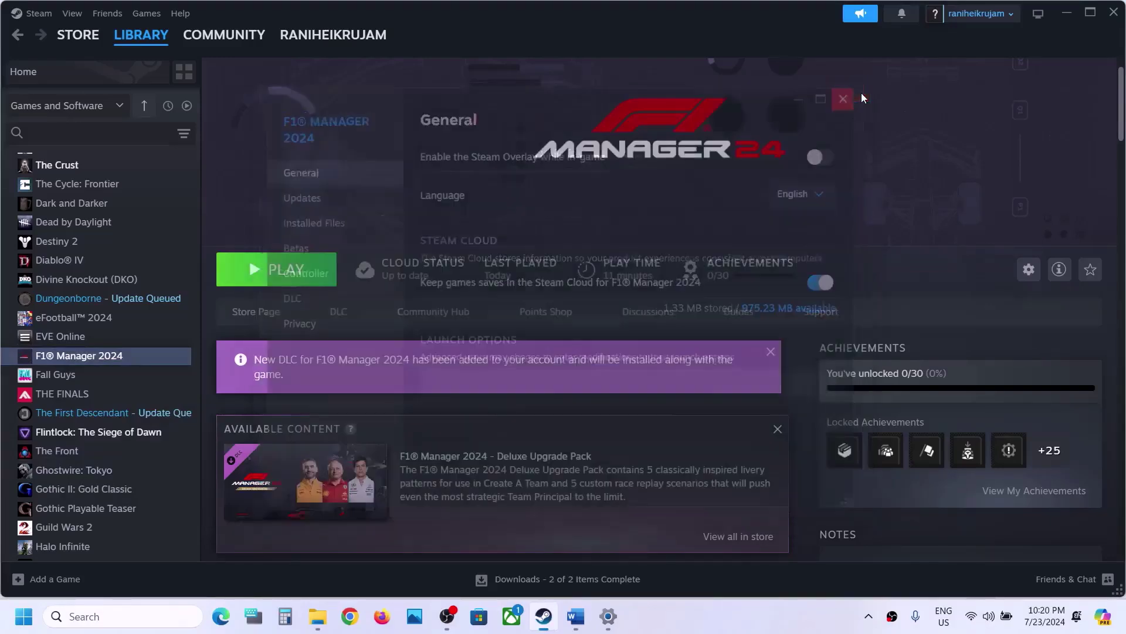
- Return to the Word document and highlight the Step 9 advice on closing overlay apps such as Discord and GeForce Experience
left_click(575, 622)
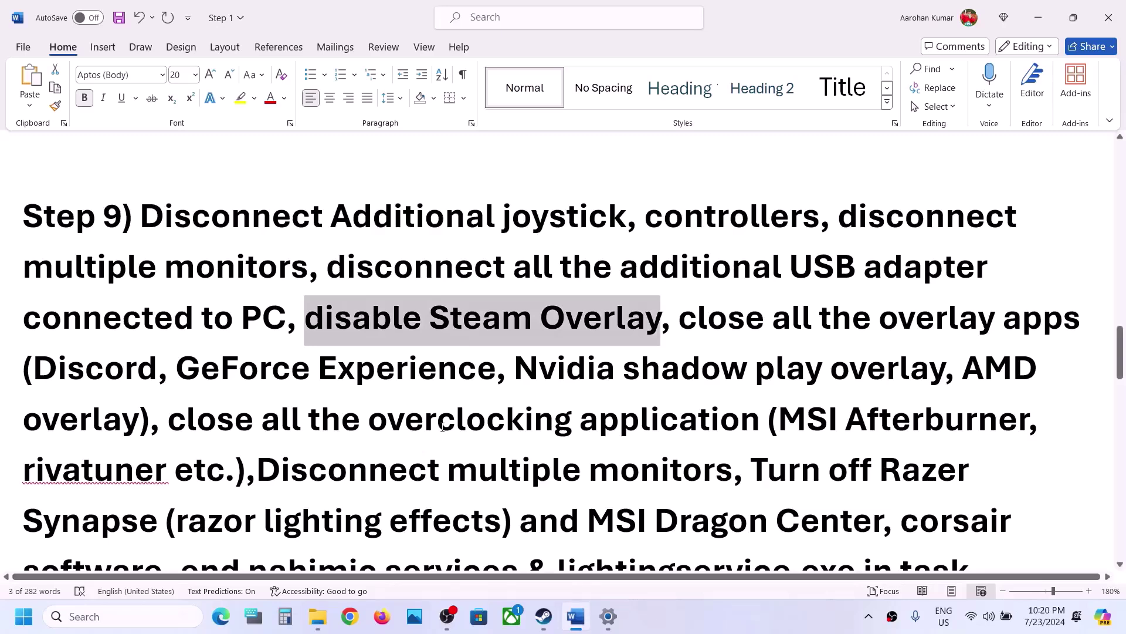
double_click(48, 371)
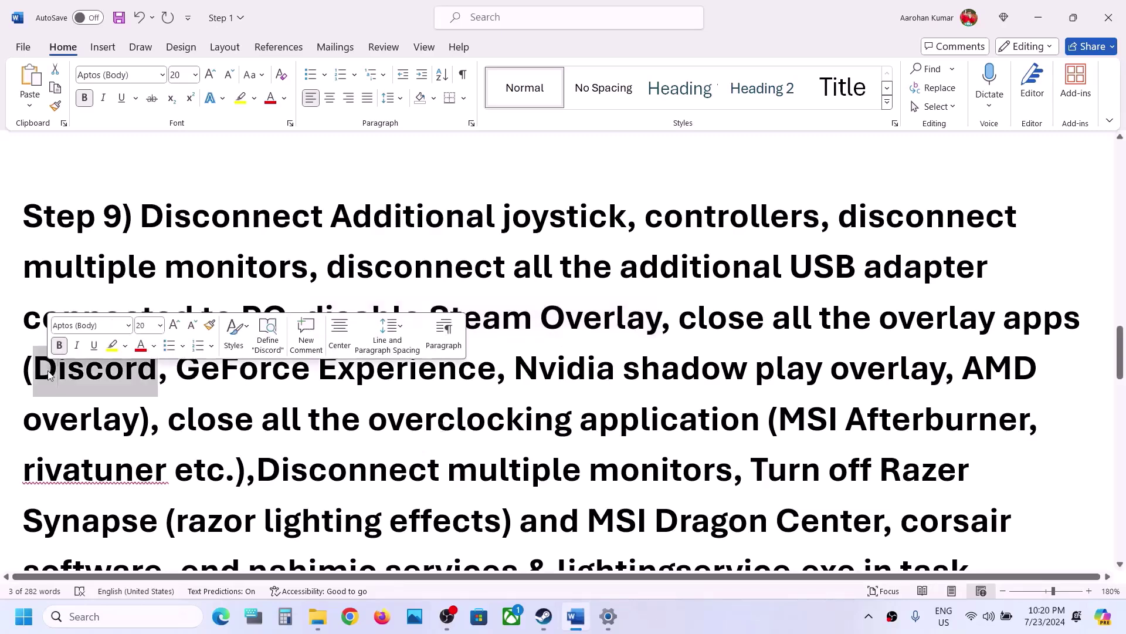
left_click(101, 384)
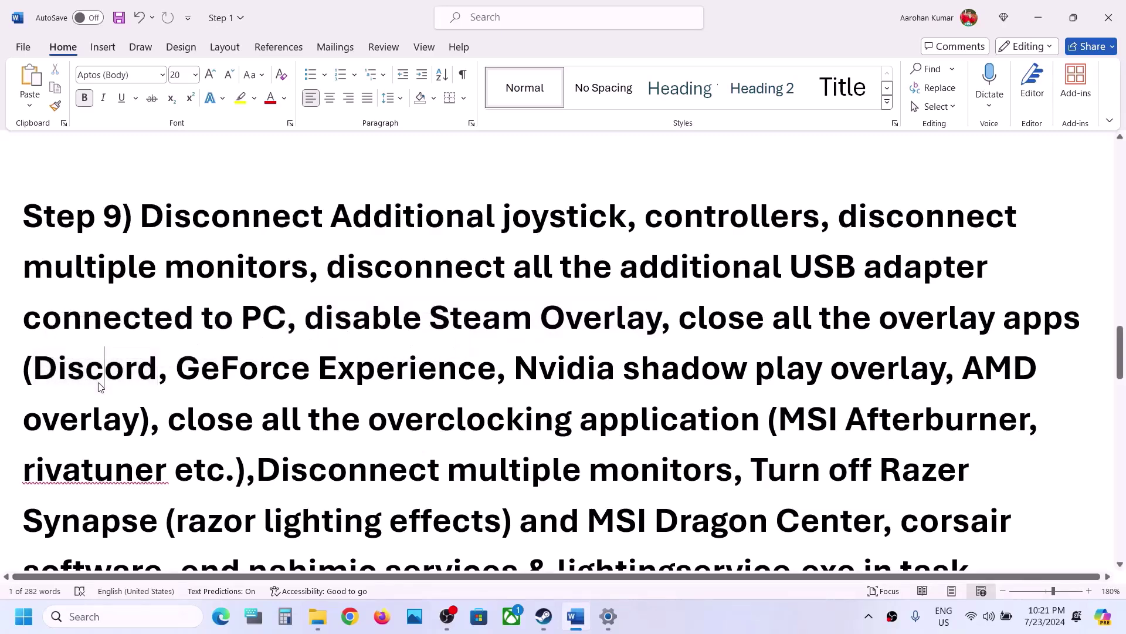
left_click_drag(176, 373, 496, 375)
left_click(254, 382)
left_click_drag(818, 324, 1087, 335)
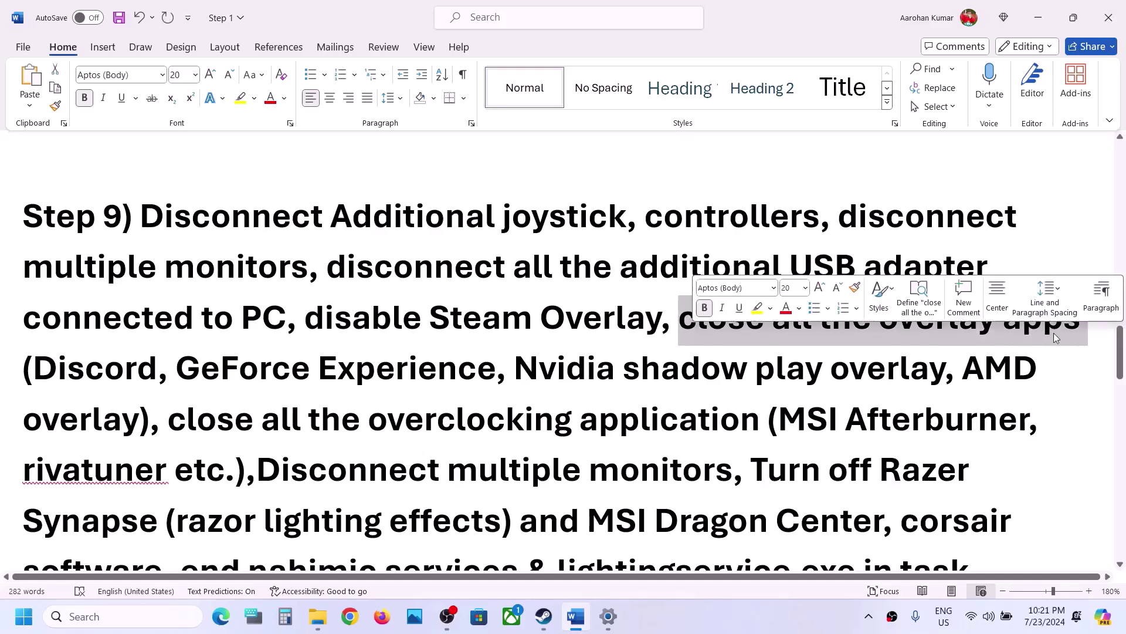
- Highlight the Step 9 advice on closing overclocking applications such as MSI Afterburner and rivatuner
scroll(630, 346, "down", 3)
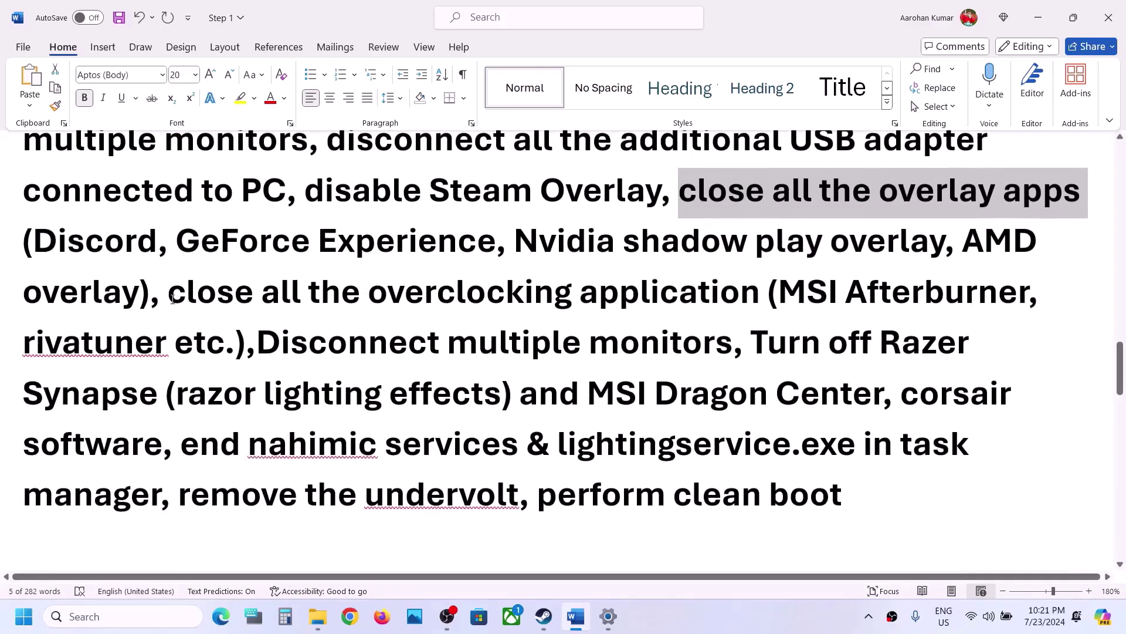
left_click_drag(170, 296, 197, 334)
left_click(198, 334)
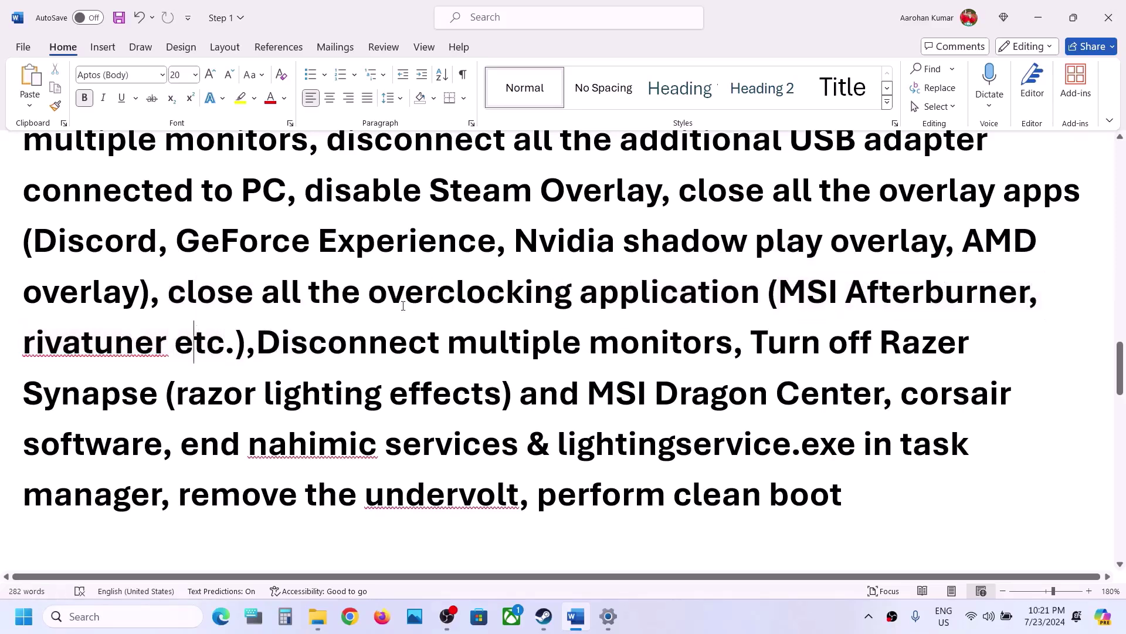
left_click_drag(367, 293, 766, 293)
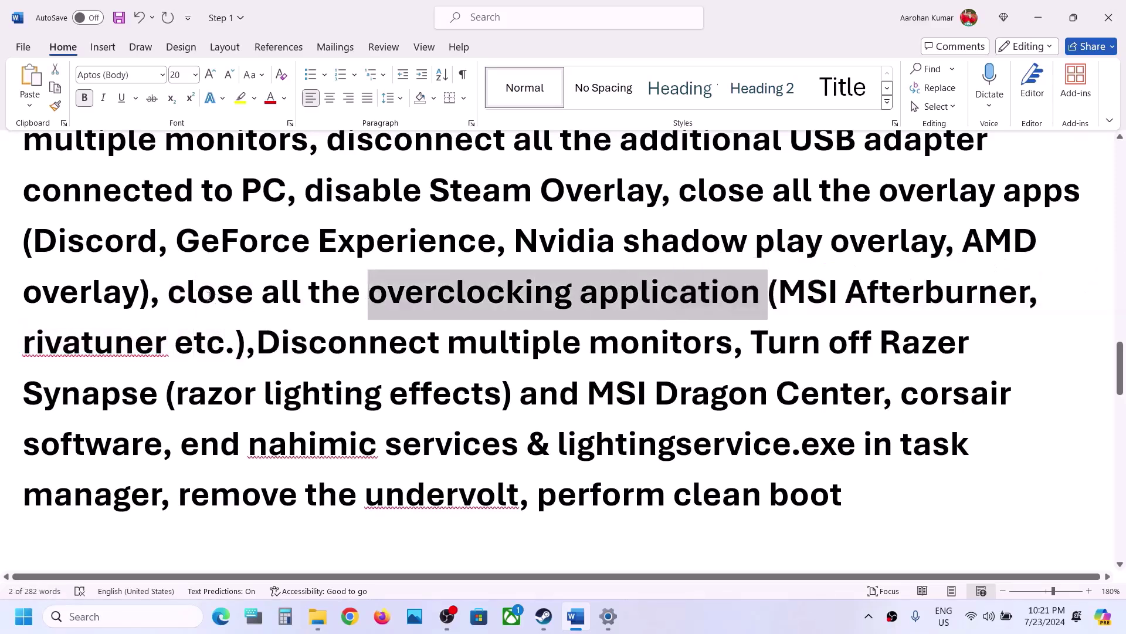
double_click(170, 292)
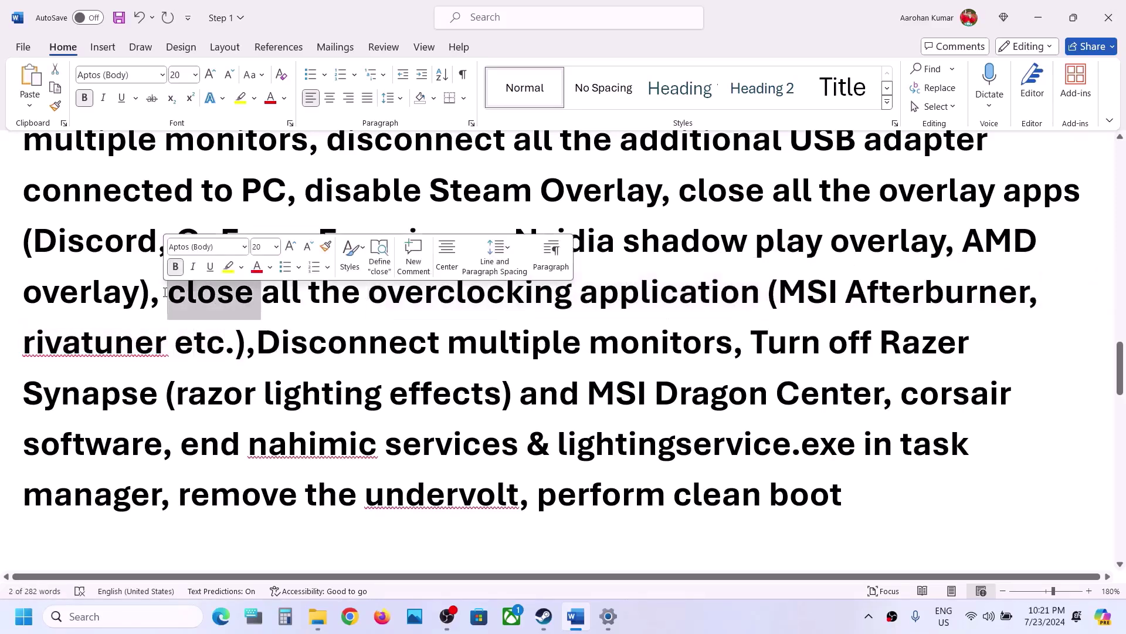
left_click(453, 319)
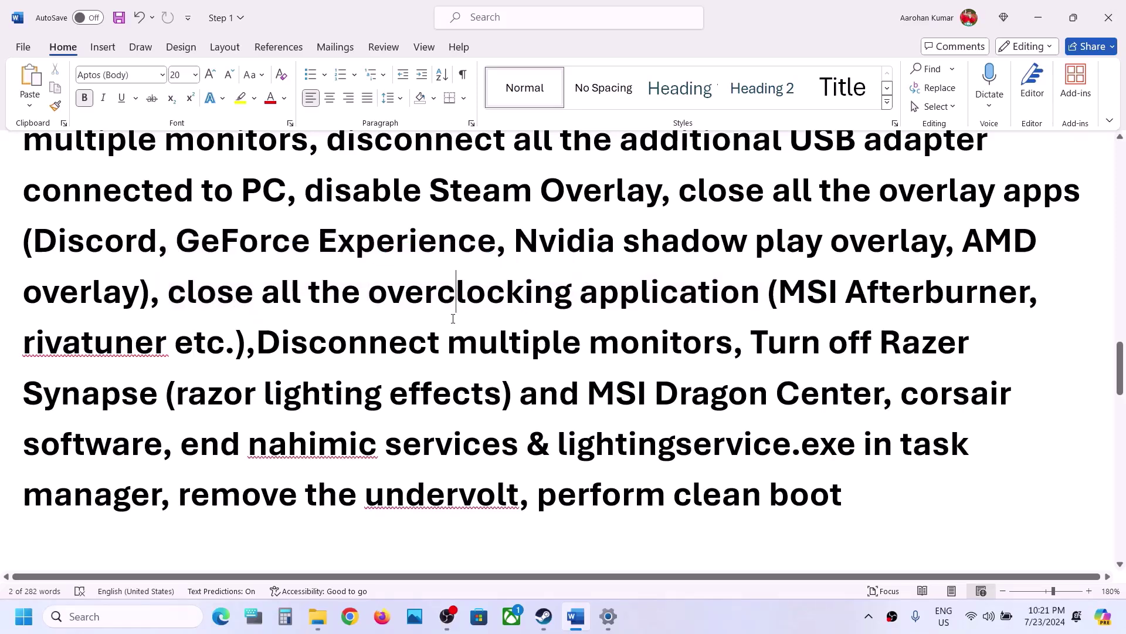
- Highlight the Step 9 advice from turning off Razer Synapse to ending nahimic services and lightingservice.exe in task manager
double_click(545, 366)
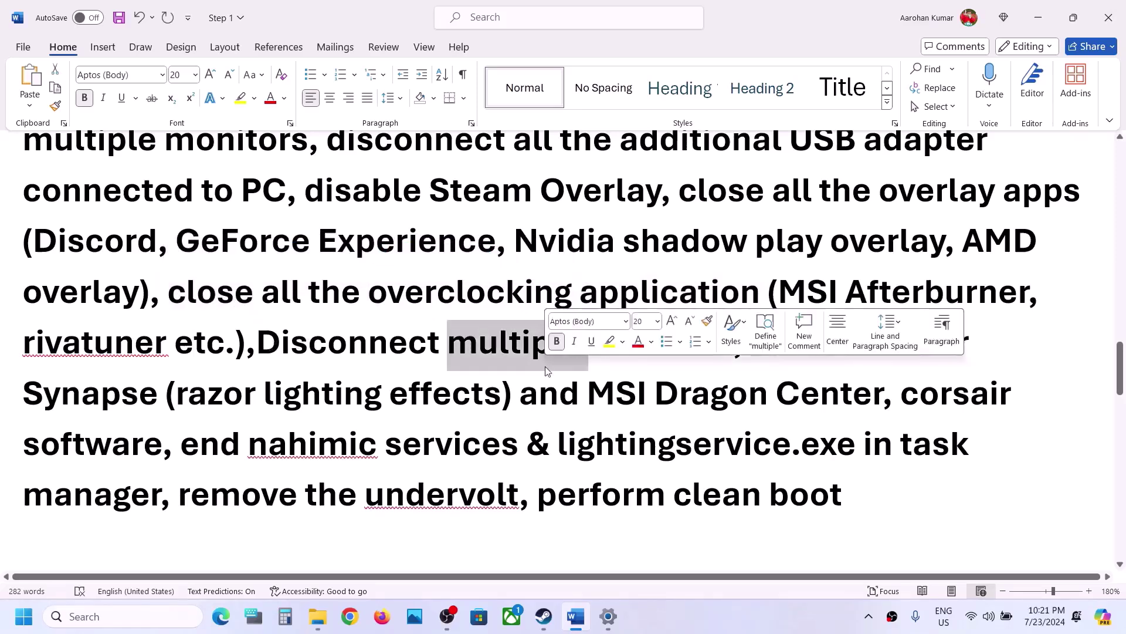
left_click(841, 395)
mouse_move(758, 336)
left_mouse_down()
mouse_move(801, 446)
mouse_move(163, 449)
mouse_move(655, 395)
mouse_move(757, 358)
left_mouse_up()
left_click(544, 616)
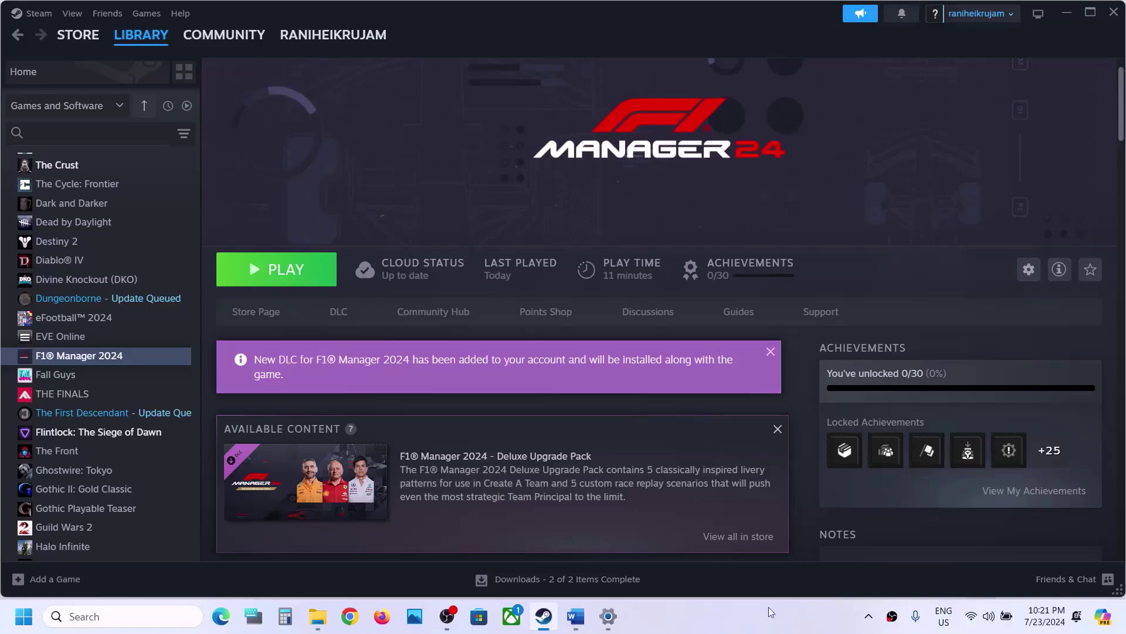
left_click(576, 616)
left_click(789, 545)
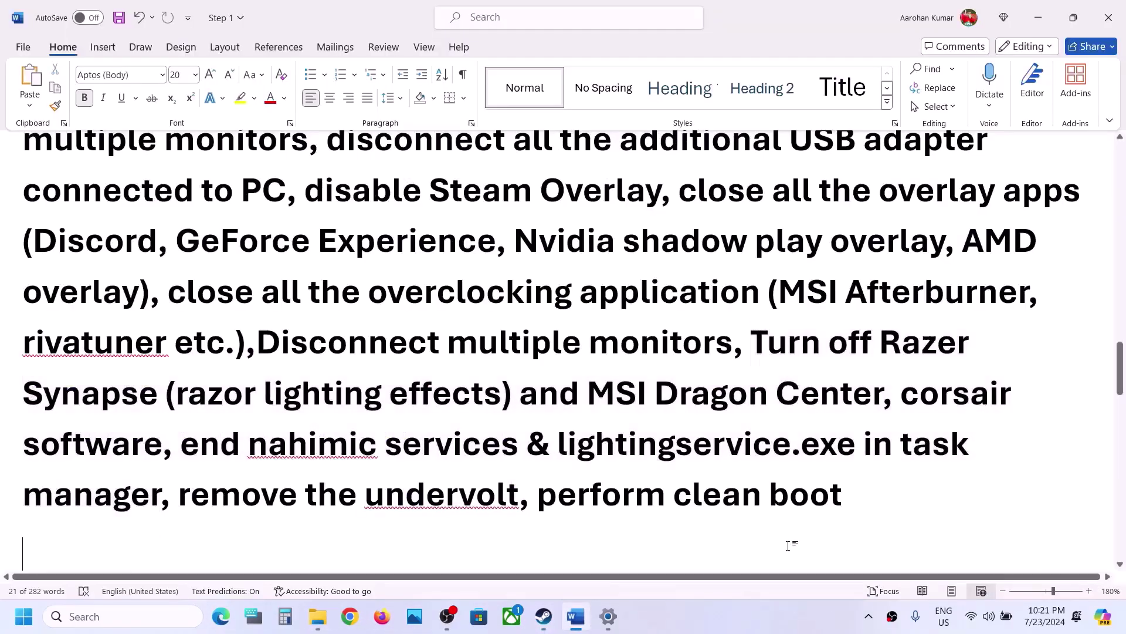
- Highlight the "remove the undervolt" and "perform clean boot" advice at the end of Step 9
left_click_drag(186, 490, 475, 510)
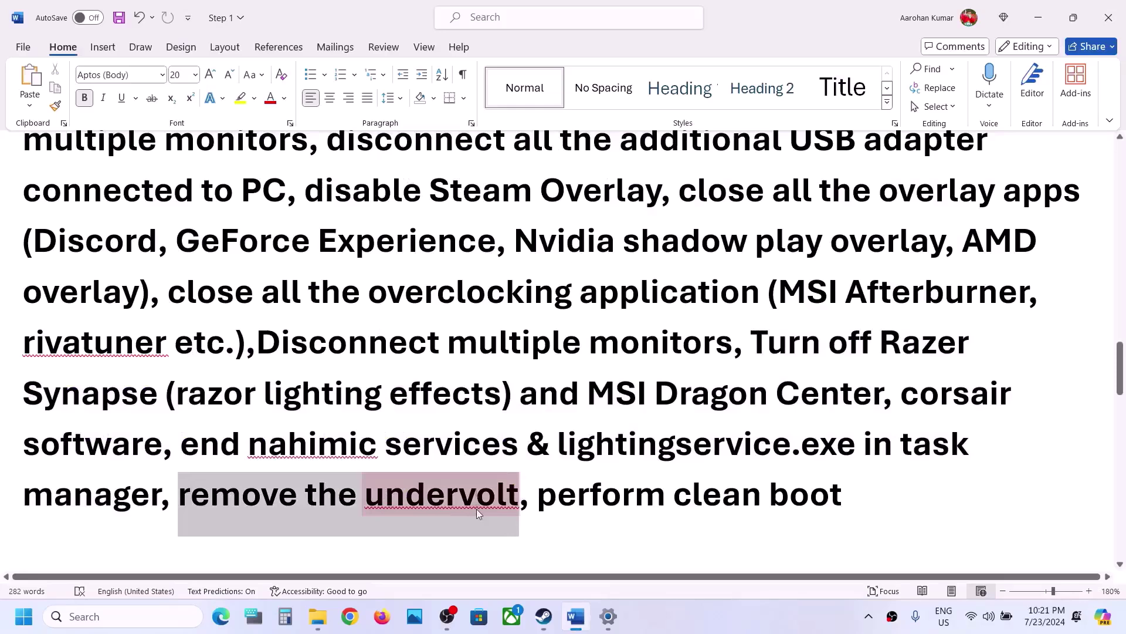
right_click(477, 510)
left_click(549, 497)
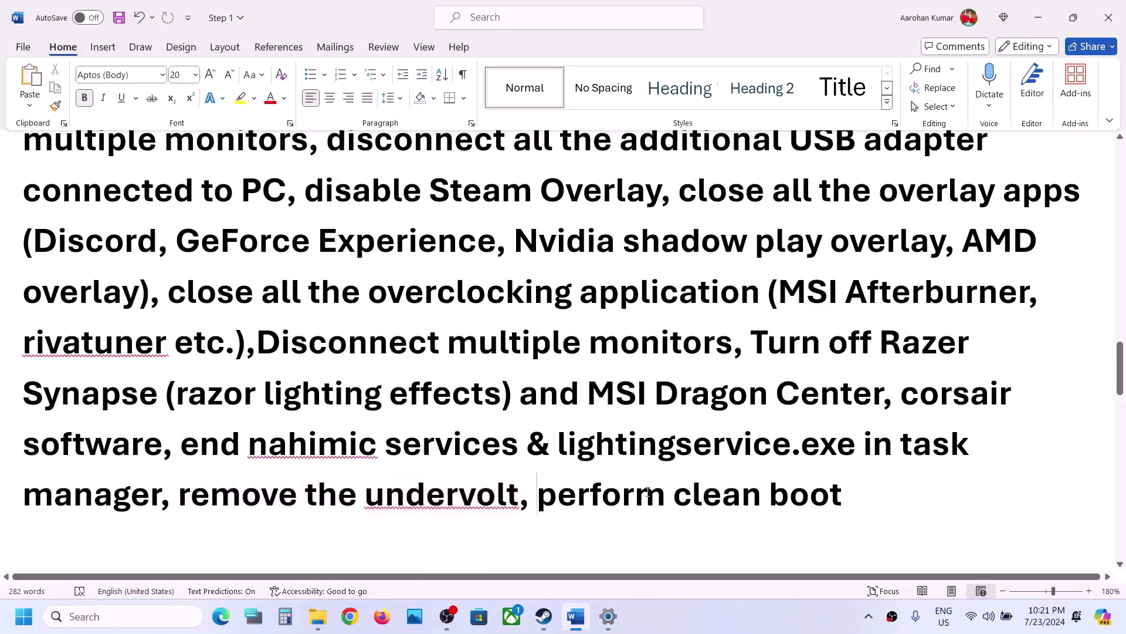
left_click_drag(538, 496, 842, 503)
- Open System Configuration, hide all Microsoft services in the services list and accept the configuration
left_click(177, 612)
type("system")
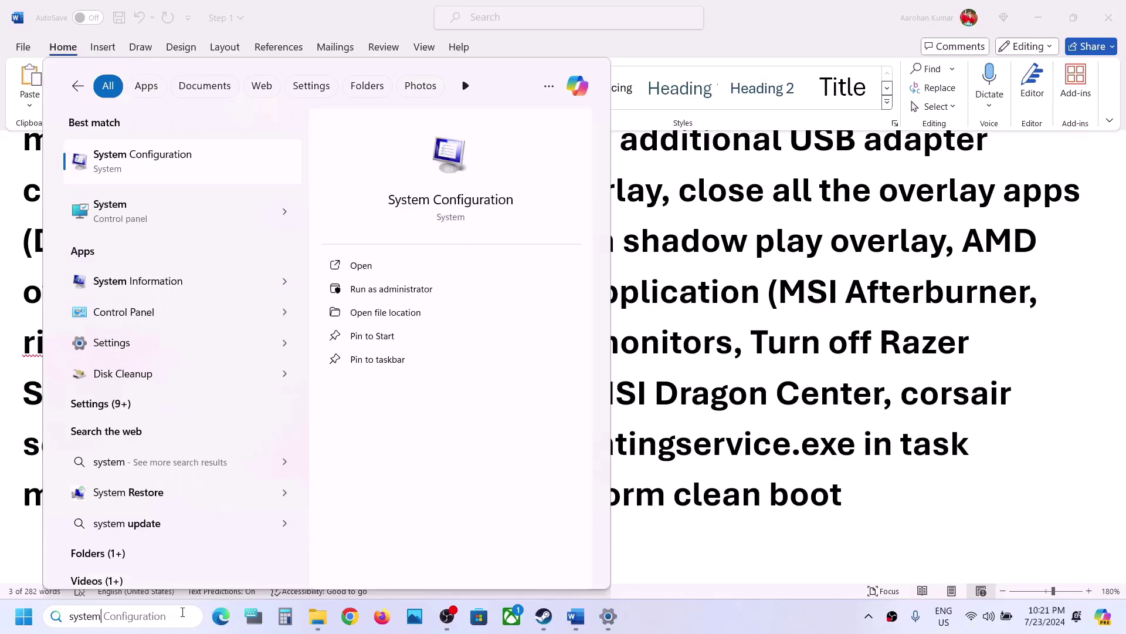
key("Tab")
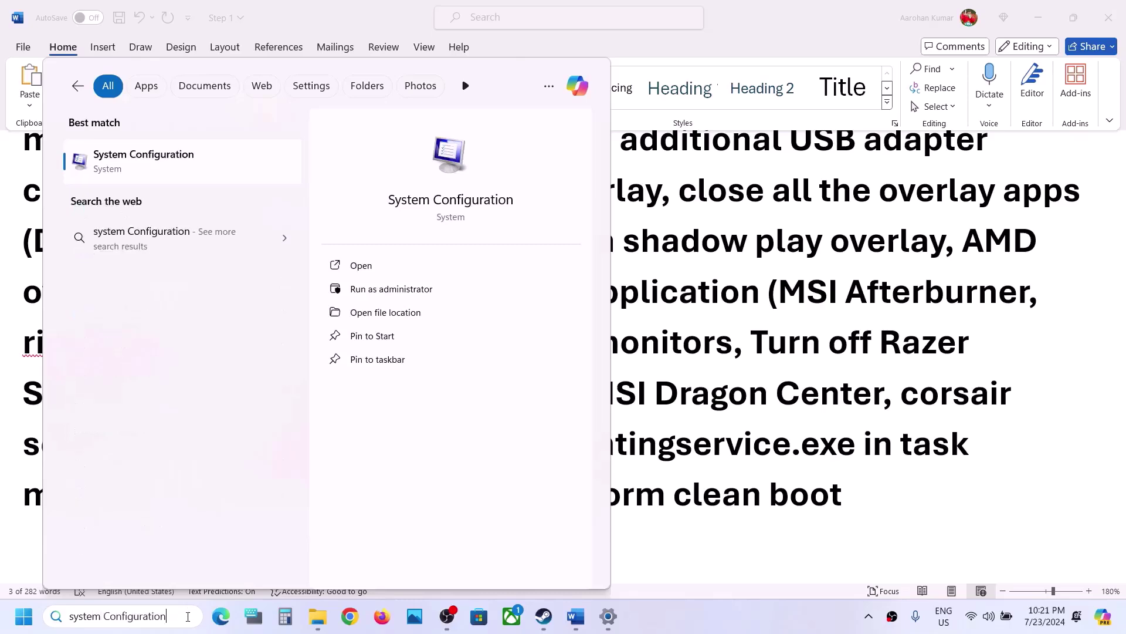
left_click(143, 164)
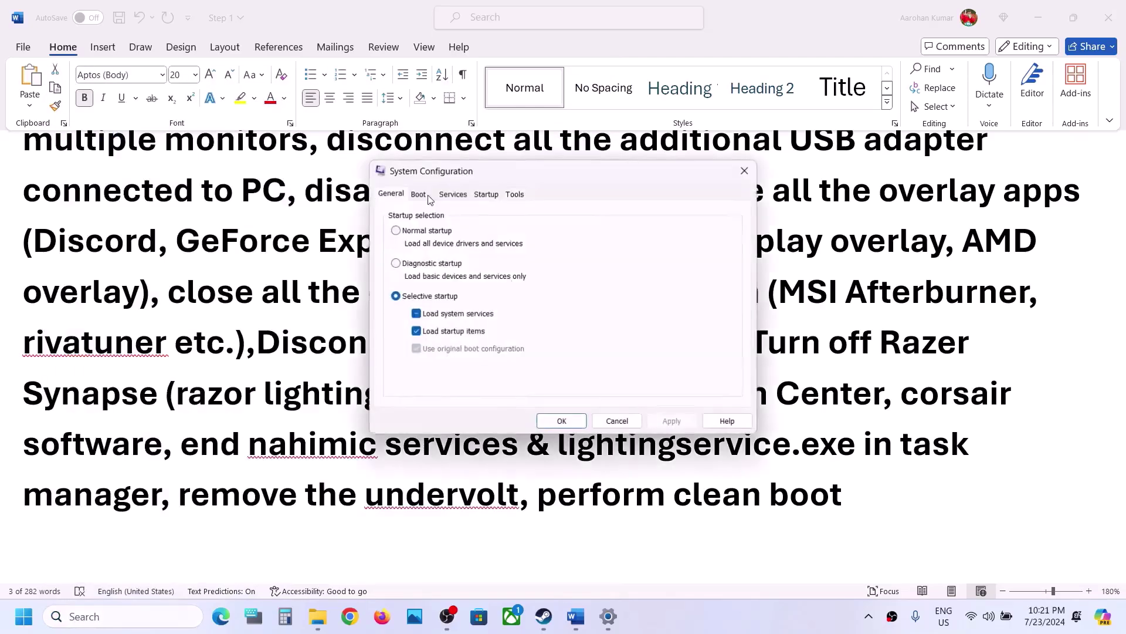
left_click(445, 197)
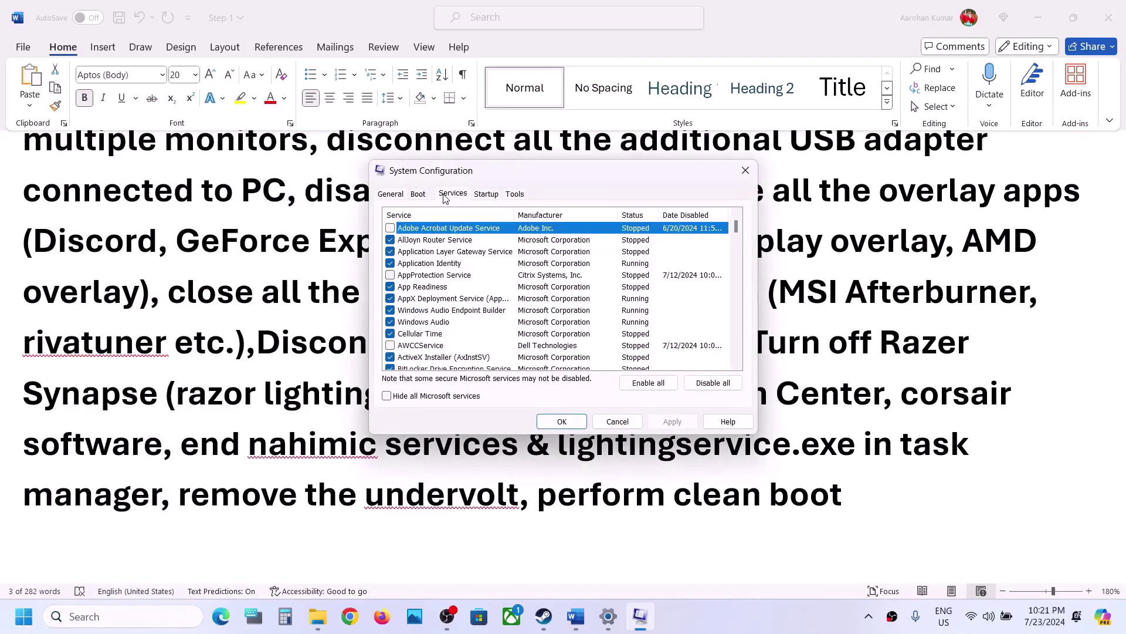
left_click(387, 397)
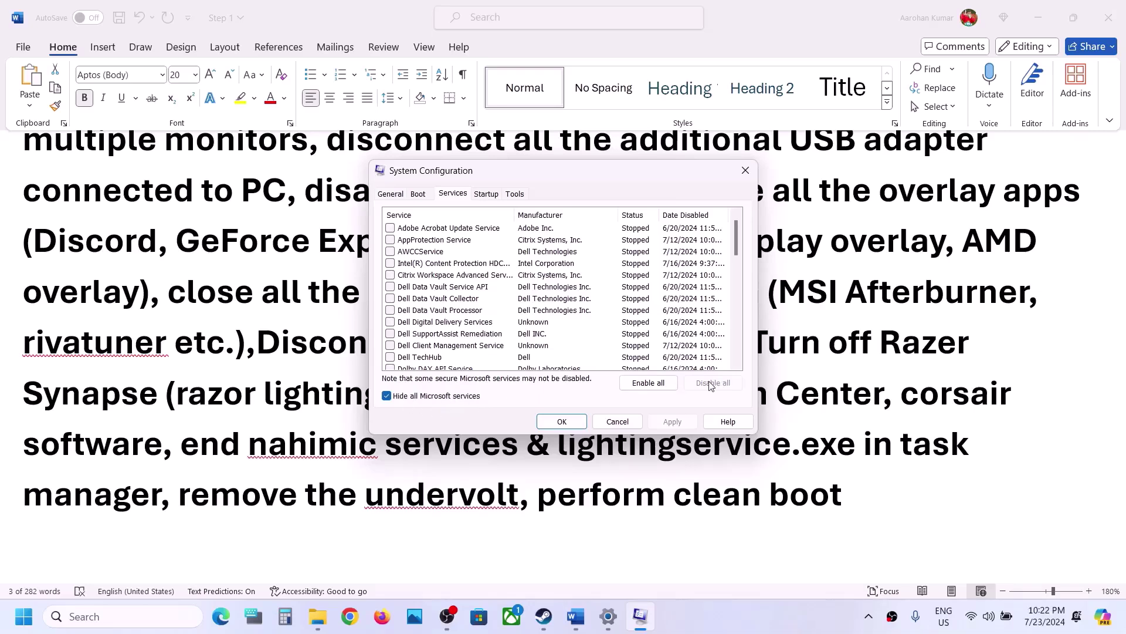
left_click(562, 422)
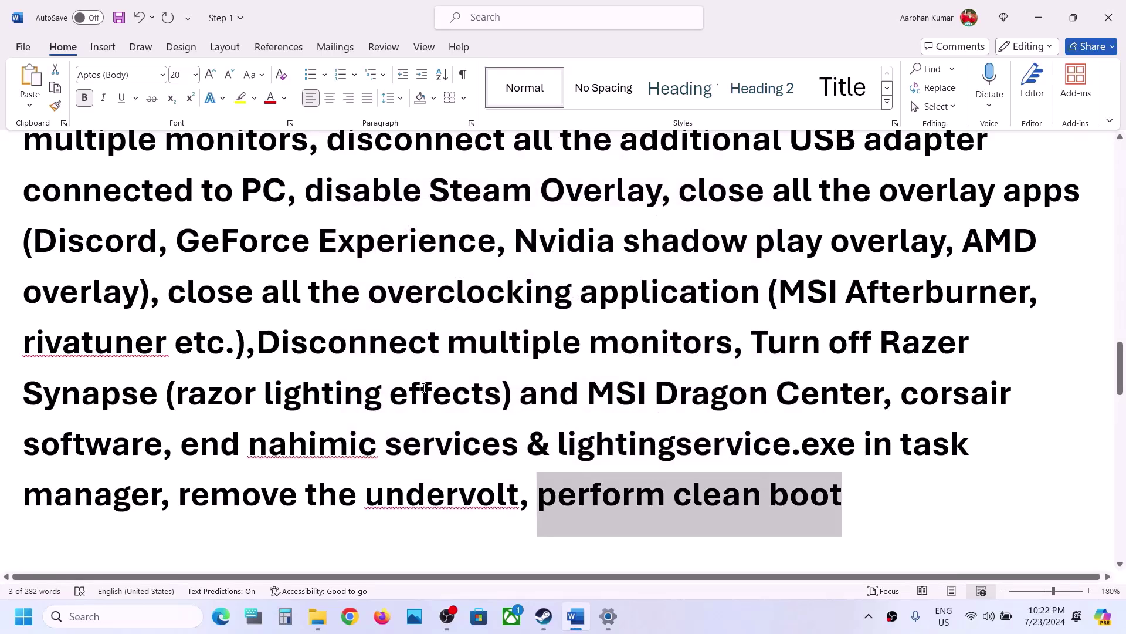
- Go to Step 10 in the Word document, highlight "Increase the Virtual Memory" and read its size guidelines
scroll(424, 388, "down", 3)
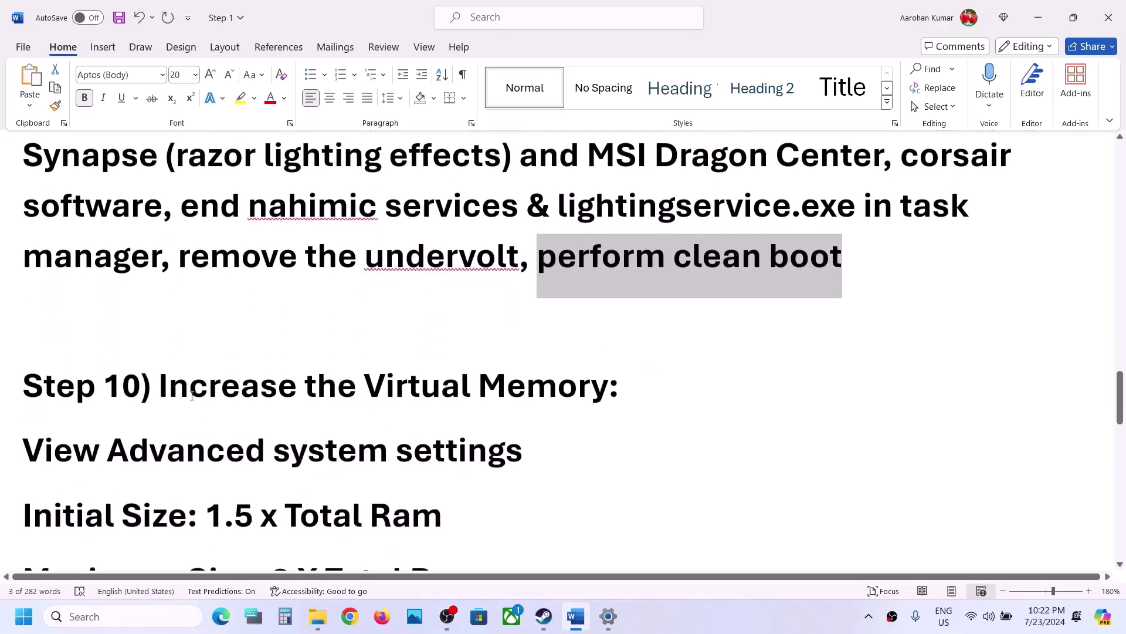
left_click_drag(191, 390, 536, 385)
scroll(536, 385, "down", 2)
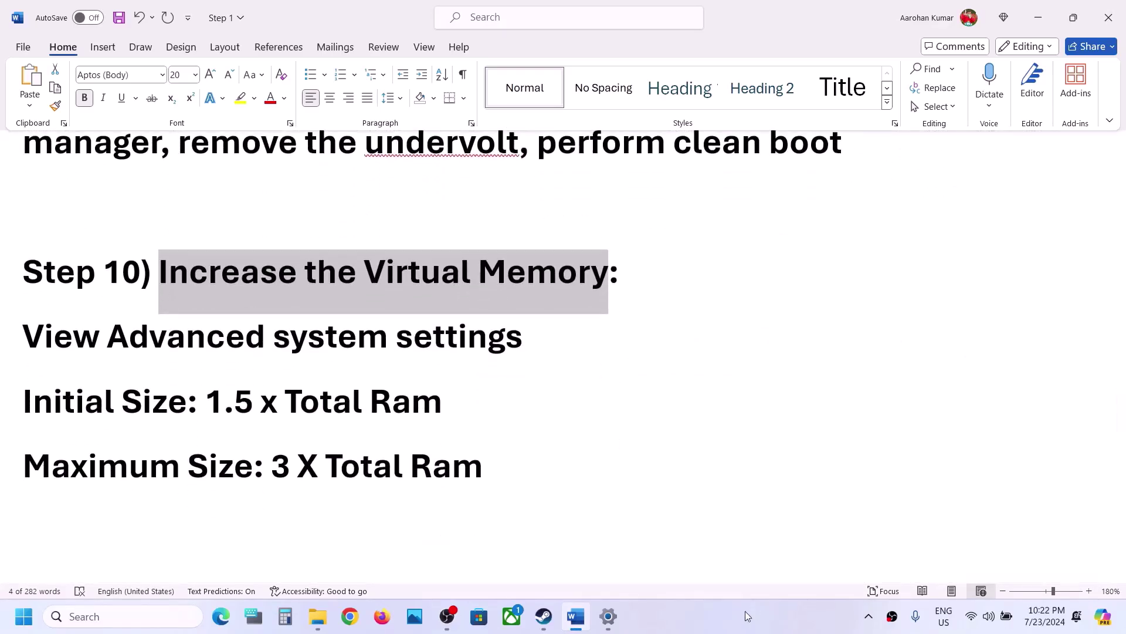
left_click(744, 611)
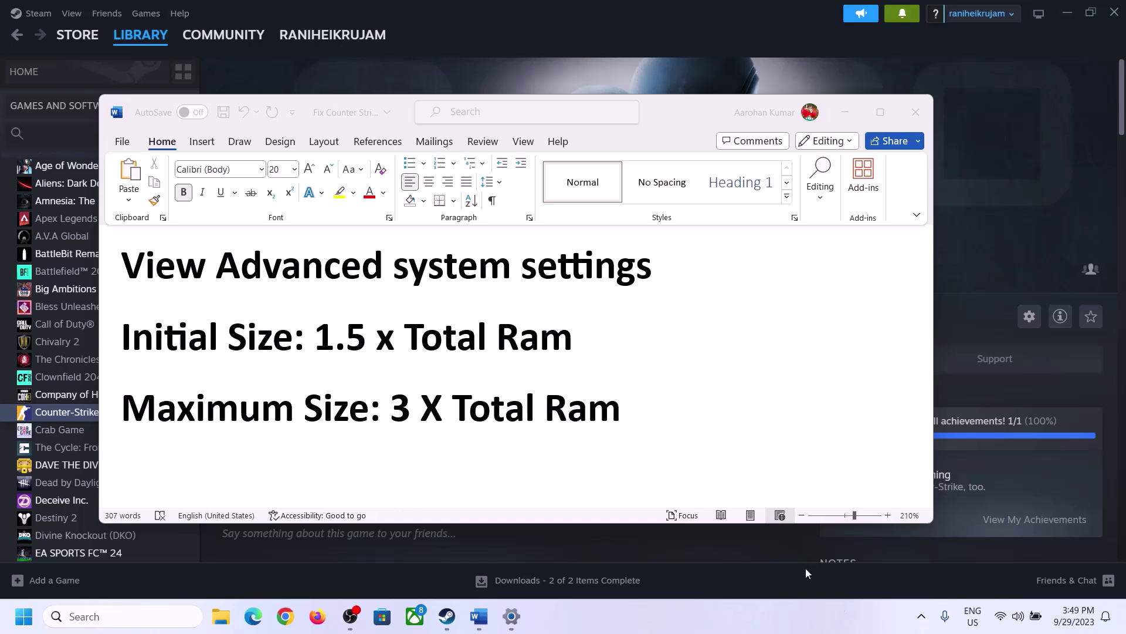
- Copy the line "View Advanced system settings" from the Word document
left_click(137, 271)
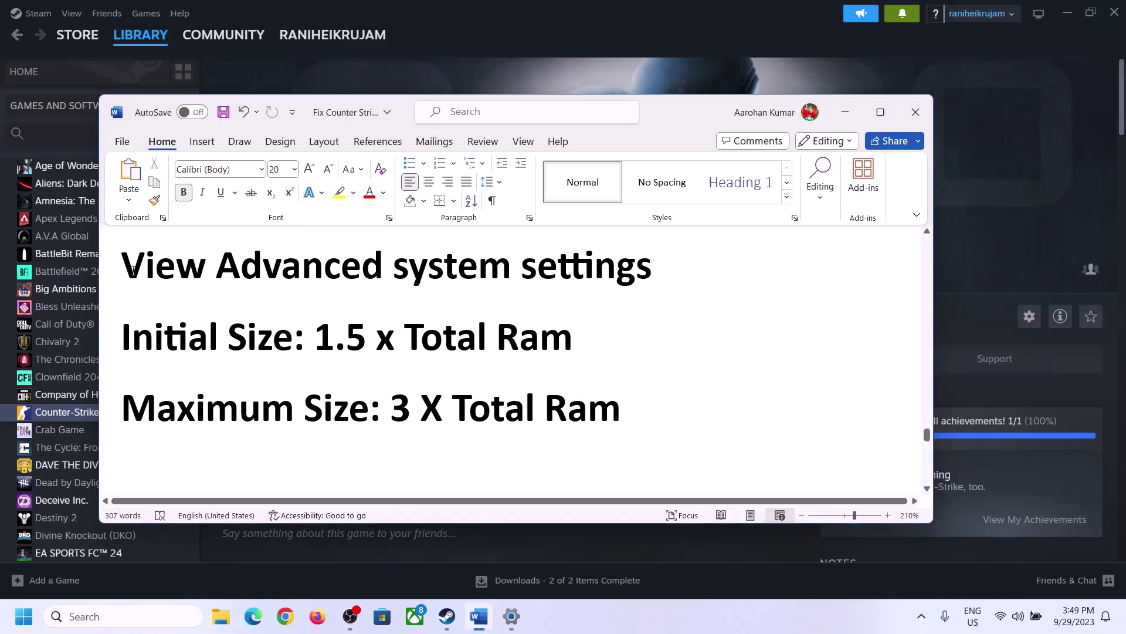
left_click_drag(134, 270, 626, 278)
key("ctrl+c")
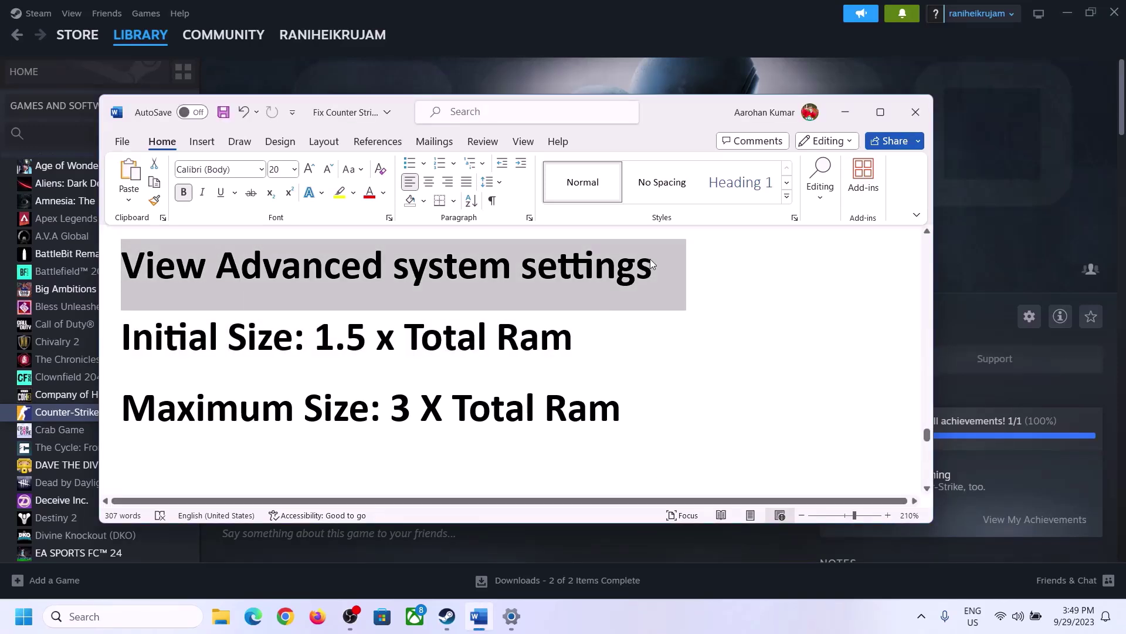
- Search Windows for "View Advanced system settings" with the copied text and open the Virtual Memory settings from the advanced performance options
left_click(133, 615)
key("ctrl+v")
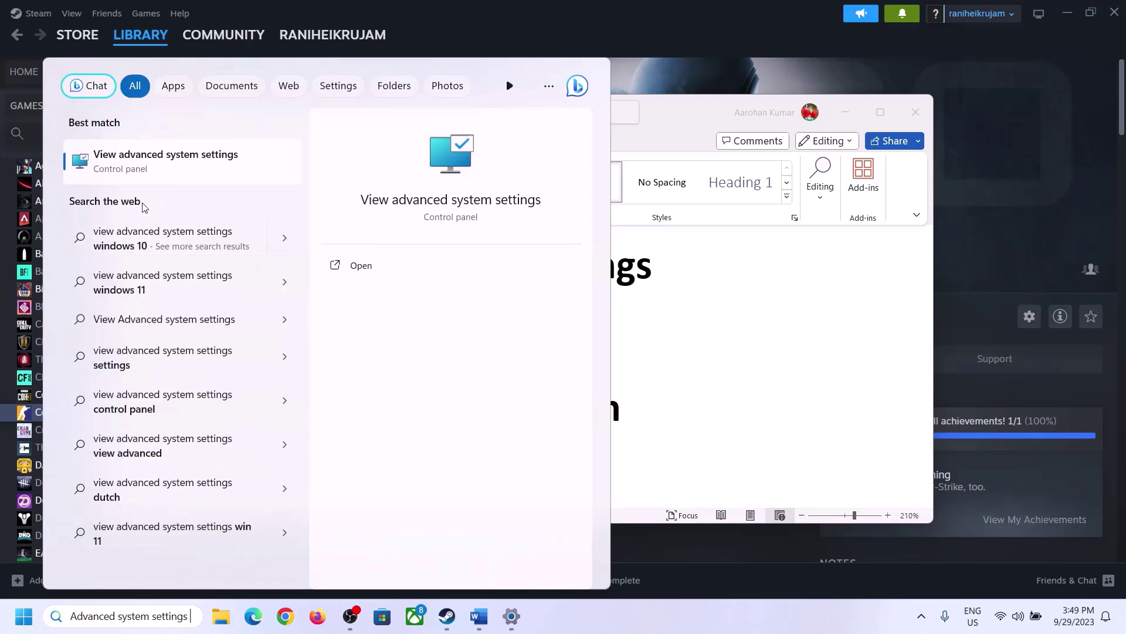
left_click(158, 170)
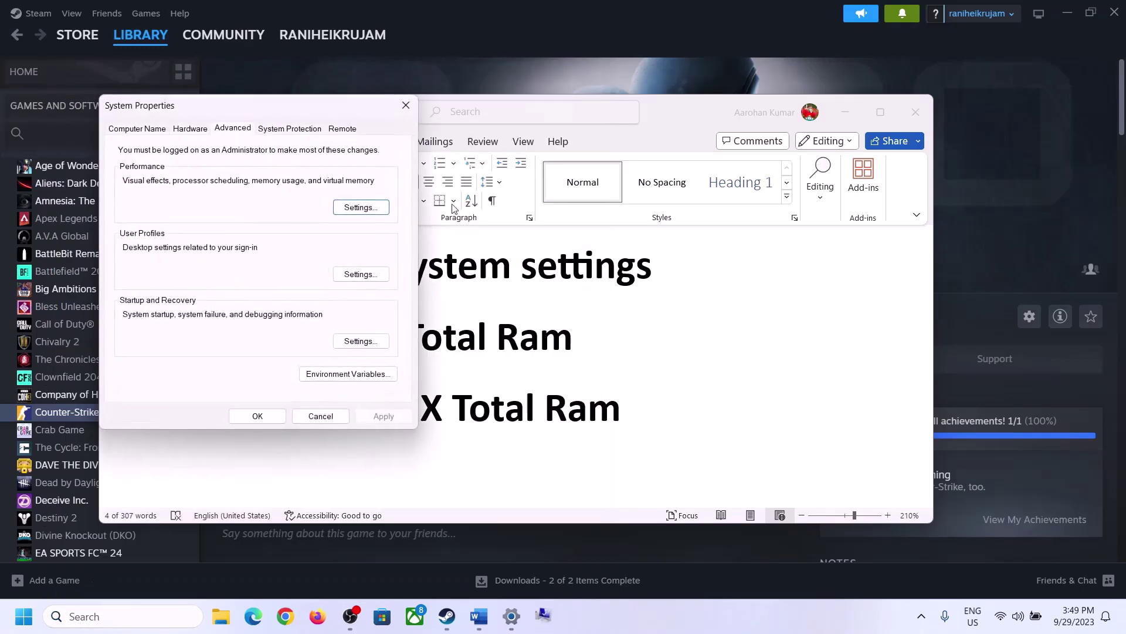
left_click_drag(234, 114, 507, 201)
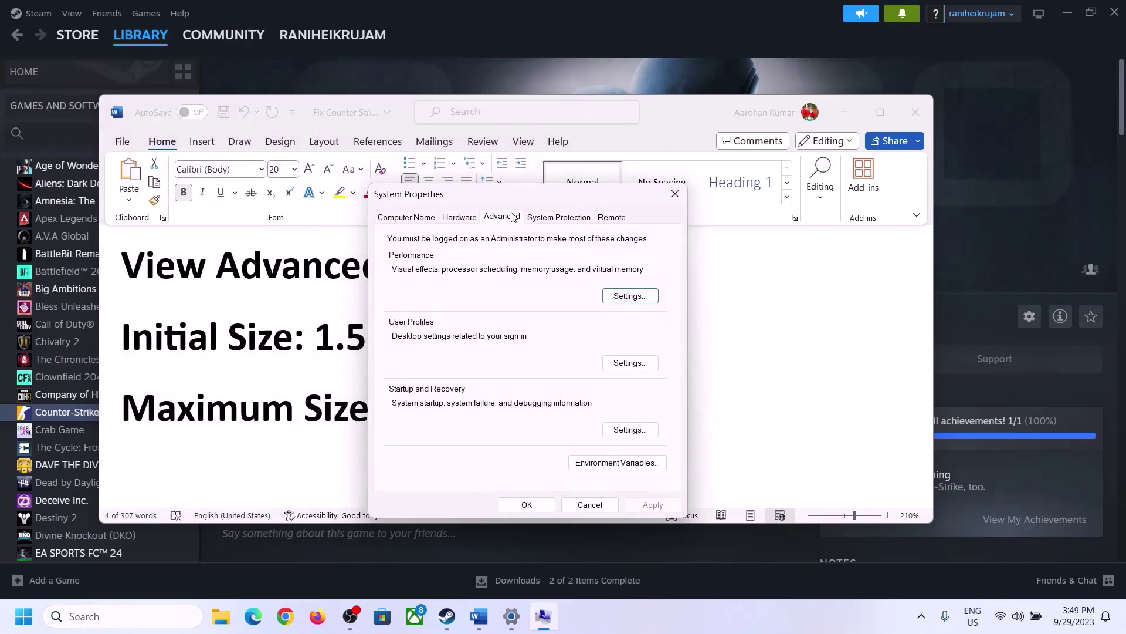
left_click(630, 299)
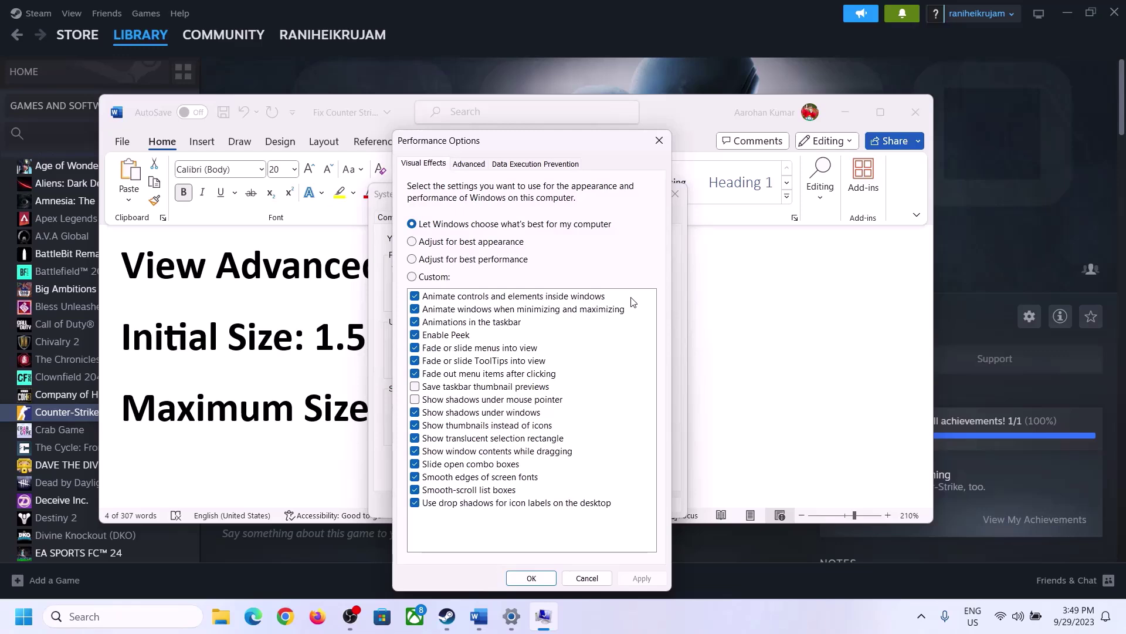
left_click(470, 166)
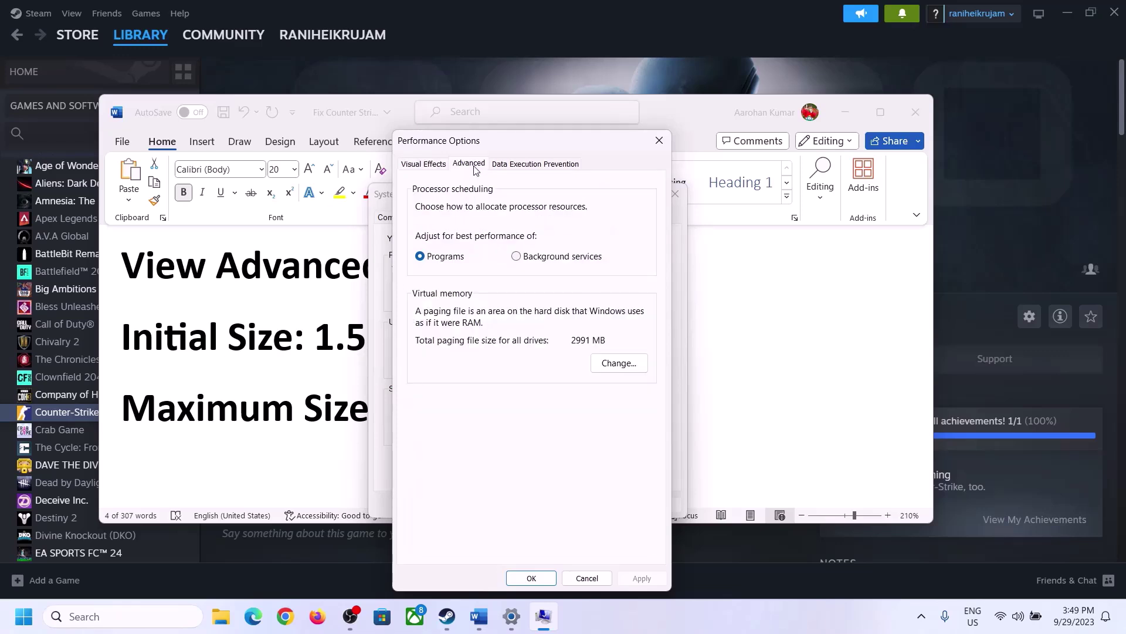
left_click(623, 363)
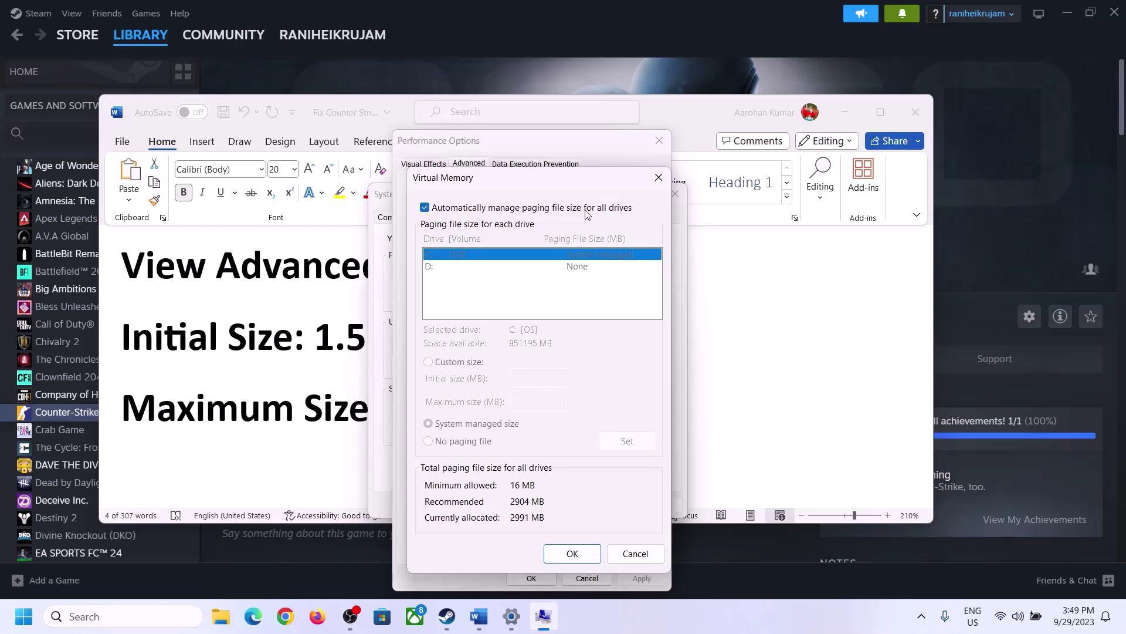
- Turn off automatic paging file management and choose a custom size for the C: drive
left_click(424, 207)
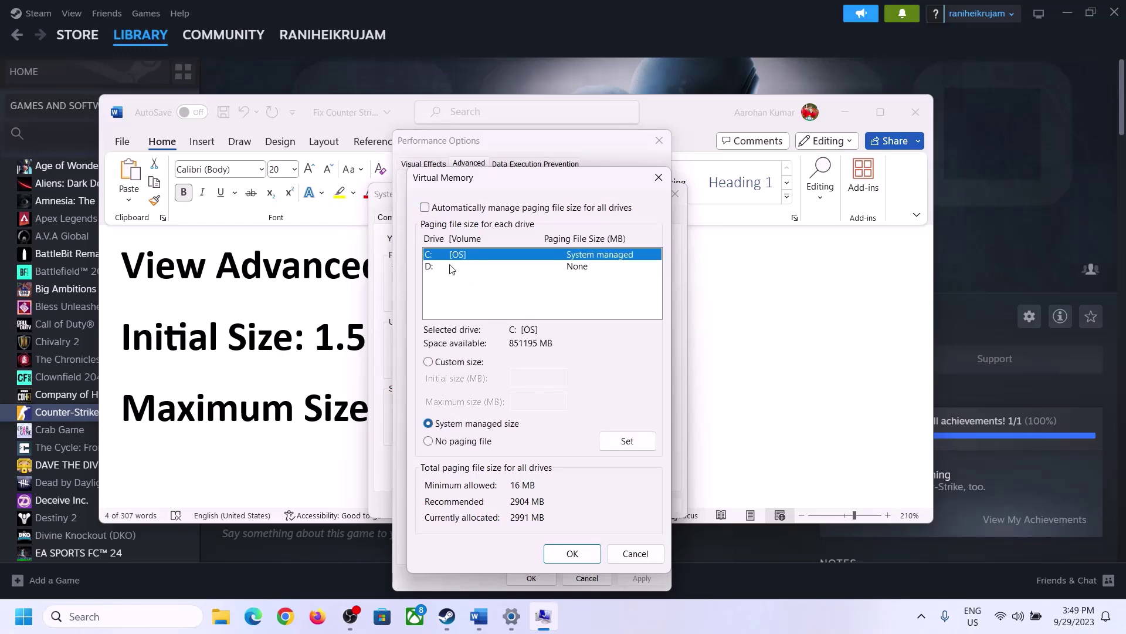
left_click(441, 255)
left_click(429, 363)
left_click(542, 377)
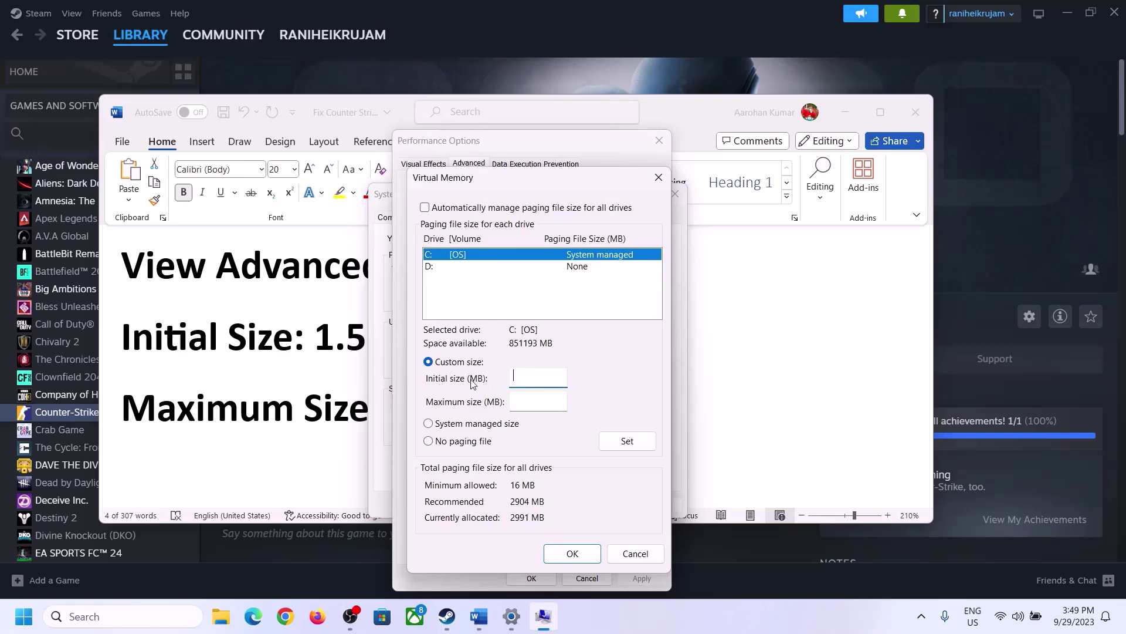
- Highlight "1.5 x Total Ram" in the Word document and look up the installed RAM on the Settings System > About page
left_click(328, 344)
left_click_drag(327, 345, 522, 351)
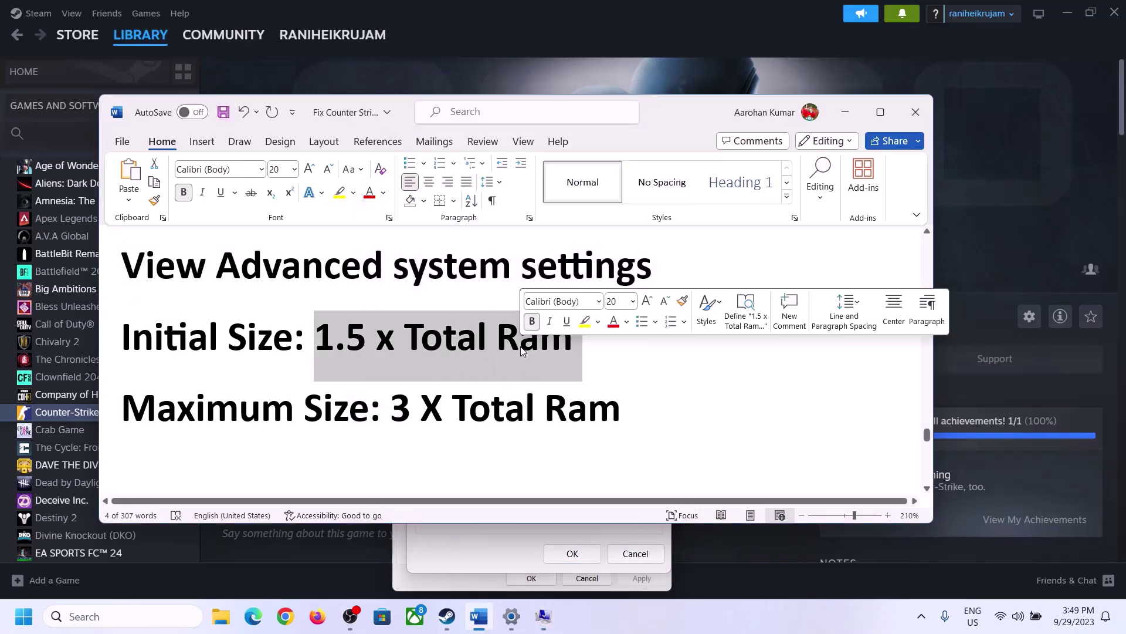
left_click(512, 617)
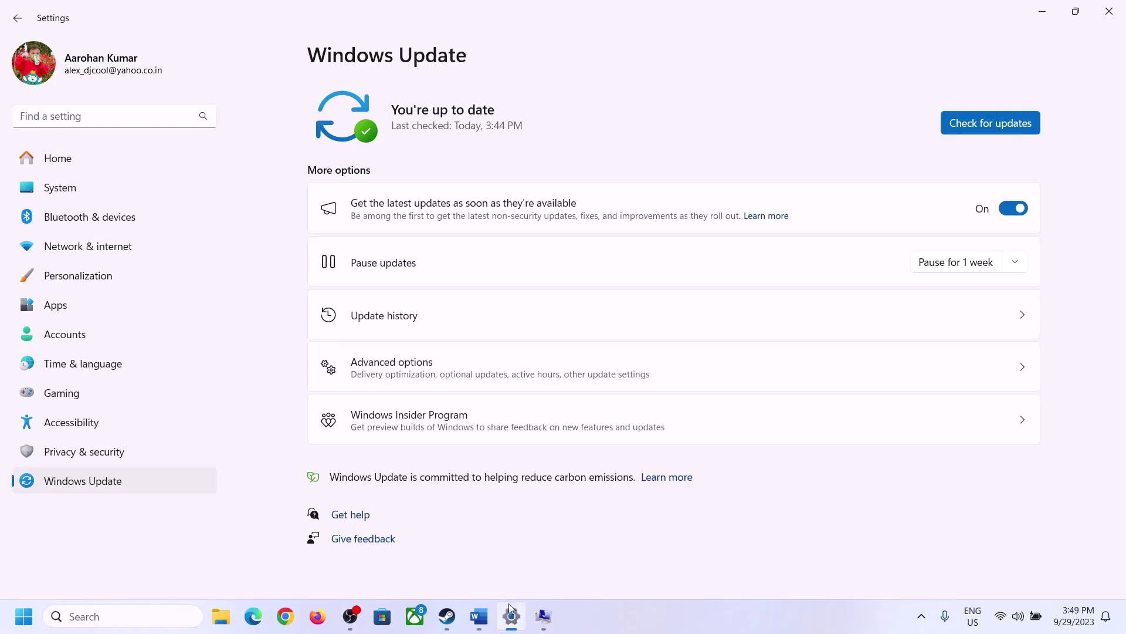
left_click(52, 193)
scroll(364, 469, "down", 8)
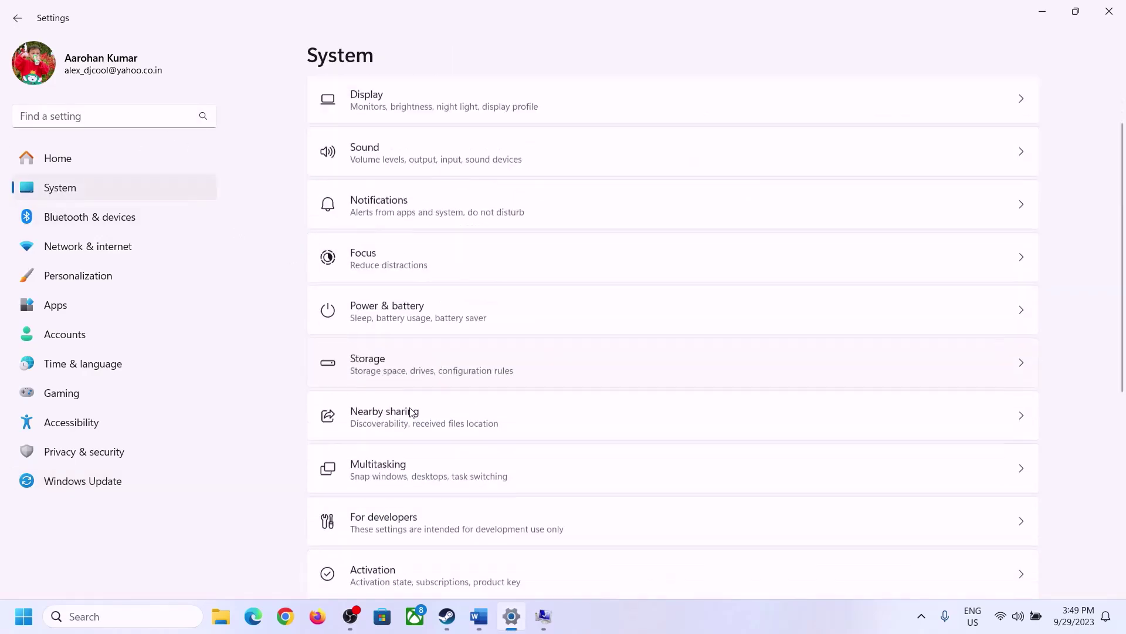
left_click(371, 558)
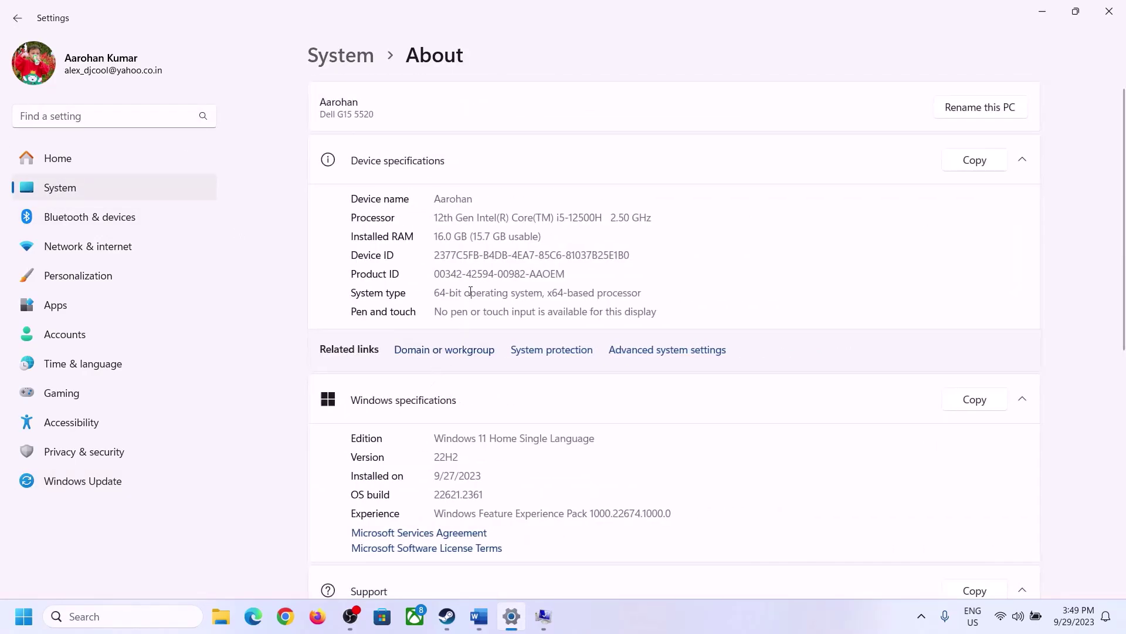
left_click_drag(448, 235, 441, 236)
left_click(443, 236)
left_click_drag(445, 235, 428, 234)
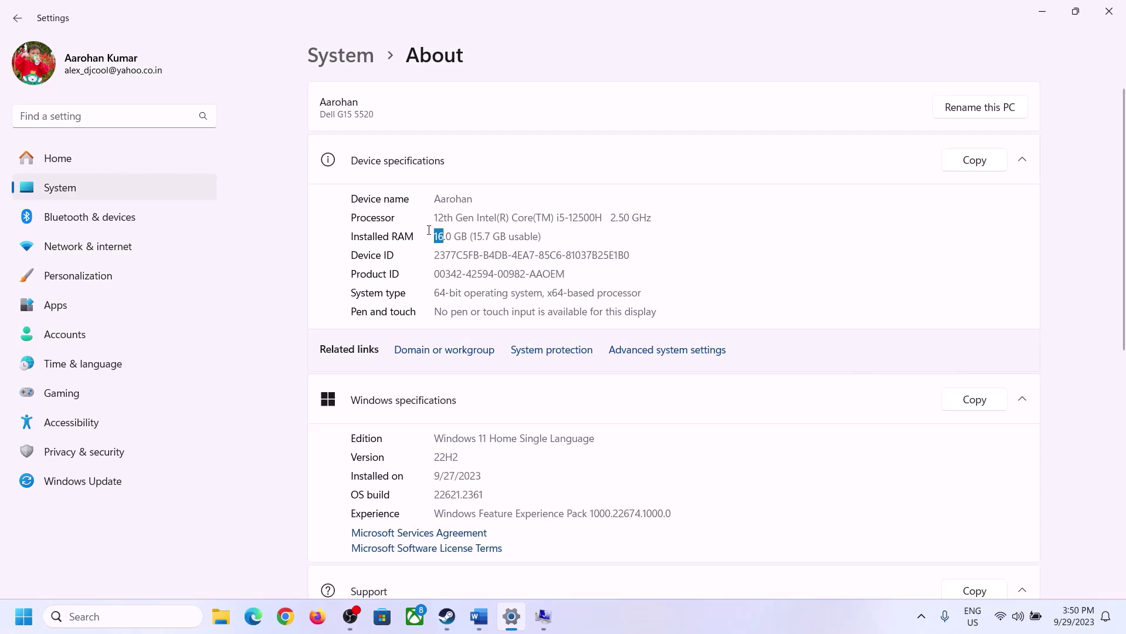
- Launch Calculator by running calc and place it beside the Virtual Memory dialog
left_click(543, 615)
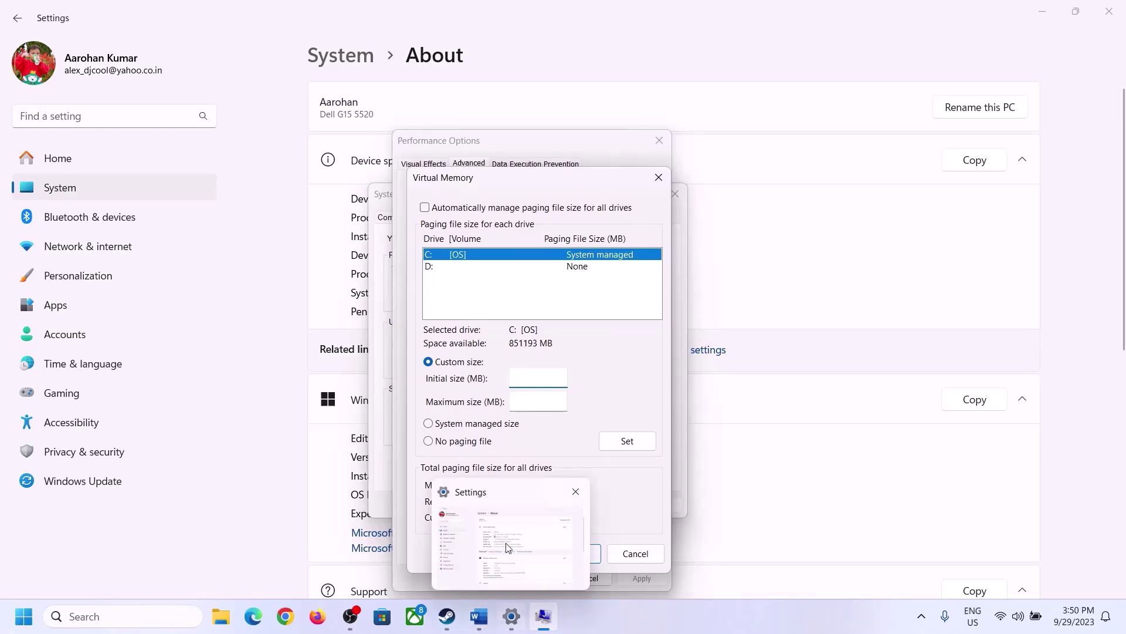
left_click(508, 543)
key("super+r")
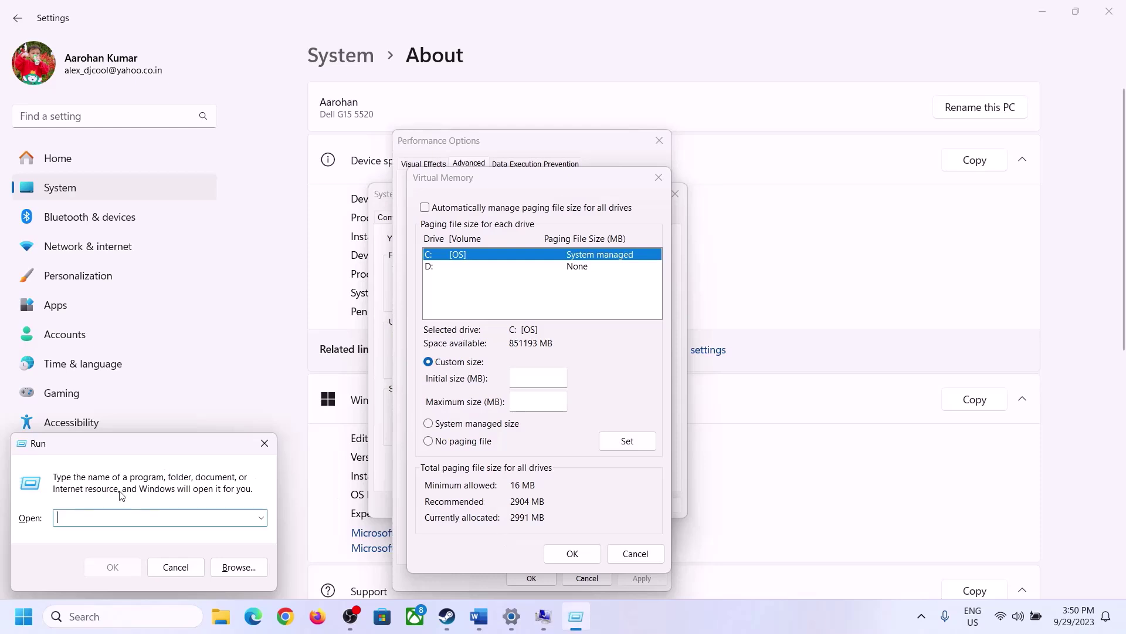
type("calc")
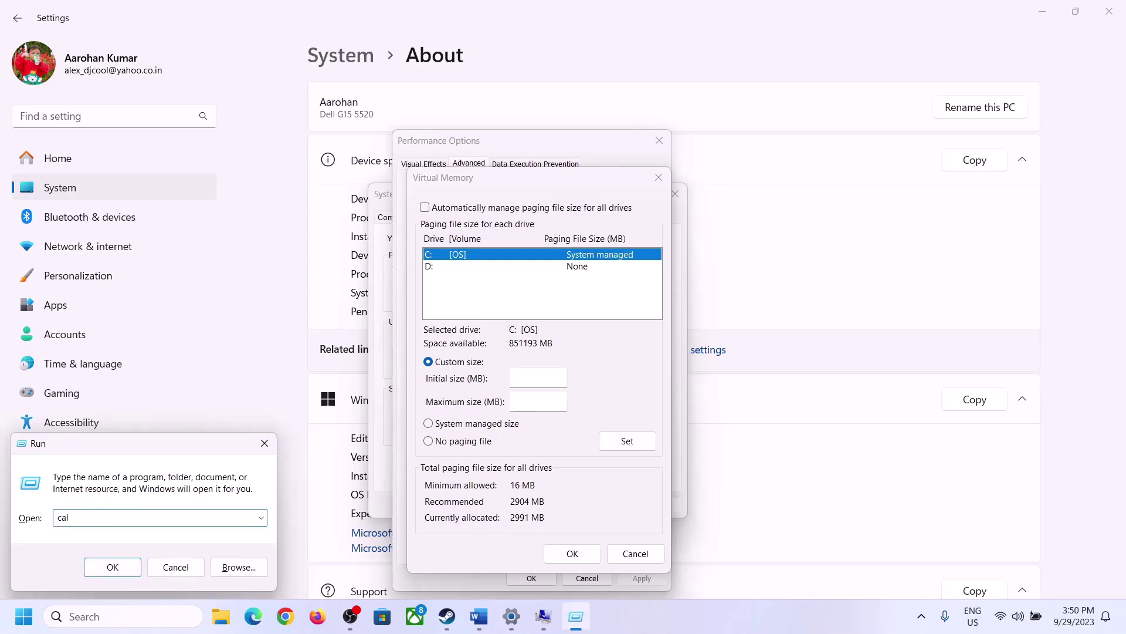
left_click(111, 567)
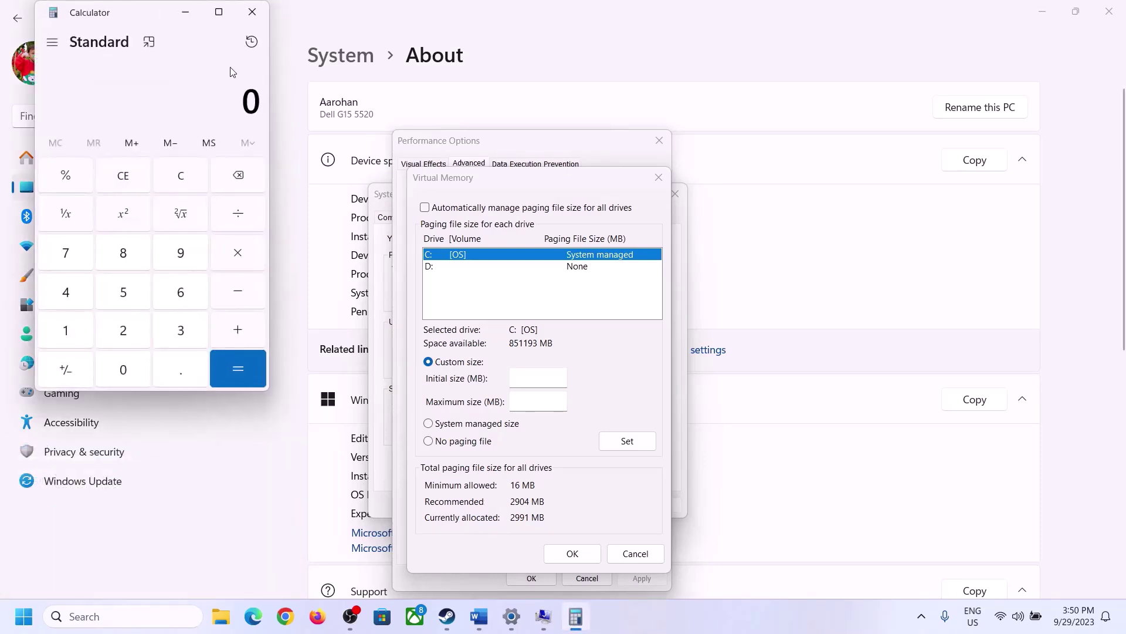
left_click_drag(139, 21, 821, 194)
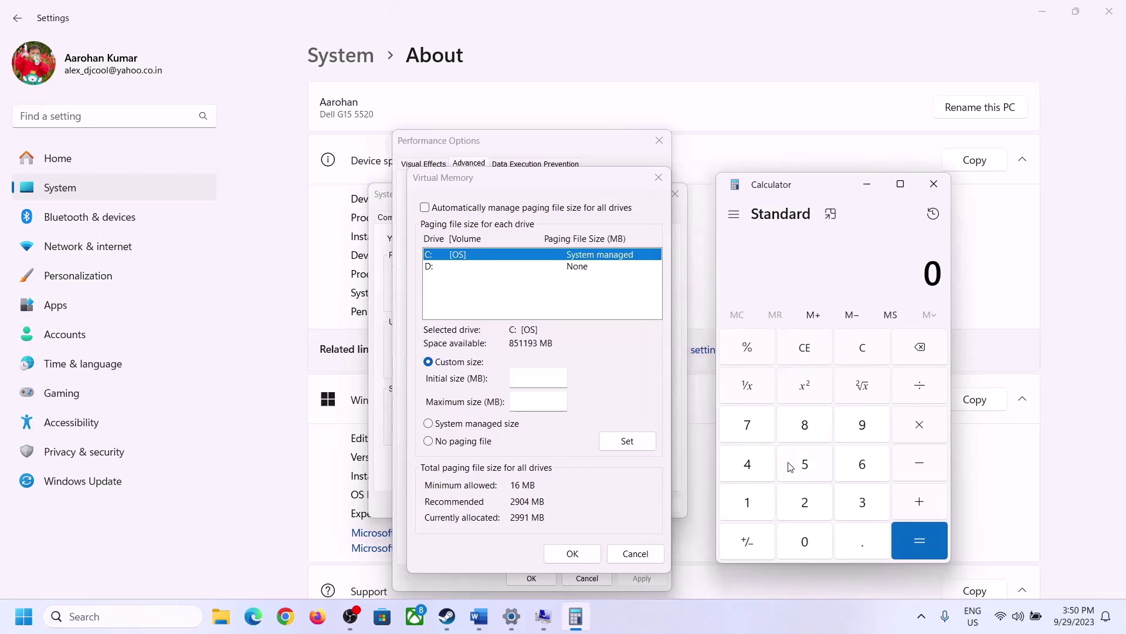
- Check the size formula in the Word document and multiply 16 by 1024 in Calculator
left_click(479, 616)
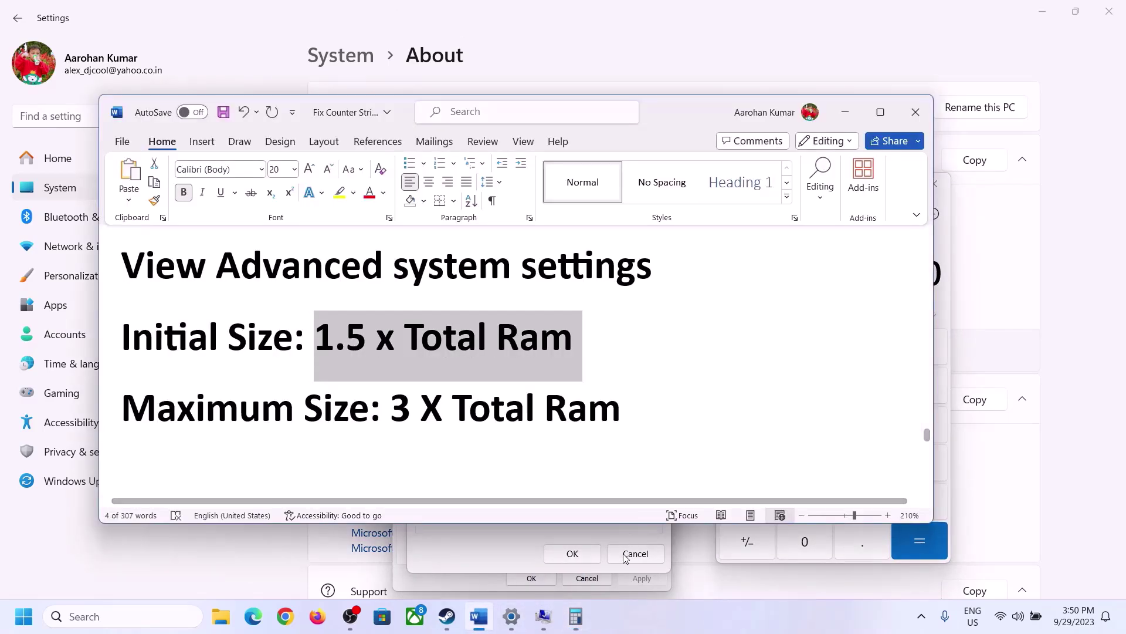
left_click(580, 619)
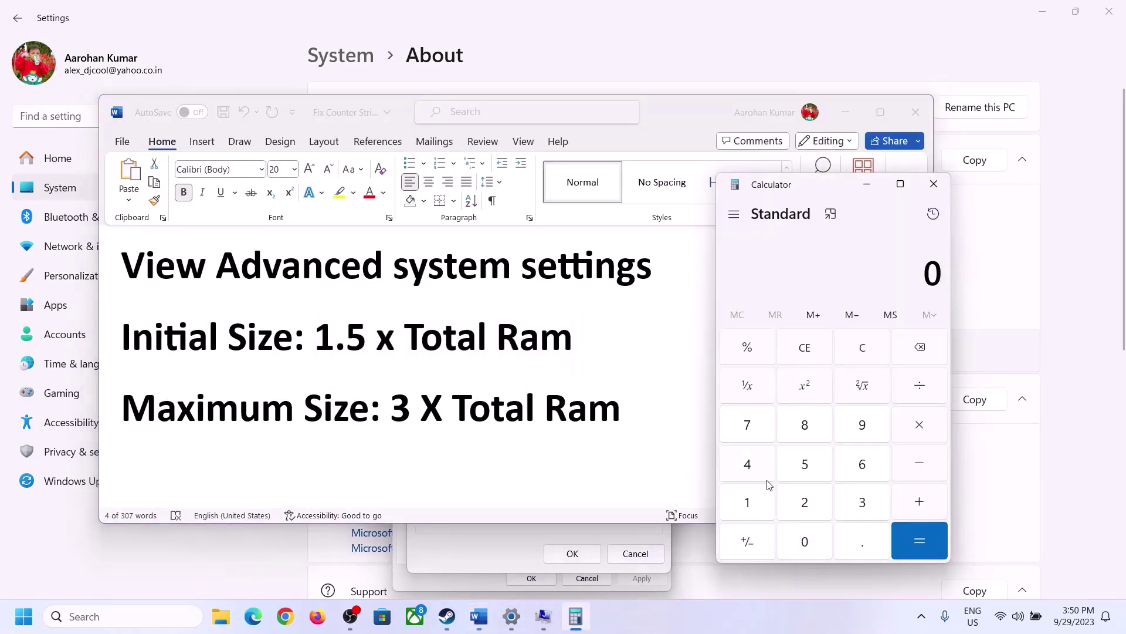
left_click(748, 502)
left_click(860, 472)
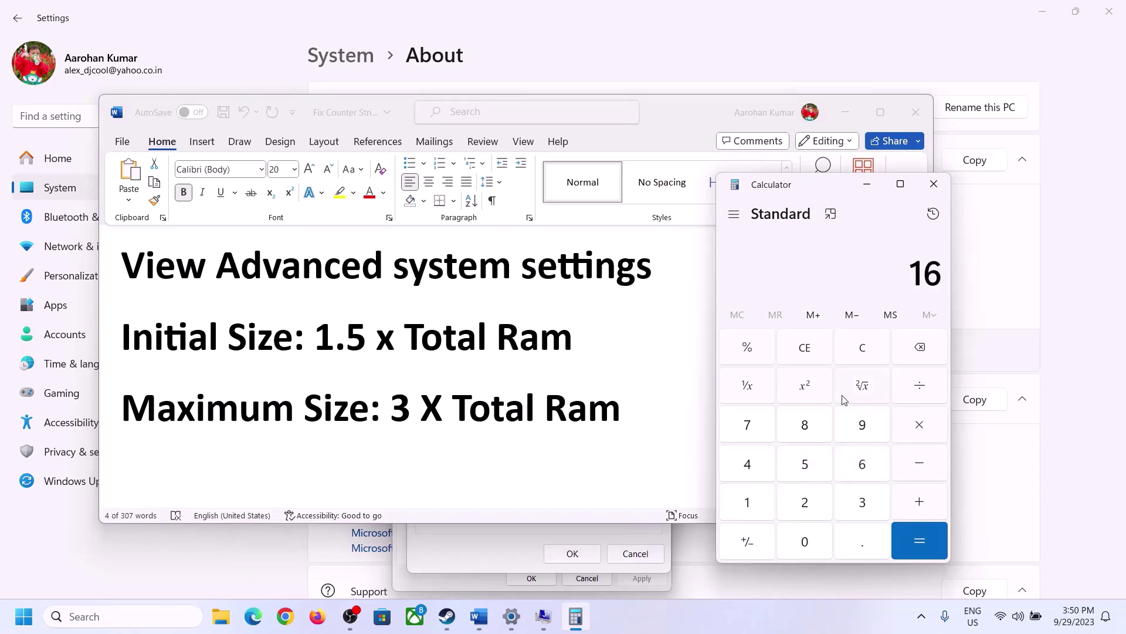
left_click(866, 361)
left_click(757, 503)
left_click(845, 470)
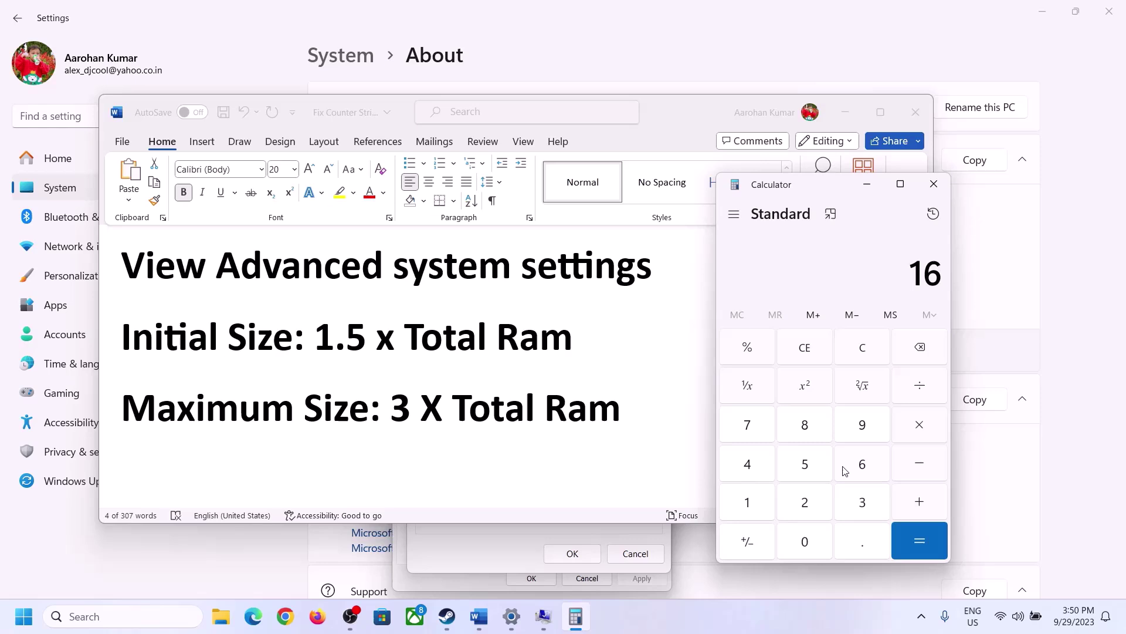
left_click(917, 433)
left_click(746, 508)
left_click(810, 542)
left_click(787, 496)
left_click(757, 476)
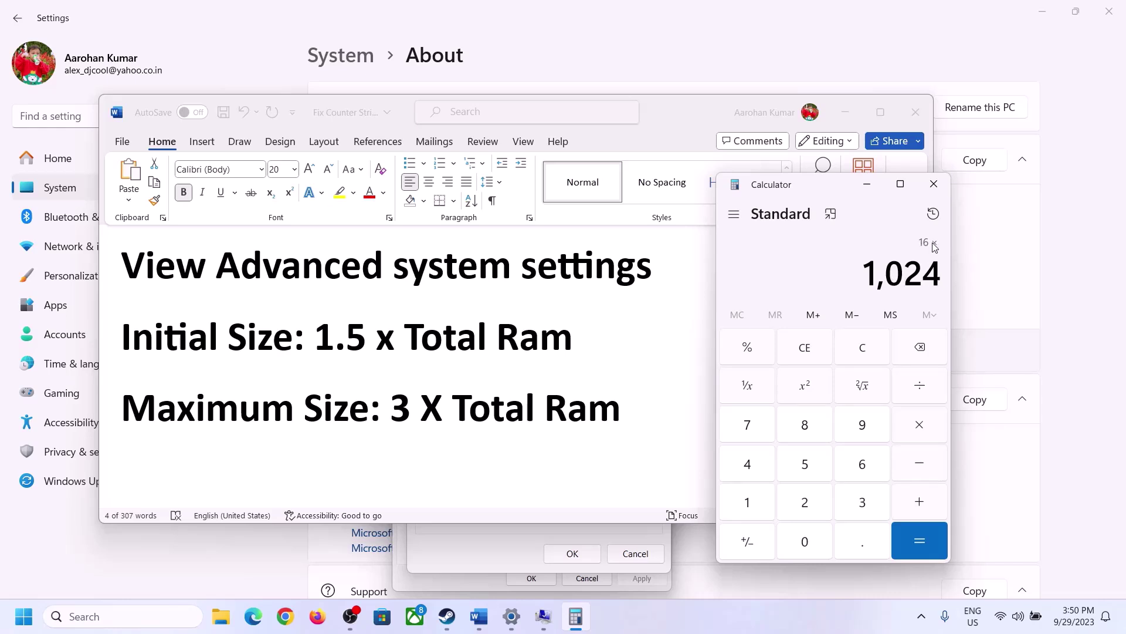
left_click(920, 544)
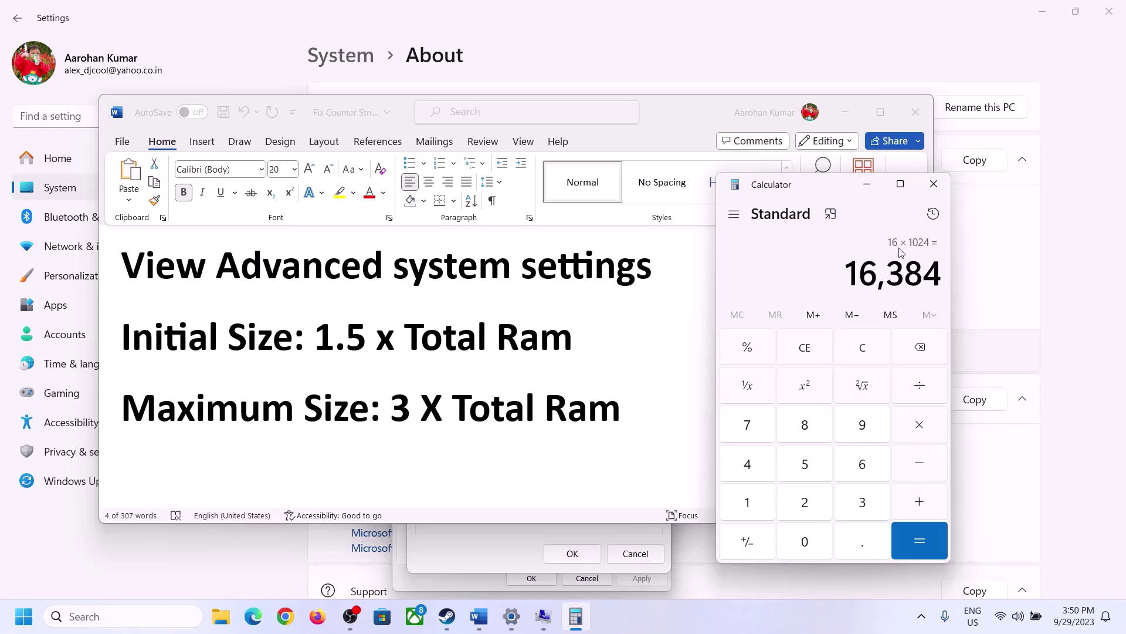
- Multiply the RAM amount in megabytes by 1.5 in Calculator
left_click(923, 431)
left_click(758, 504)
left_click(859, 550)
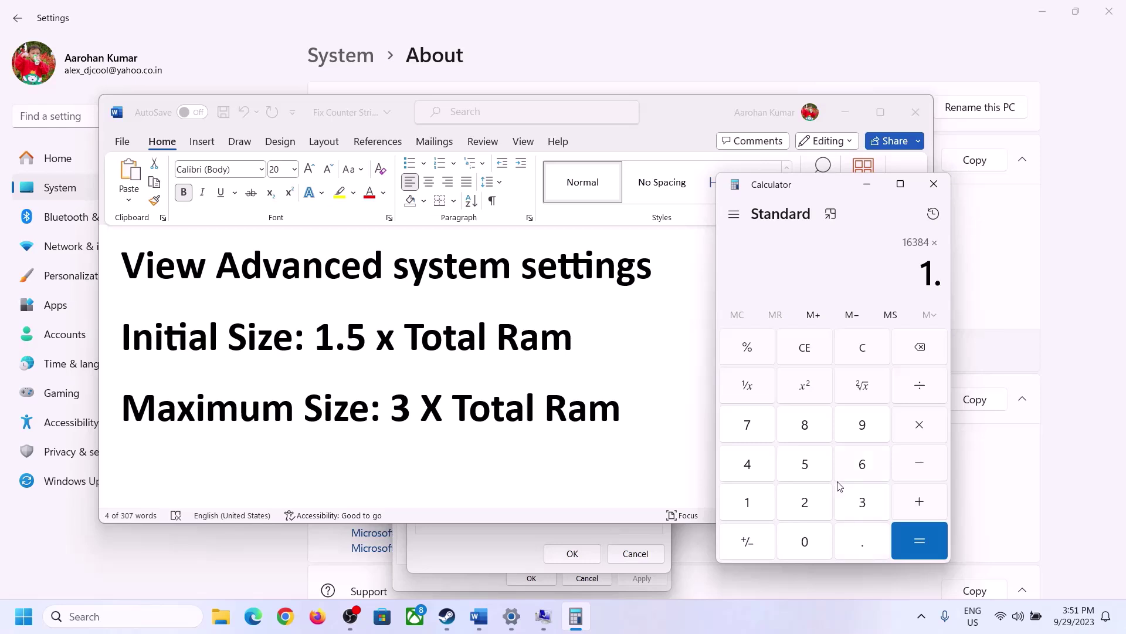
left_click(811, 468)
left_click(914, 532)
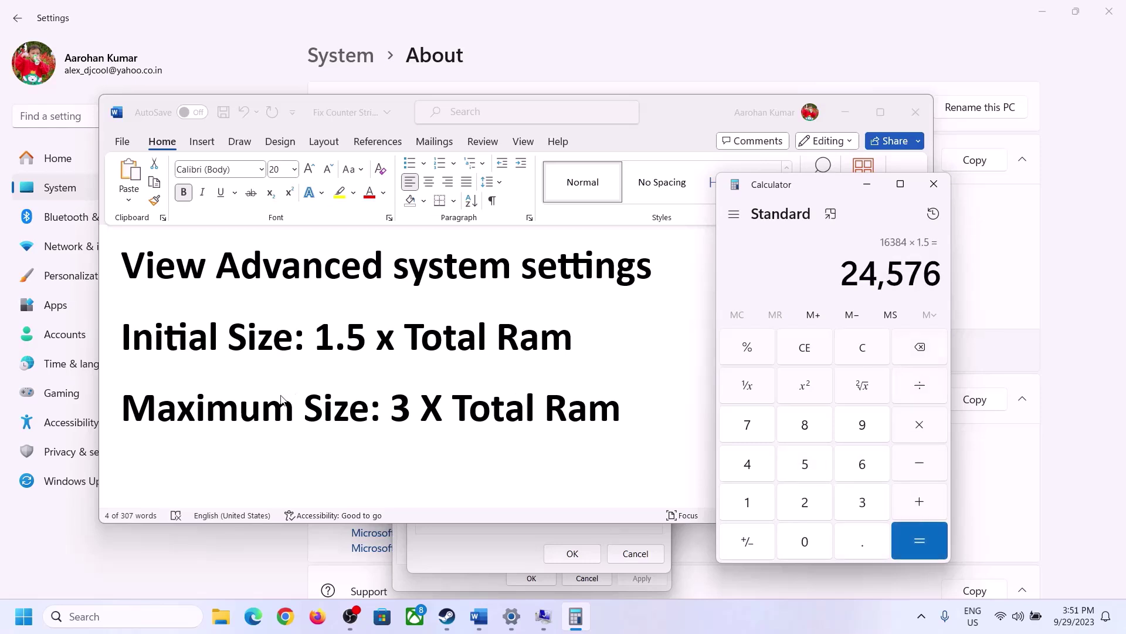
- Set the C: drive's custom initial paging file size to 24576 MB in the Virtual Memory dialog
left_click(505, 540)
left_click(529, 375)
type("24576")
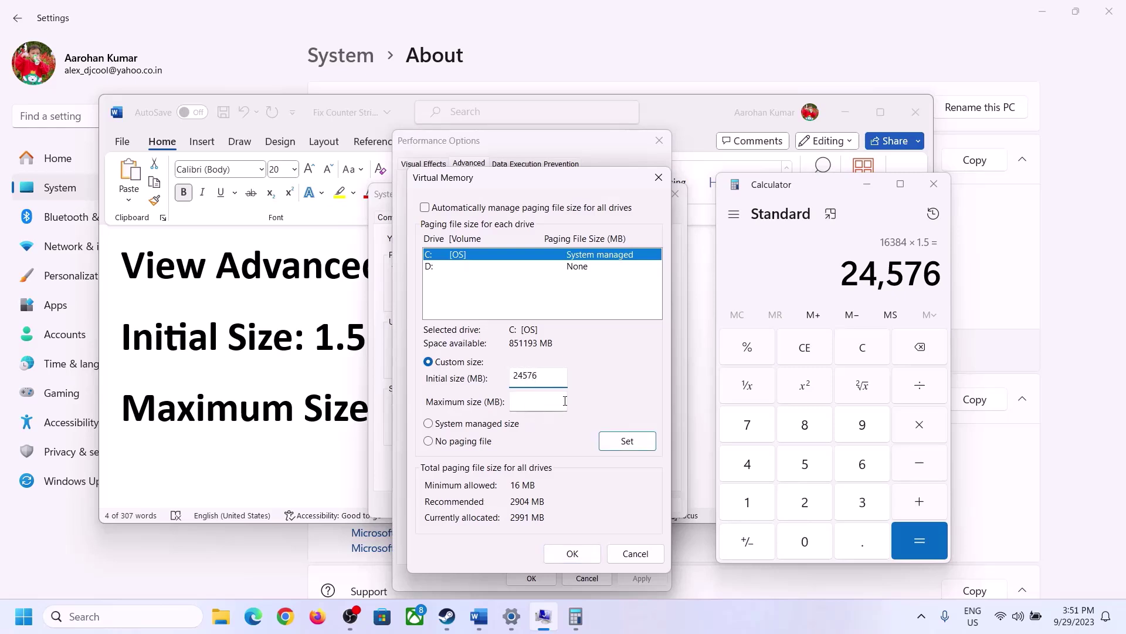
left_click(565, 401)
- Clear Calculator and recheck the installed RAM on the Settings About page
key("alt+Tab")
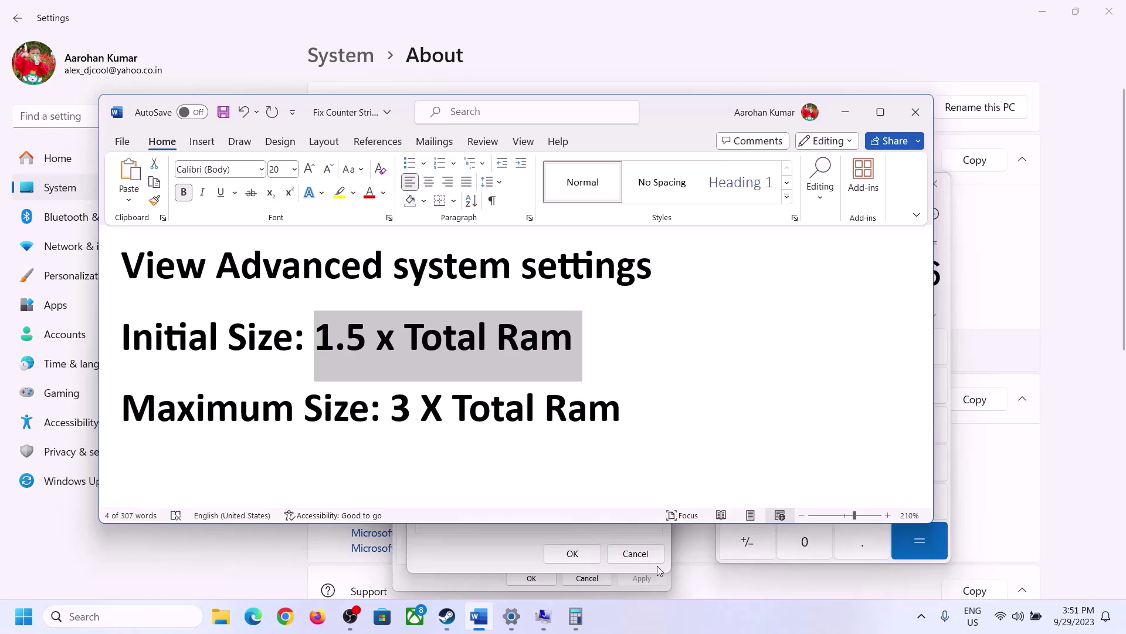
left_click(946, 304)
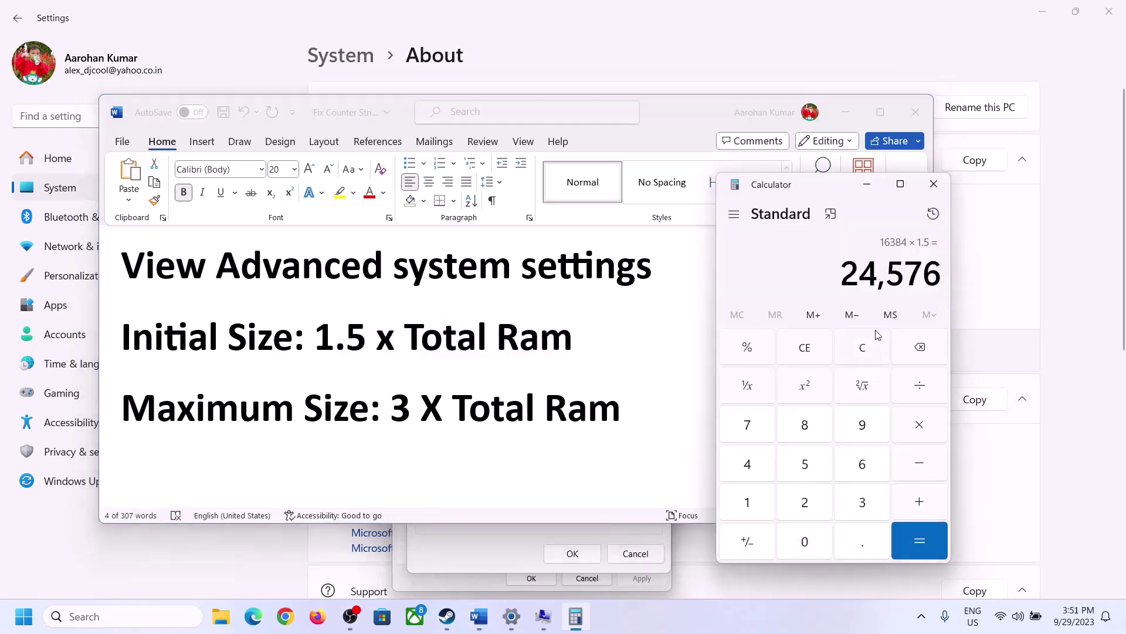
left_click(863, 347)
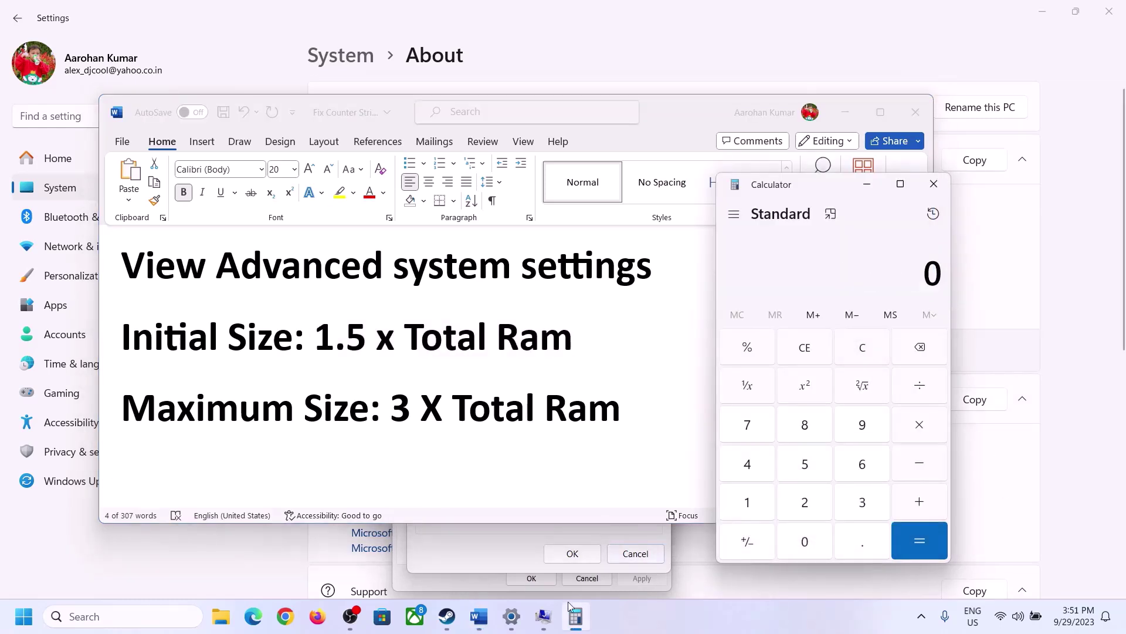
left_click(512, 616)
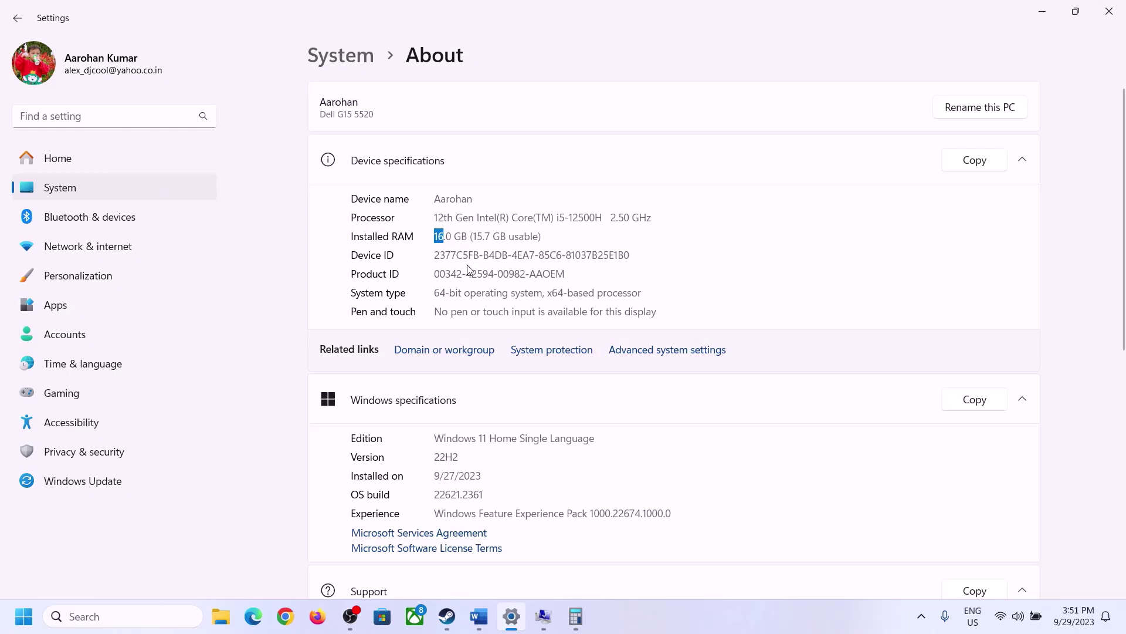
left_click(576, 616)
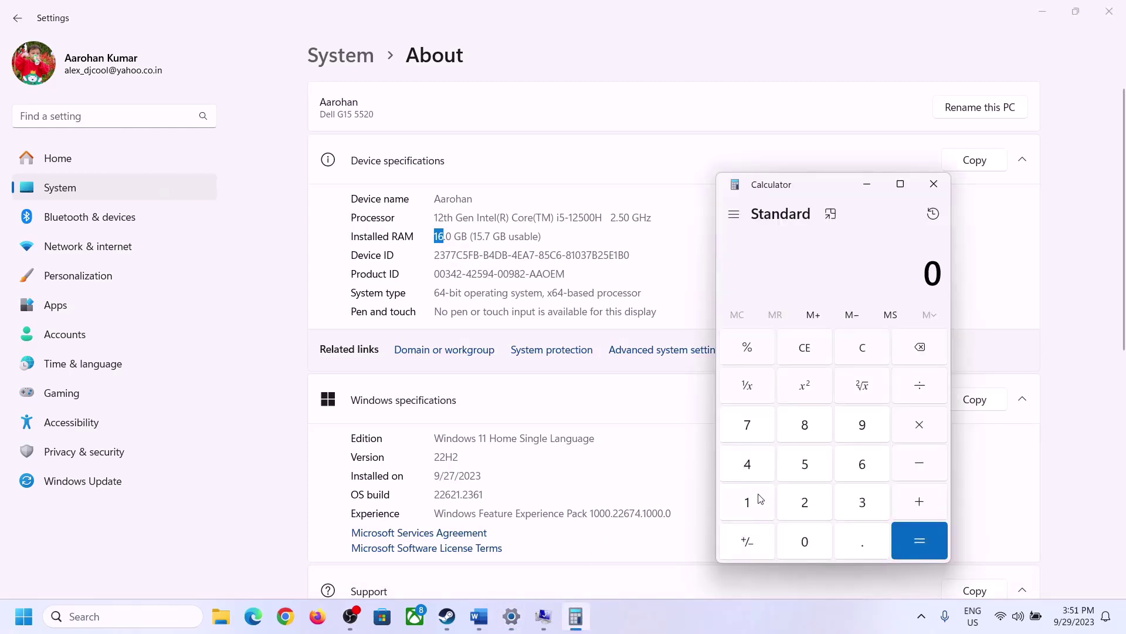
- Convert the 16 GB of RAM to megabytes in Calculator by multiplying 16 by 1024
left_click(760, 498)
left_click(859, 465)
left_click(915, 426)
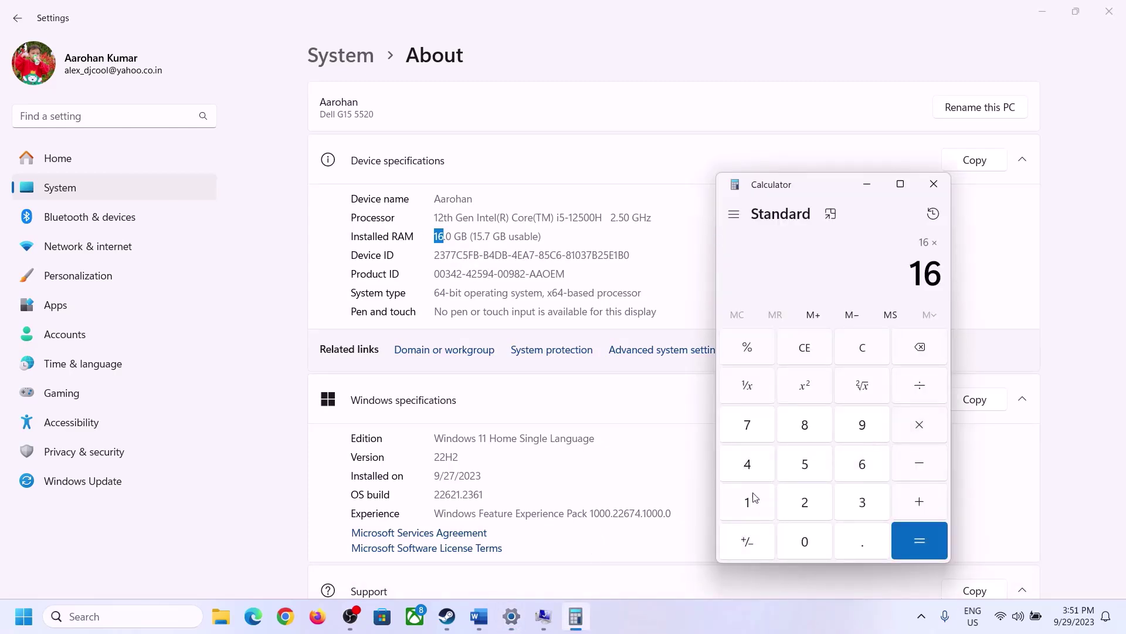
left_click(755, 497)
left_click(796, 539)
left_click(805, 501)
left_click(749, 463)
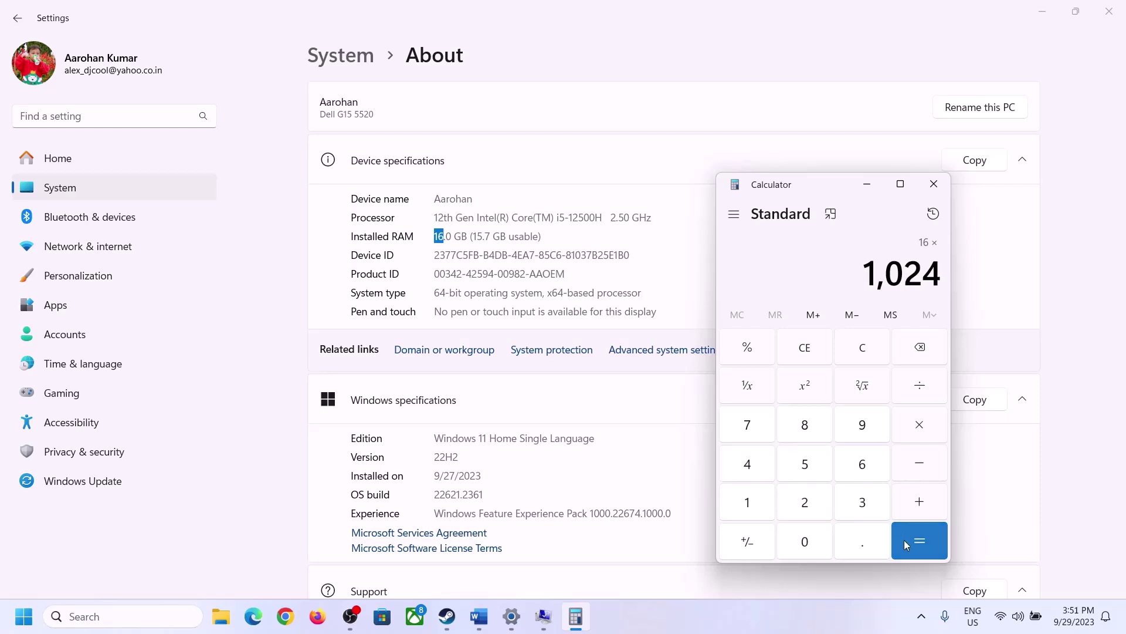
left_click(908, 544)
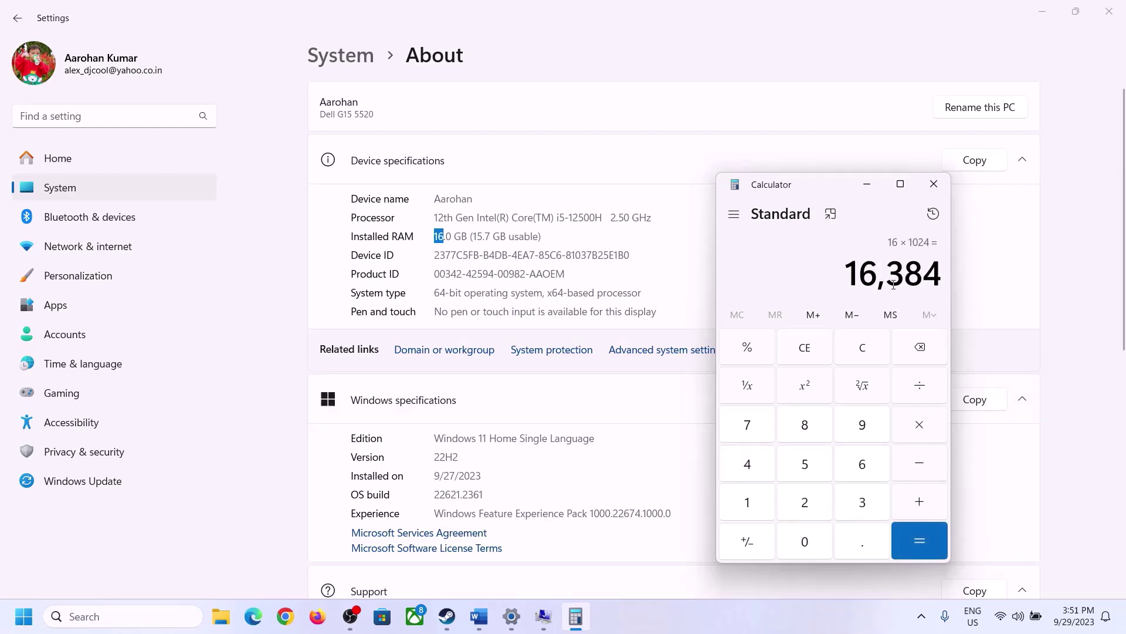
- Check the maximum size rule in the Word notes and multiply 16384 by 3 in Calculator
left_click(479, 616)
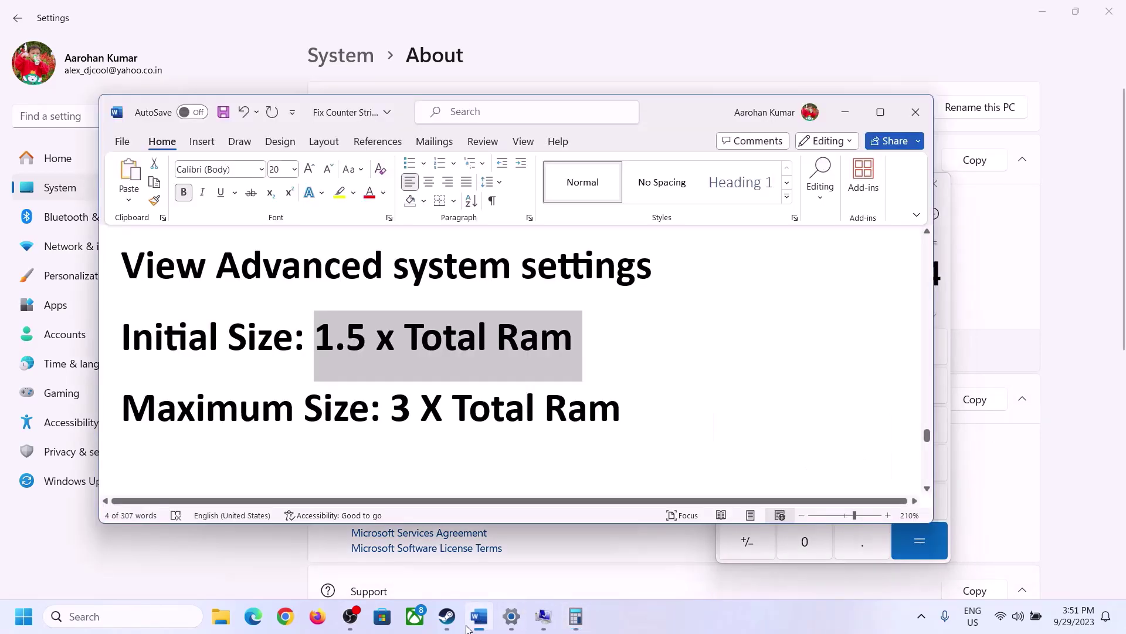
left_click(576, 616)
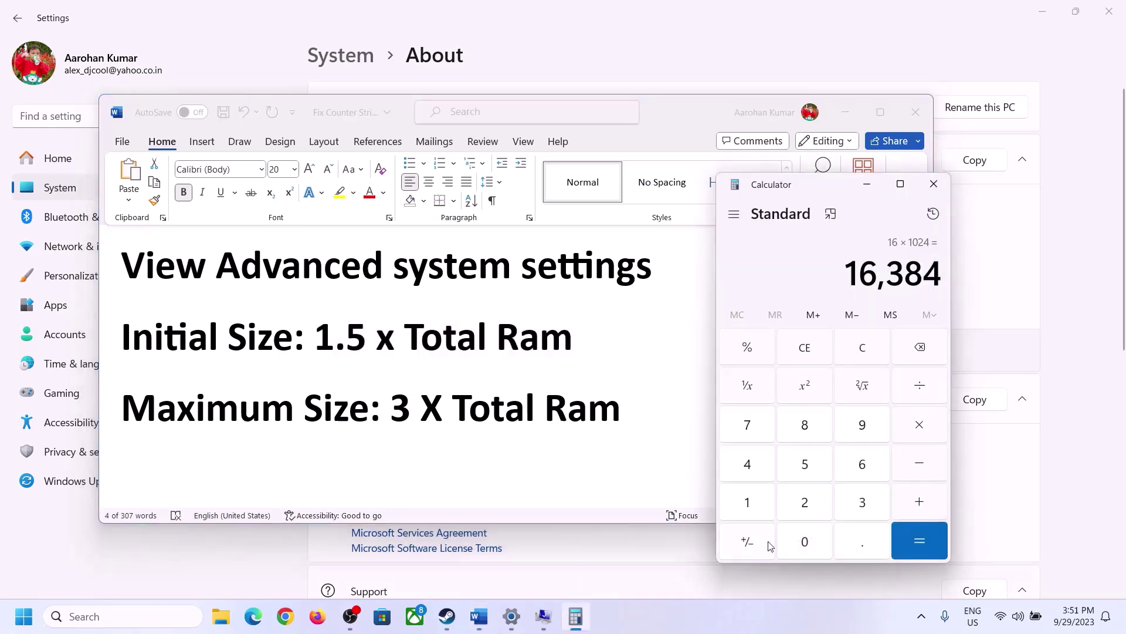
left_click(919, 425)
left_click(847, 506)
left_click(923, 524)
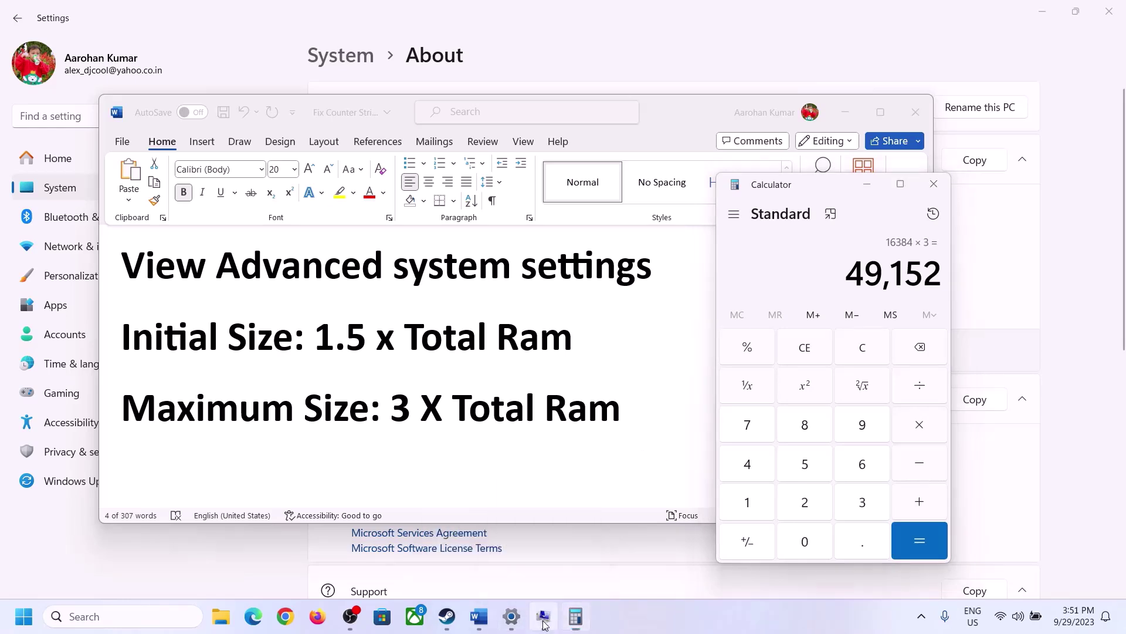
- Set the C: drive's custom maximum paging file size to 49152 MB and apply the virtual memory change
left_click(511, 546)
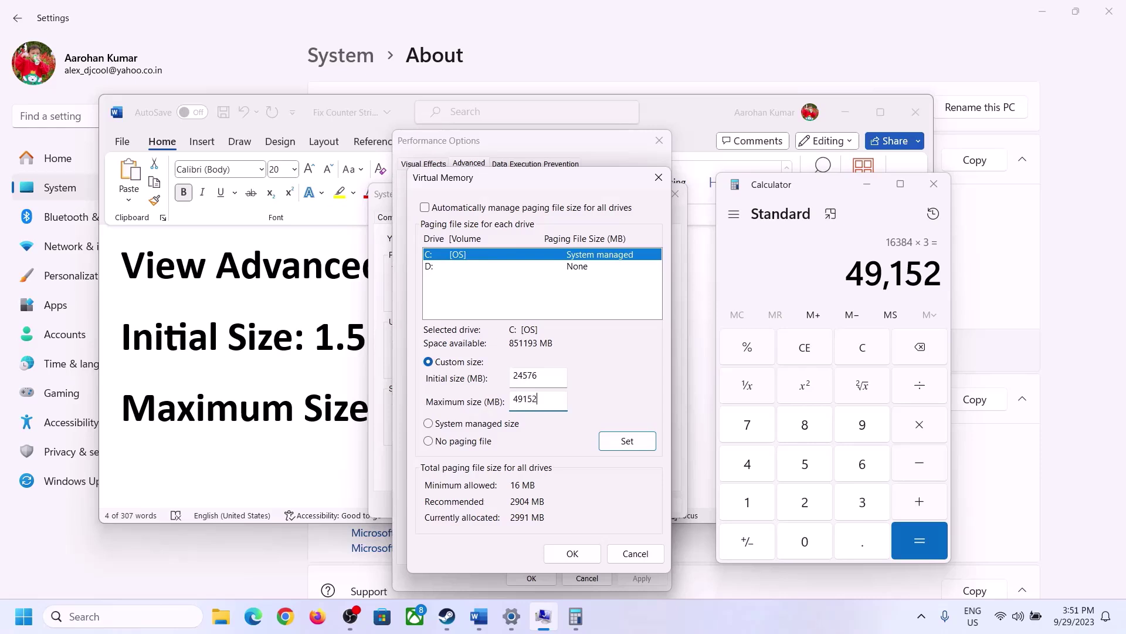
left_click(626, 442)
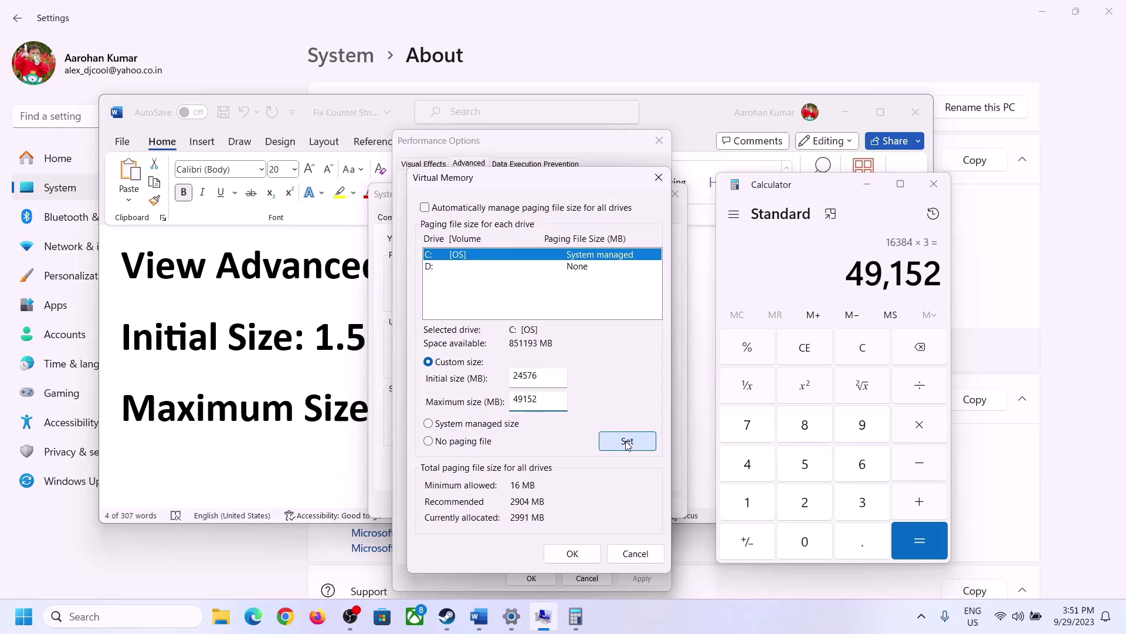
left_click(574, 553)
left_click(698, 362)
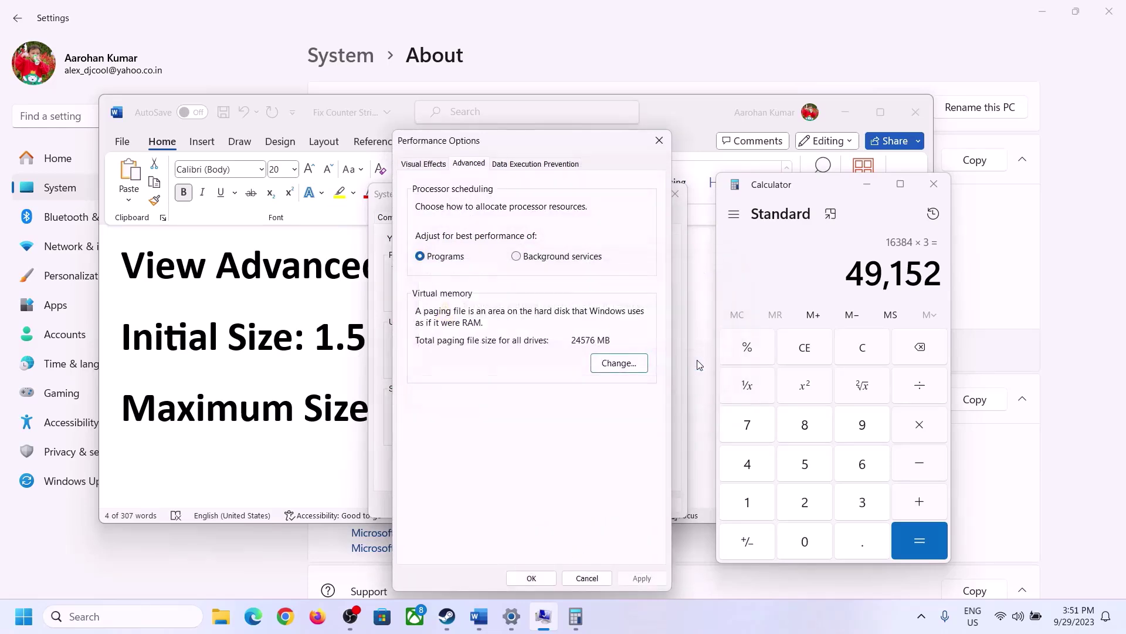
- Confirm the Performance Options and System Properties dialogs and dismiss the restart request without restarting
left_click(533, 580)
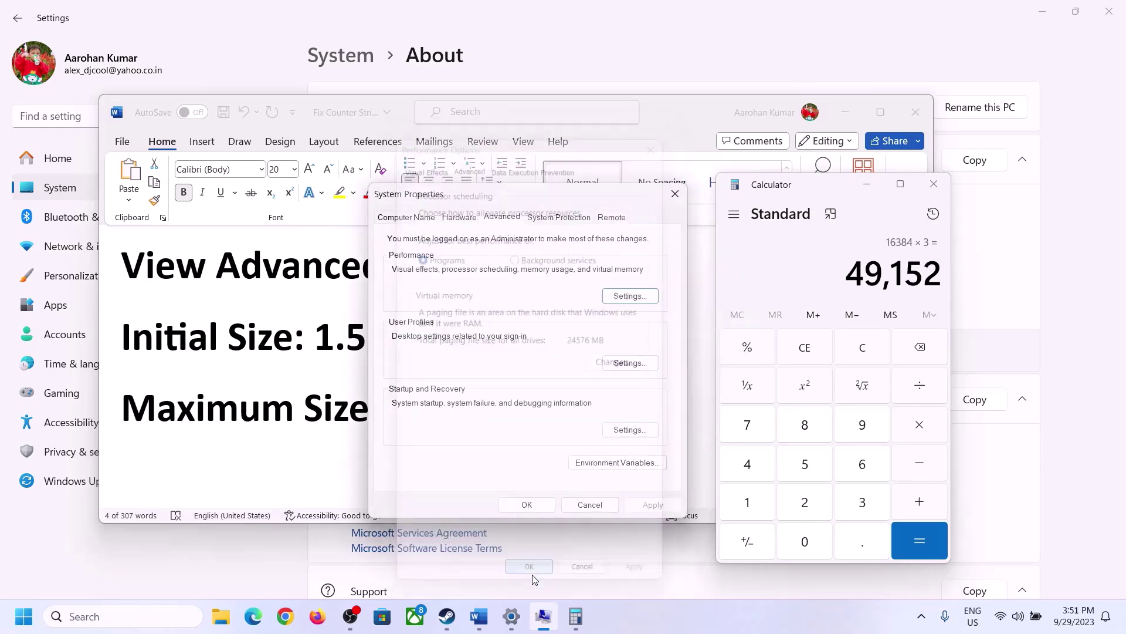
left_click(527, 504)
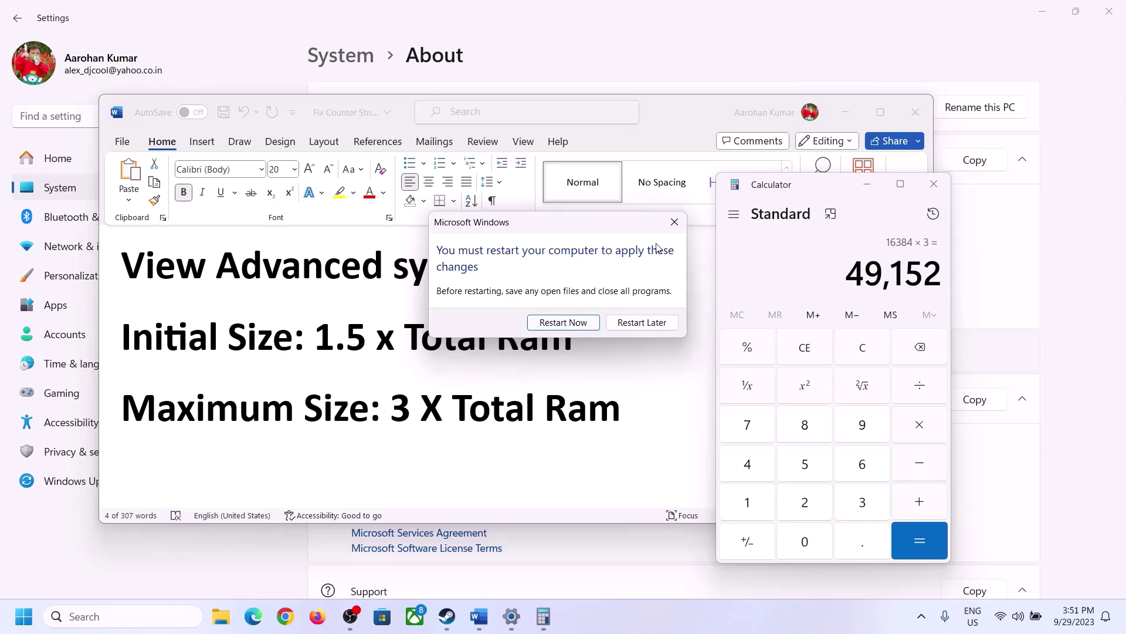
left_click(675, 221)
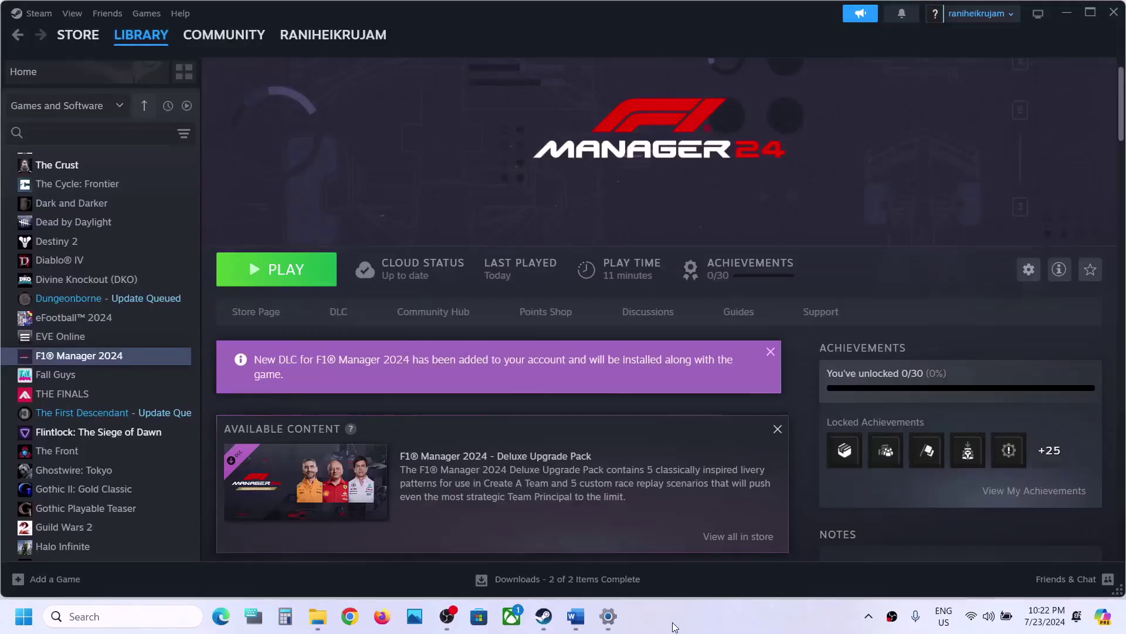
- Copy the Visual C++ link under Step 11 of the Word notes and open it in Chrome
left_click(576, 616)
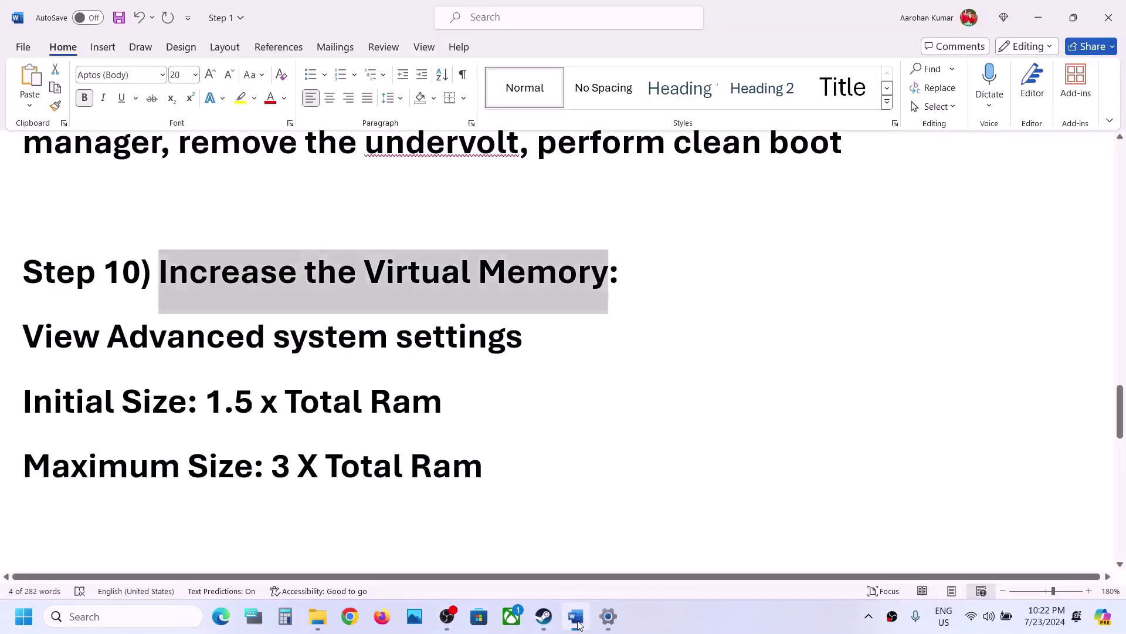
scroll(426, 436, "down", 3)
scroll(426, 436, "down", 2)
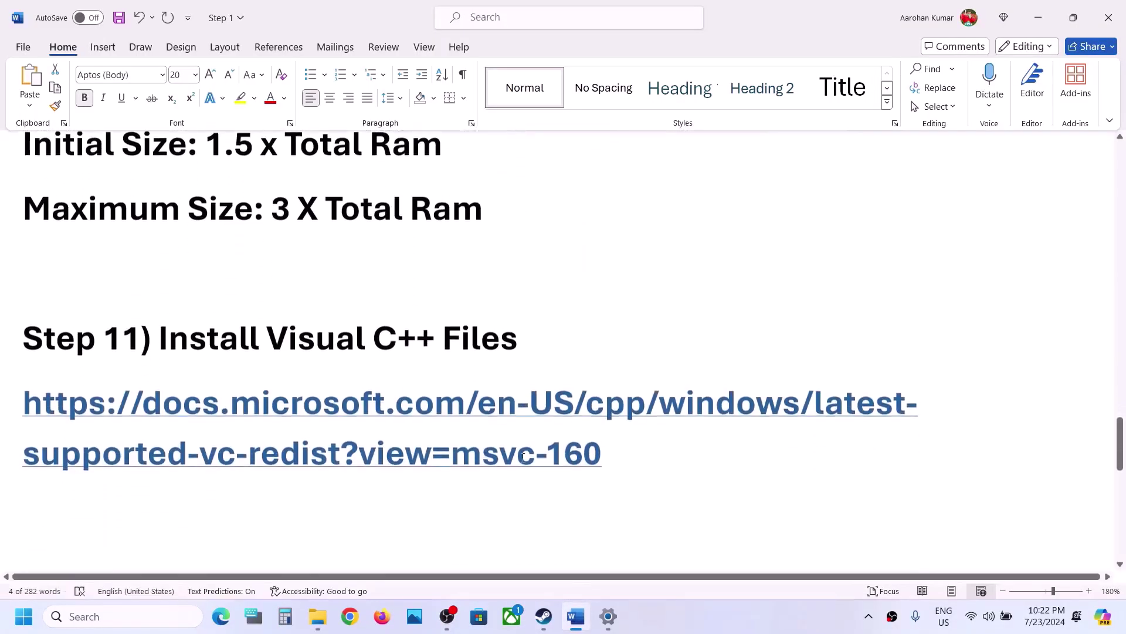
left_click_drag(614, 445, 25, 412)
left_click(350, 616)
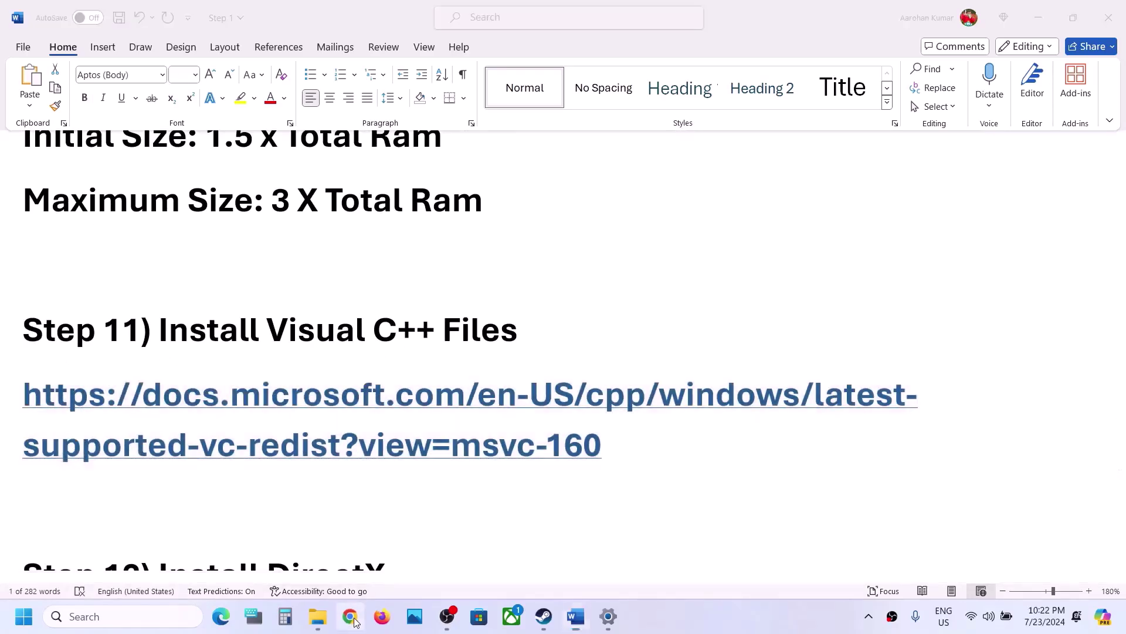
type("https://docs.microsoft.com/en-us/cpp/windows/latest-supported-vc-redist?view=msvc-160")
key("Return")
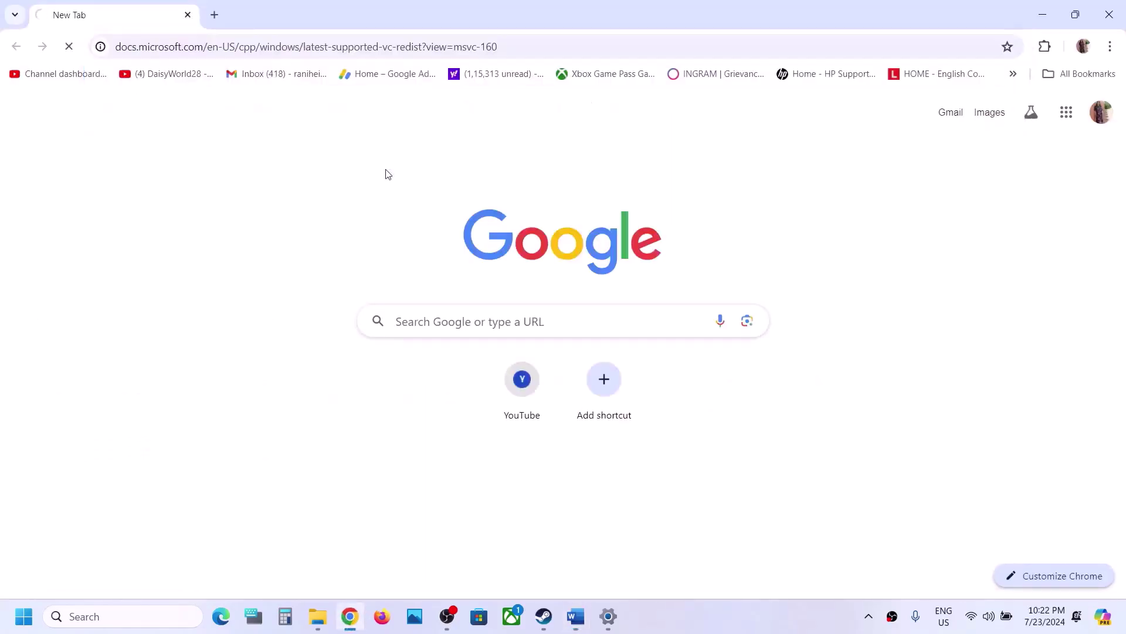
- Download vc_redist.x86.exe from the architecture table and run its installer to repair the x86 Visual C++ redistributable
scroll(353, 311, "down", 6)
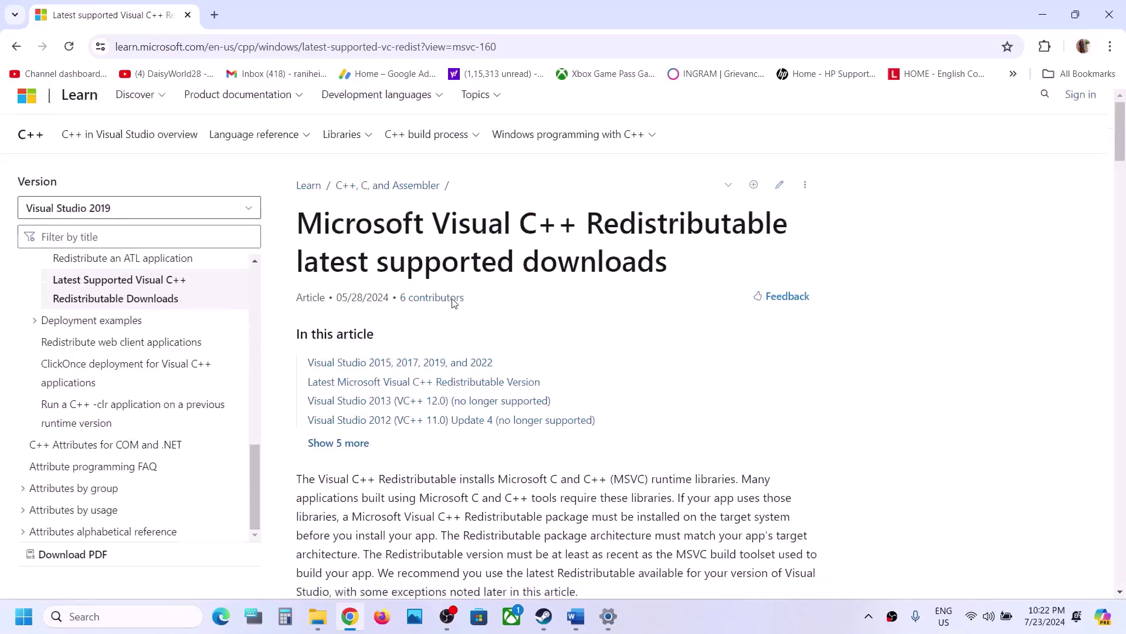
left_click_drag(348, 315, 693, 313)
scroll(692, 312, "down", 4)
scroll(693, 313, "down", 5)
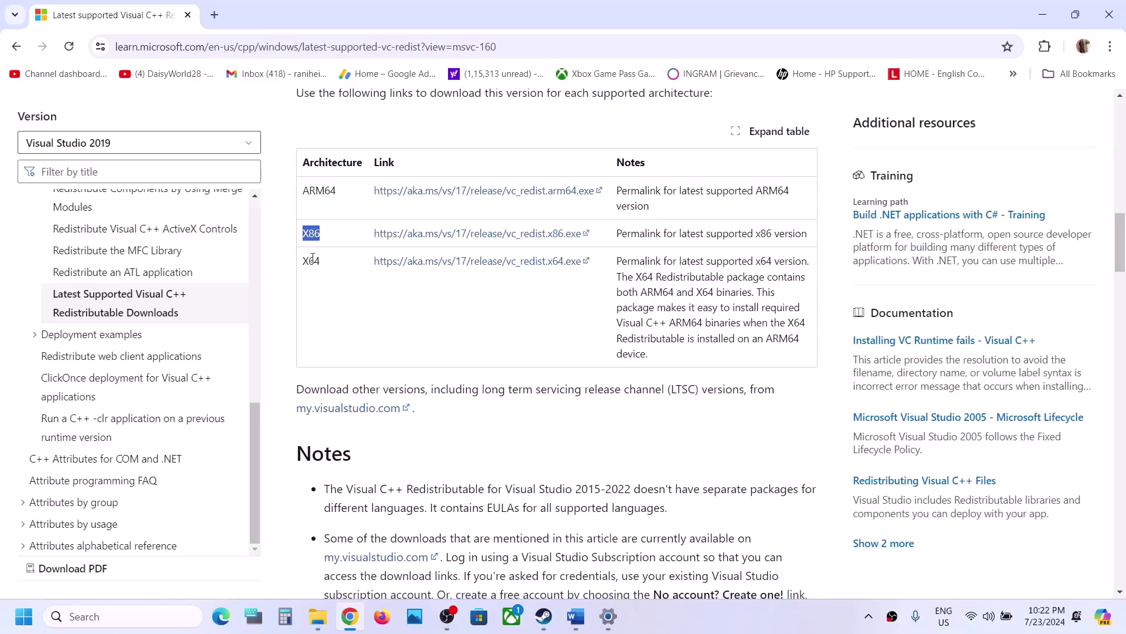
double_click(311, 260)
double_click(310, 235)
left_click(524, 239)
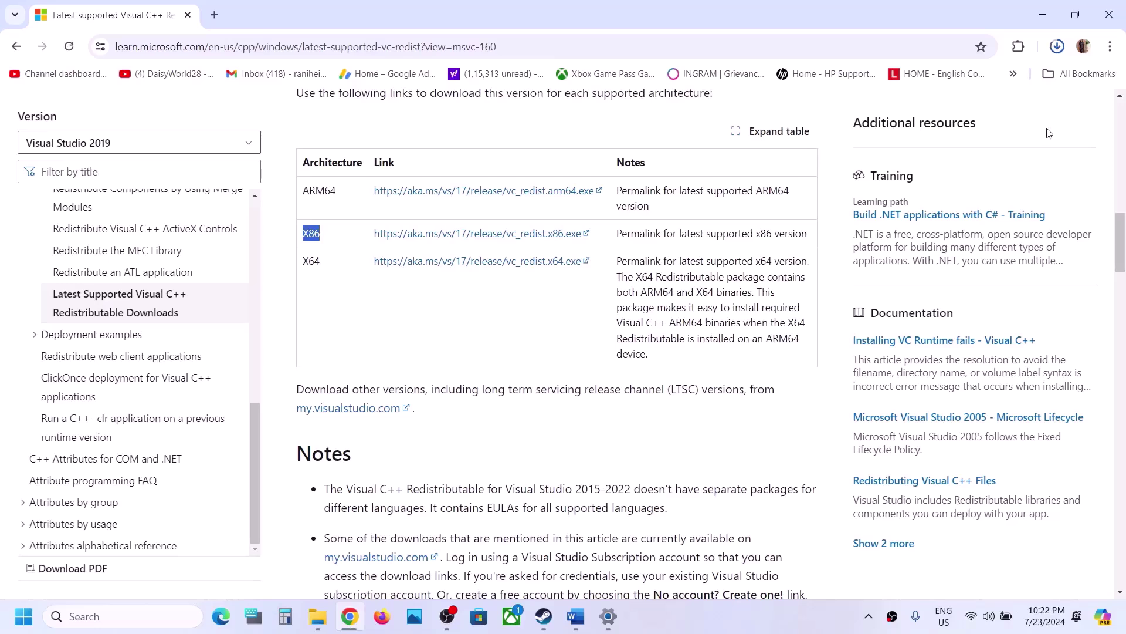
left_click(939, 79)
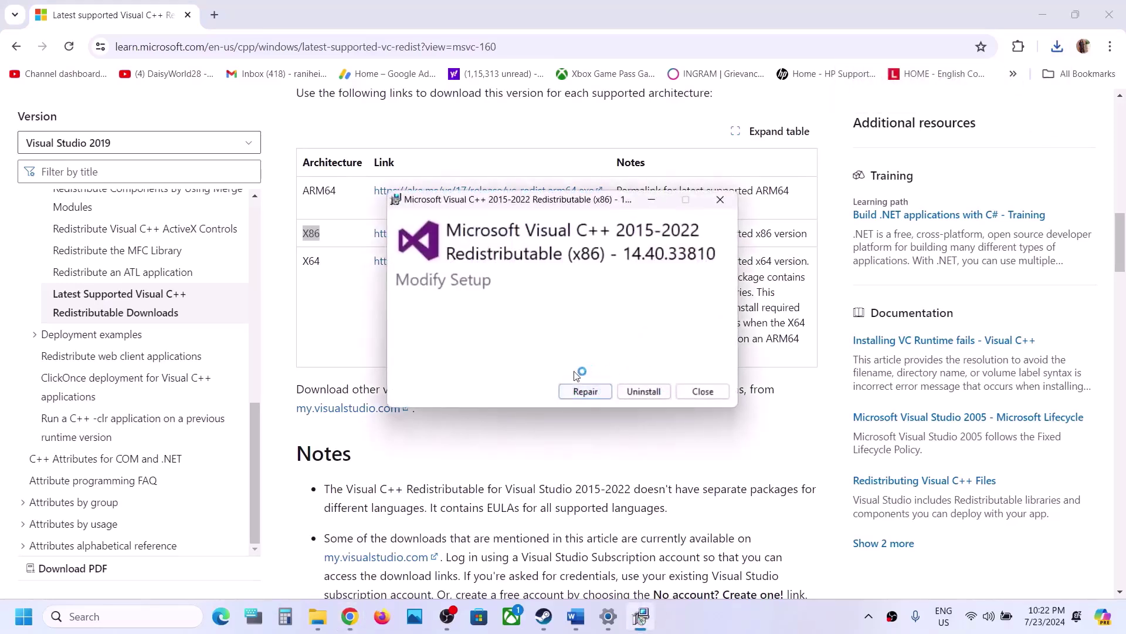
left_click(583, 391)
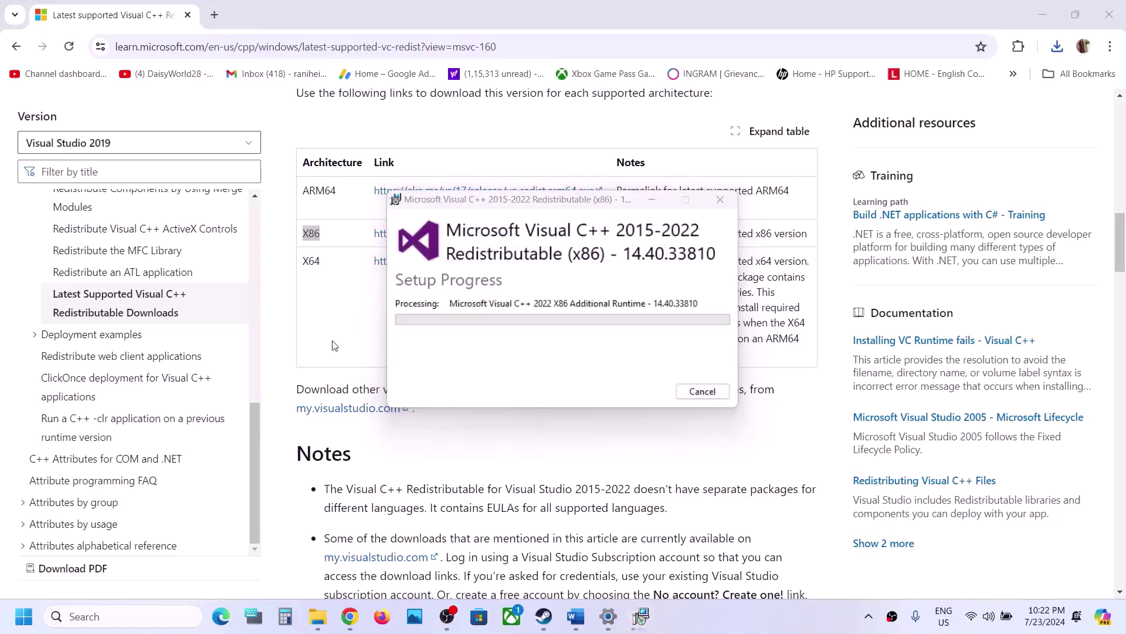
- Download vc_redist.x64.exe and run its installer to repair the x64 Visual C++ redistributable
left_click(344, 304)
double_click(312, 261)
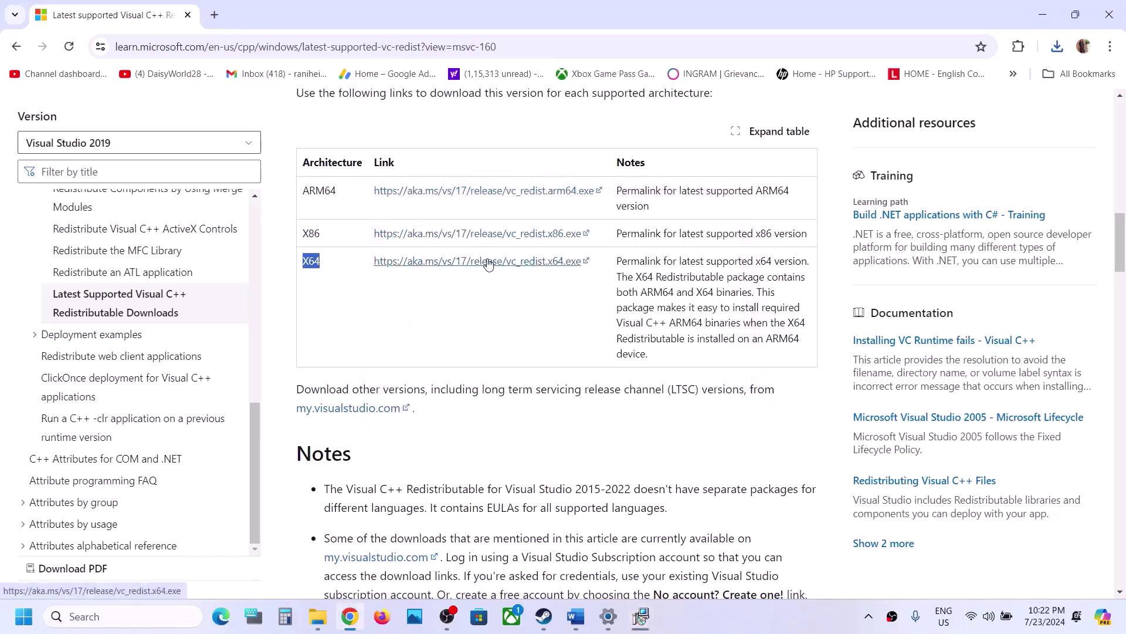
left_click(1049, 162)
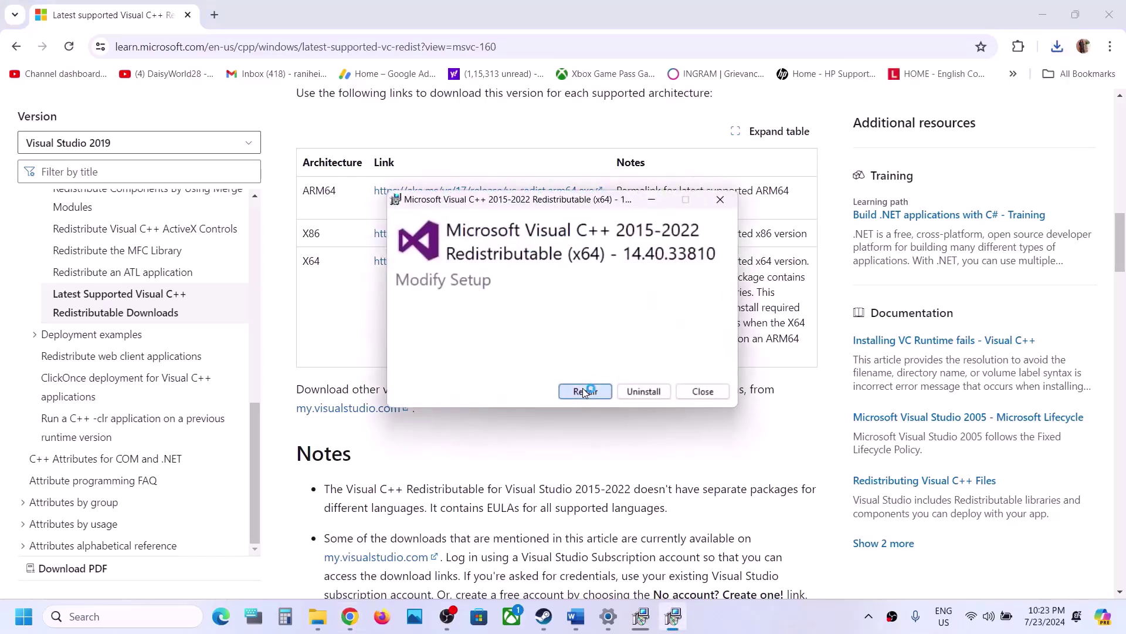
left_click(584, 391)
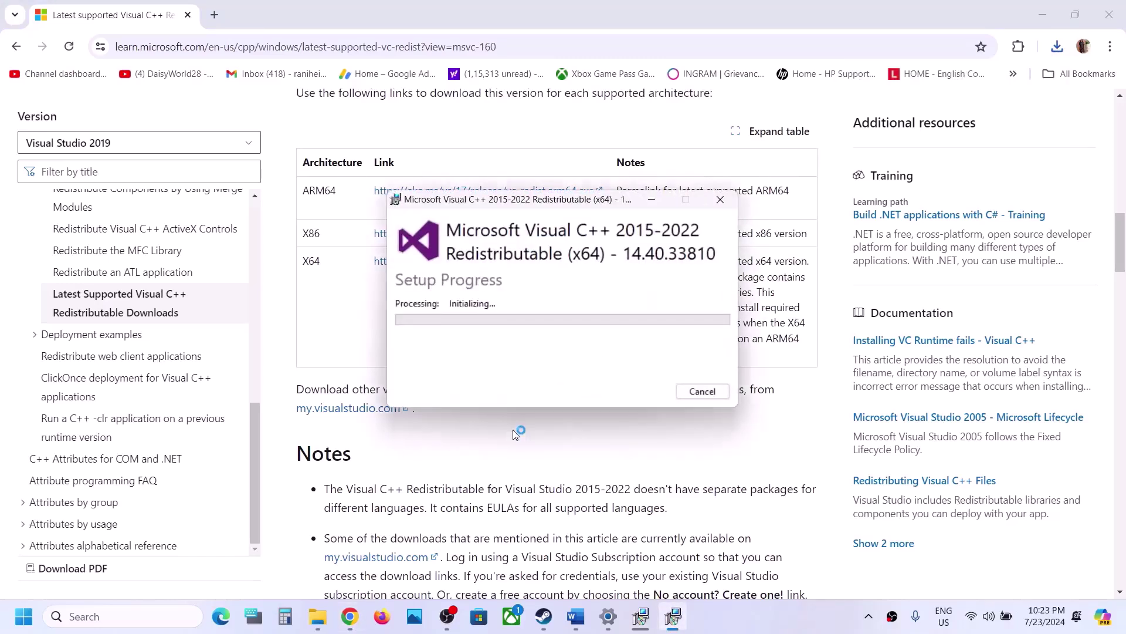
- Arrange the x86 and x64 Visual C++ setup windows side by side to view both
left_click(641, 617)
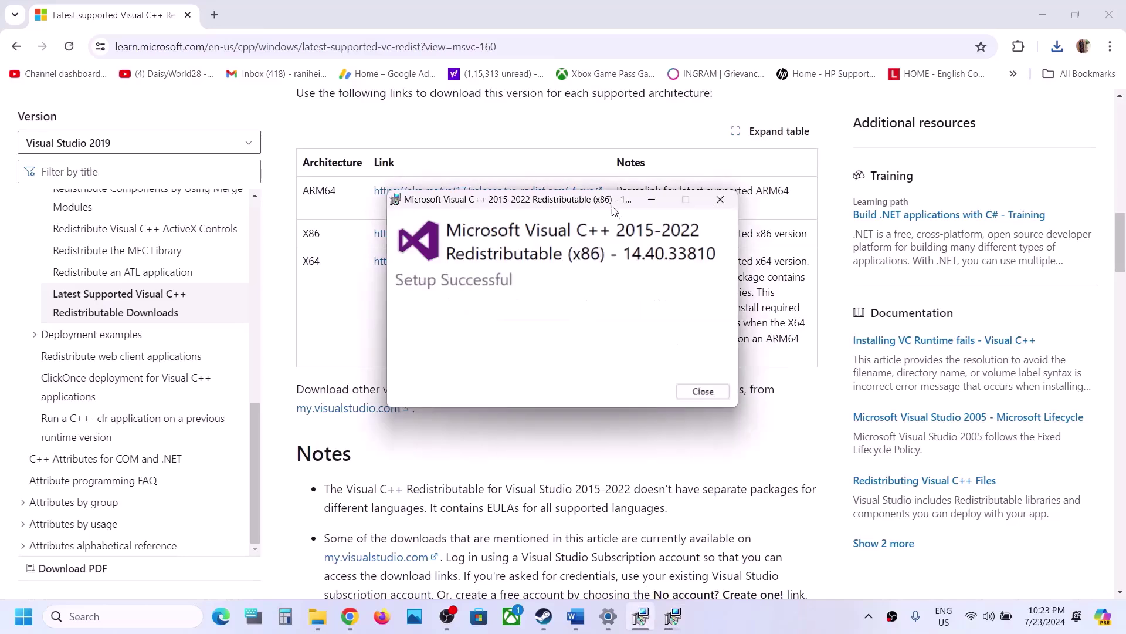
left_click_drag(611, 205, 299, 241)
left_click_drag(559, 210, 709, 238)
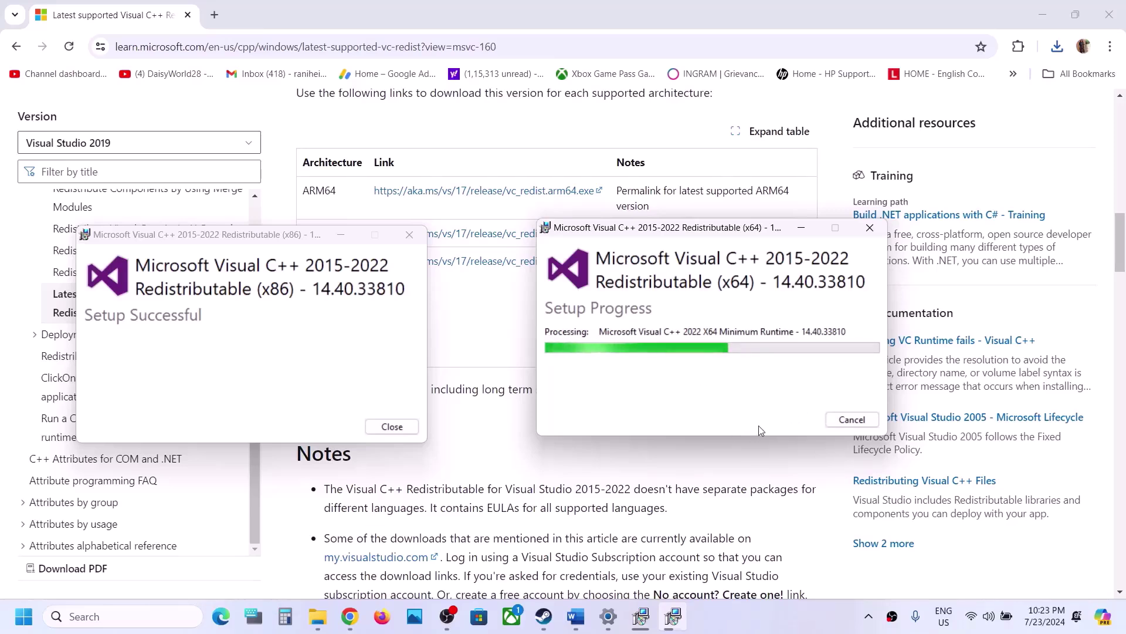
- View the computer's power options, including Restart, and close them without choosing any
left_click(24, 616)
left_click(428, 569)
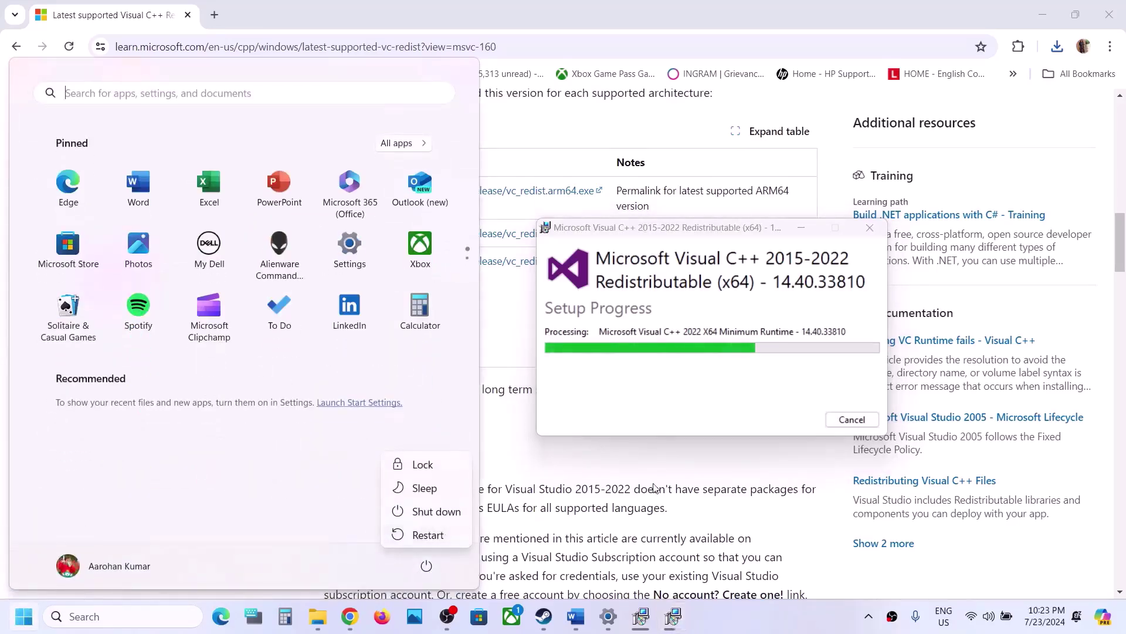
key("Escape")
- Copy the DirectX link under Step 12 of the Word notes and open it in a new Chrome tab
left_click(552, 621)
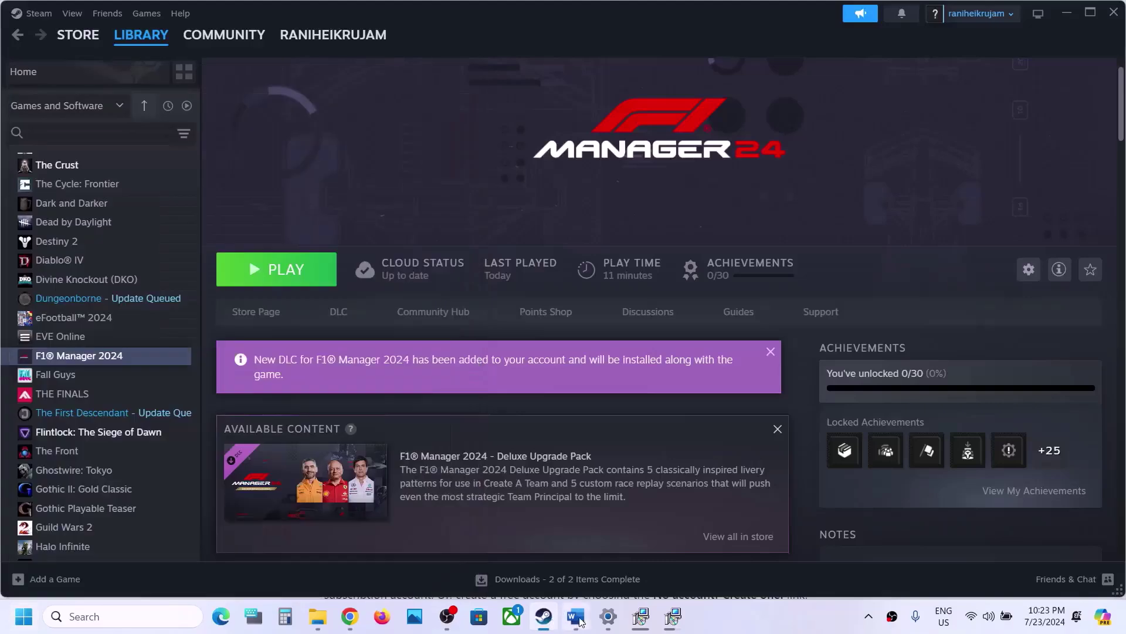
left_click(576, 616)
triple_click(467, 413)
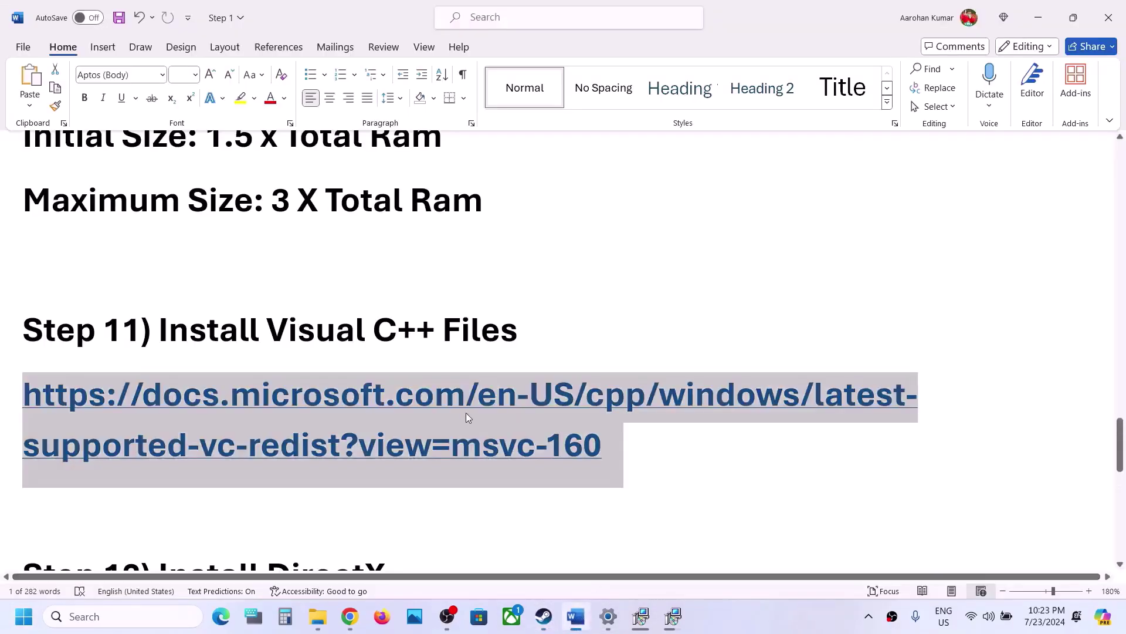
scroll(467, 413, "down", 3)
left_click_drag(142, 357, 470, 355)
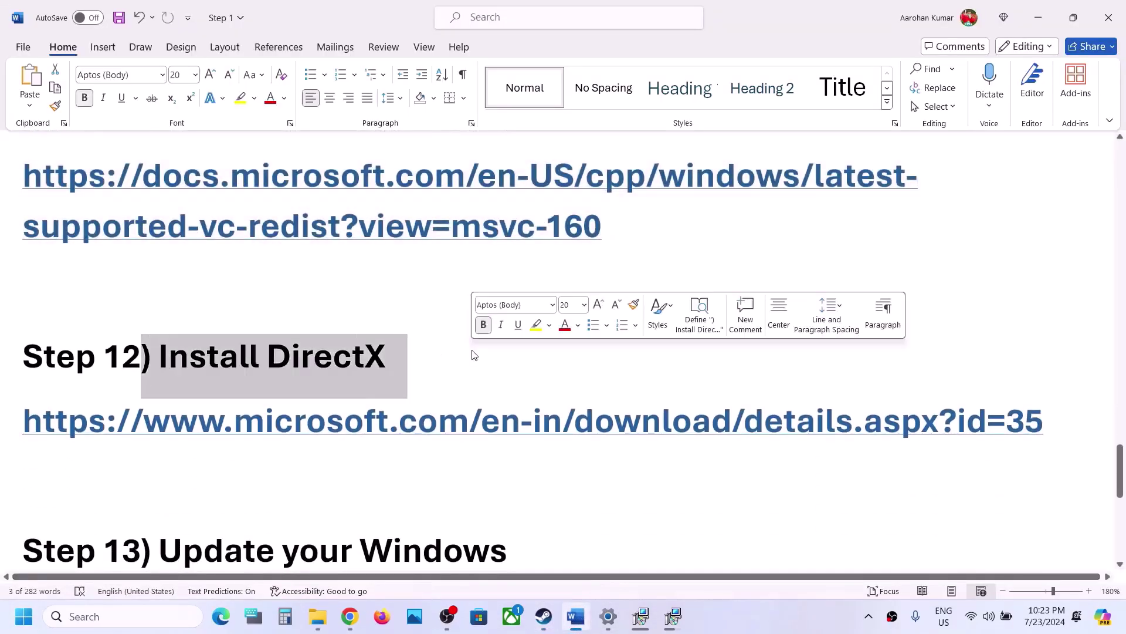
triple_click(1059, 407)
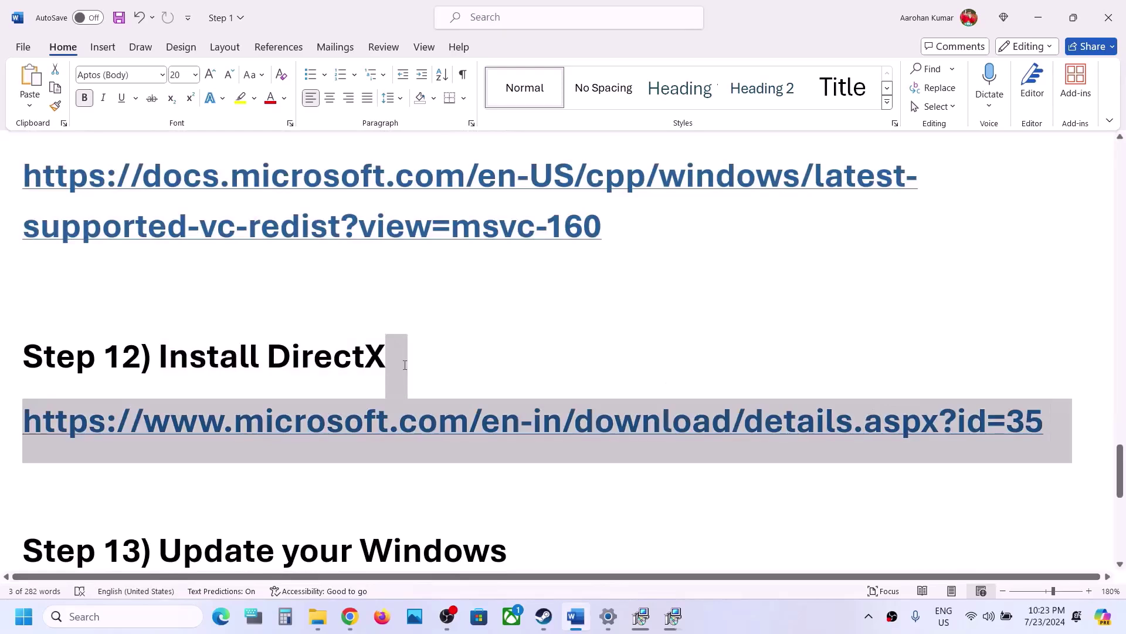
left_click(350, 616)
left_click(219, 21)
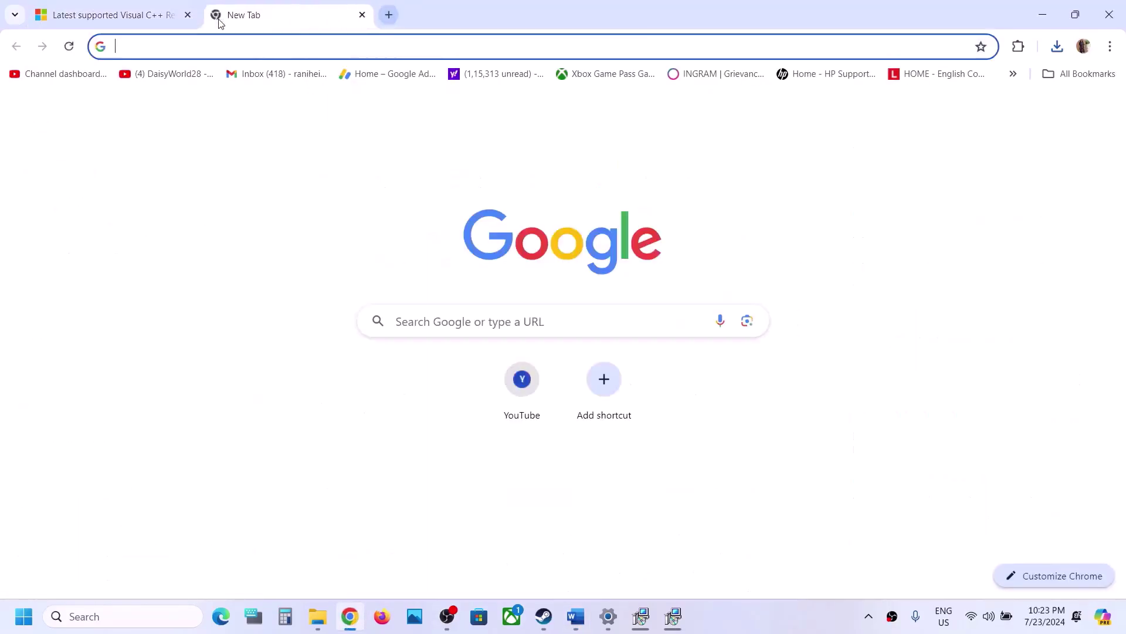
type("microsoft.com/en-in/download/details.aspx?id=35")
key("Return")
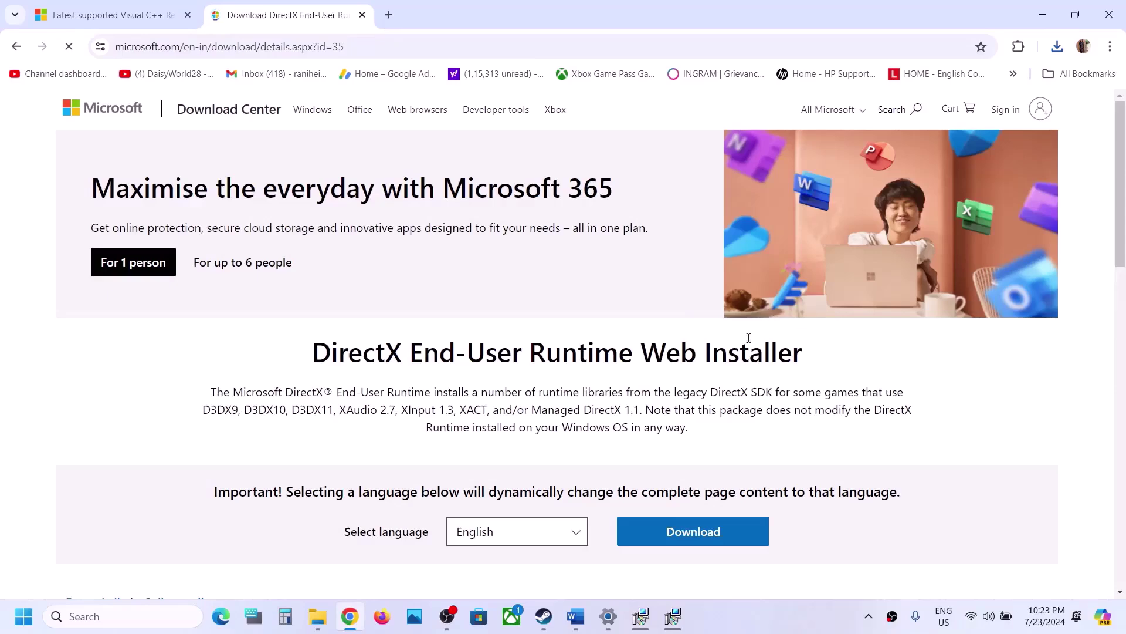
- Download the DirectX End-User Runtime Web Installer and complete its setup, accepting the agreement and leaving out the Bing Bar
scroll(647, 515, "down", 2)
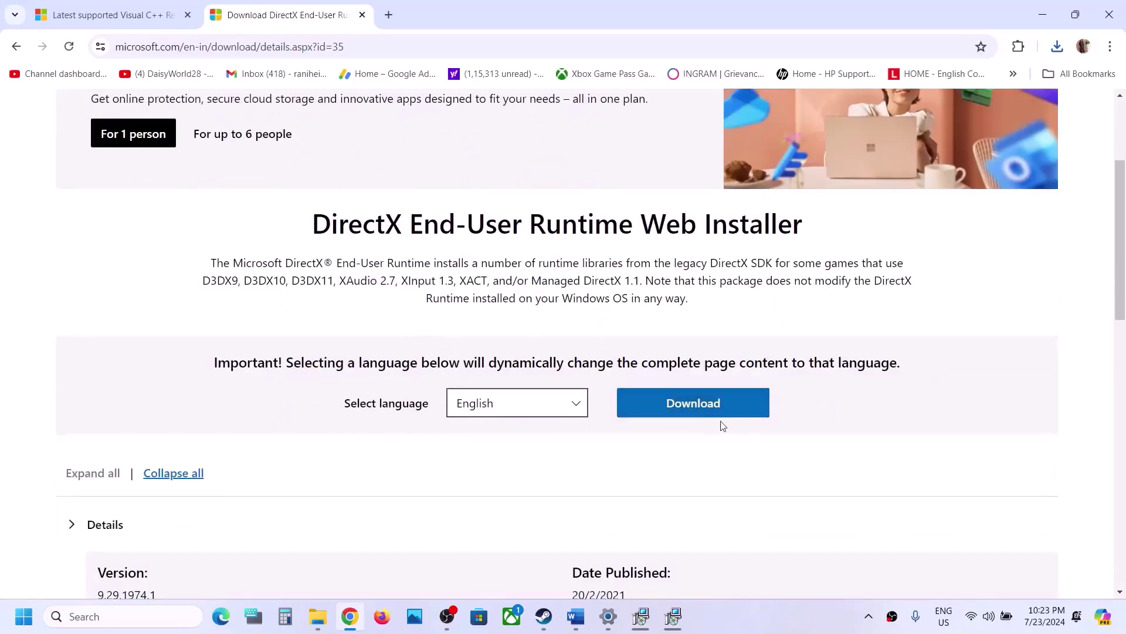
left_click(691, 392)
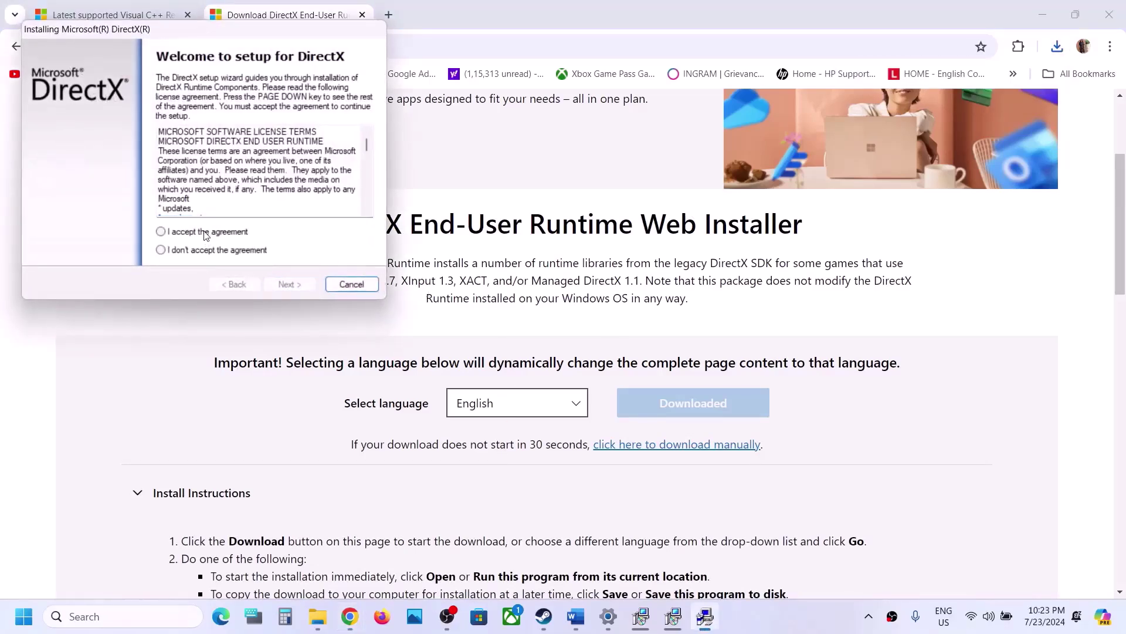
left_click(206, 232)
left_click(288, 286)
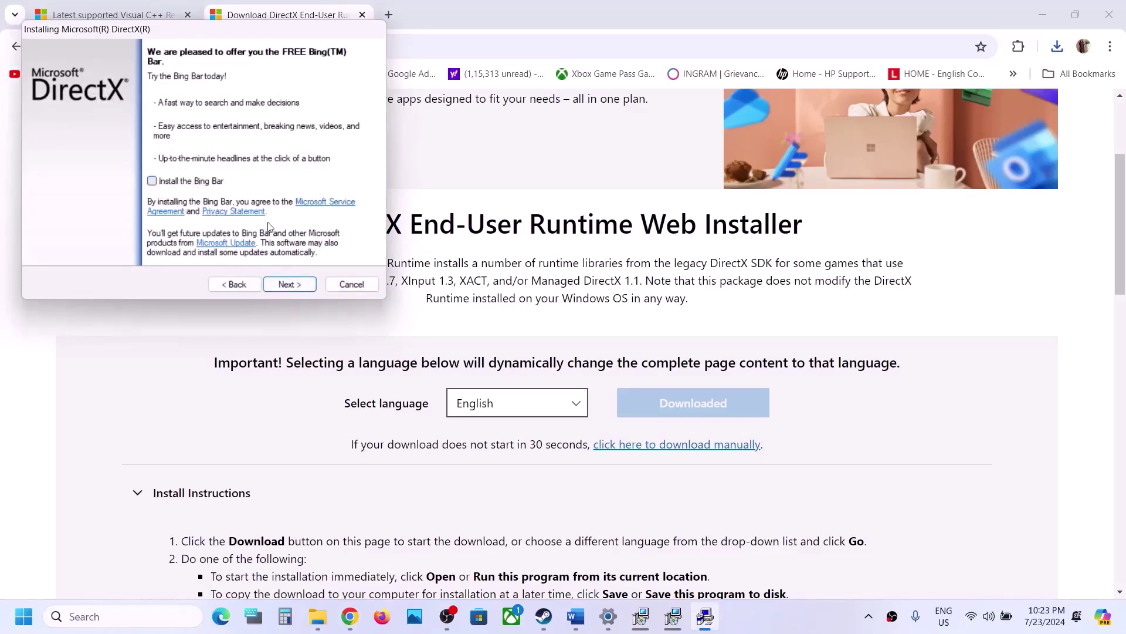
left_click(294, 285)
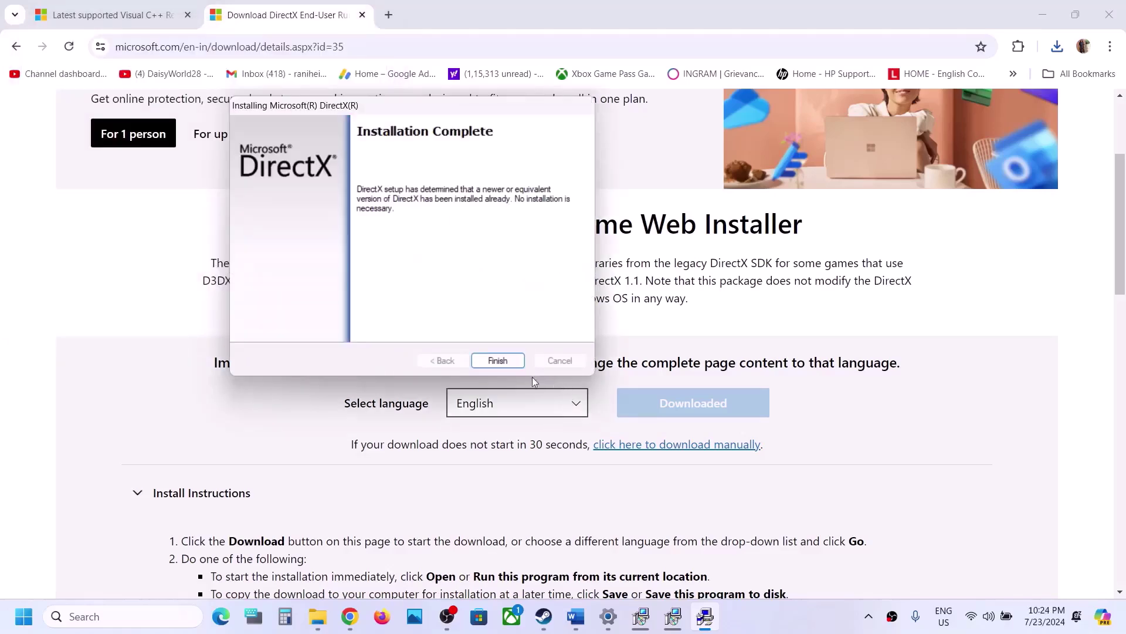
left_click(502, 361)
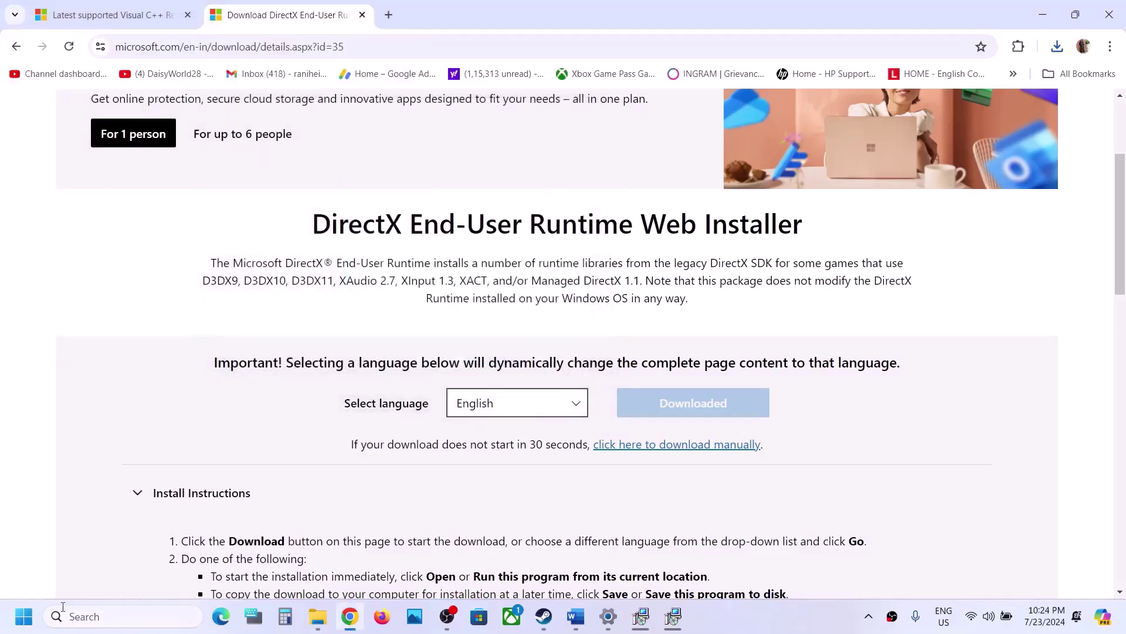
- View the computer's power options without choosing any, and switch to the F1 Manager 2024 page in Steam
left_click(23, 616)
left_click(426, 566)
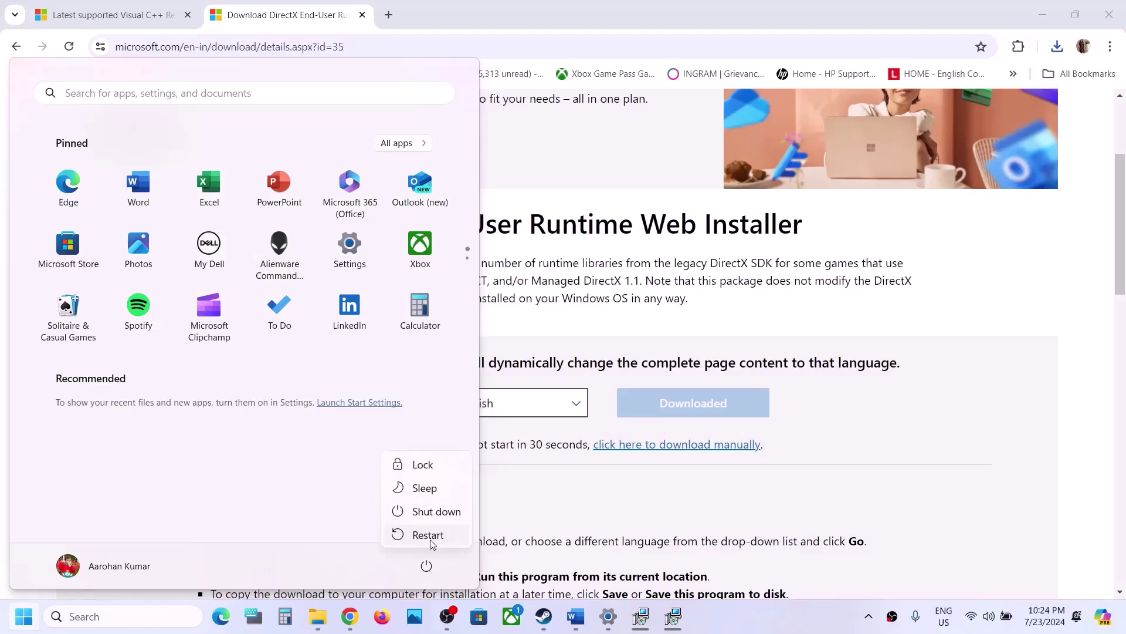
left_click(598, 521)
left_click(599, 521)
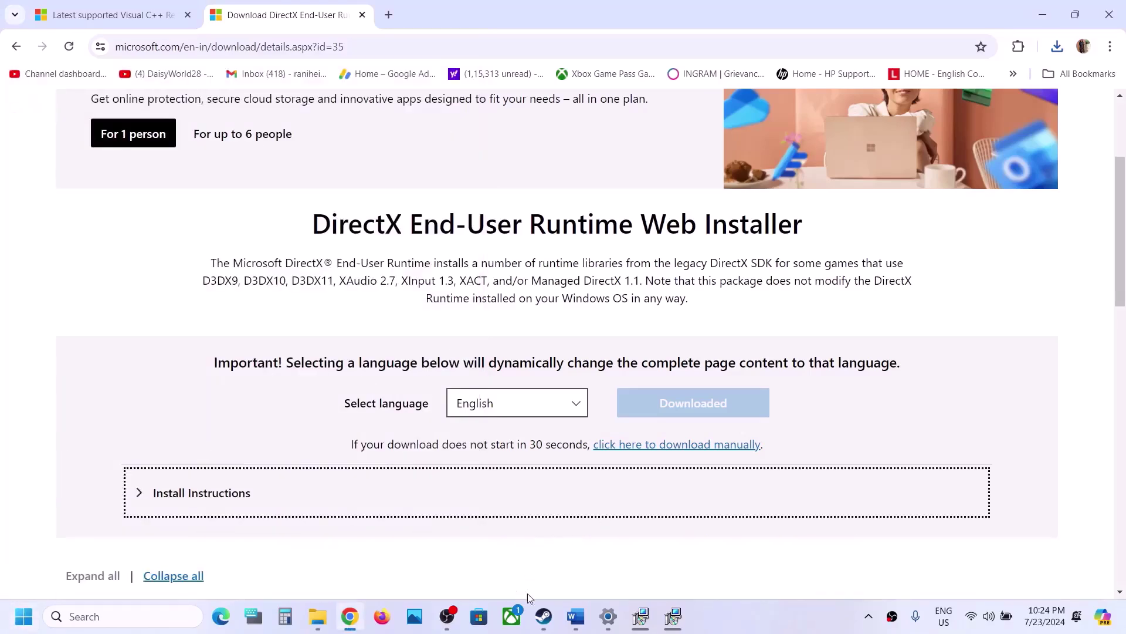
left_click(544, 616)
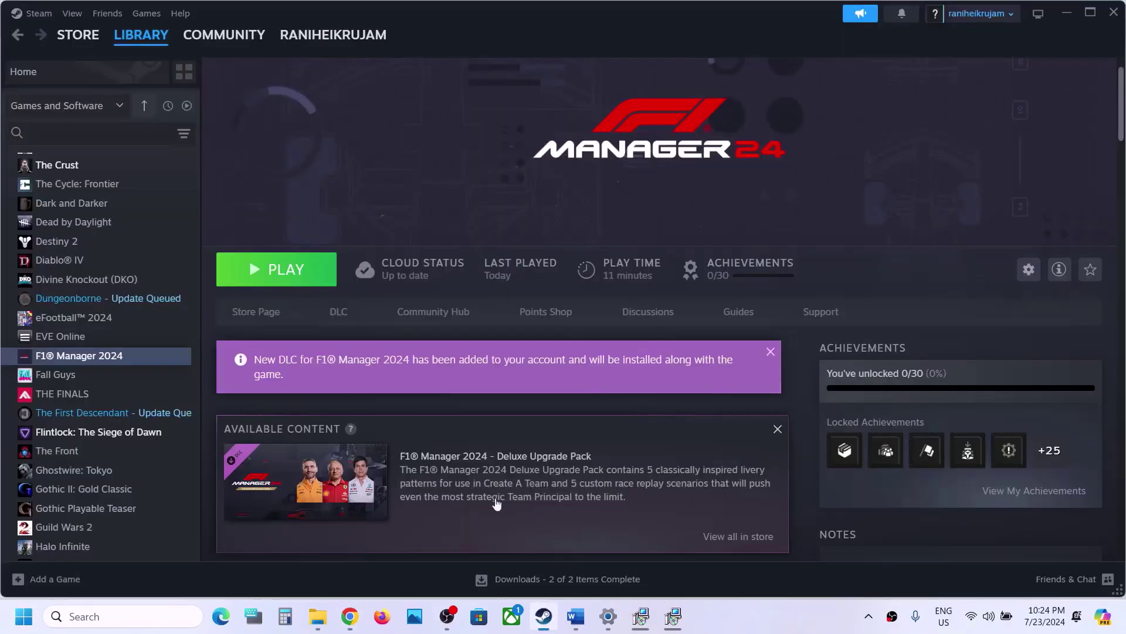
- Highlight "Update your Windows" under Step 13 of the Word notes and check for updates in the Windows Update settings
left_click(577, 626)
scroll(468, 443, "down", 3)
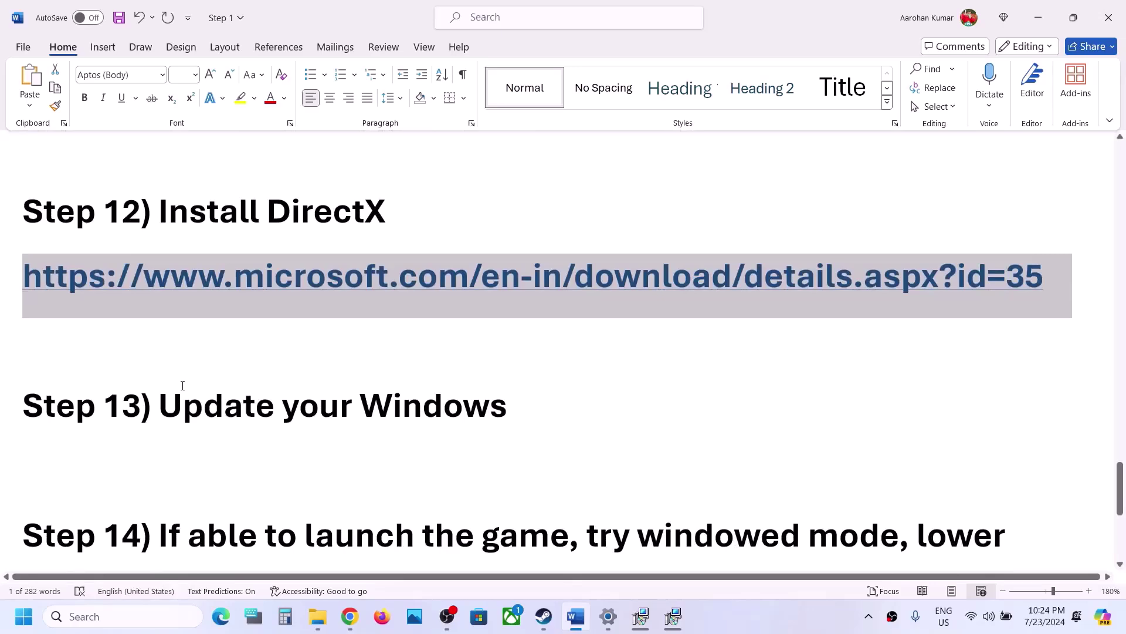
left_click_drag(182, 385, 475, 397)
key("alt+Tab")
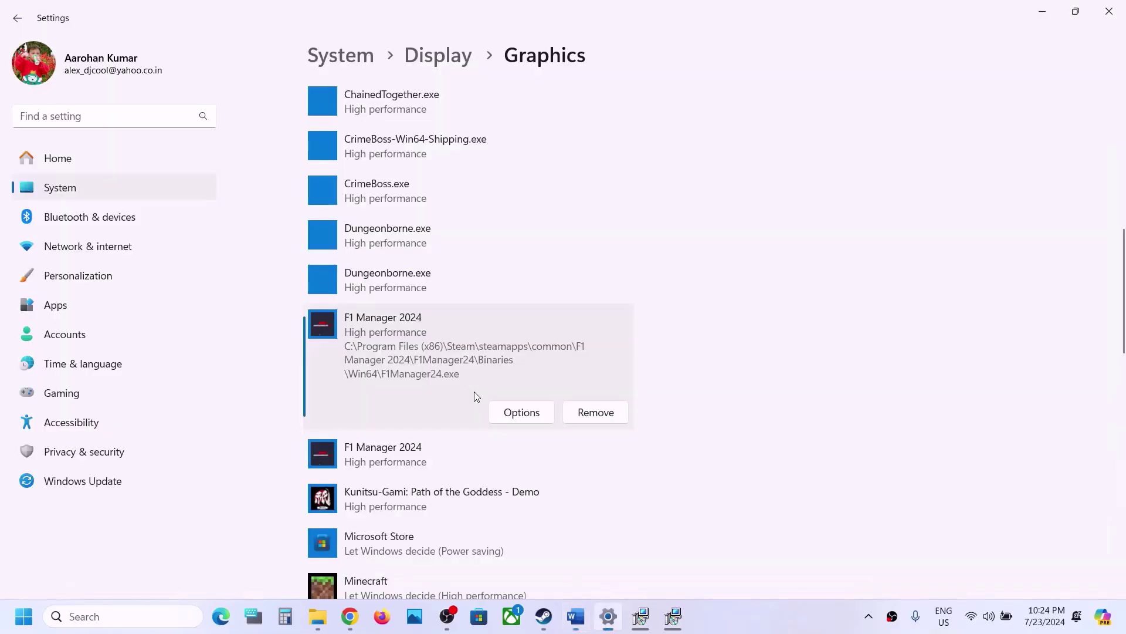
left_click(83, 480)
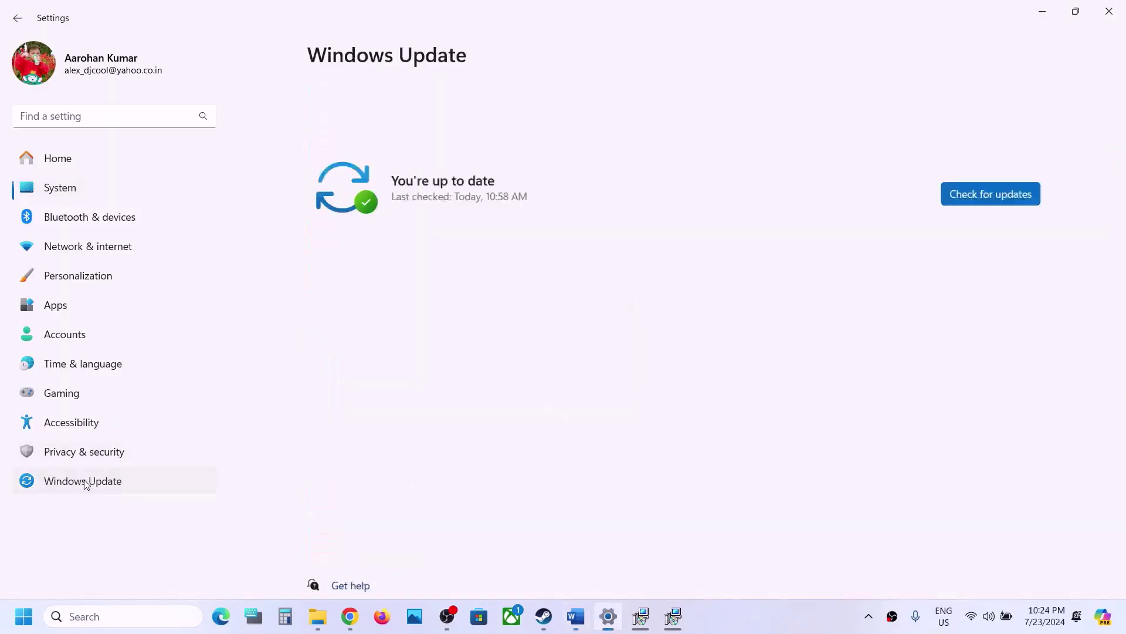
left_click(974, 124)
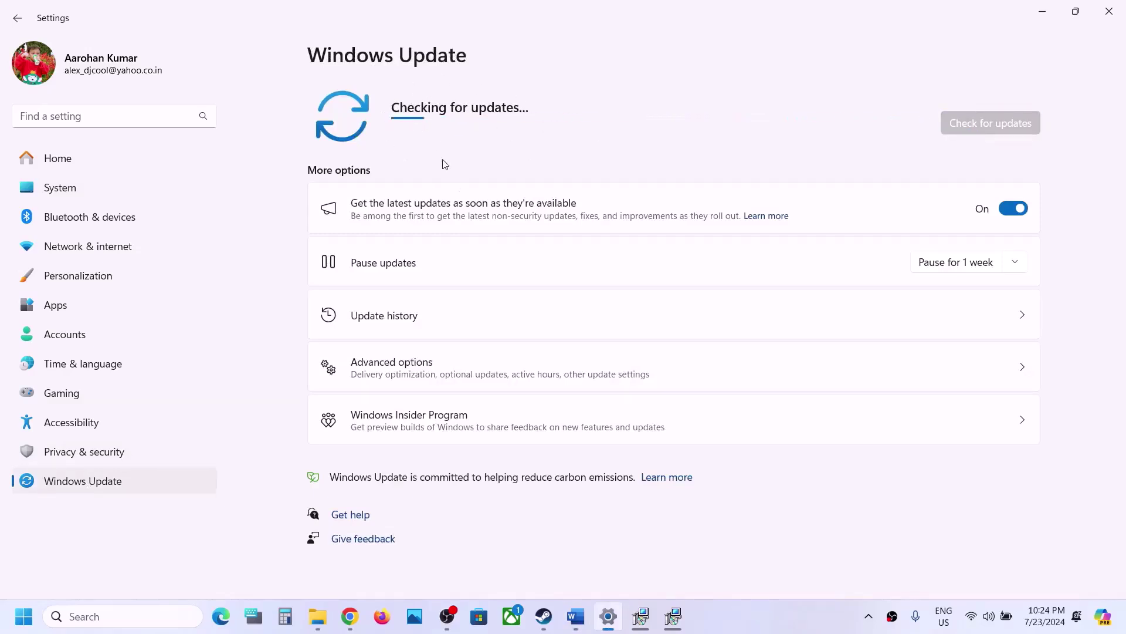
- View the Restart entry among the computer's power options and close them without restarting
left_click(24, 616)
left_click(426, 567)
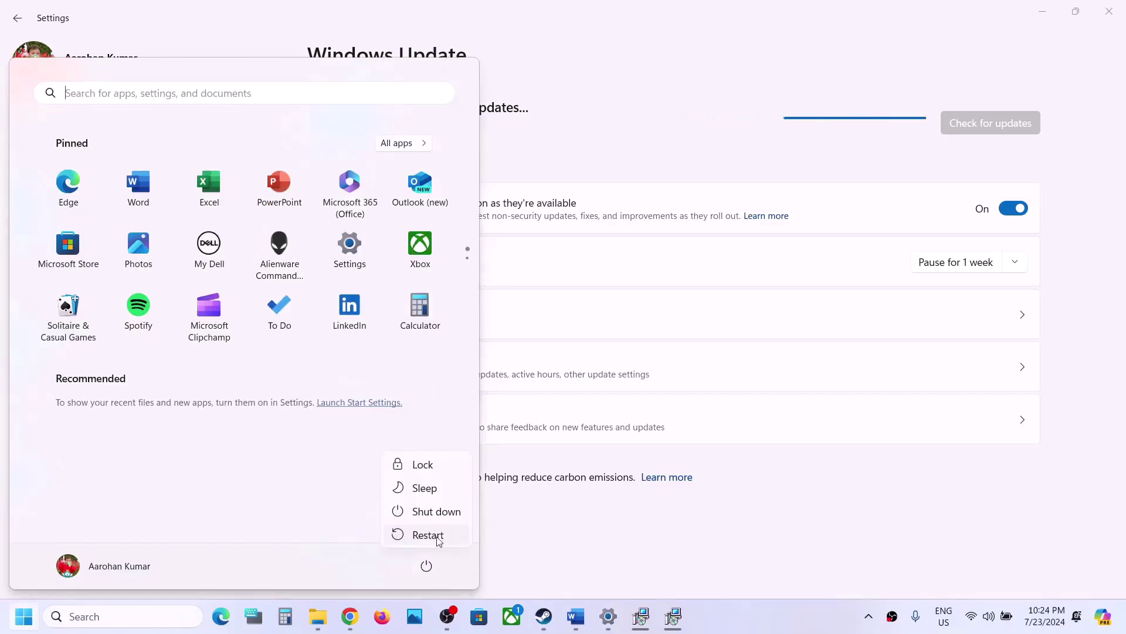
left_click(606, 538)
left_click(606, 538)
- Review Step 14 of the Word notes about trying windowed mode and lower video settings, highlighting its text
left_click(576, 616)
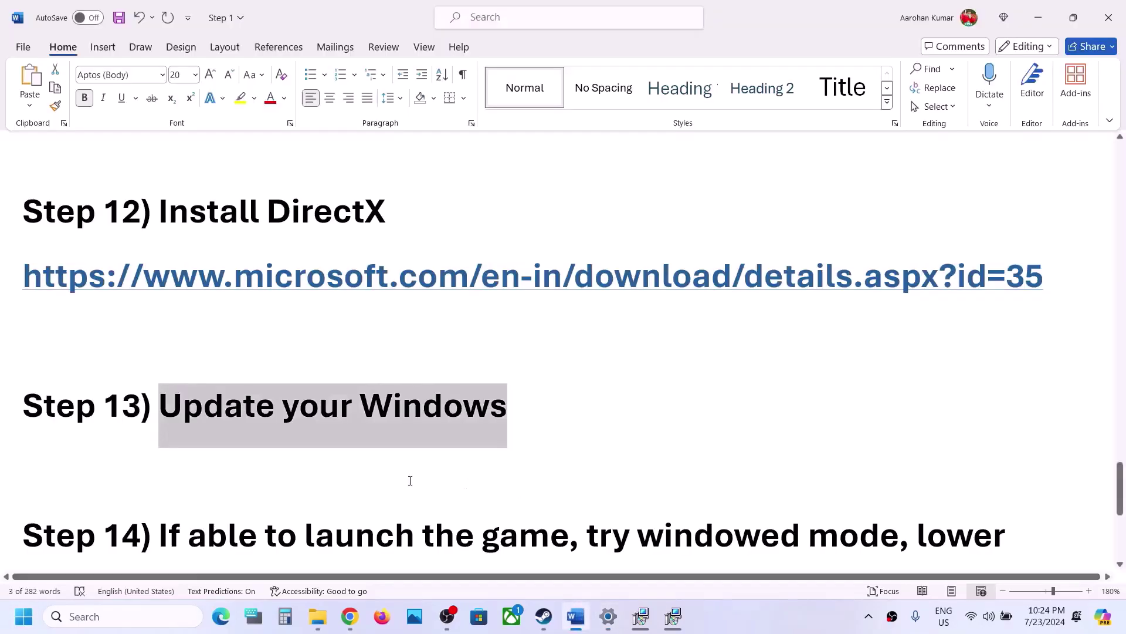
scroll(411, 477, "down", 3)
left_click_drag(170, 371, 568, 369)
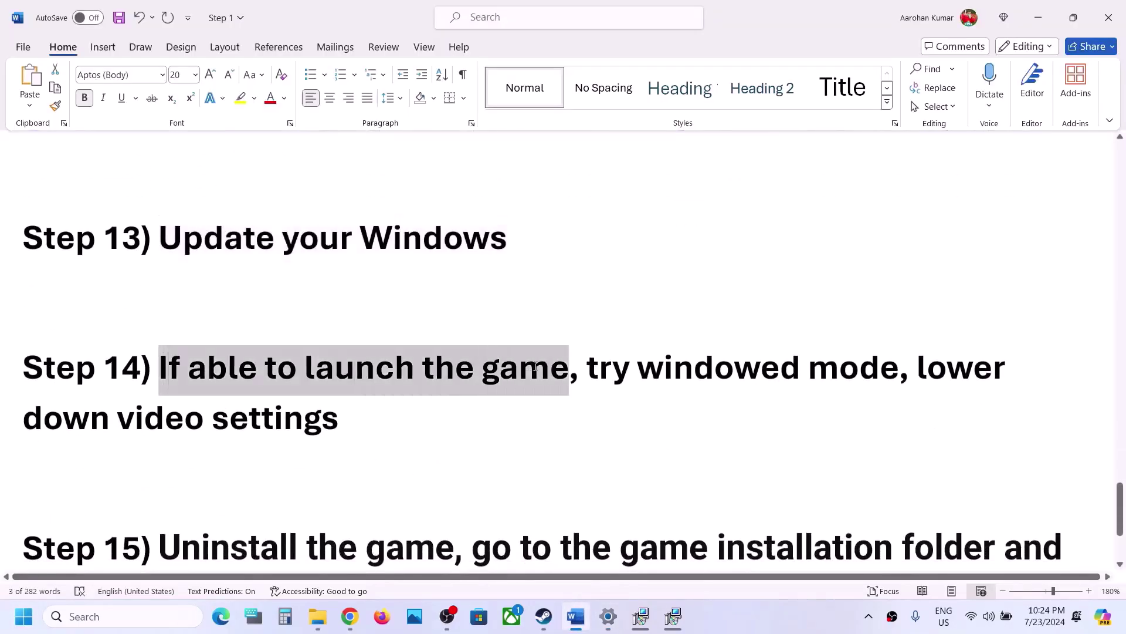
left_click(550, 369)
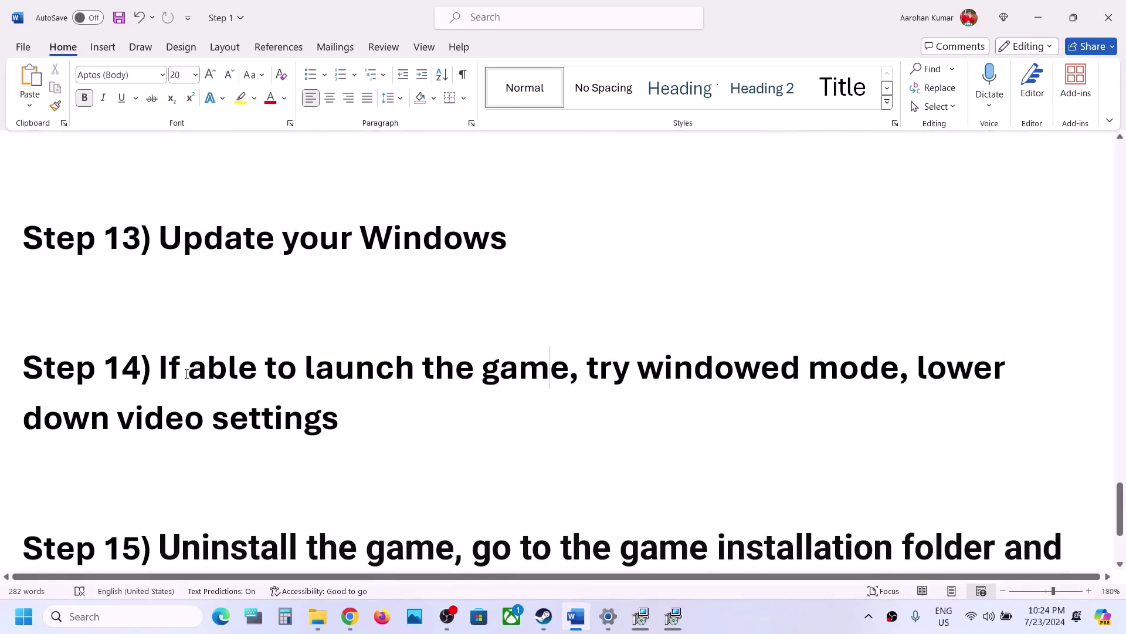
left_click_drag(165, 374, 343, 419)
left_click(400, 403)
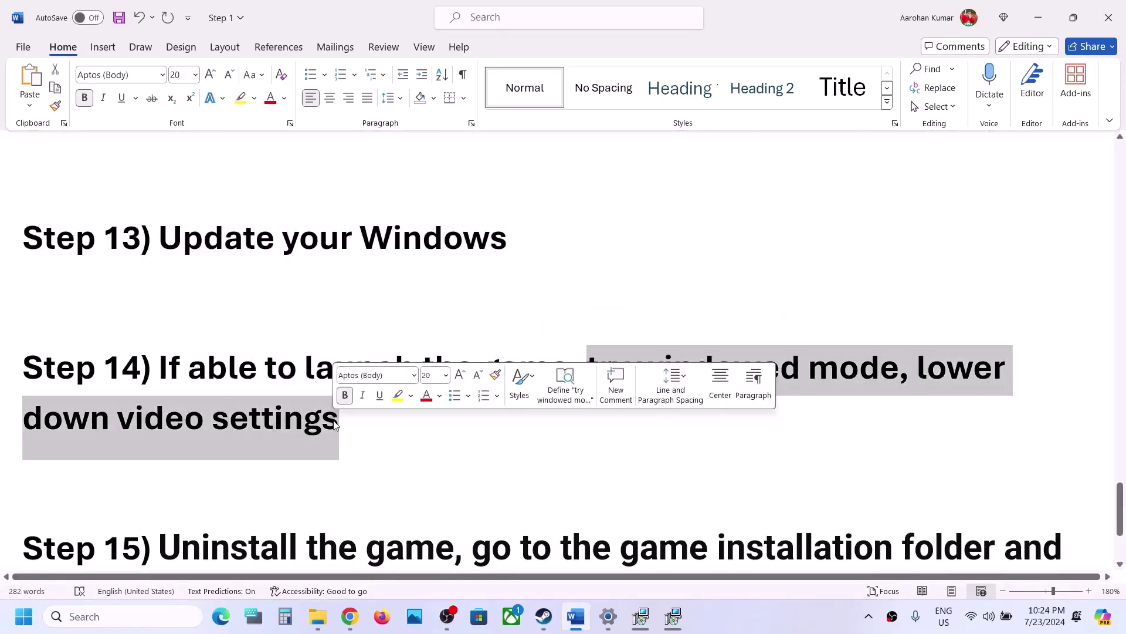
- Launch F1 Manager 2024 from Steam and open the Display settings inside the game
left_click(544, 616)
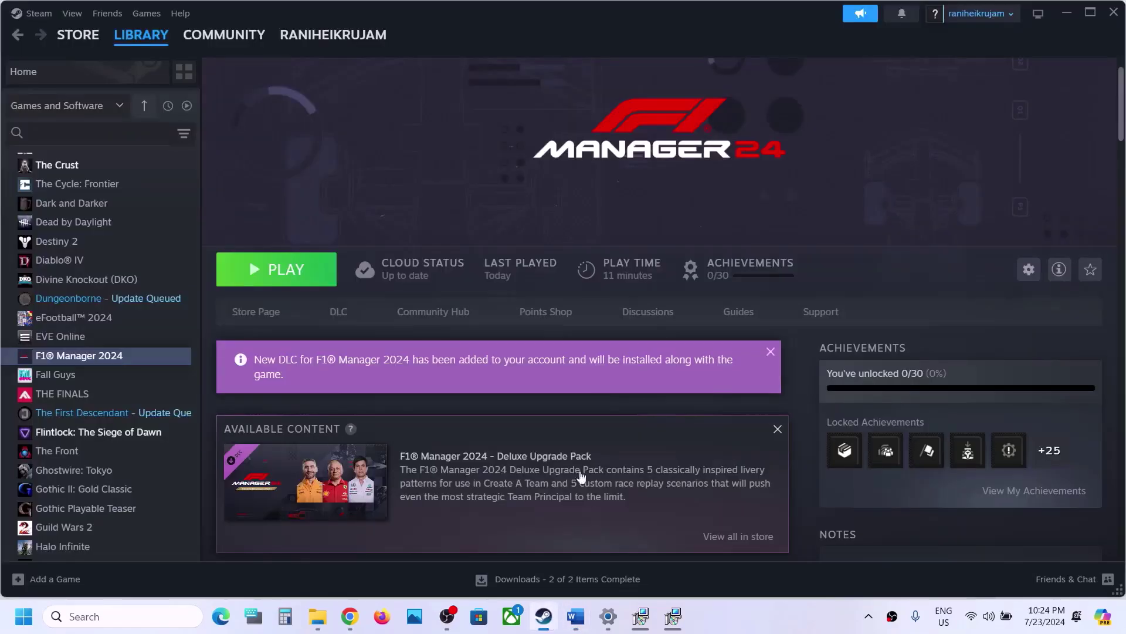
left_click(317, 278)
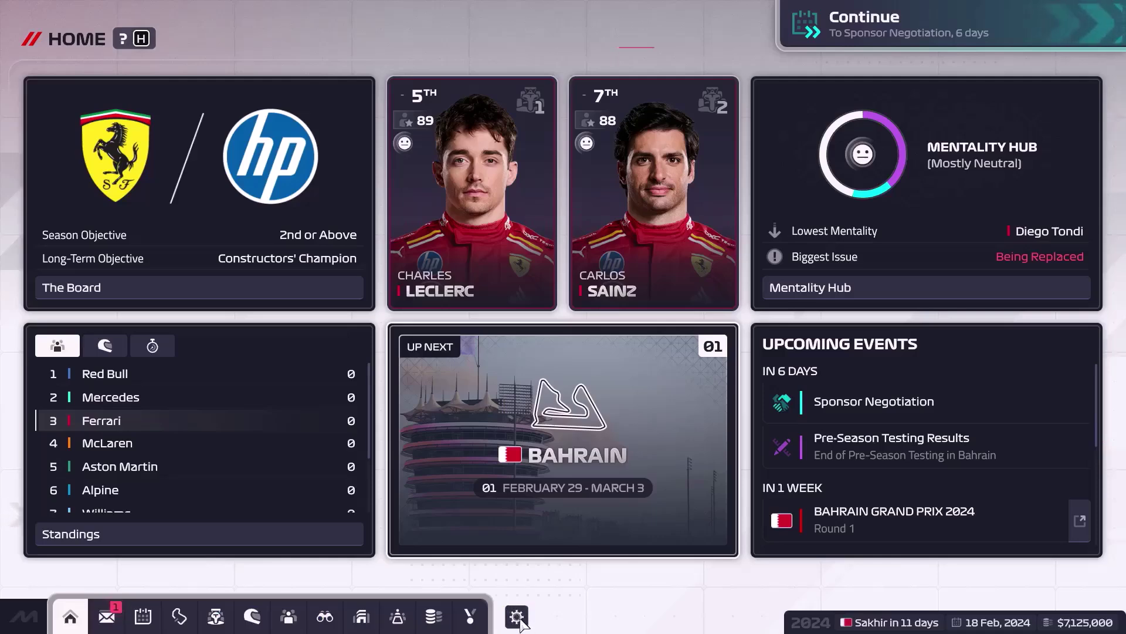
left_click(516, 617)
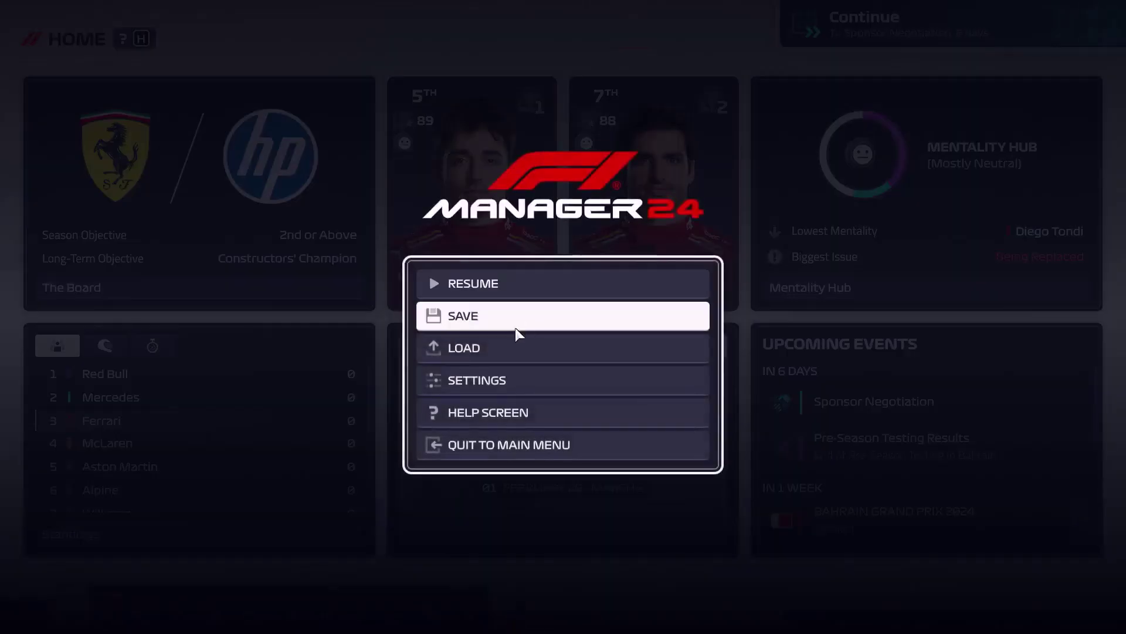
left_click(480, 387)
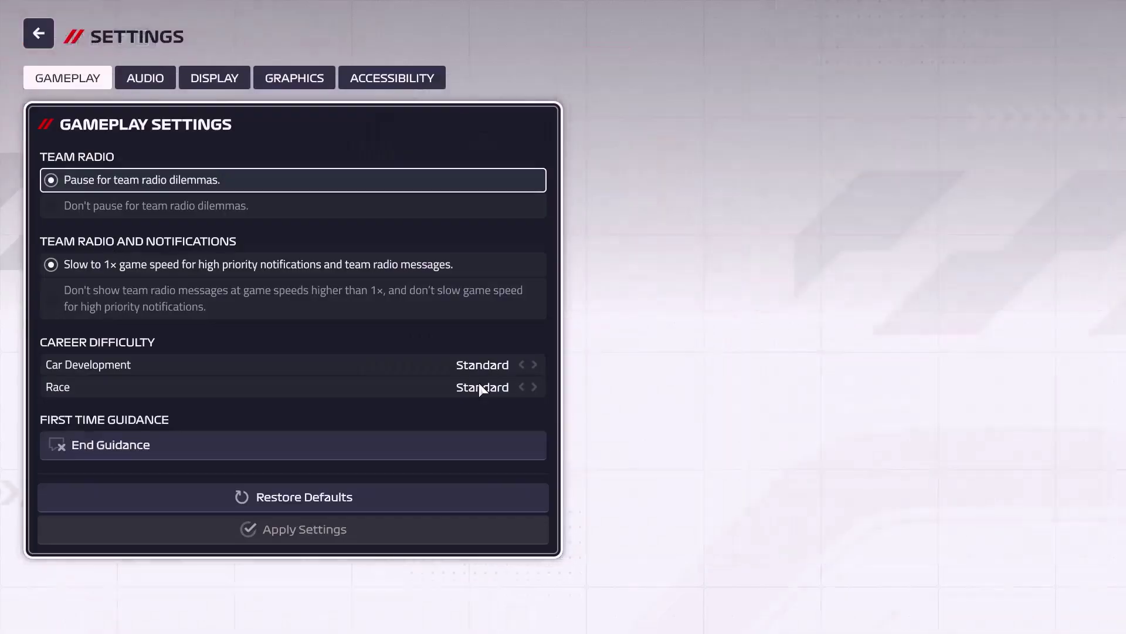
left_click(228, 81)
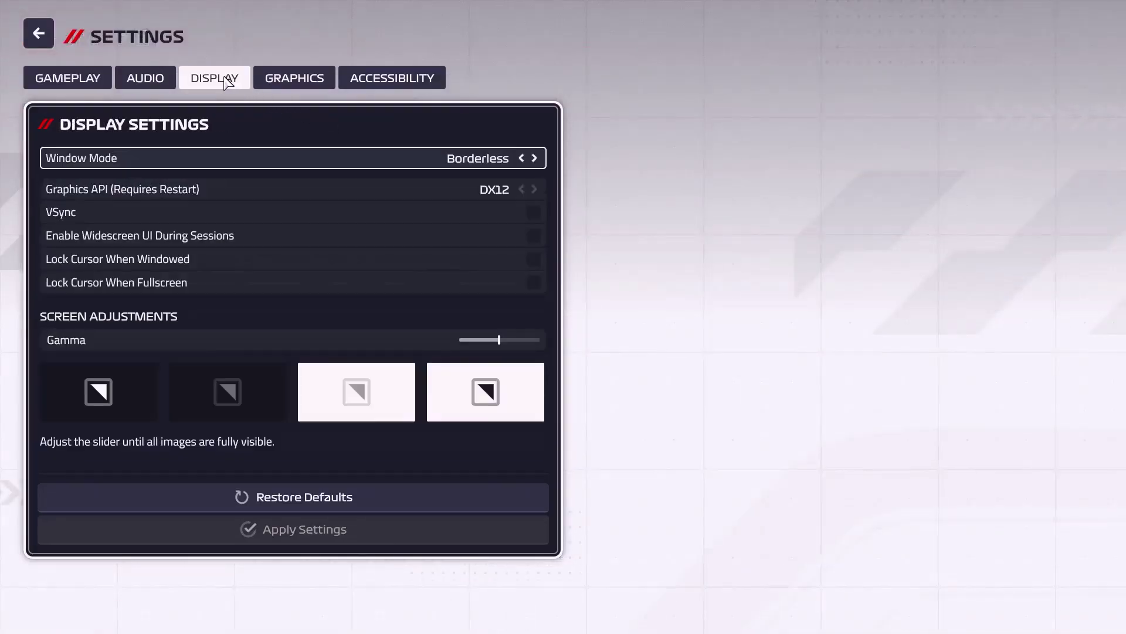
- Try the Windowed and Fullscreen window modes, switch the fullscreen resolution between 1920x1080 and 1680x1050, and return to Borderless
left_click(535, 158)
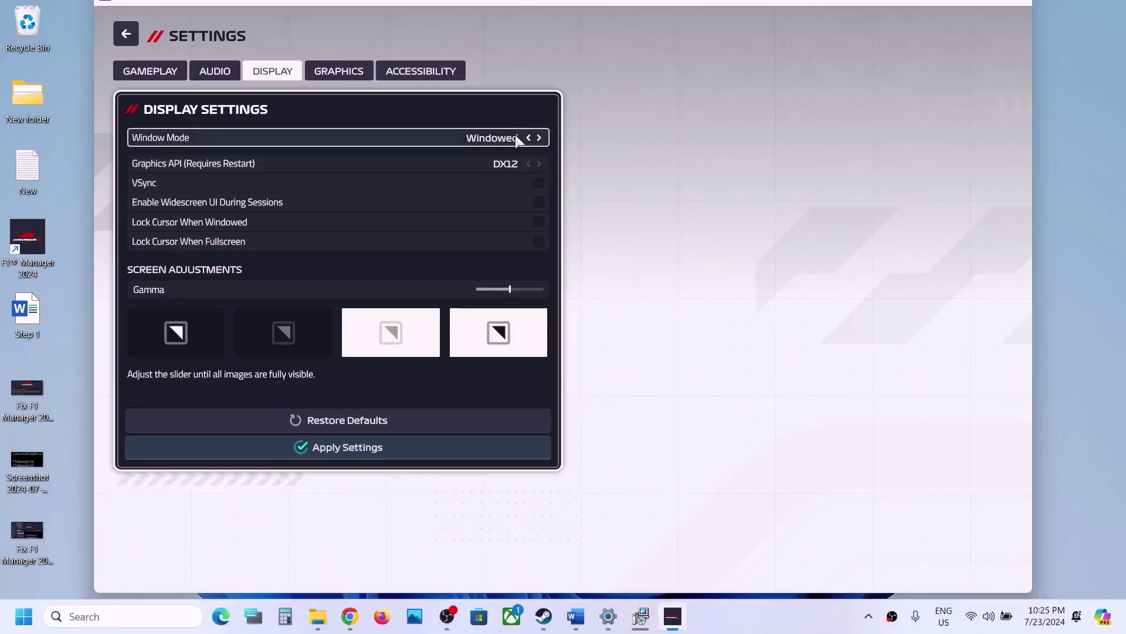
left_click(539, 138)
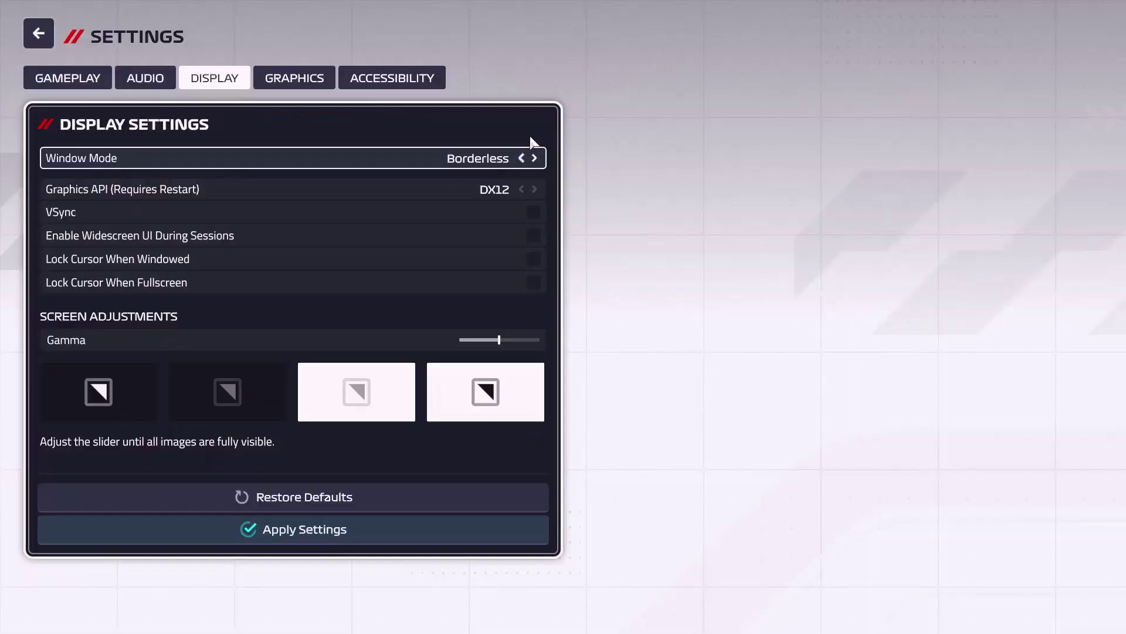
left_click(522, 158)
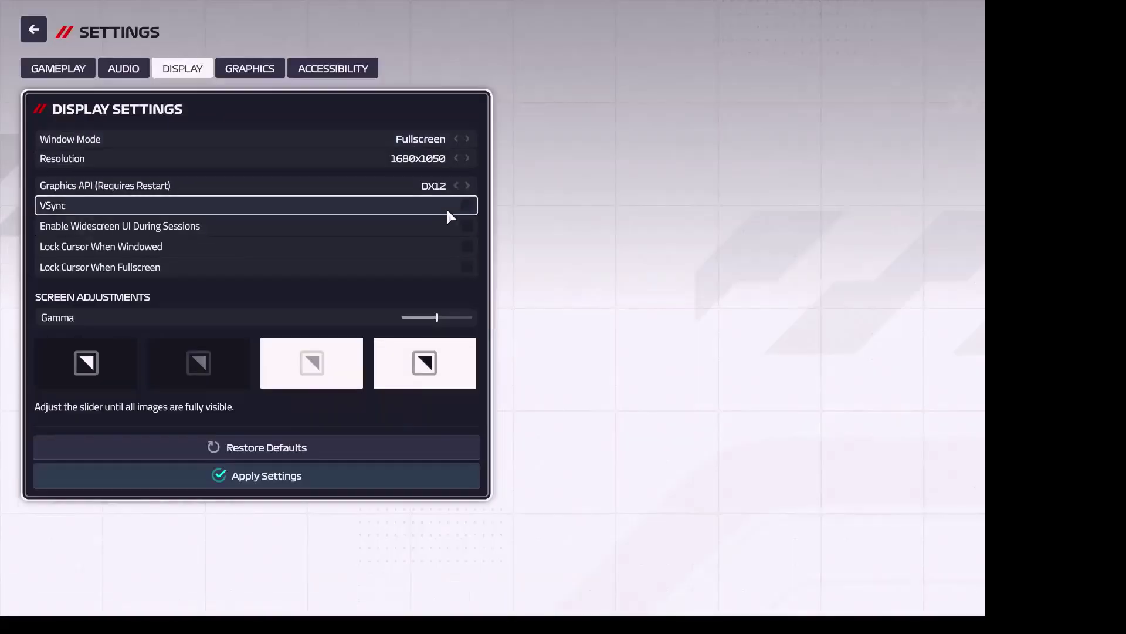
left_click(468, 158)
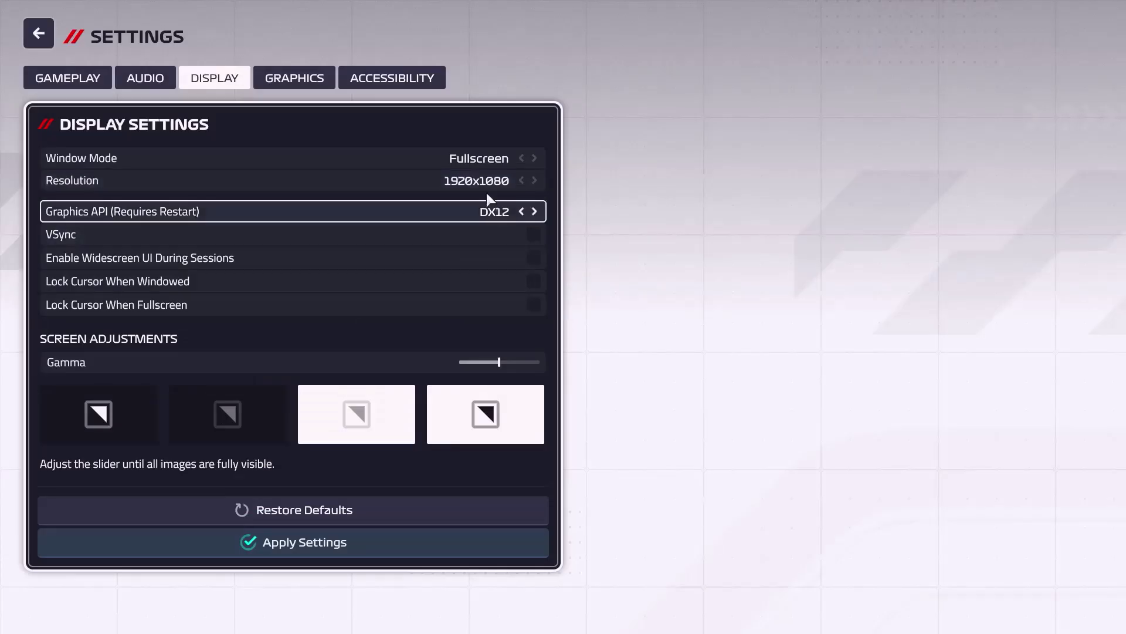
left_click(522, 181)
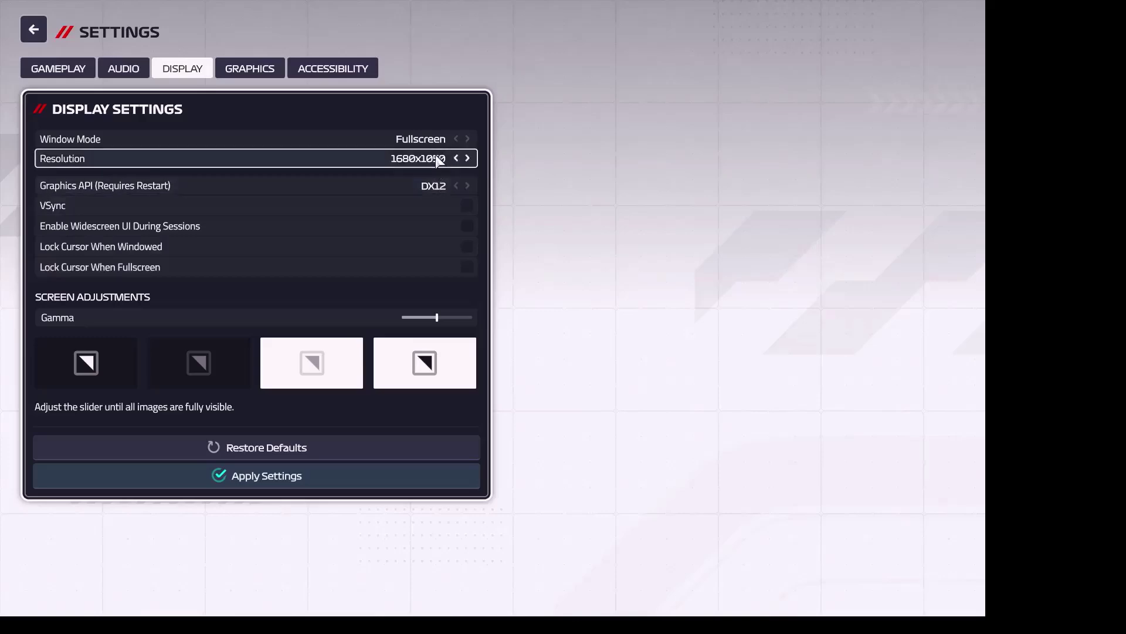
left_click(468, 139)
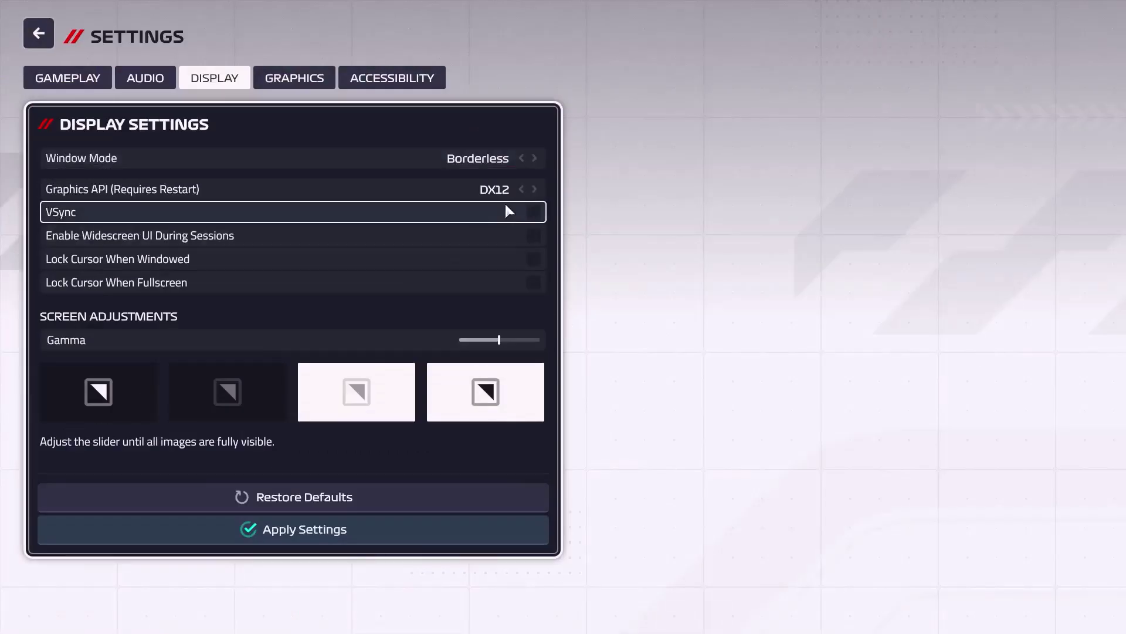
- Set the game's window mode to Windowed and apply the display settings
left_click(521, 159)
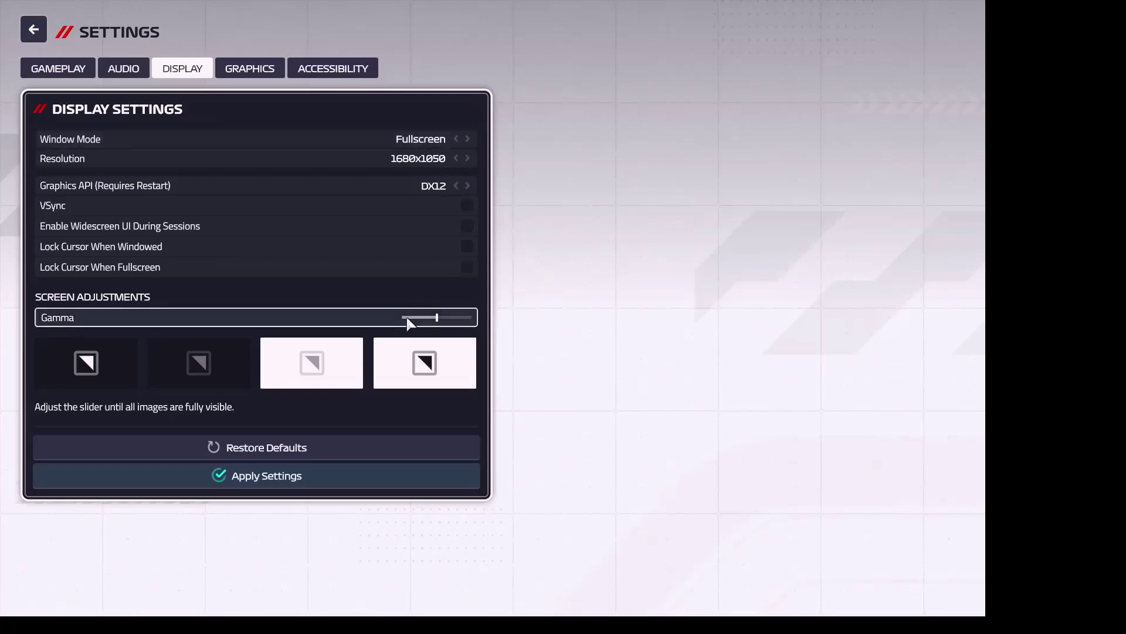
left_click(456, 140)
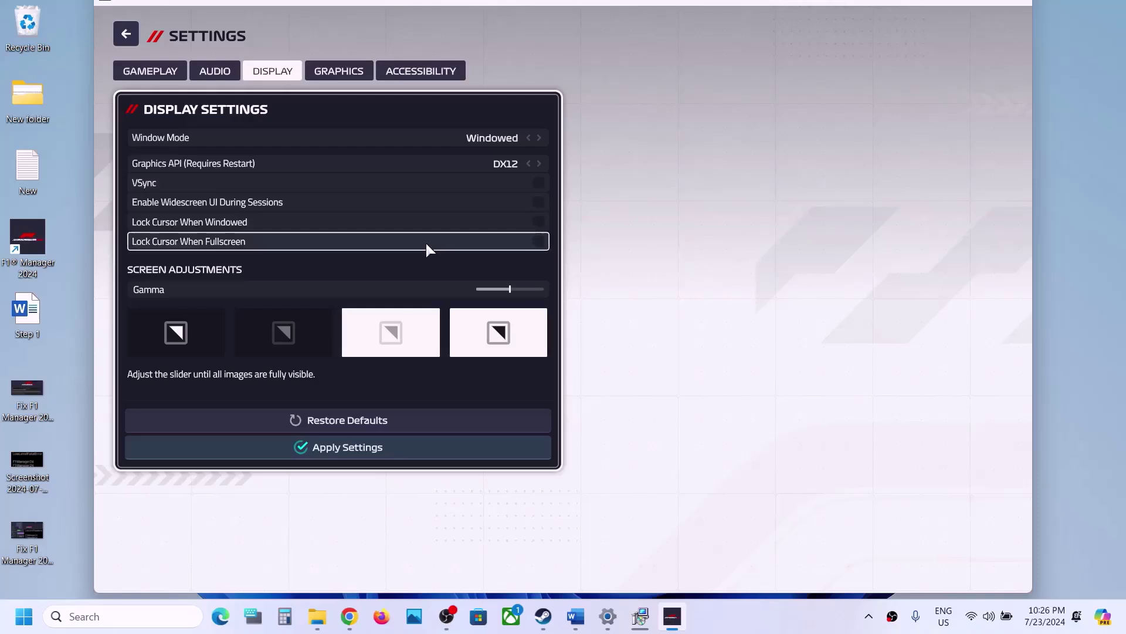
left_click(354, 453)
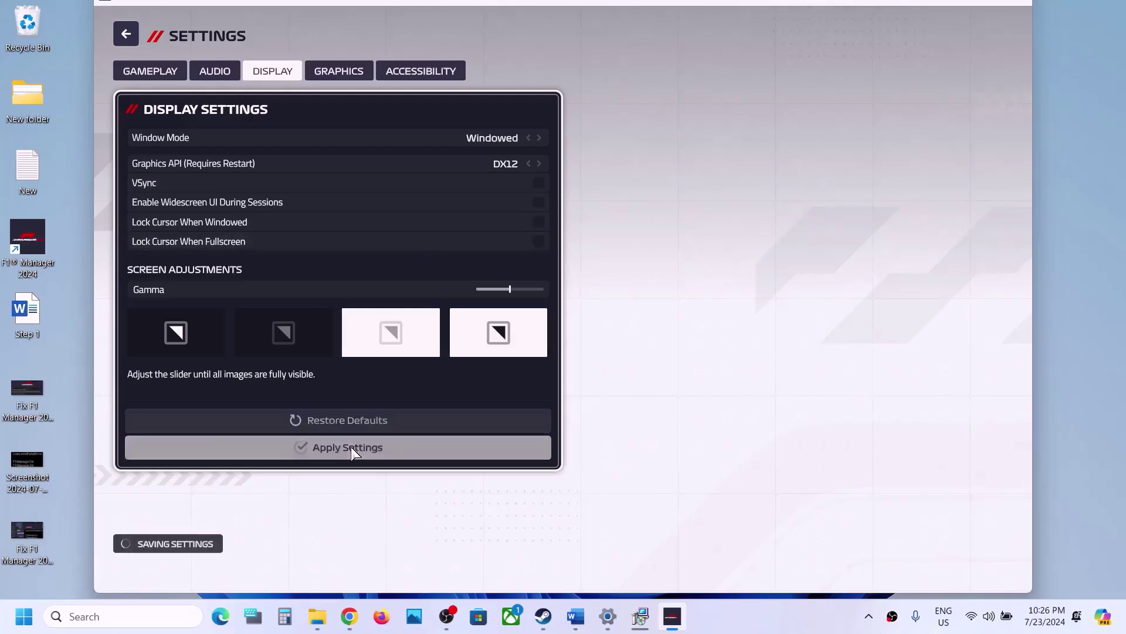
- Open the game's Graphics settings, try the High and Ultra presets, and return the preset to Medium
left_click(339, 71)
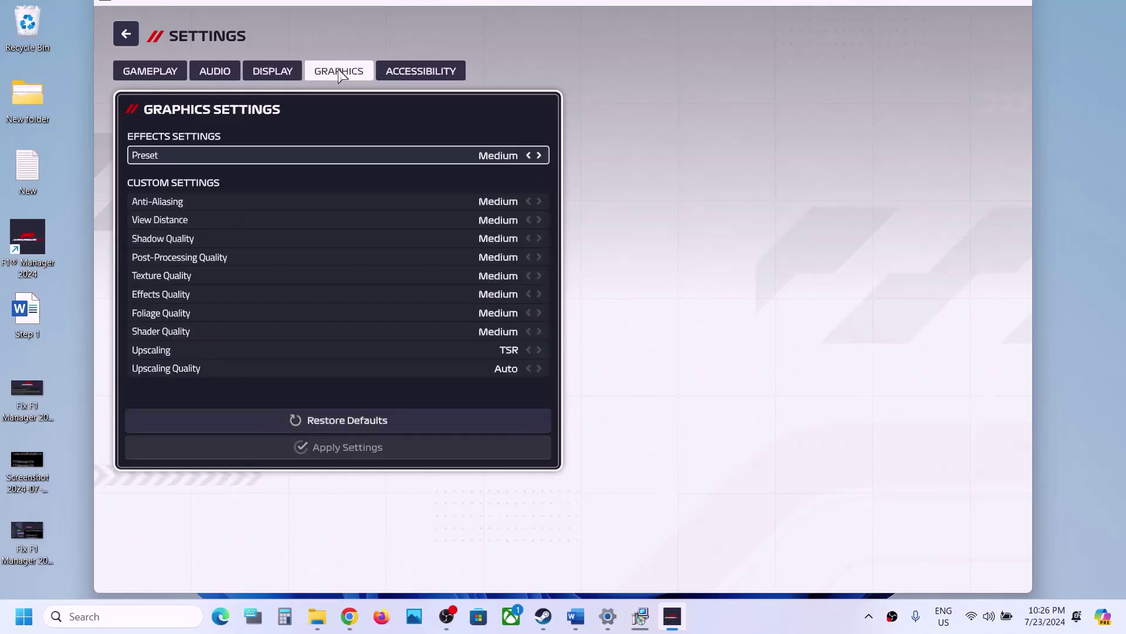
left_click(539, 155)
left_click(540, 155)
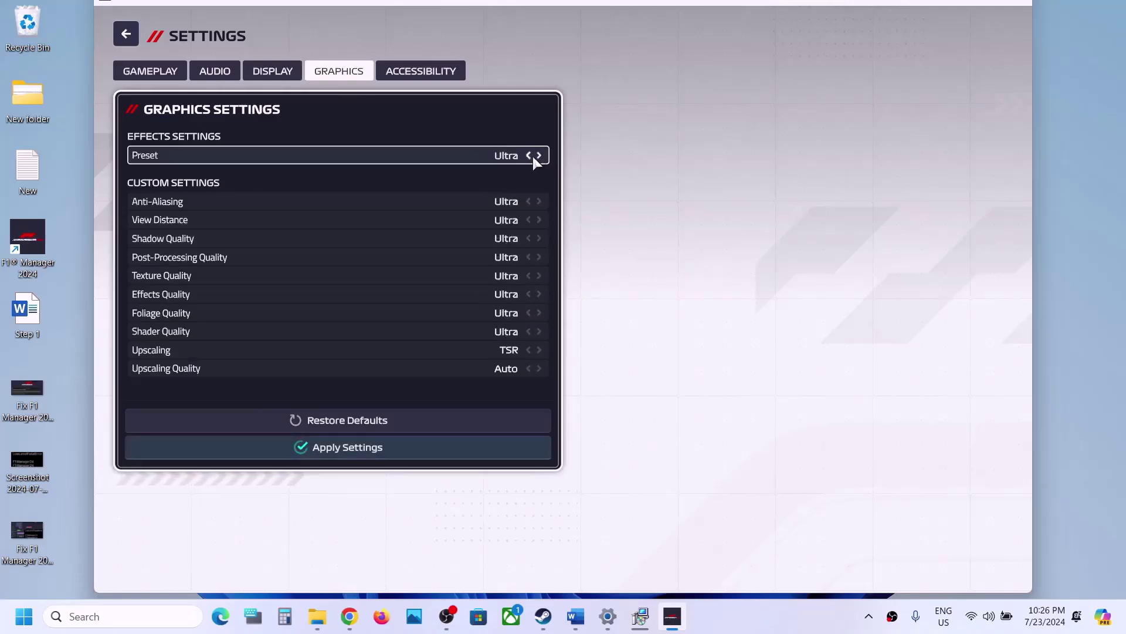
left_click(528, 155)
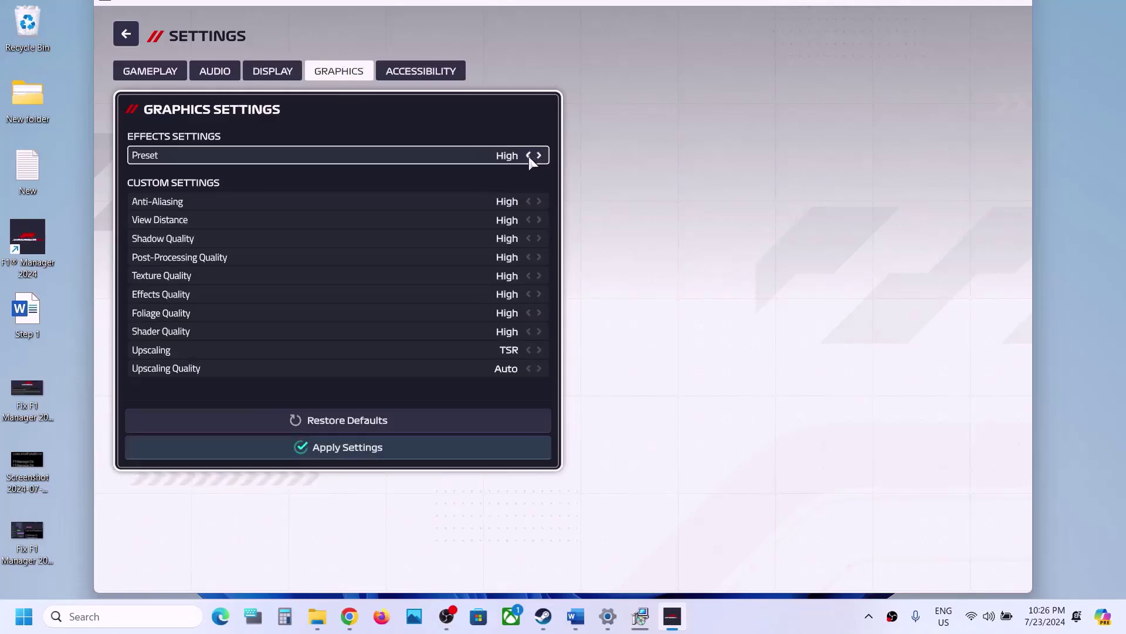
left_click(529, 156)
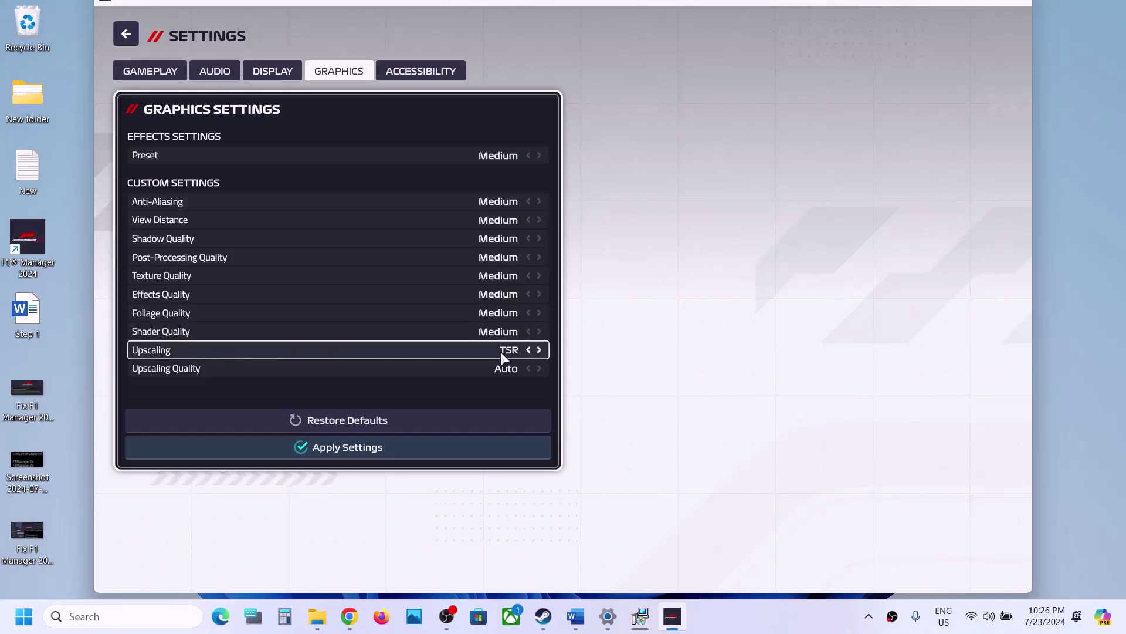
- Try the FSR 2, DLSS and TAAU upscaling options with a different upscaling quality, and return upscaling to TSR
left_click(539, 350)
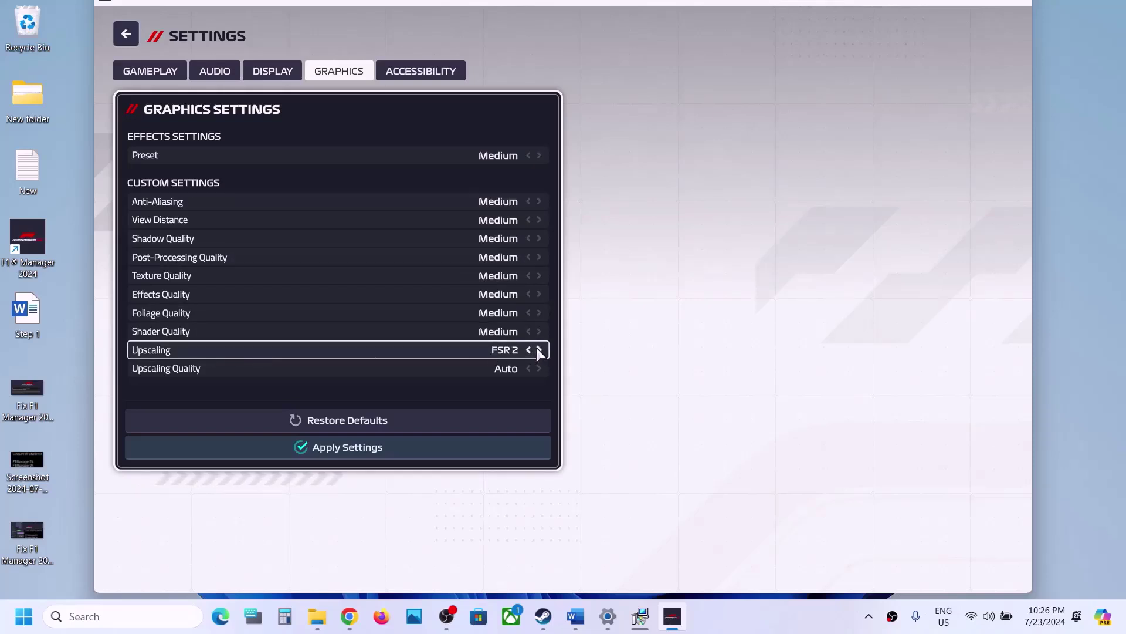
left_click(539, 350)
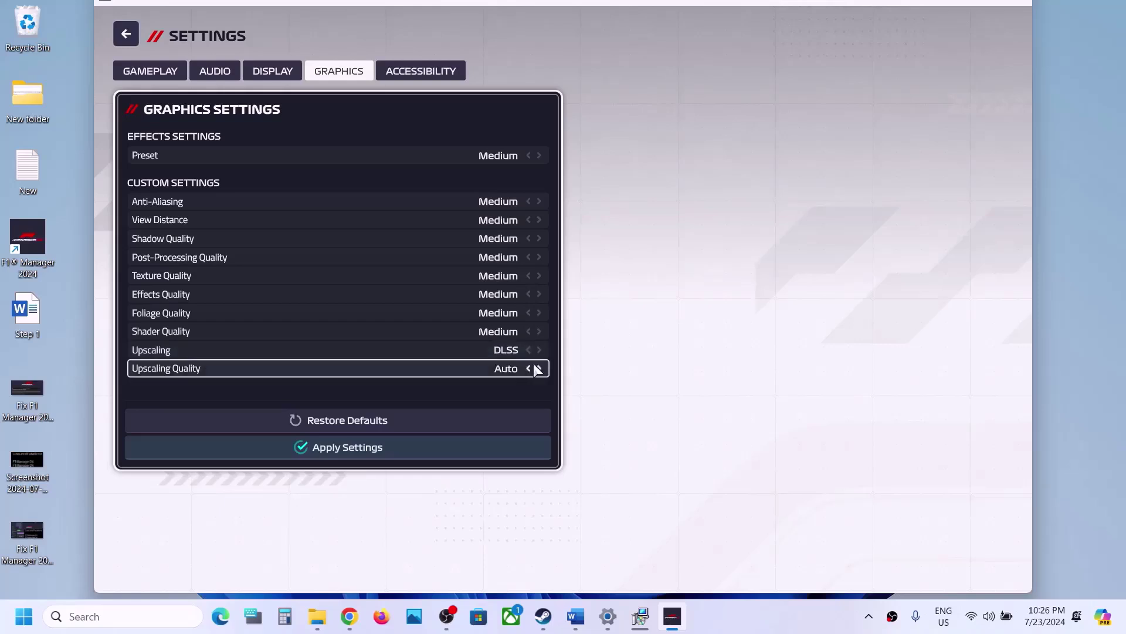
left_click(539, 369)
left_click(539, 351)
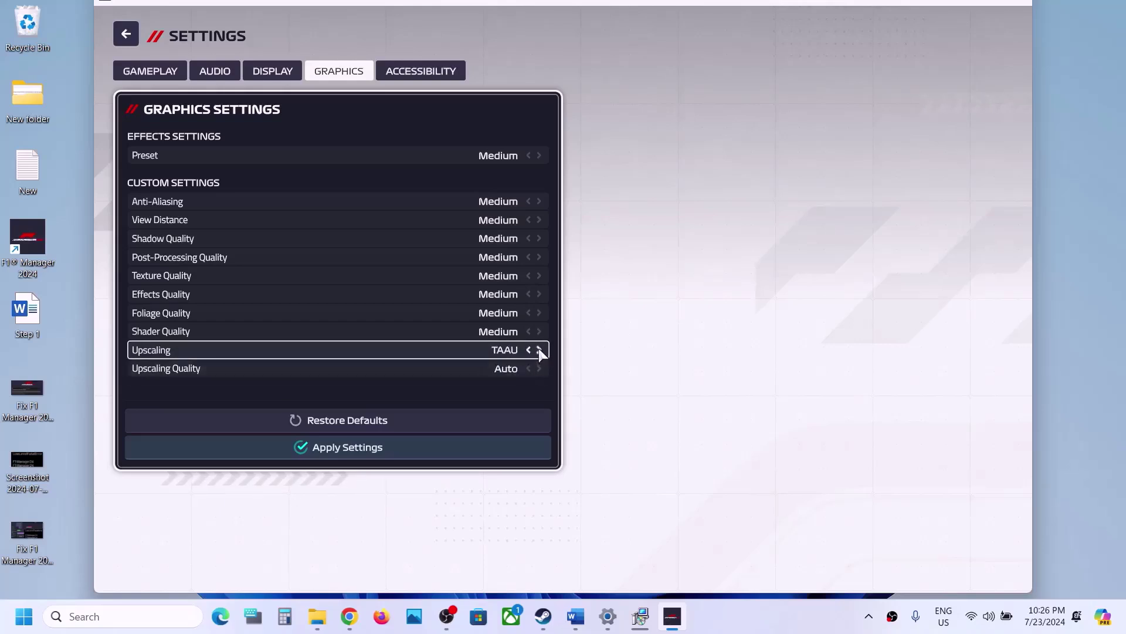
left_click(539, 350)
left_click(539, 350)
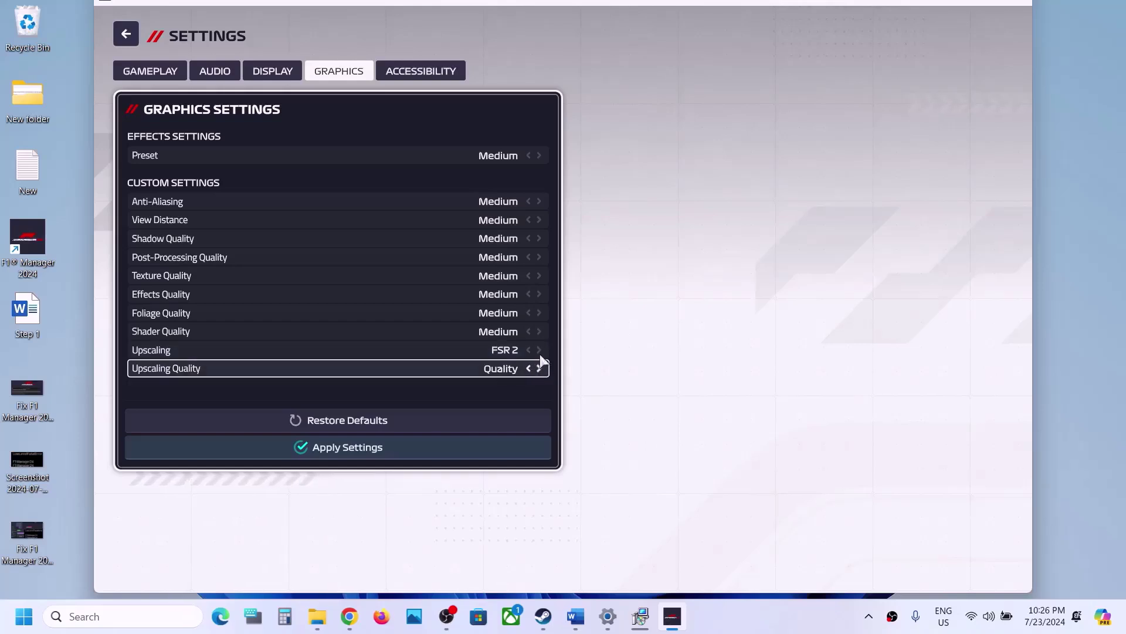
left_click(529, 350)
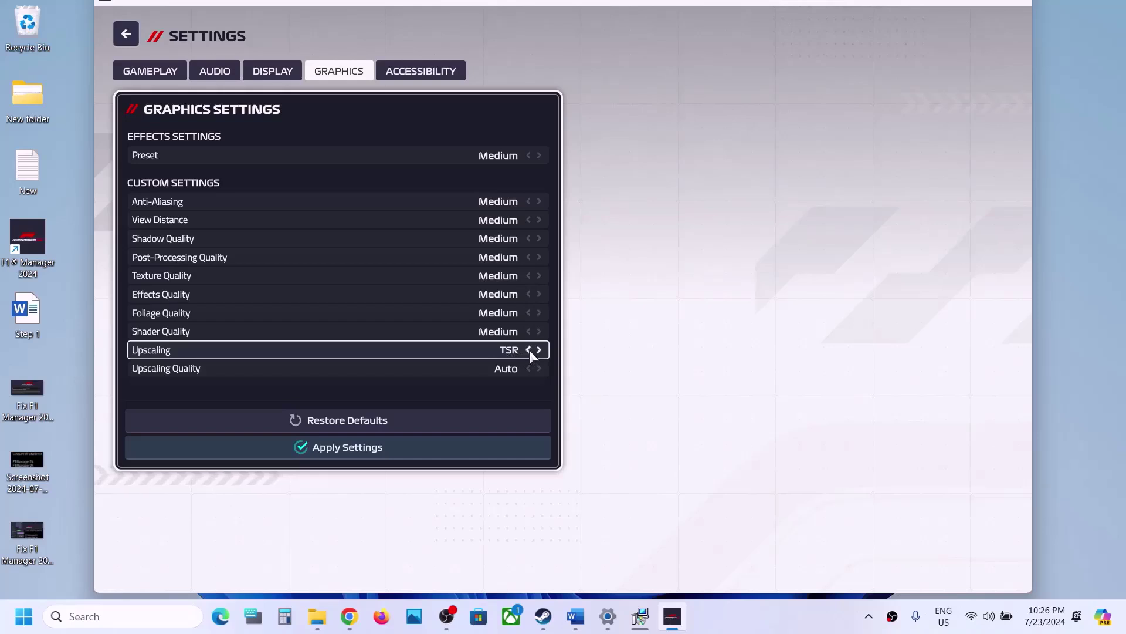
- Cycle through the upscaling options again, leave upscaling on TSR with Auto quality, and apply the graphics settings
left_click(529, 351)
left_click(529, 351)
left_click(529, 351)
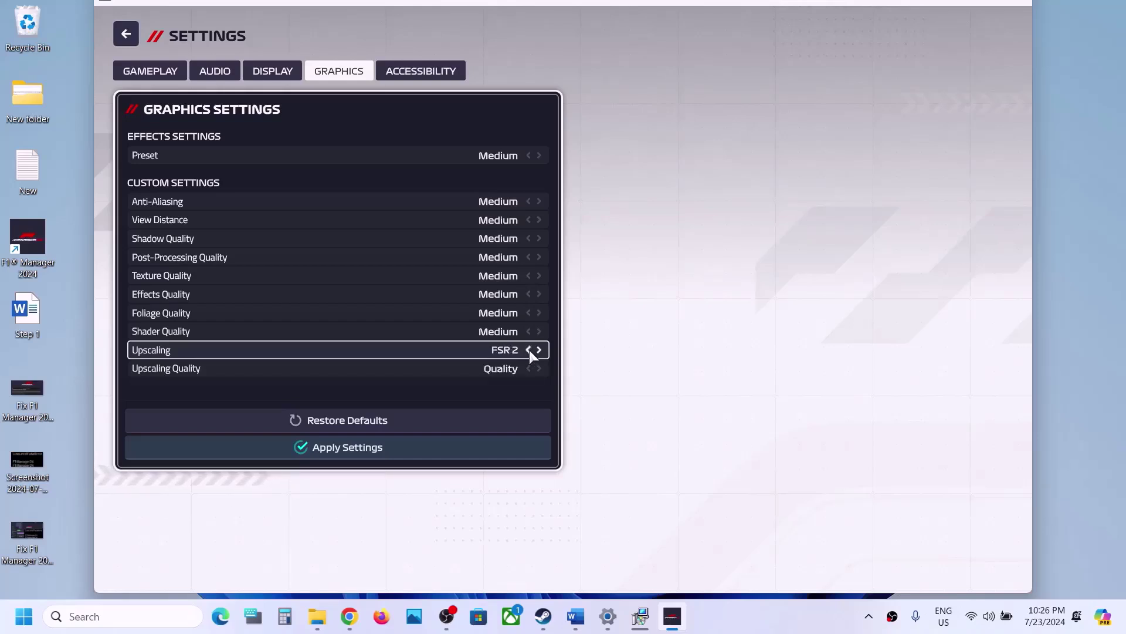
left_click(529, 351)
left_click(530, 351)
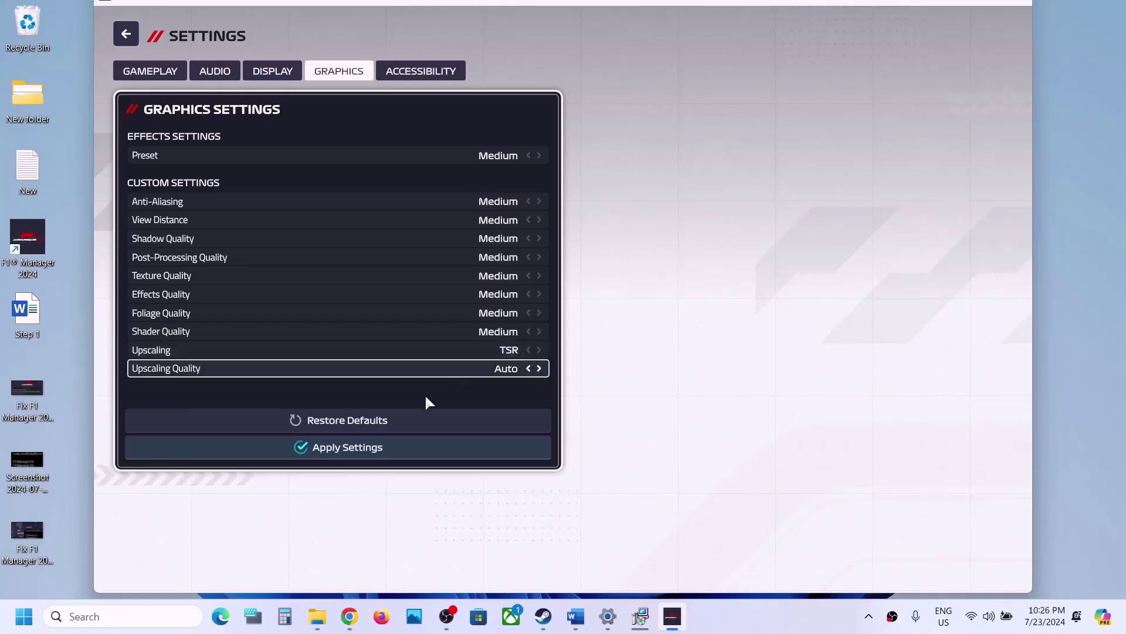
left_click(372, 455)
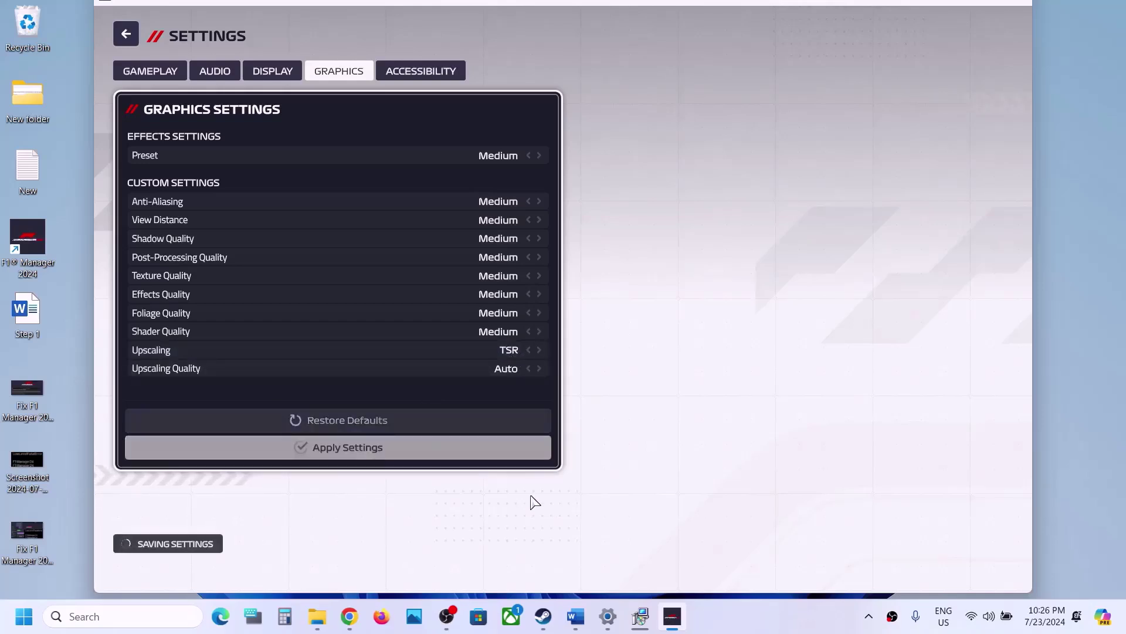
- Switch to the troubleshooting notes in Word and highlight the Step 15 instruction about uninstalling the game
left_click(543, 616)
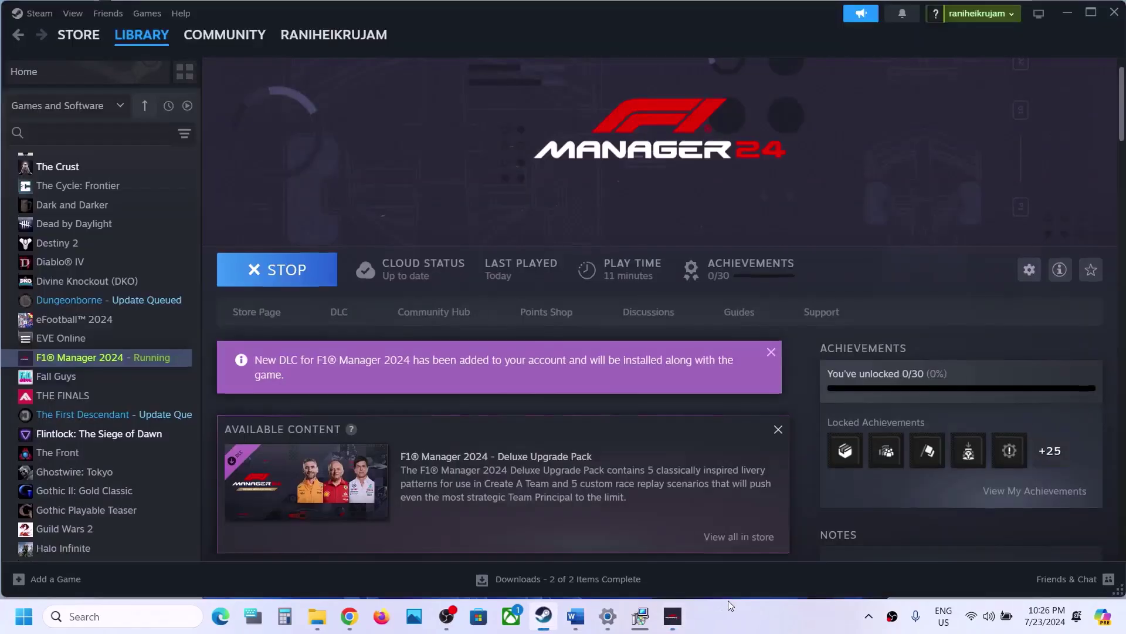
left_click(575, 622)
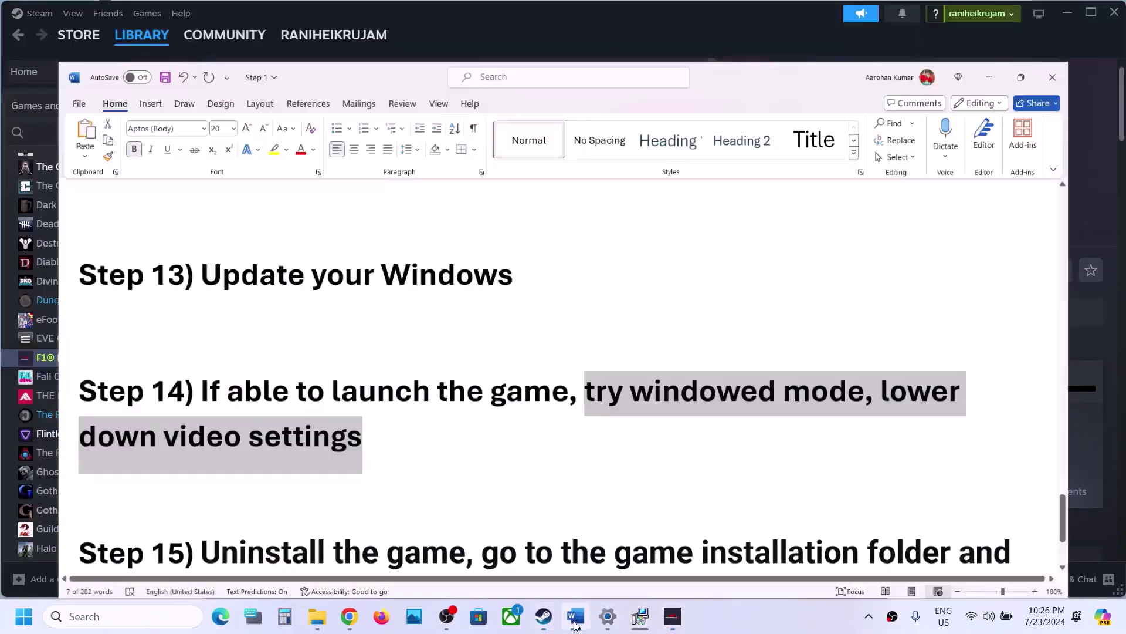
scroll(269, 473, "down", 3)
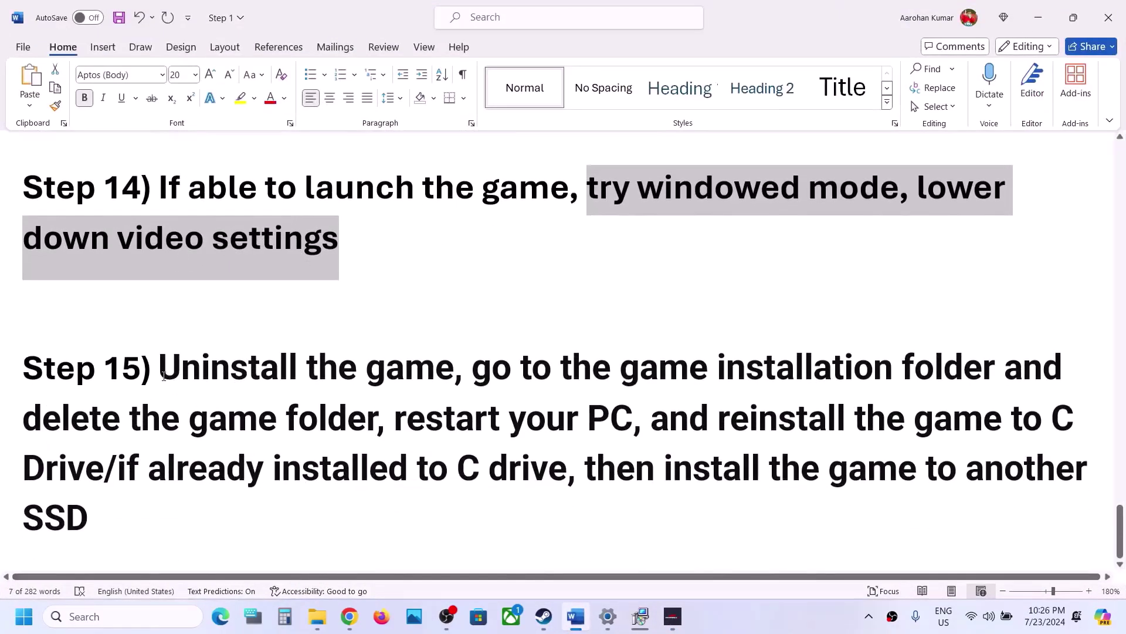
left_click_drag(163, 376, 903, 370)
- Close the running F1 Manager 2024 game and clear the text selection in the Word notes
left_click(672, 617)
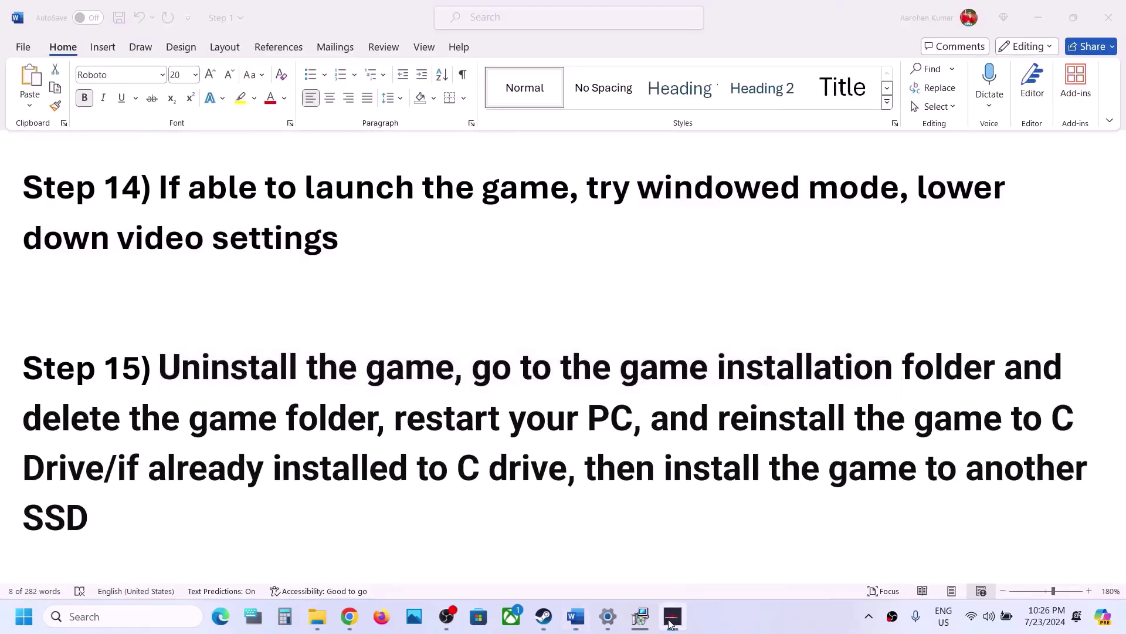
right_click(669, 620)
left_click(651, 578)
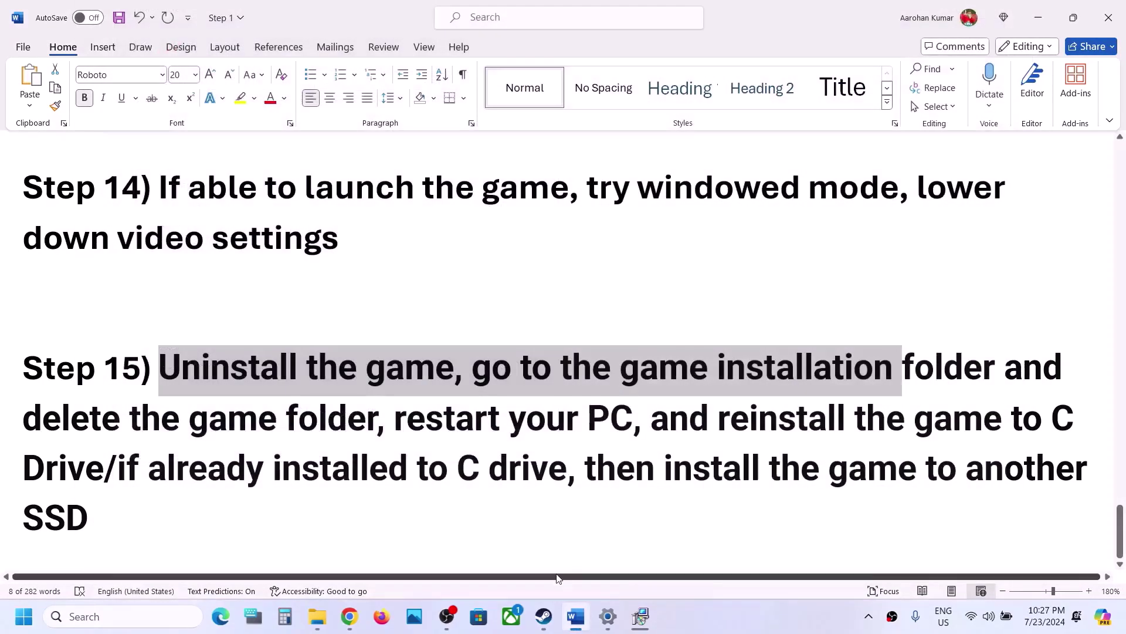
left_click(625, 386)
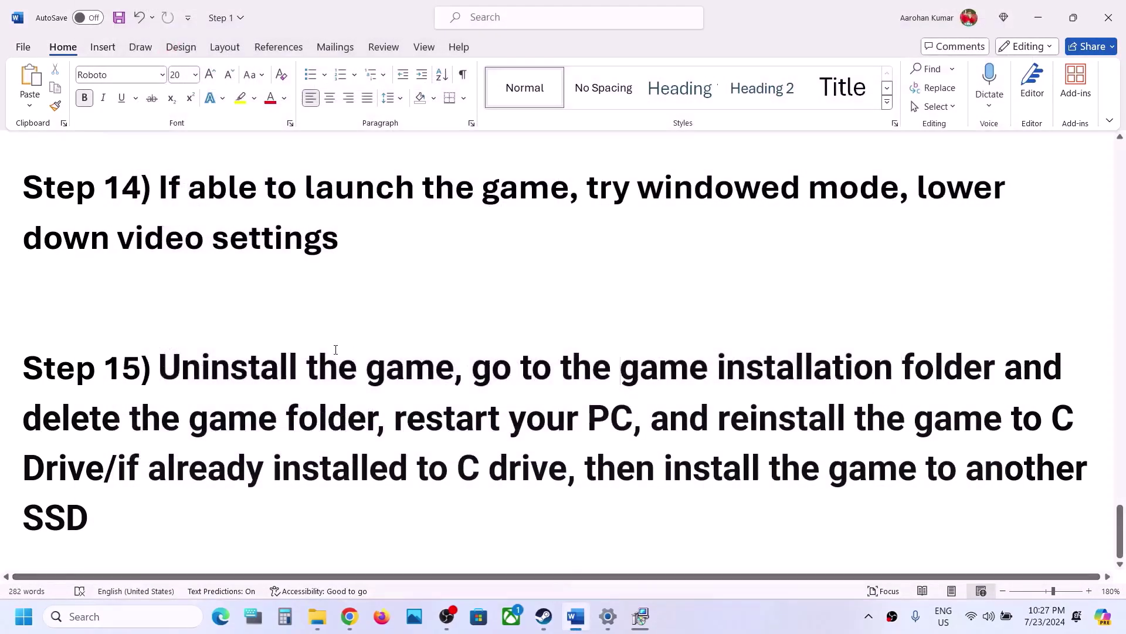
- Switch to Steam, bring up the Uninstall option for F1 Manager 2024, and dismiss it without uninstalling
left_click(542, 617)
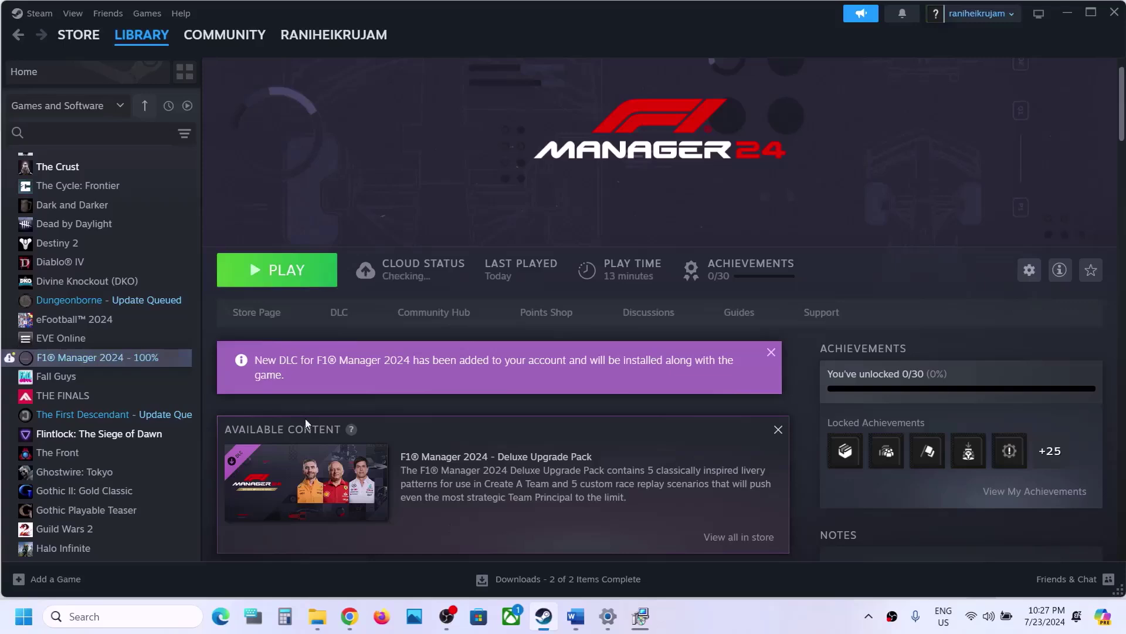
right_click(112, 361)
mouse_move(150, 453)
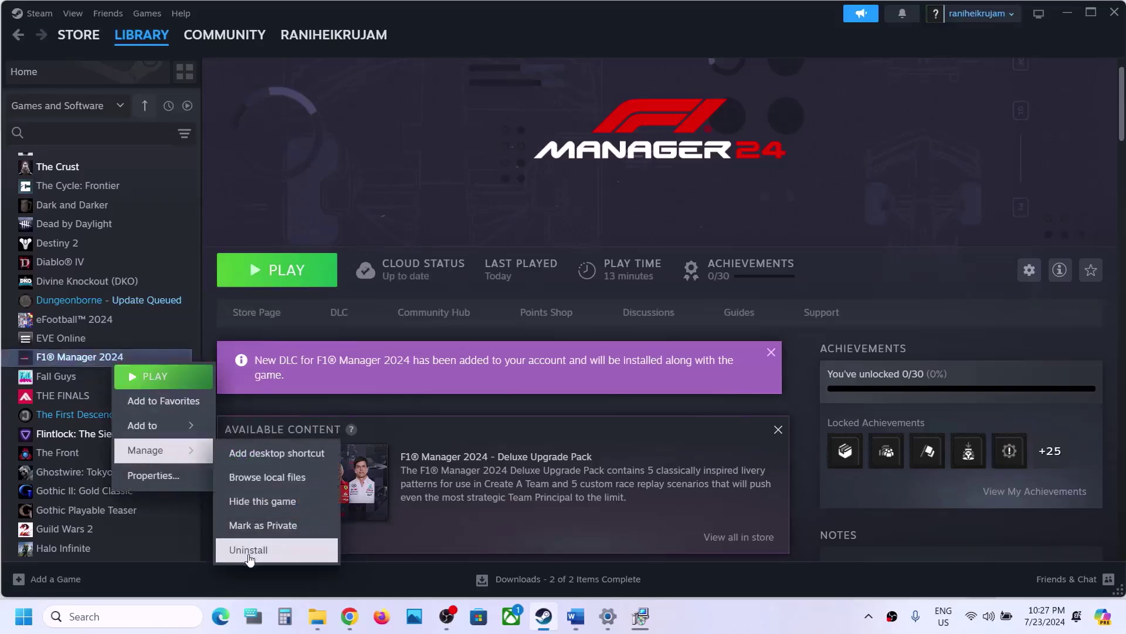
left_click(546, 203)
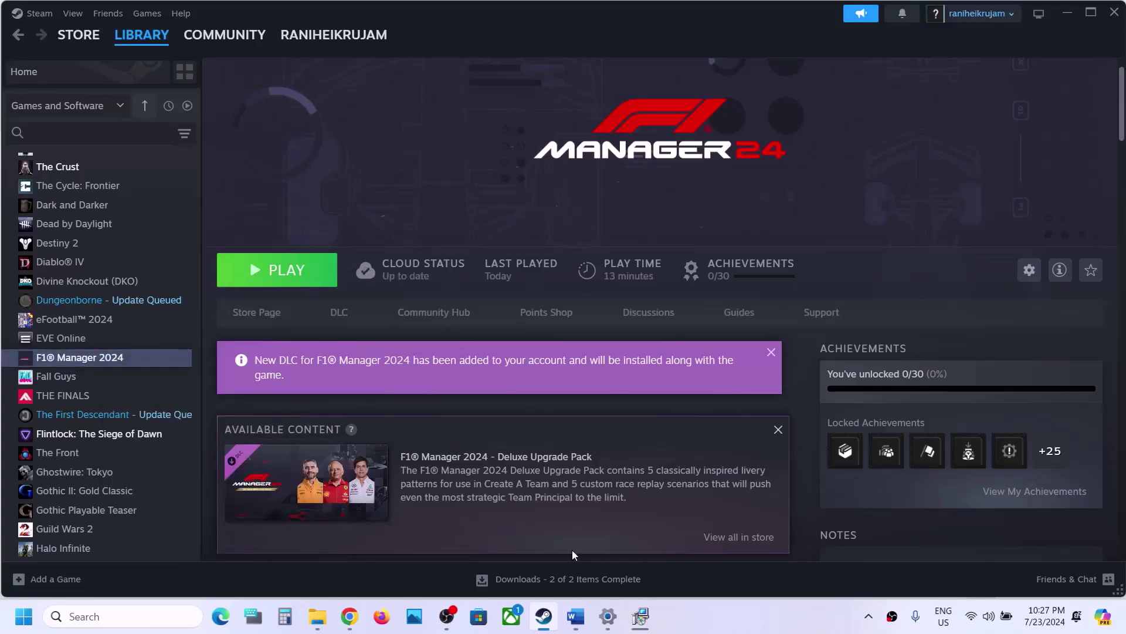
- Go through the Word notes' Step 15 on deleting the game folder and reinstalling to C drive or another SSD, and return to Steam
left_click(575, 616)
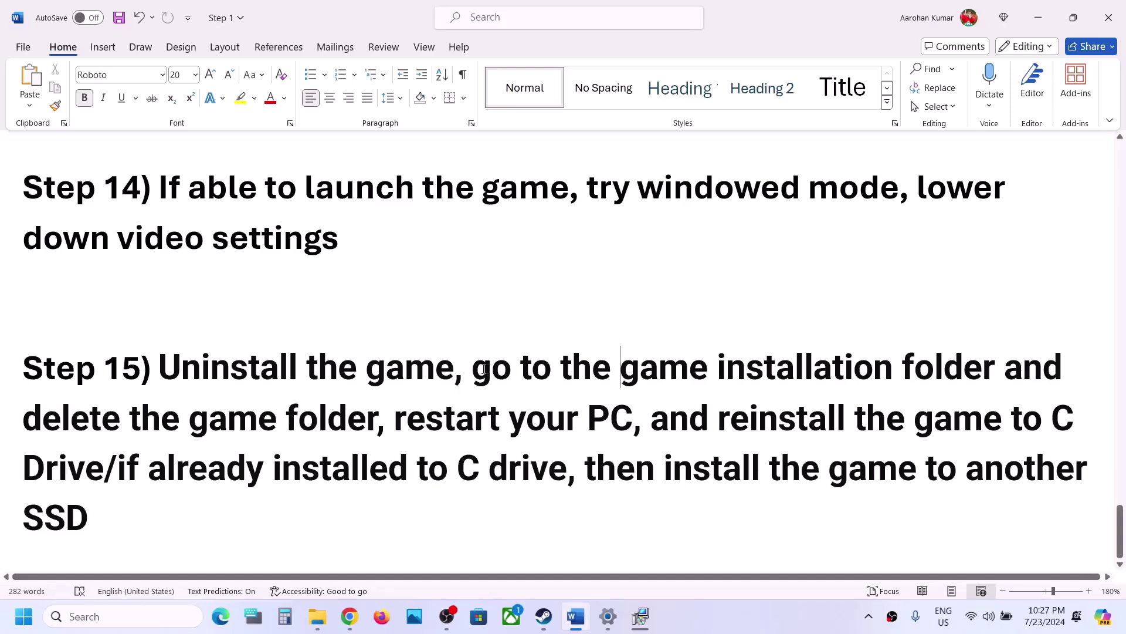
left_click_drag(487, 366, 105, 479)
left_click(348, 421)
left_click(102, 476)
left_click_drag(1048, 416, 128, 469)
left_click(127, 469)
left_click_drag(1047, 415, 81, 526)
left_click(593, 469)
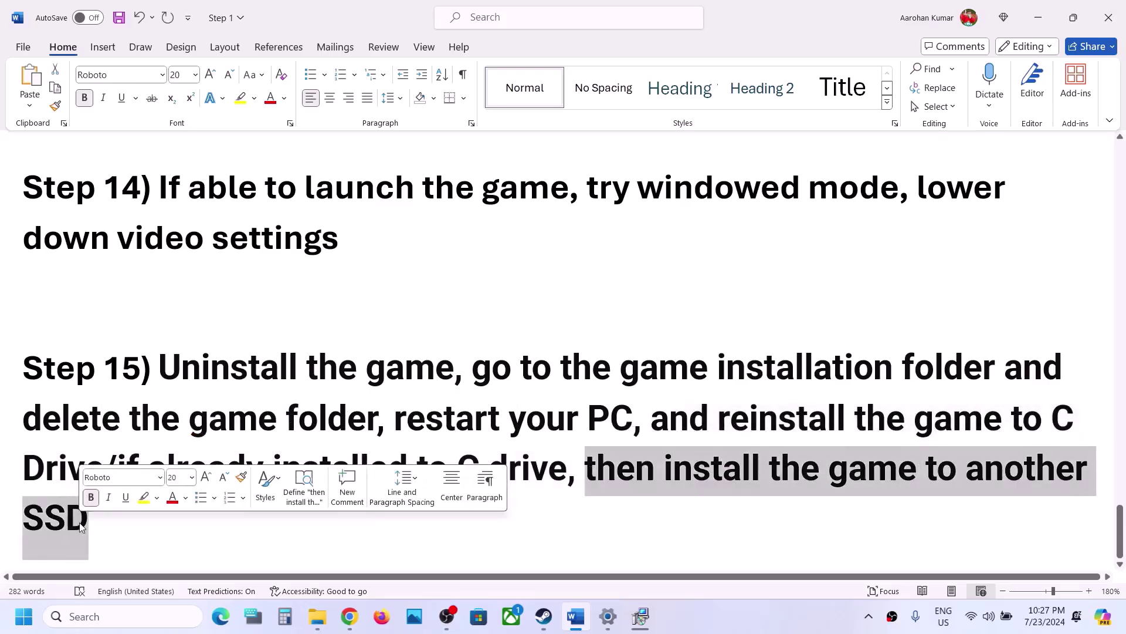
left_click(123, 510)
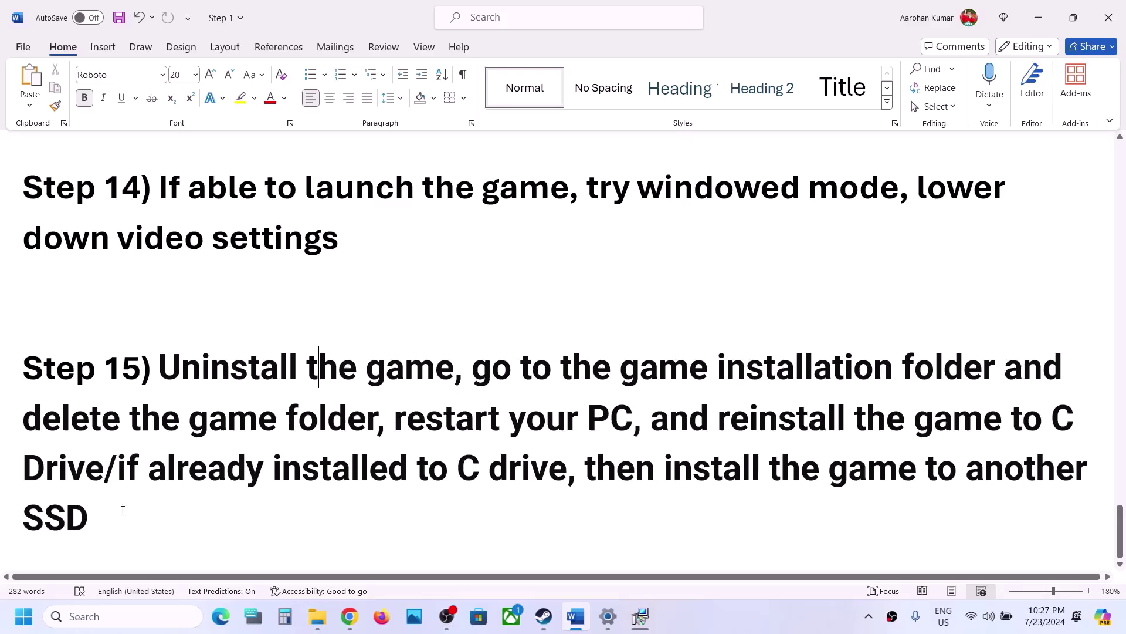
double_click(71, 516)
left_click(544, 616)
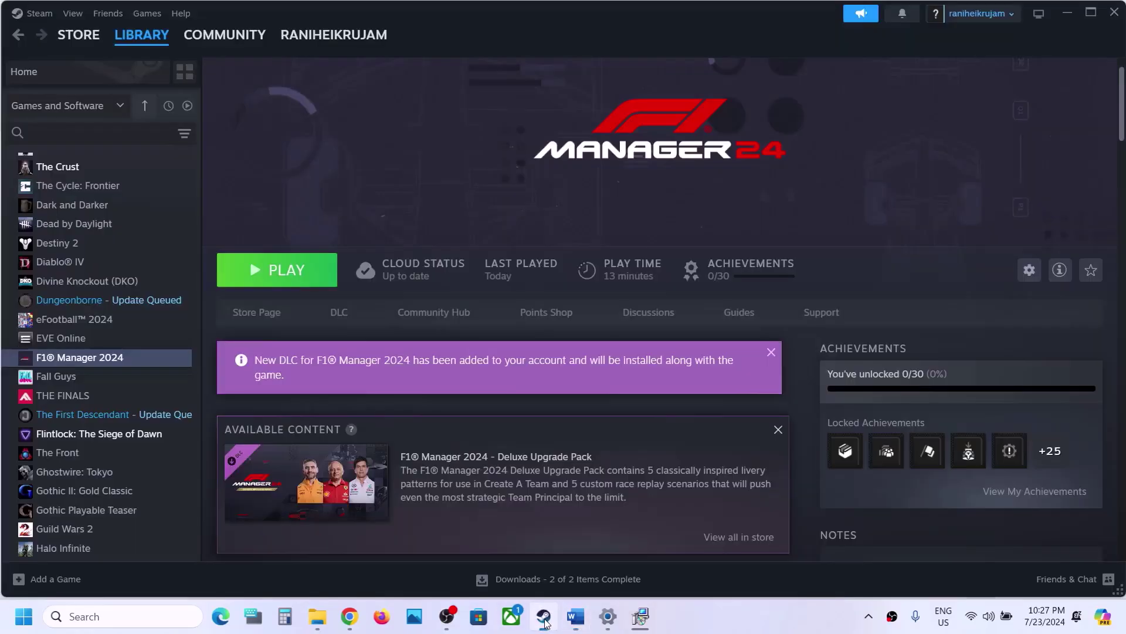